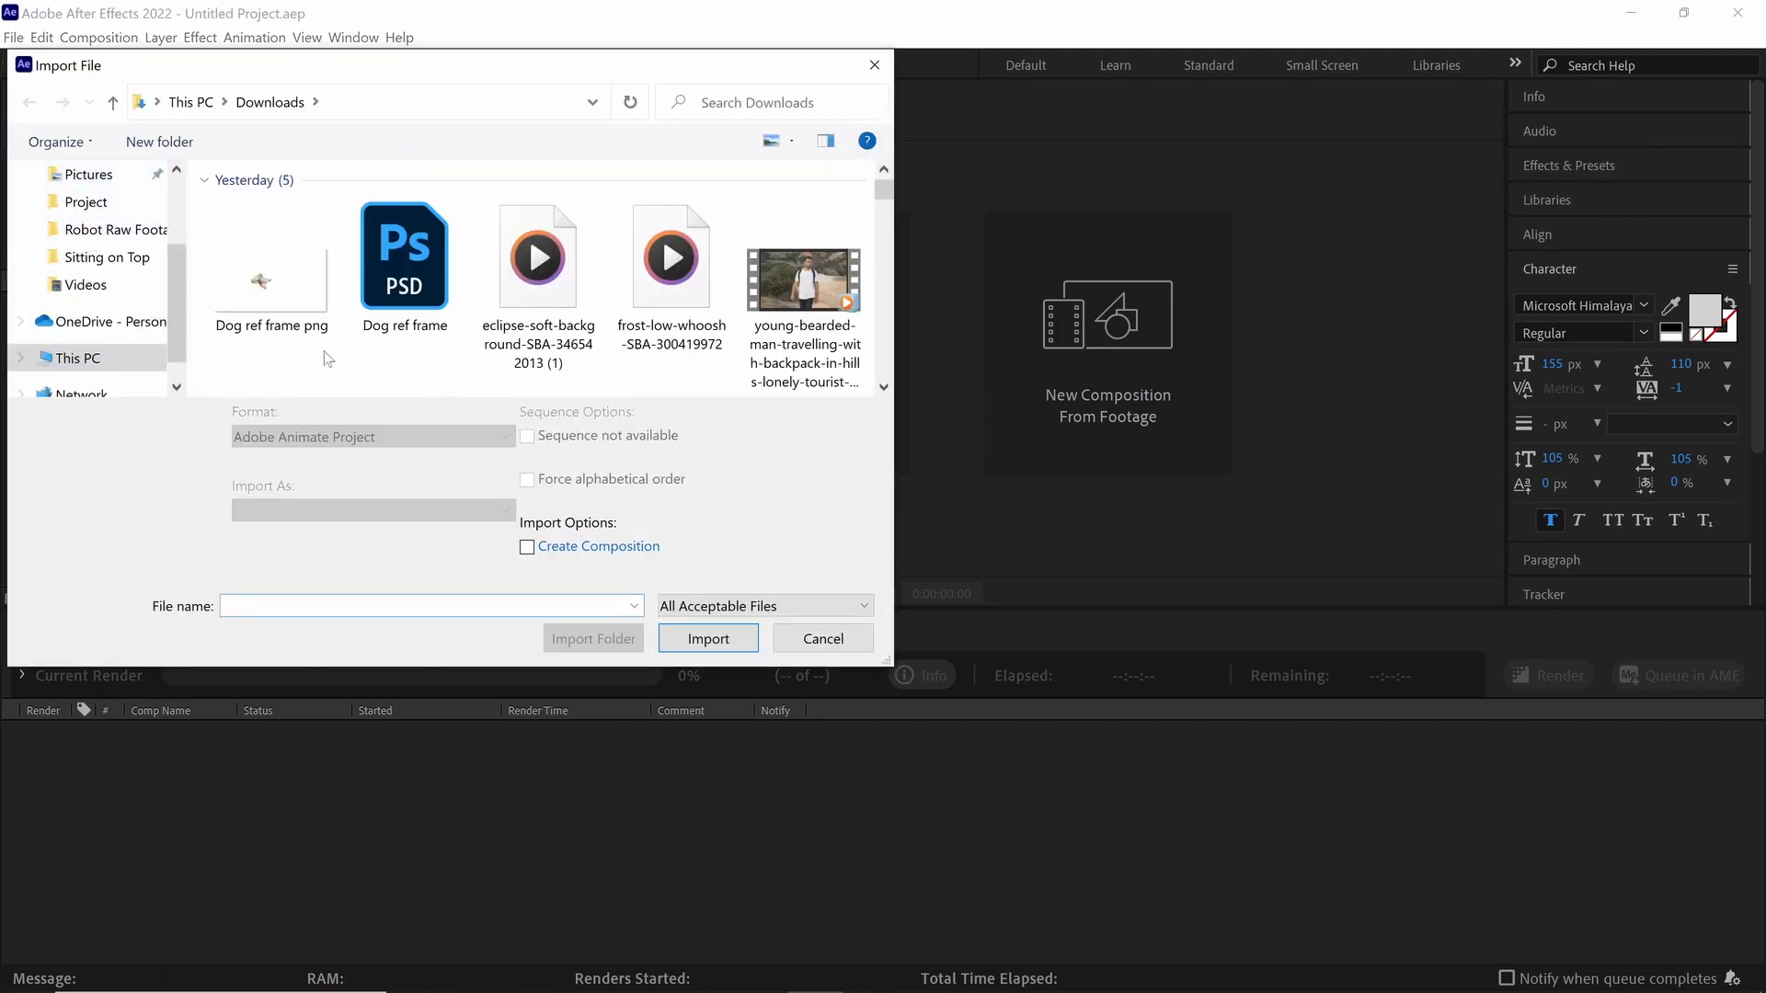
Step: Import the brown dog video from the Dog Tatoo folder on the Desktop as footage
scroll(92, 276, "up", 2)
left_click(90, 221)
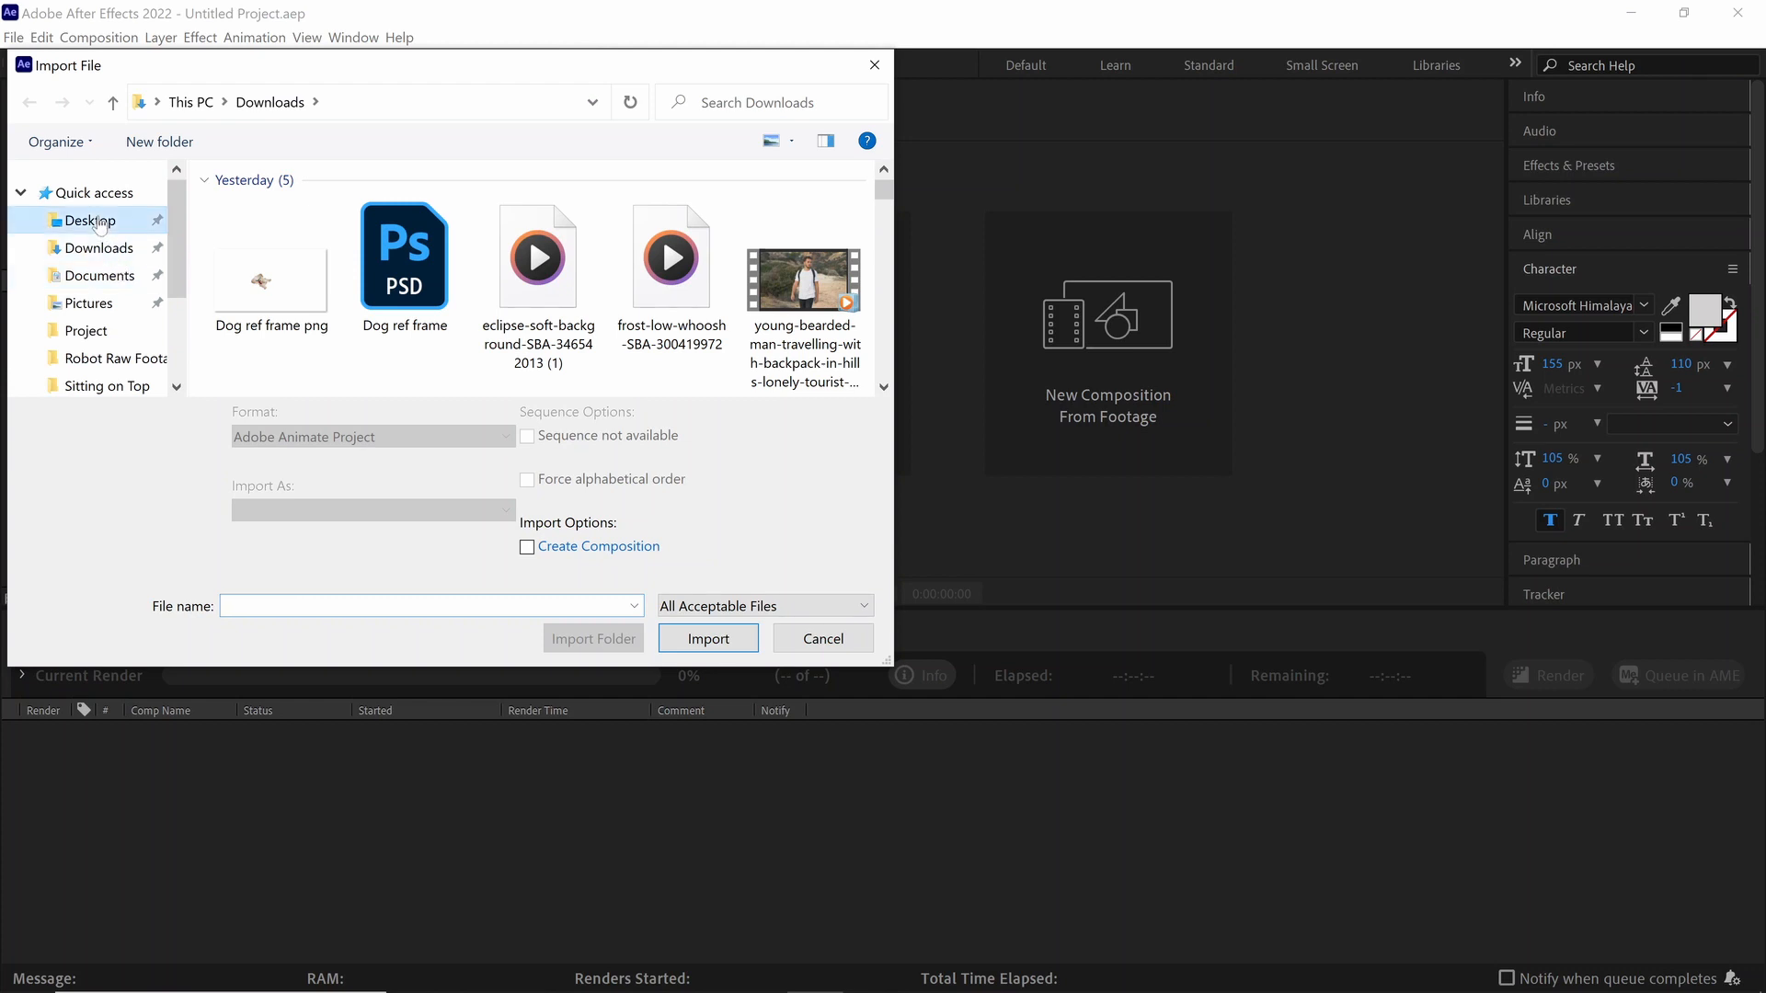
double_click(276, 261)
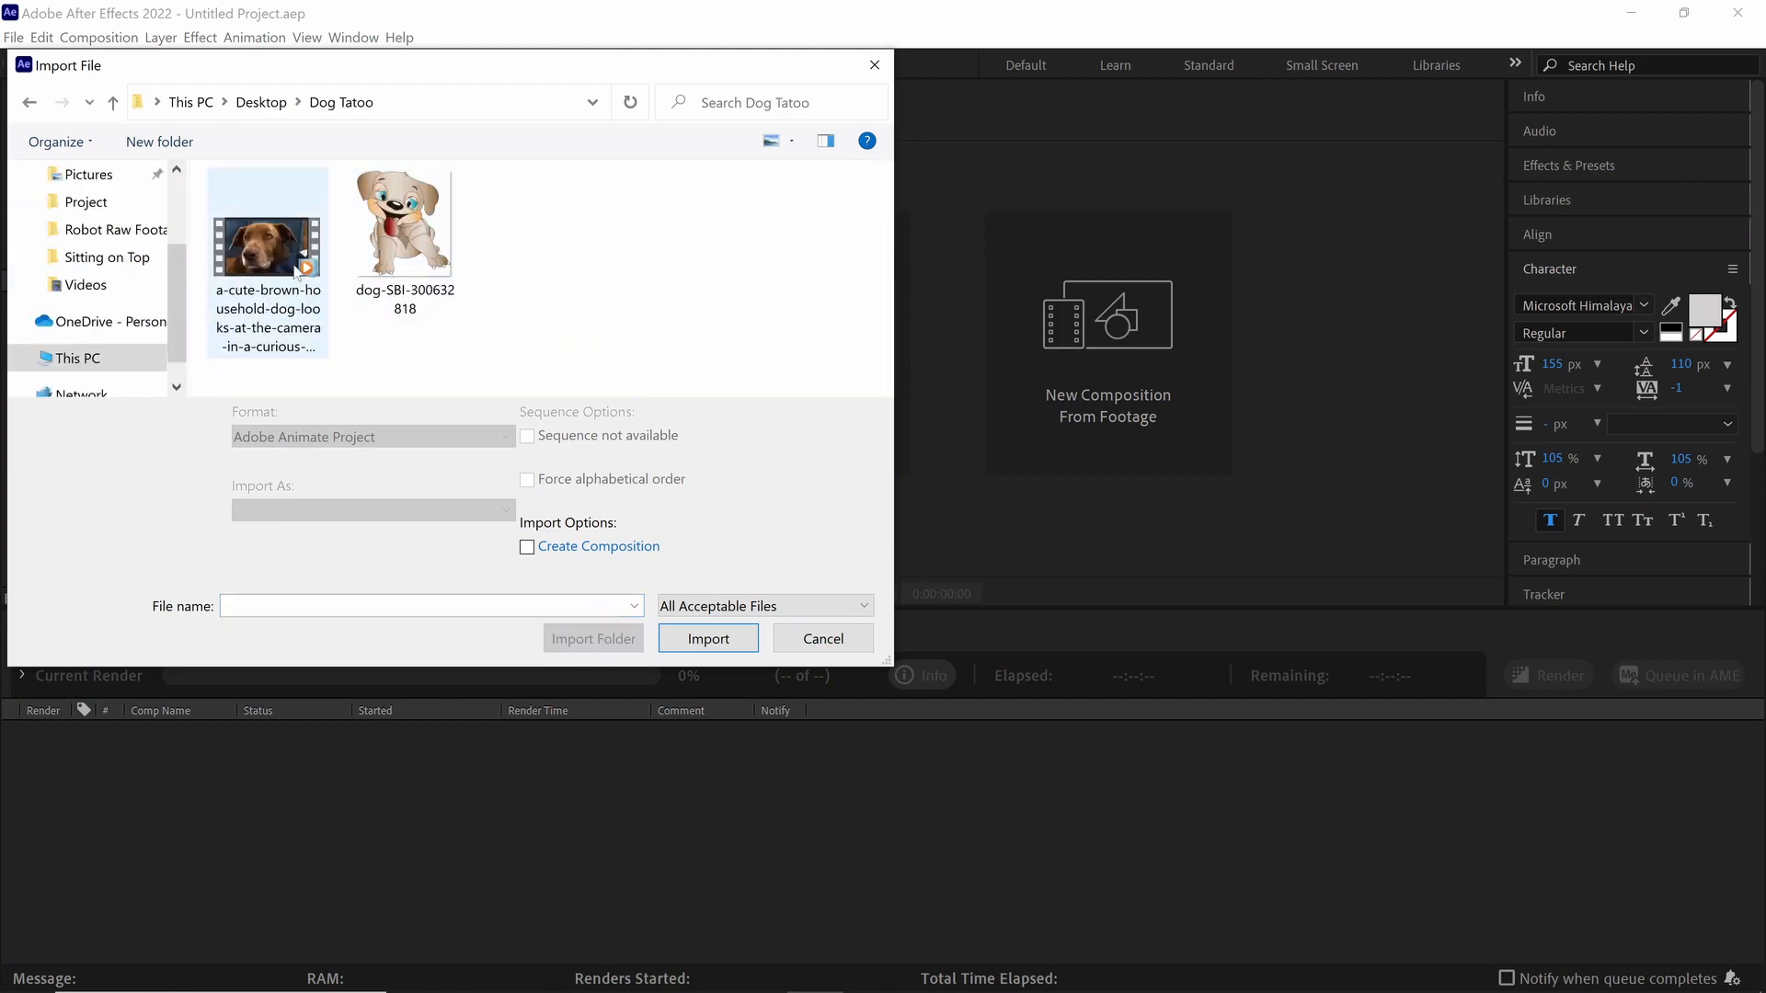
left_click(269, 204)
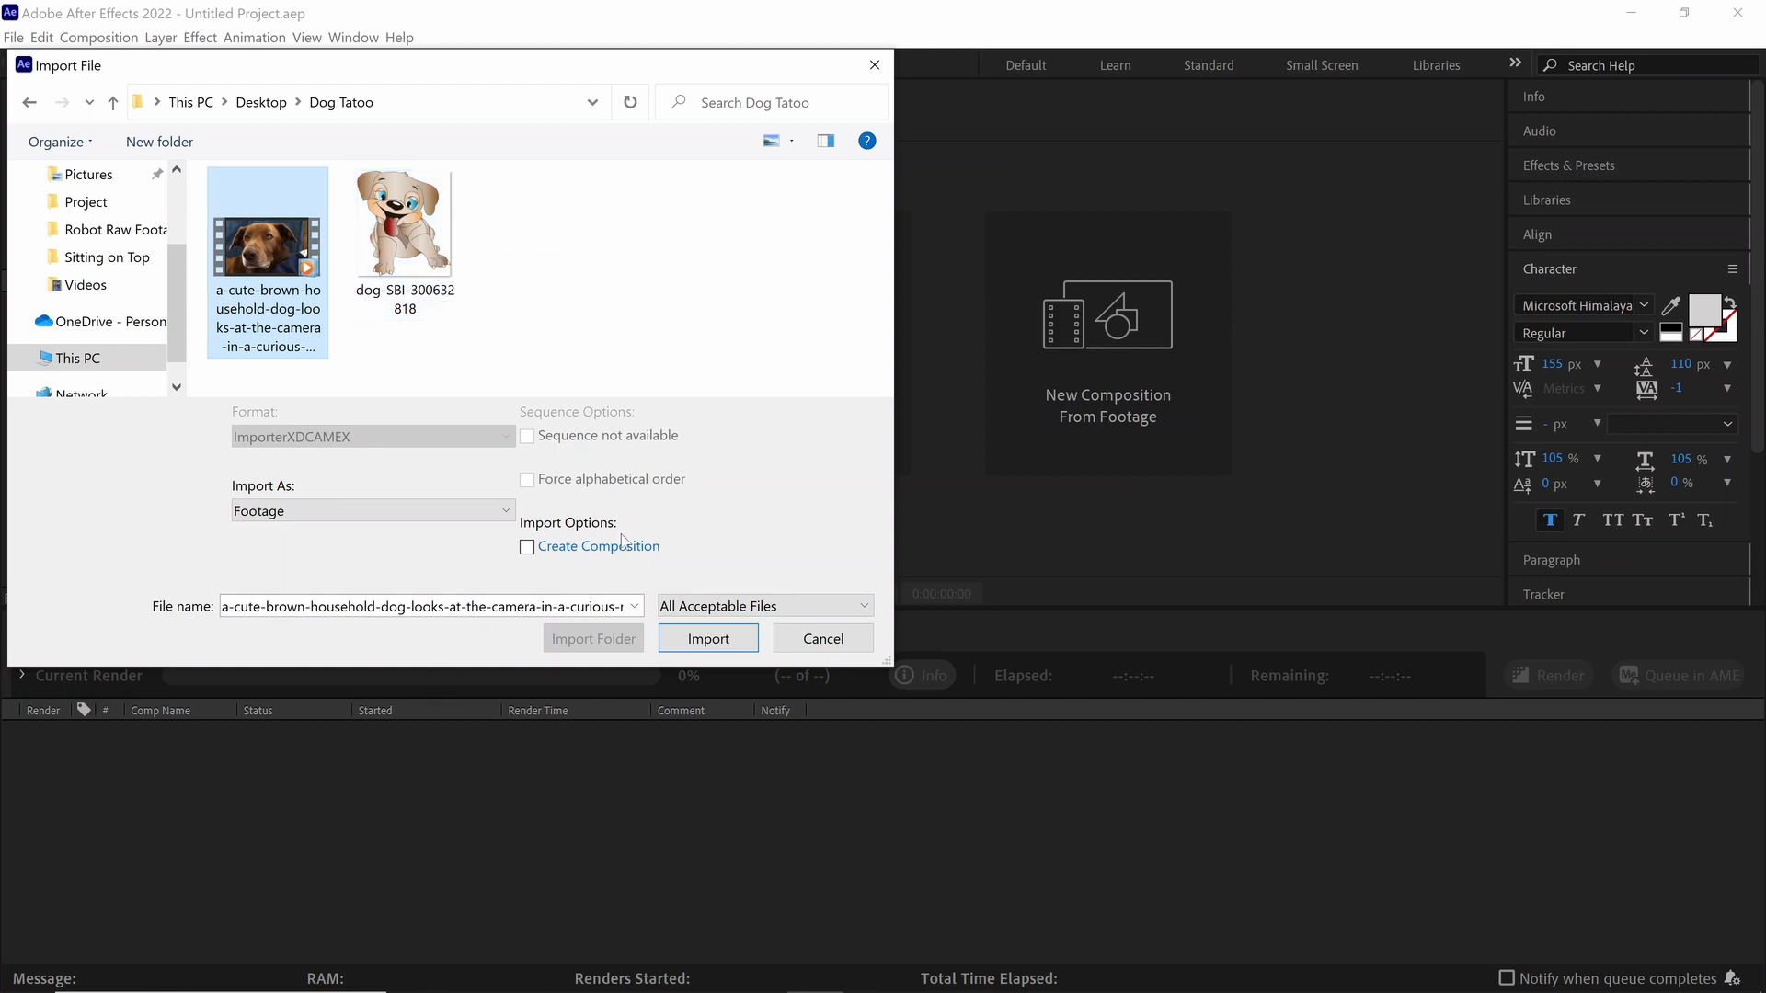
left_click(708, 638)
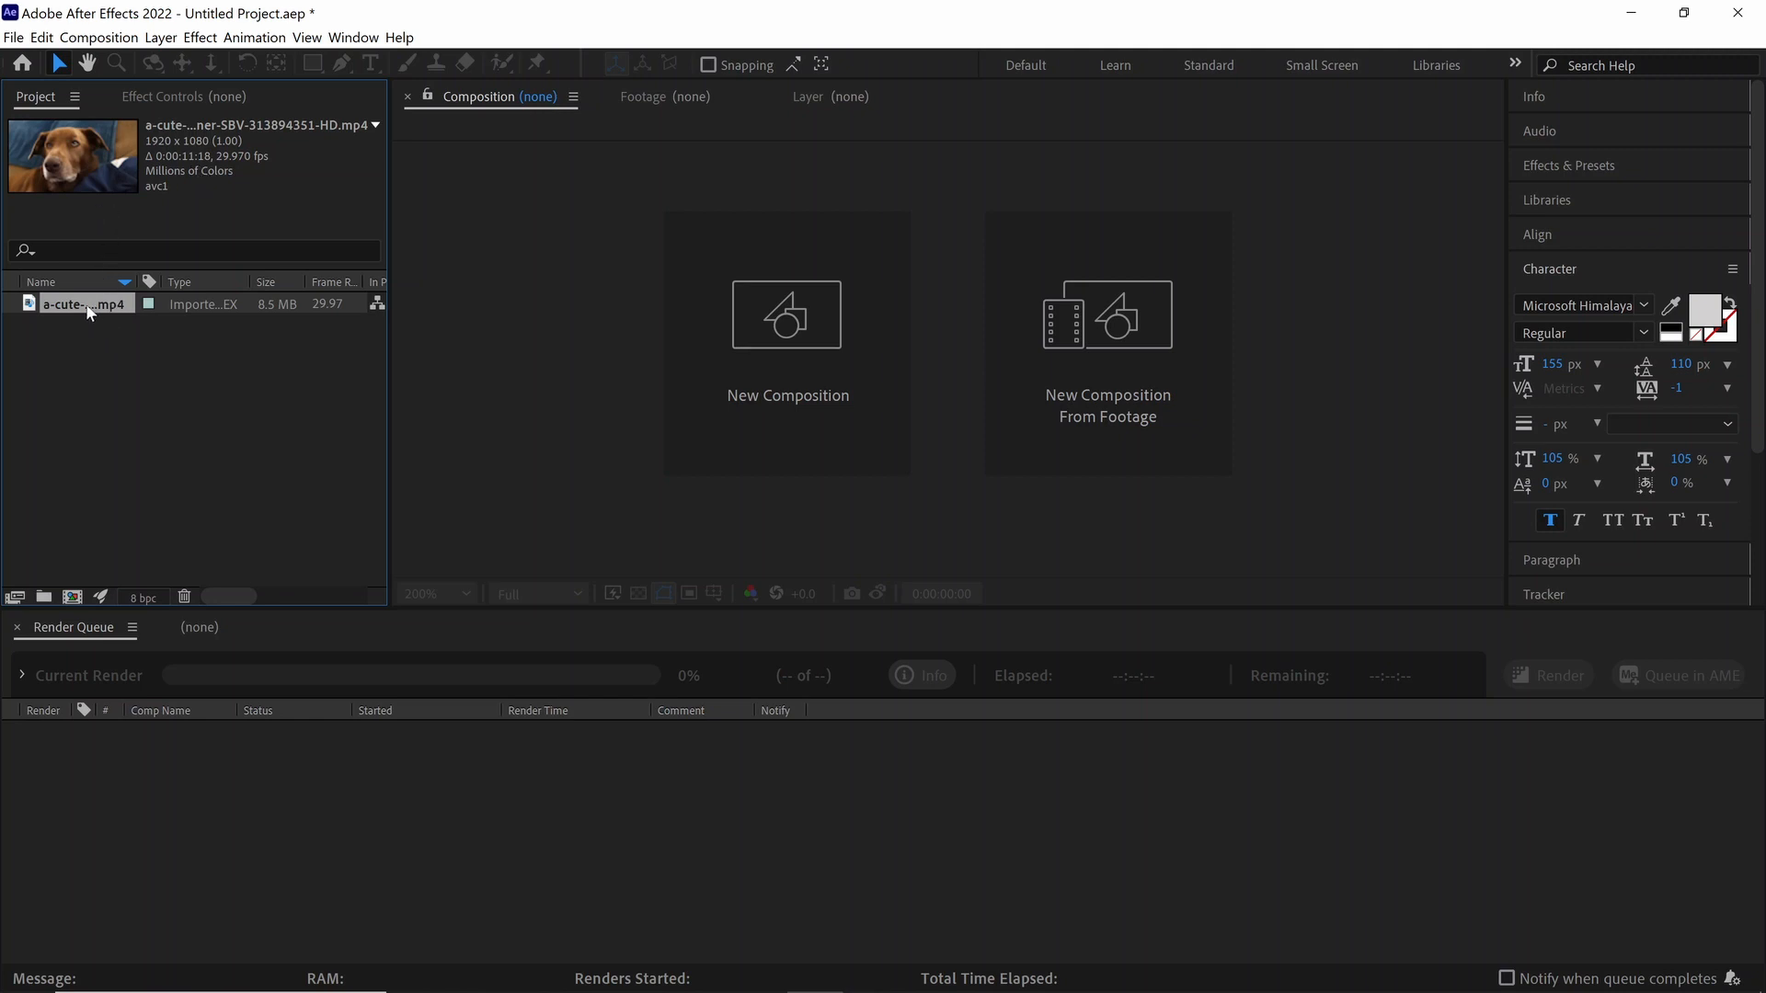
Step: Create a composition from the dog clip and set the viewer magnification to Fit up to 100%
left_click_drag(75, 302, 72, 607)
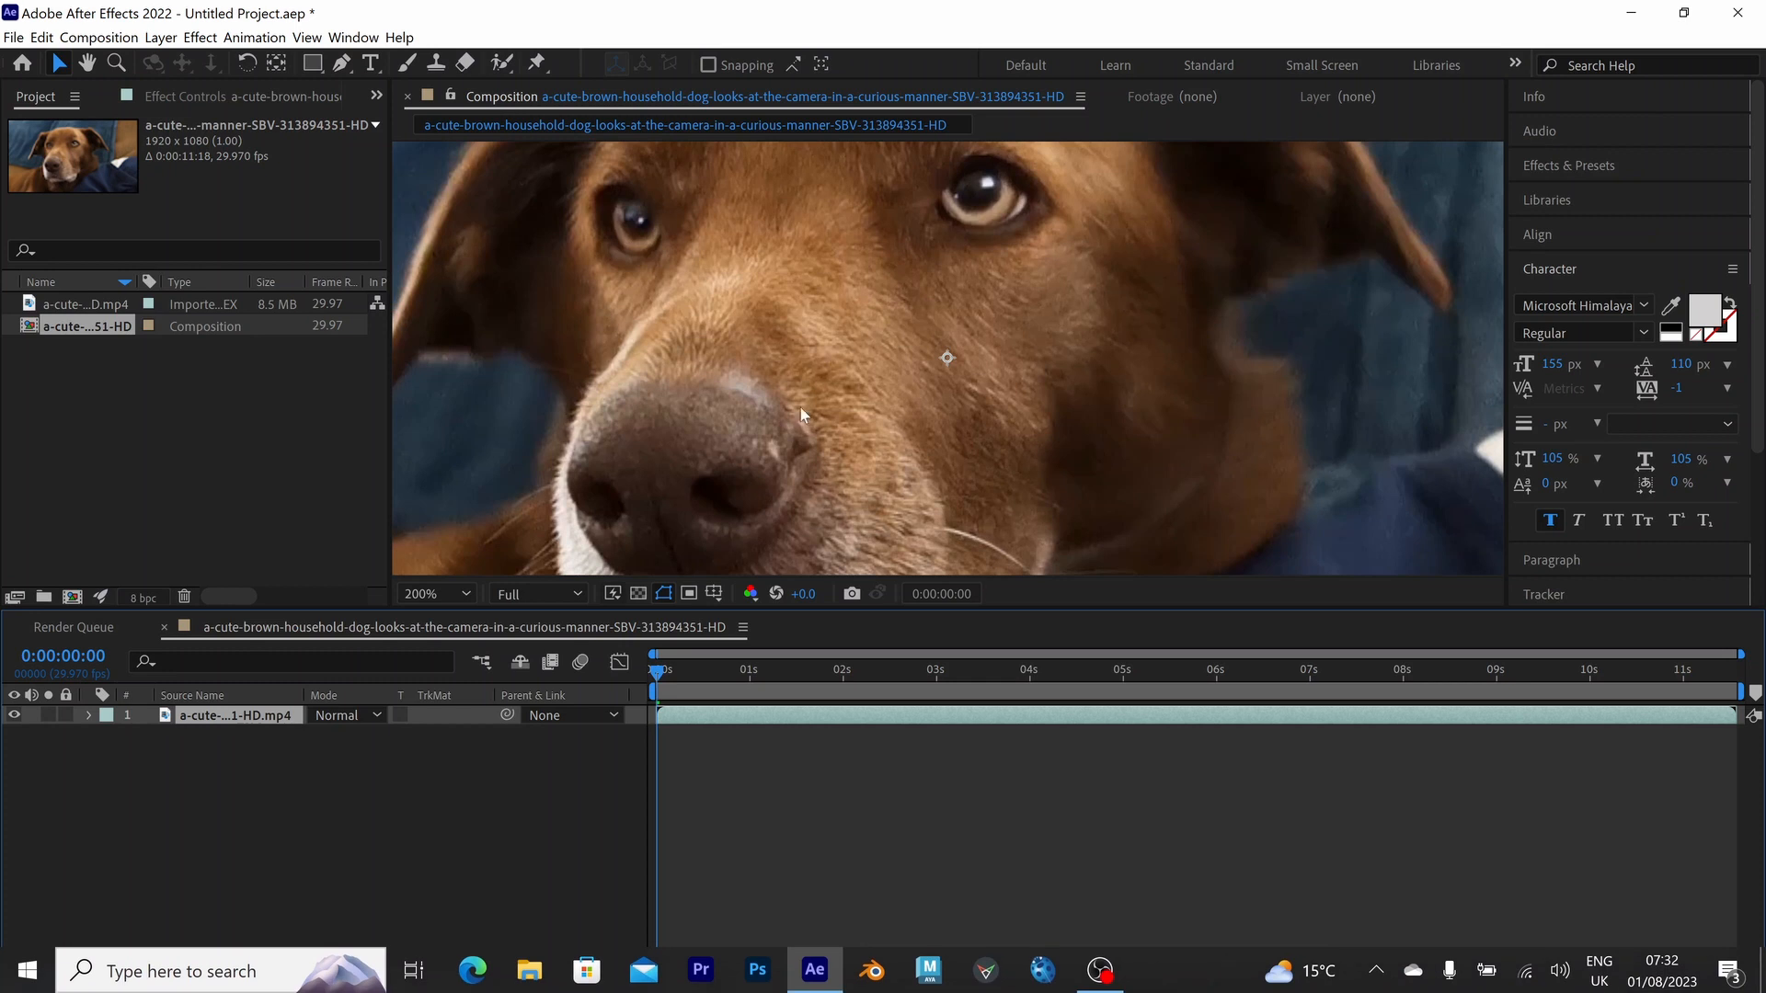
left_click(434, 594)
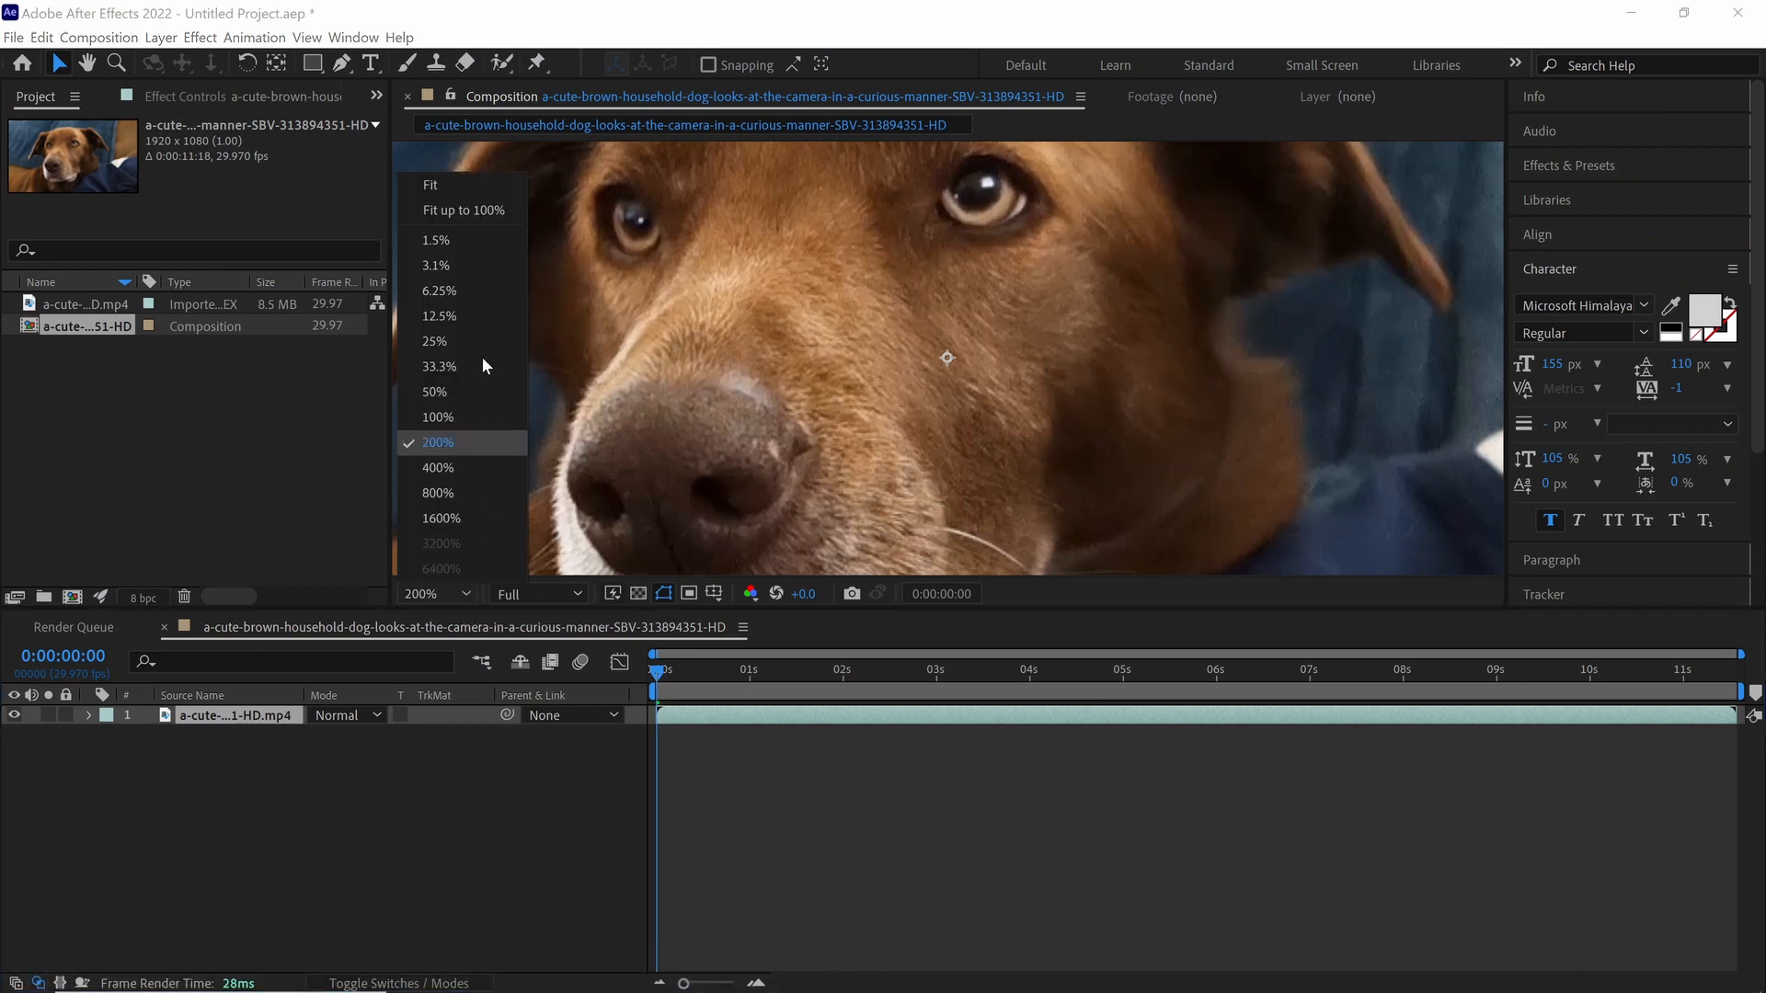
left_click(484, 210)
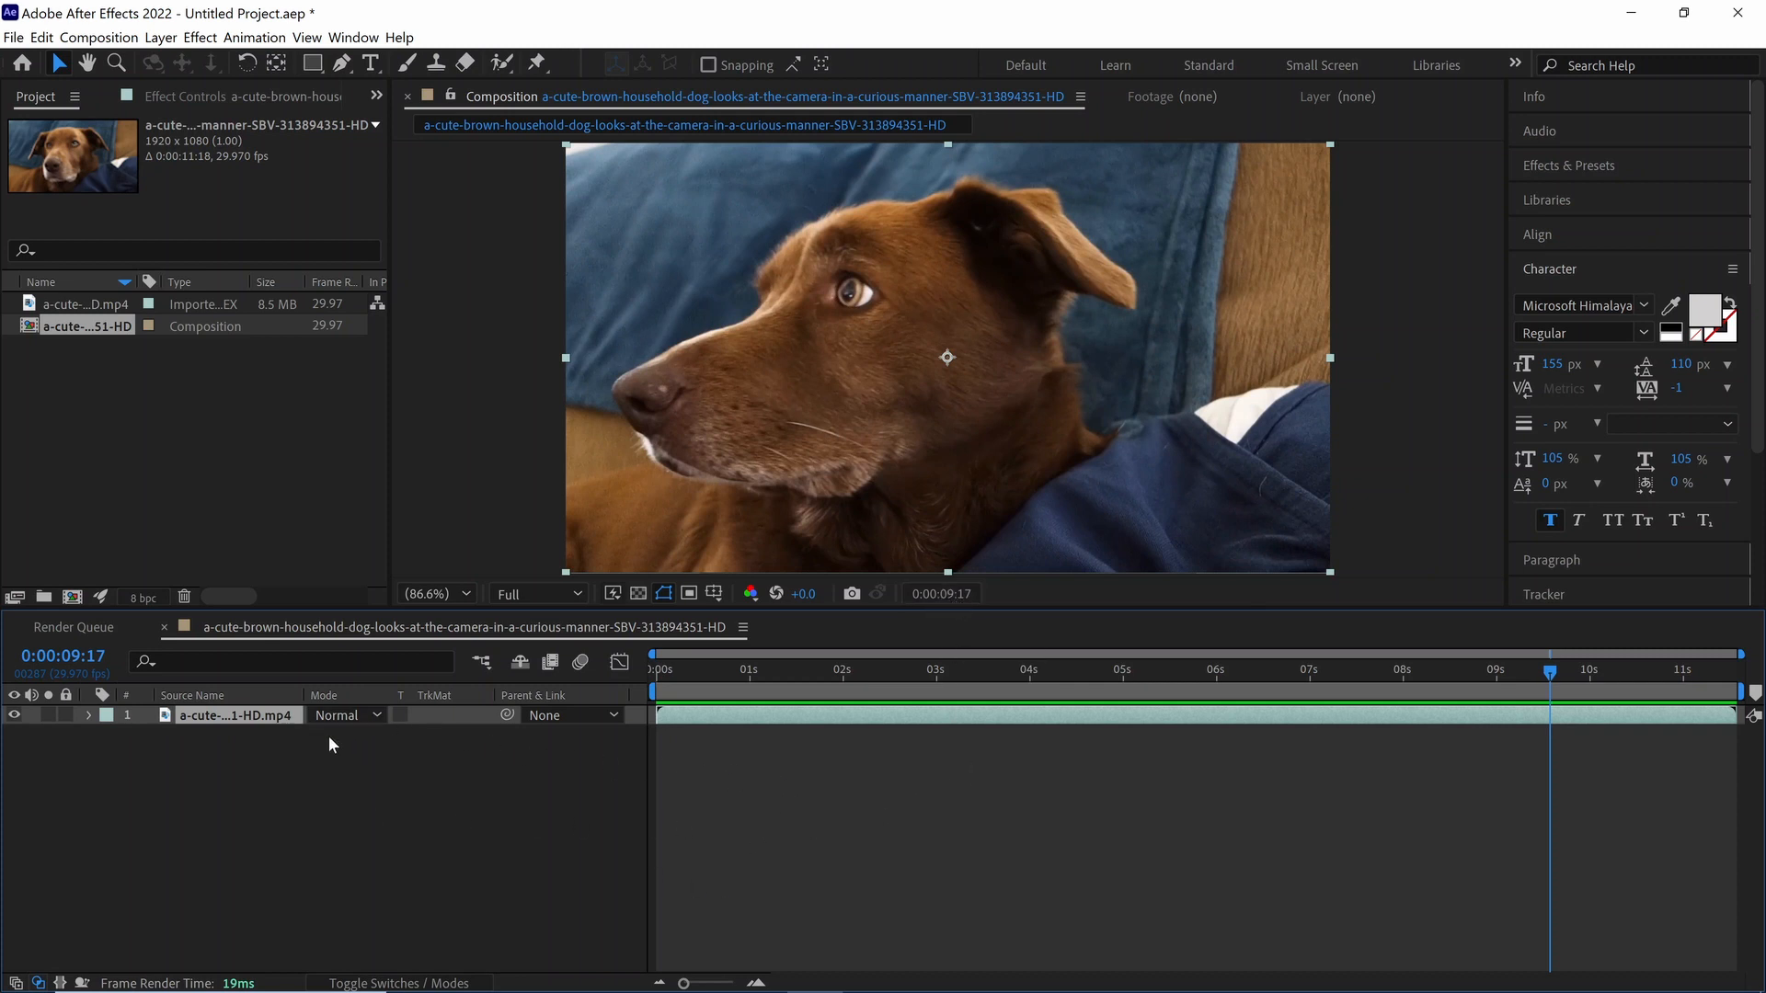
Step: Apply the Boris FX Mocha Pro effect to the dog footage layer and open its tracking interface at 00:00:09:17
left_click(200, 36)
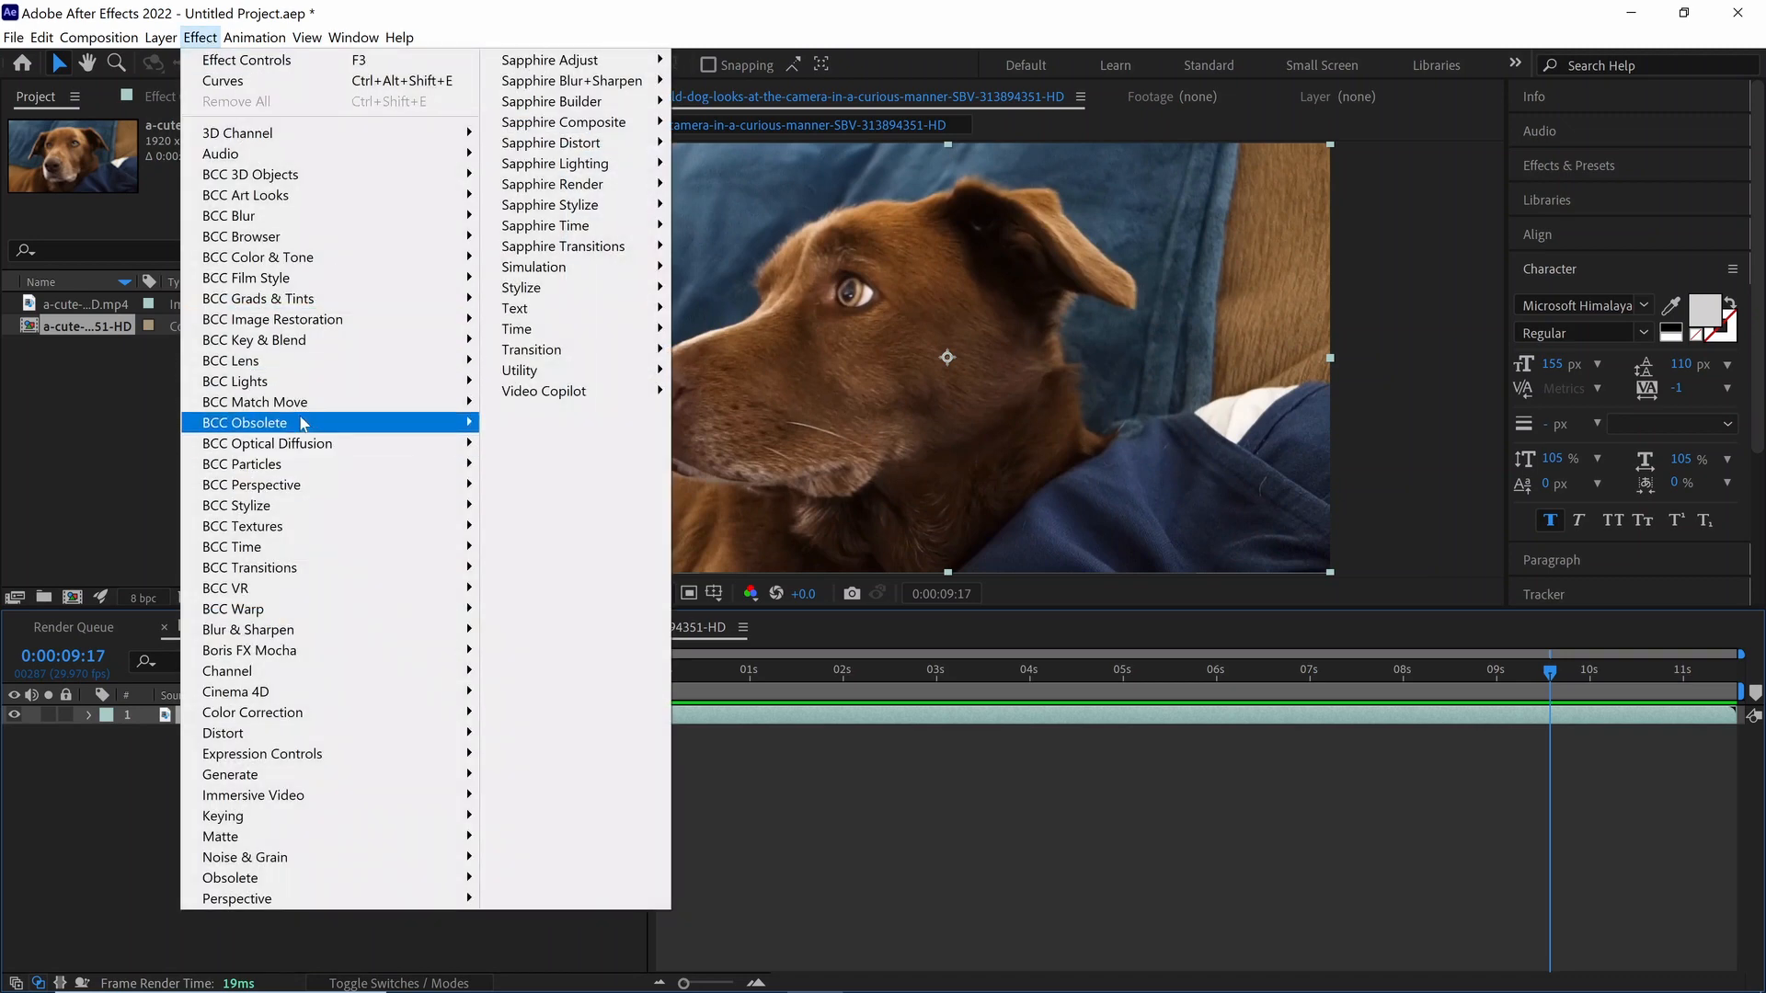
mouse_move(276, 650)
left_click(538, 672)
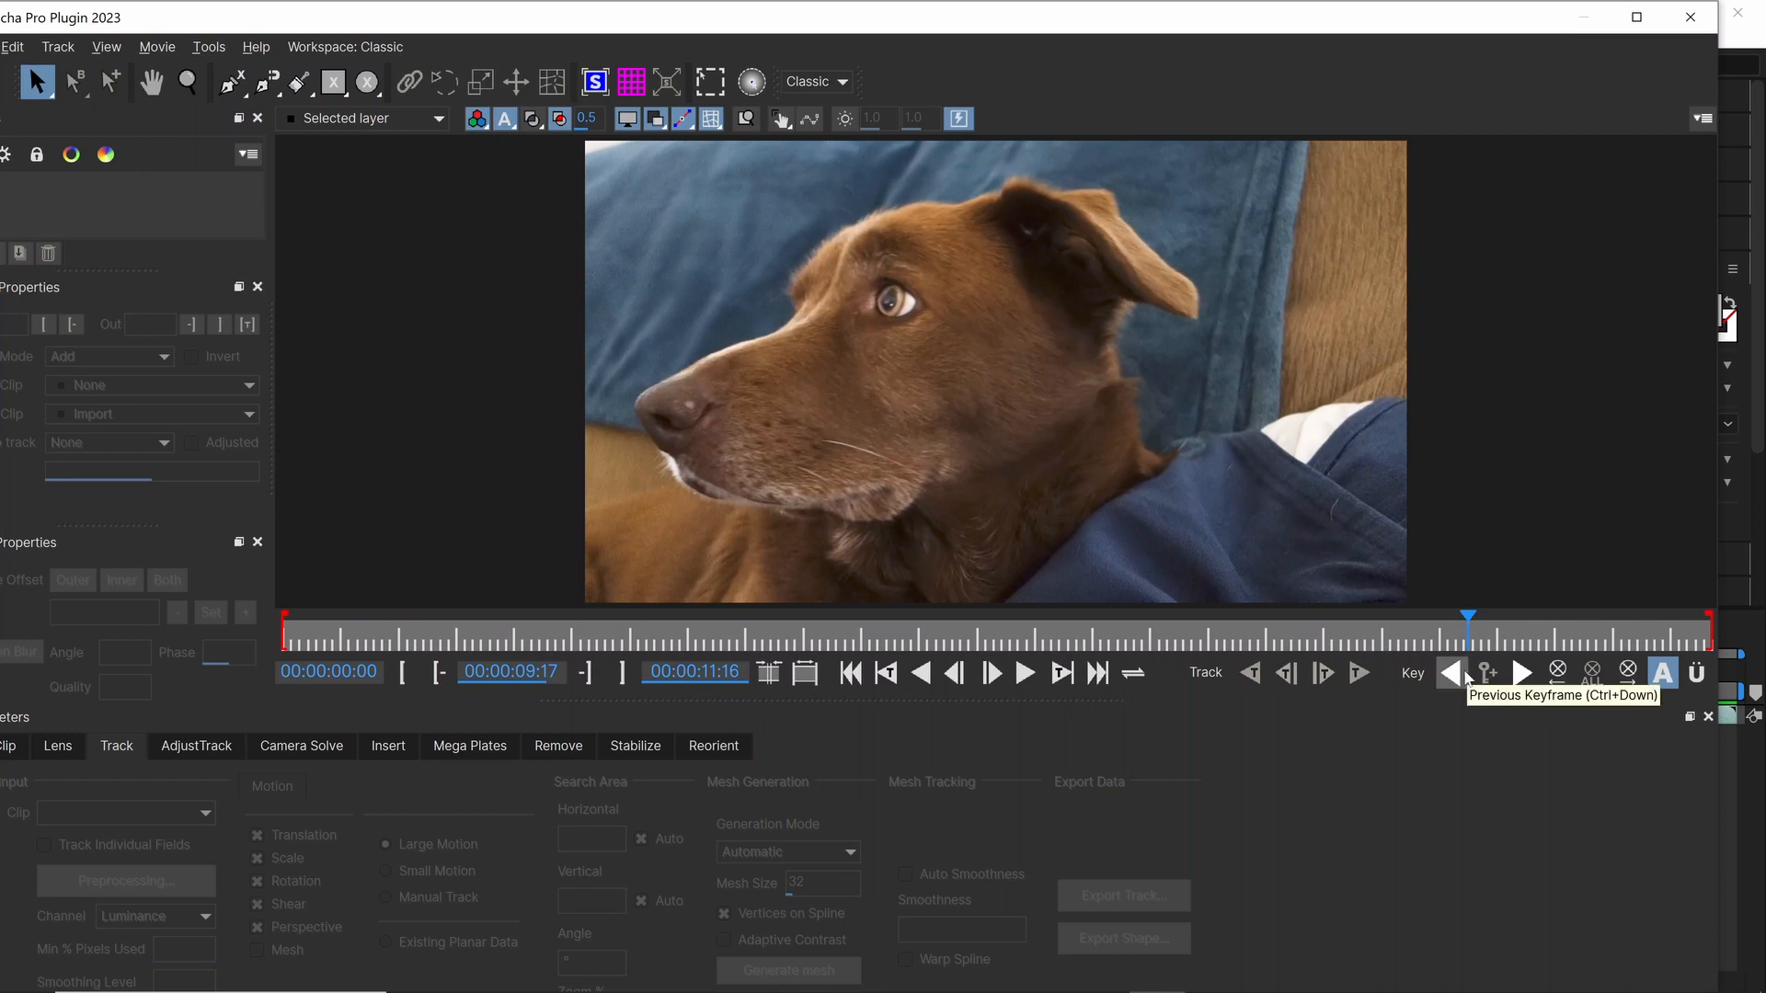
Step: Draw a closed X-Spline around the side of the dog's face, running below and behind the eye, at 00:00:09:17
key("ctrl+l")
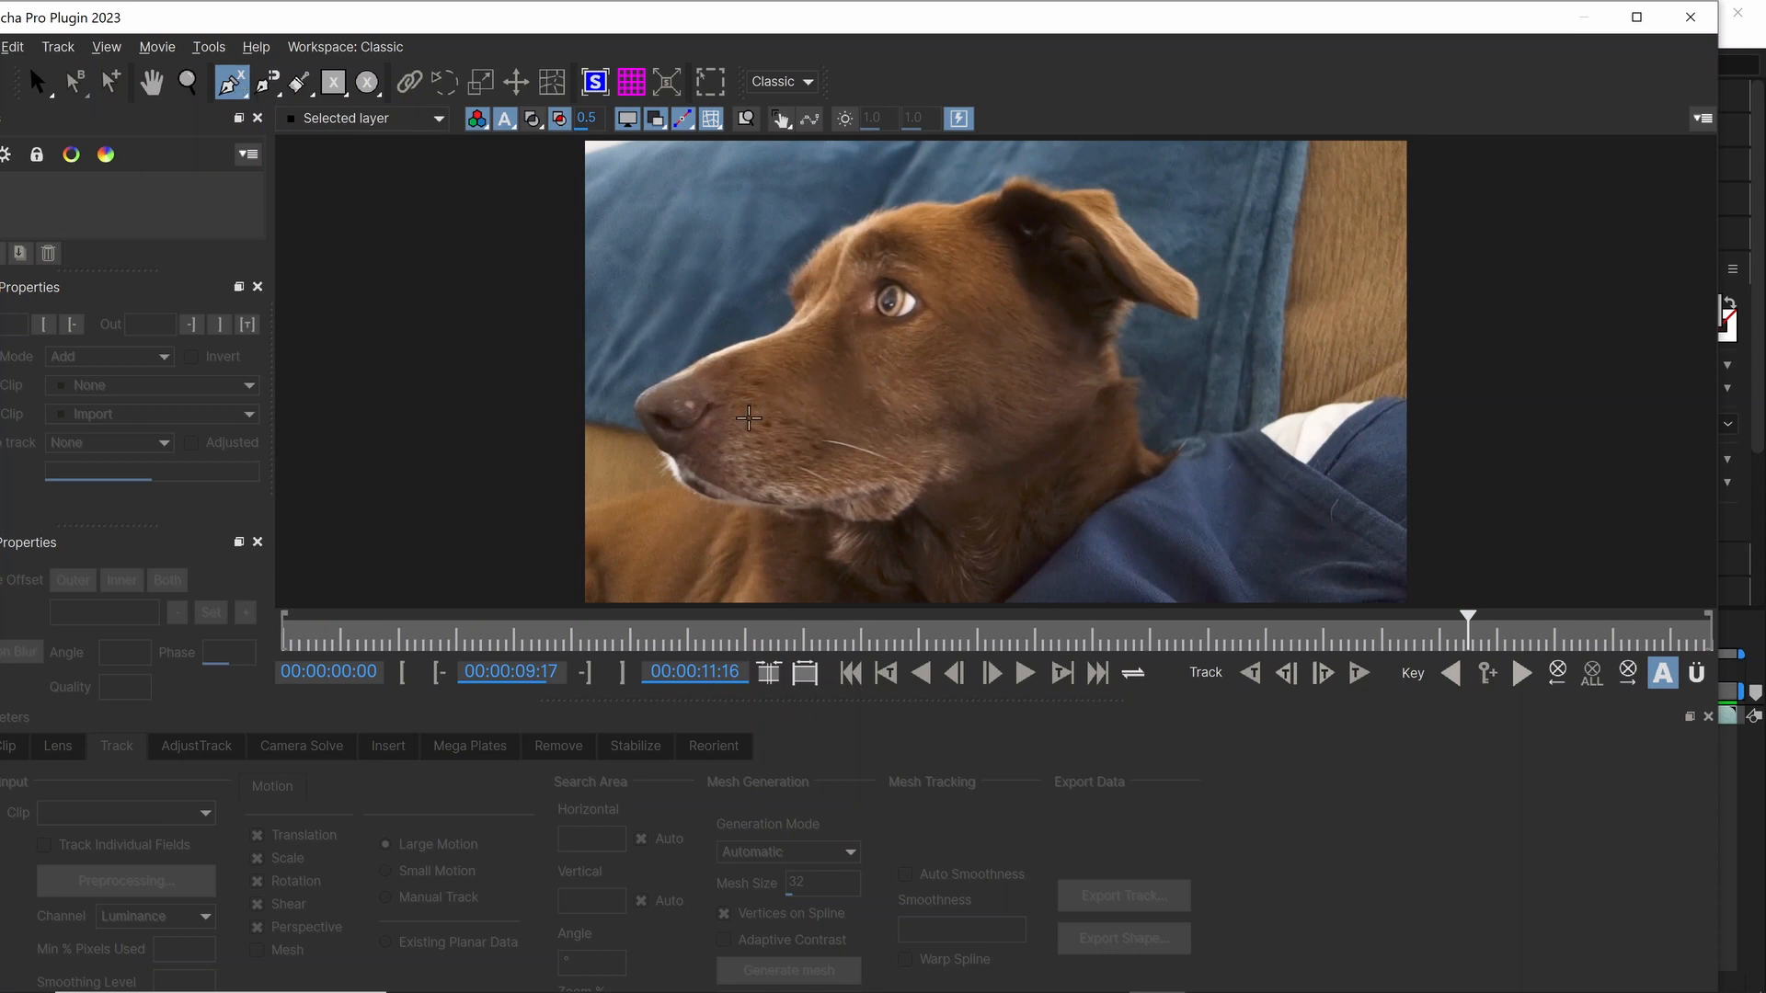
left_click(747, 423)
left_click(765, 462)
left_click(717, 350)
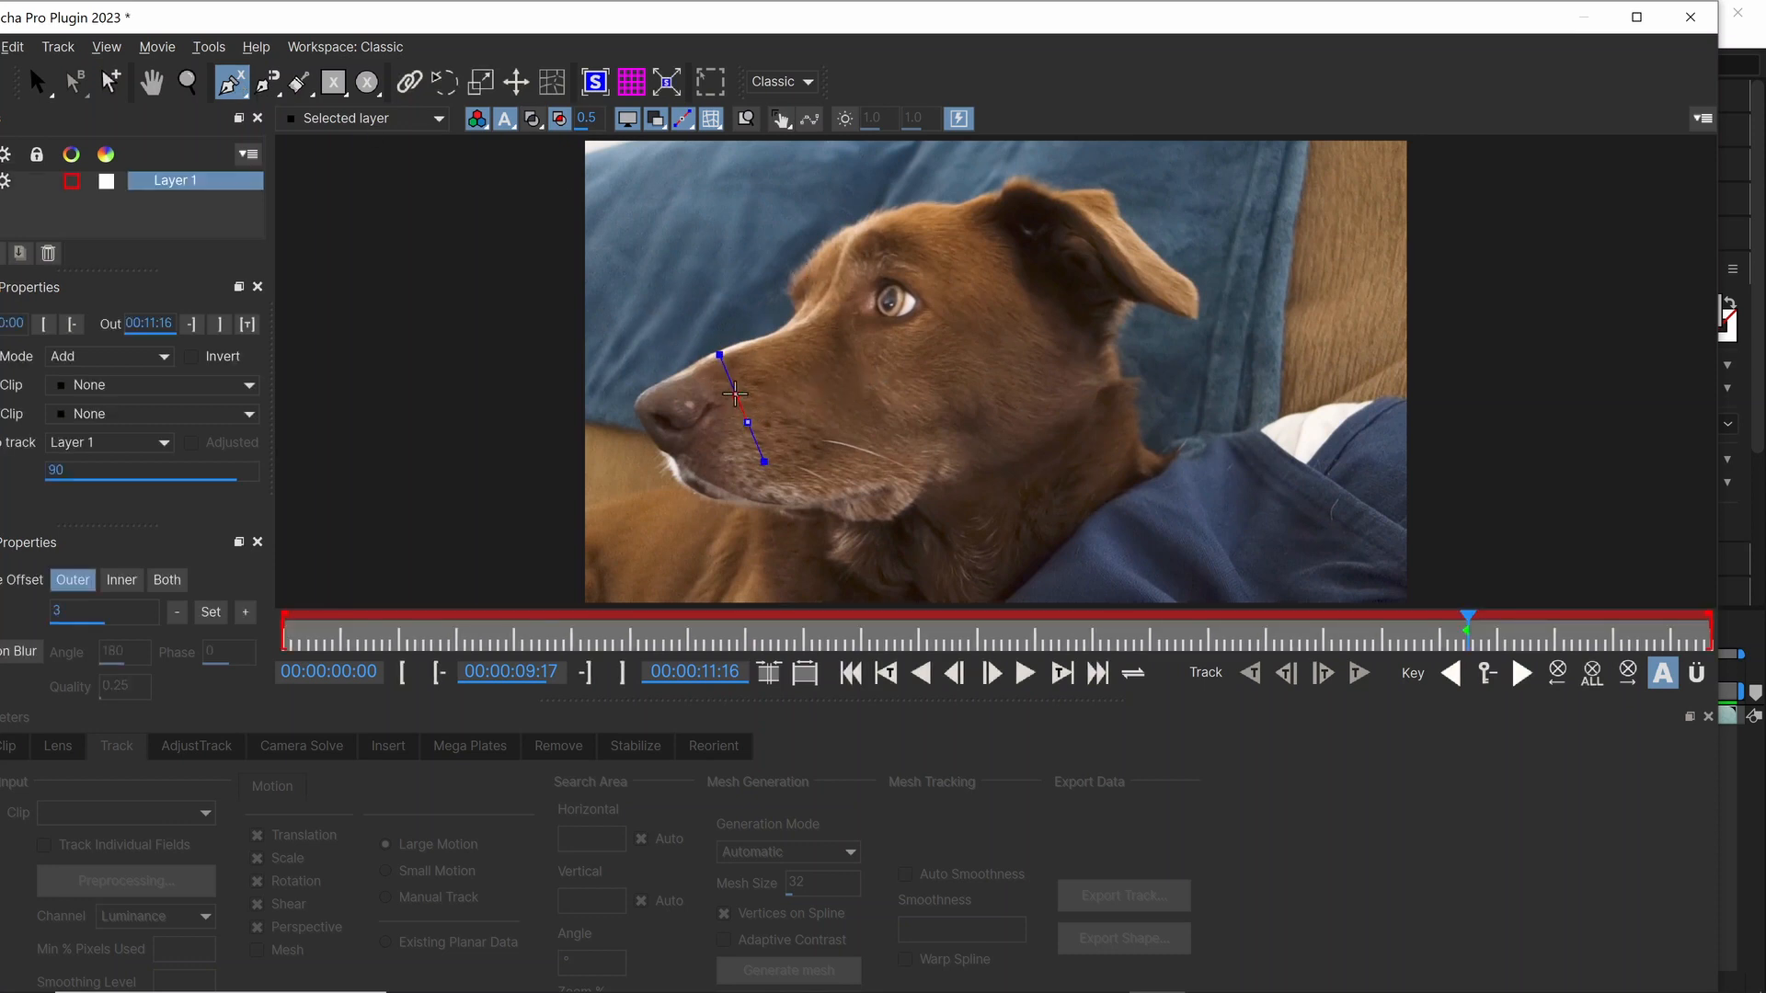
left_click(733, 387)
left_click(790, 350)
left_click(826, 343)
left_click(846, 326)
left_click(868, 337)
left_click(913, 340)
left_click(948, 317)
left_click(944, 275)
left_click(983, 230)
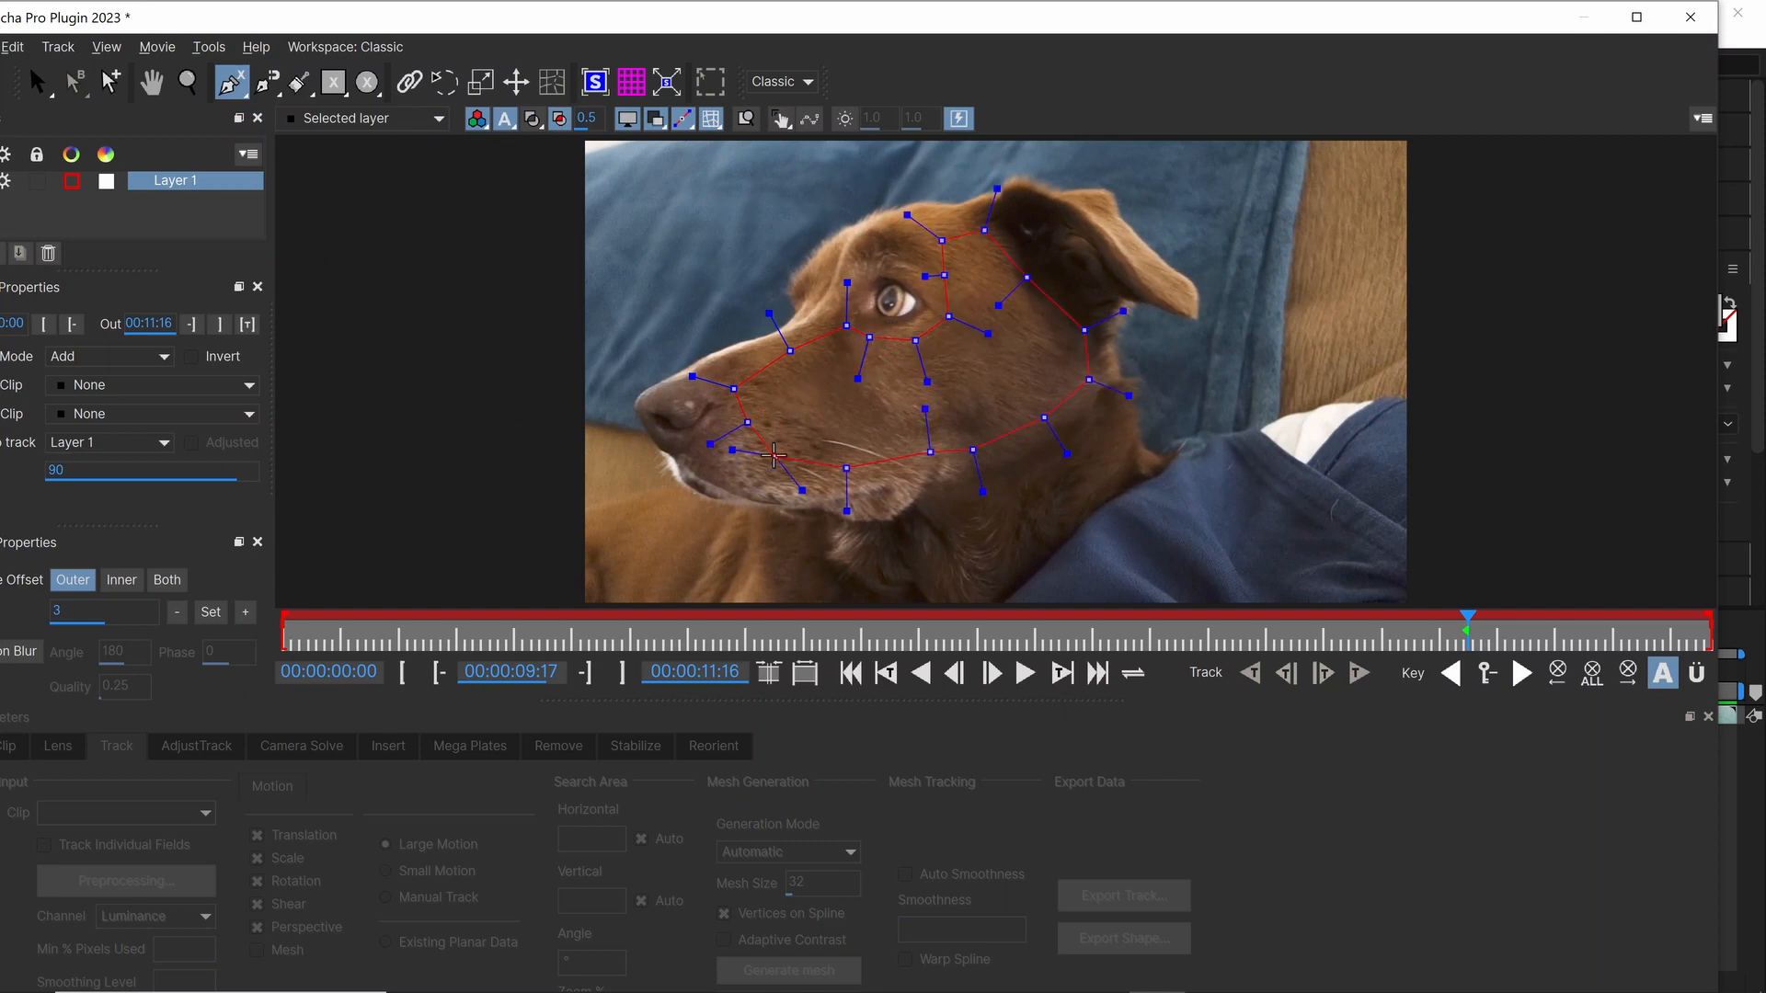
right_click(773, 454)
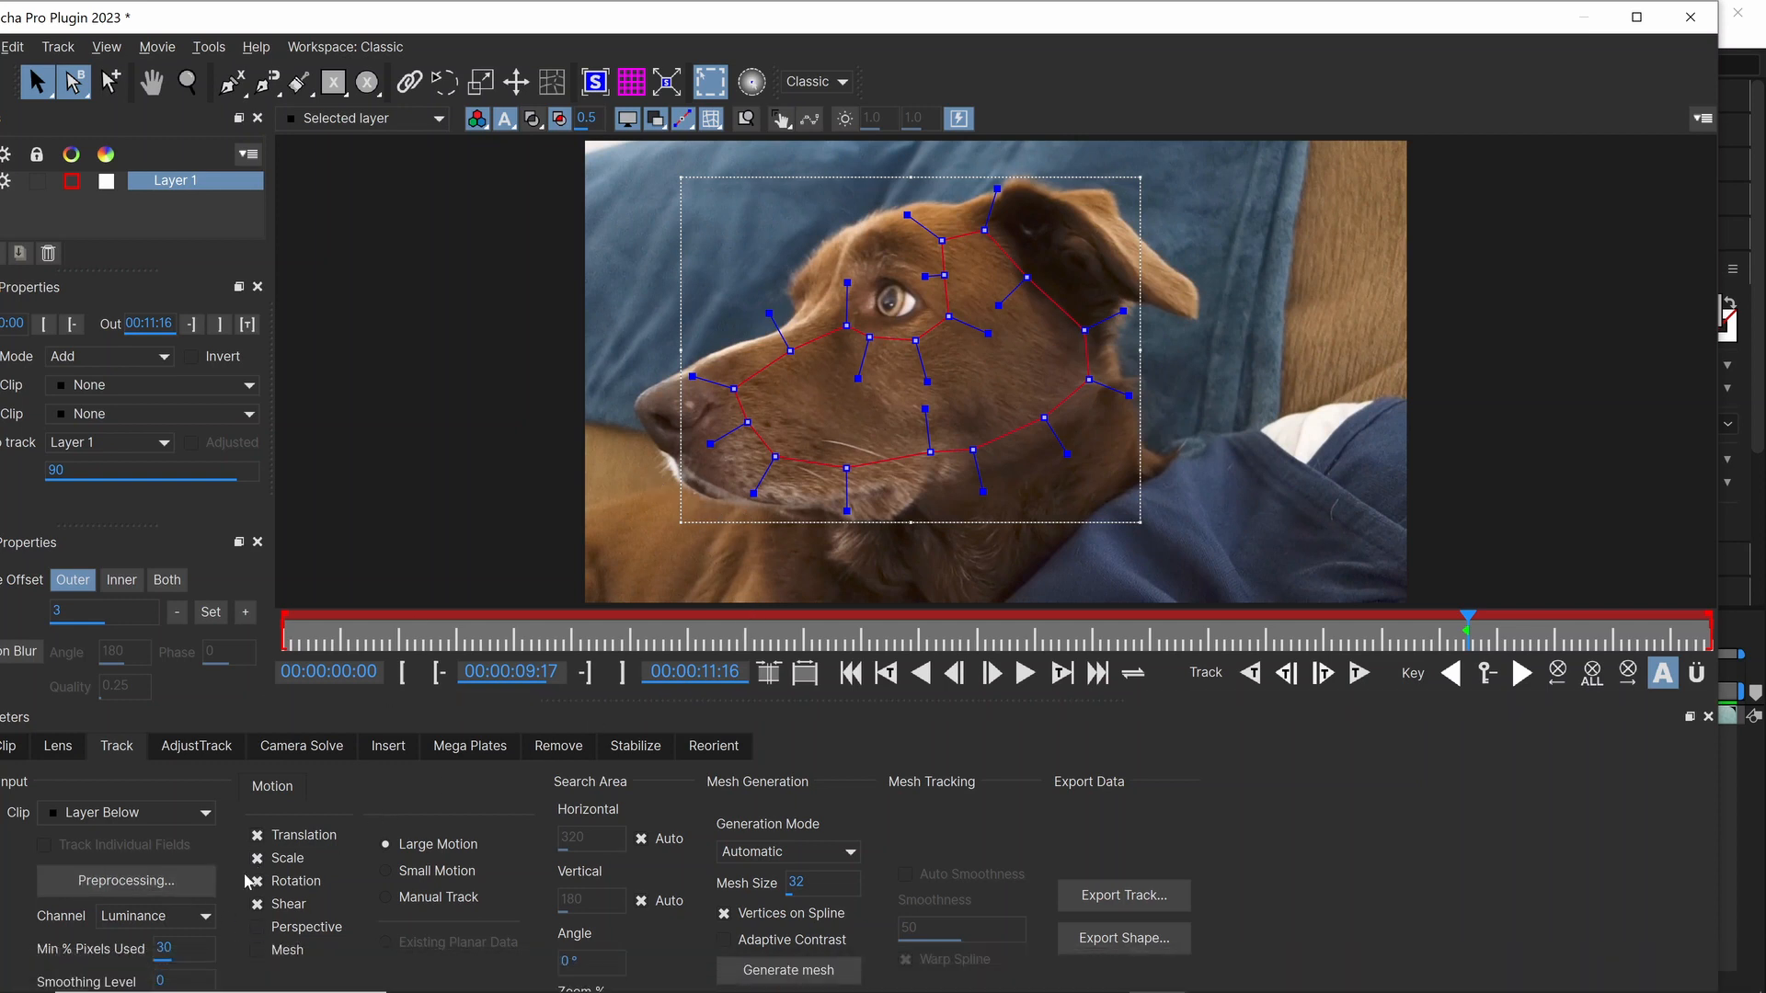
Step: Add Perspective and Mesh to the tracked motion, and generate a Uniform mesh with Vertices on Spline turned off
left_click(253, 927)
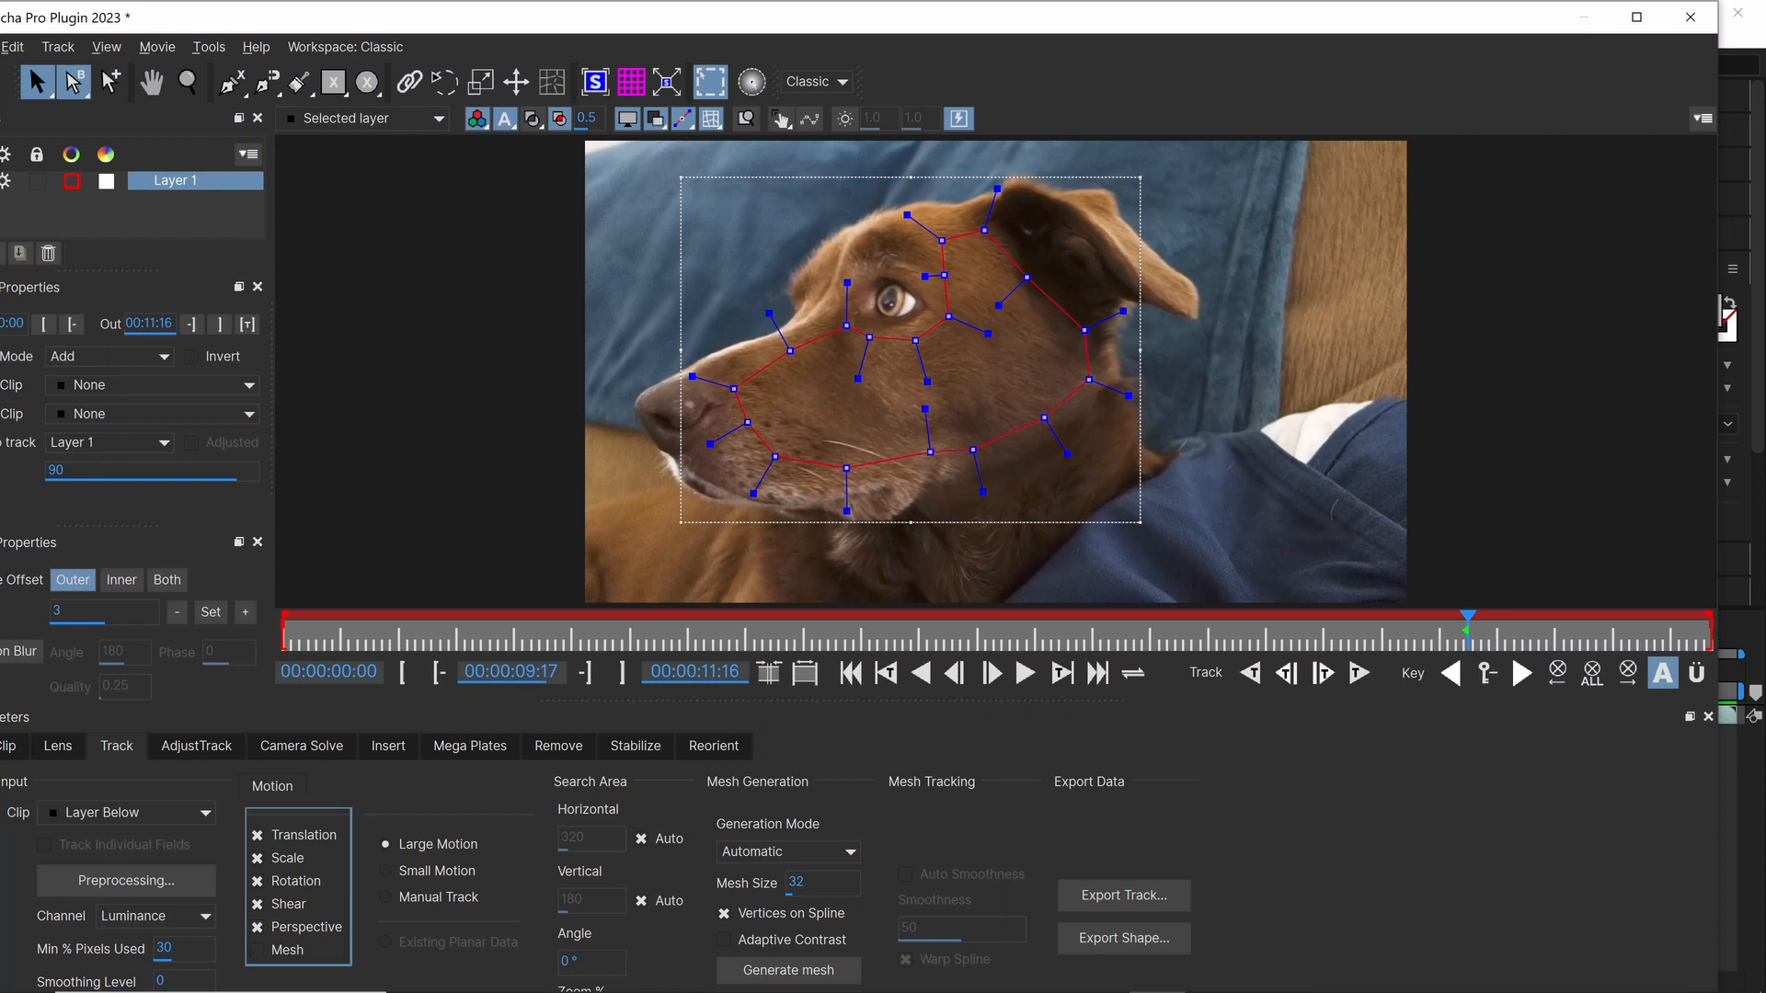
left_click(260, 952)
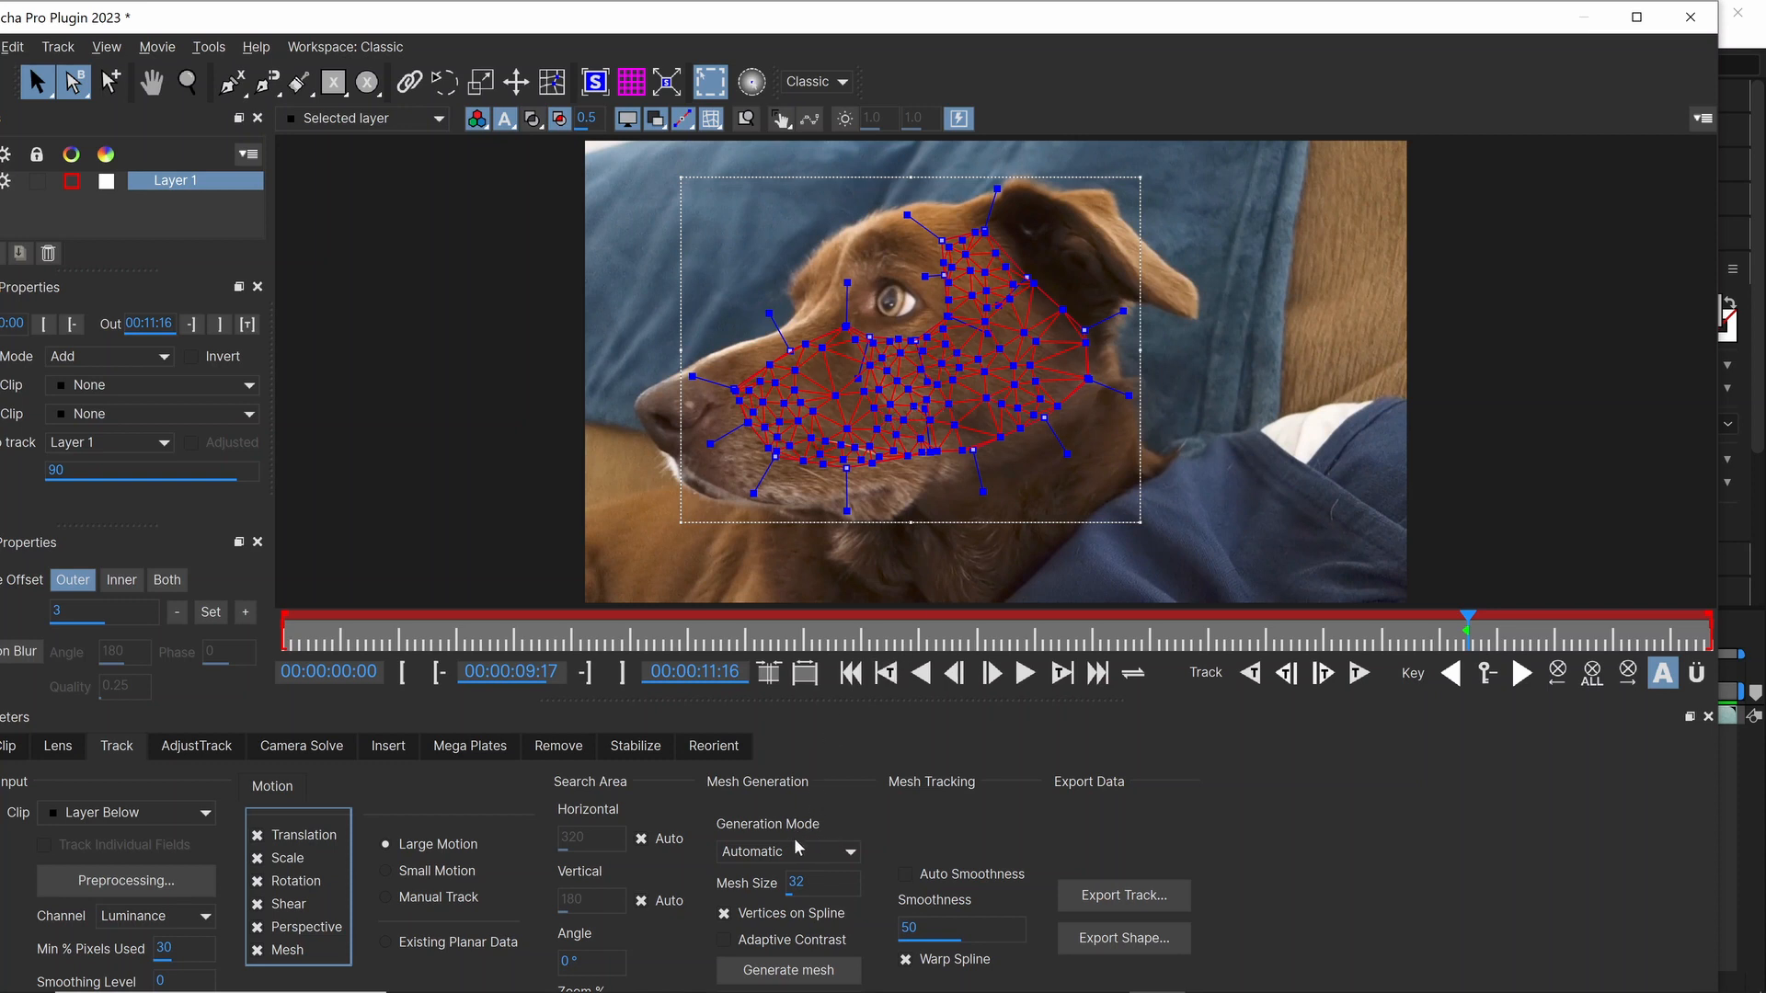
left_click(850, 854)
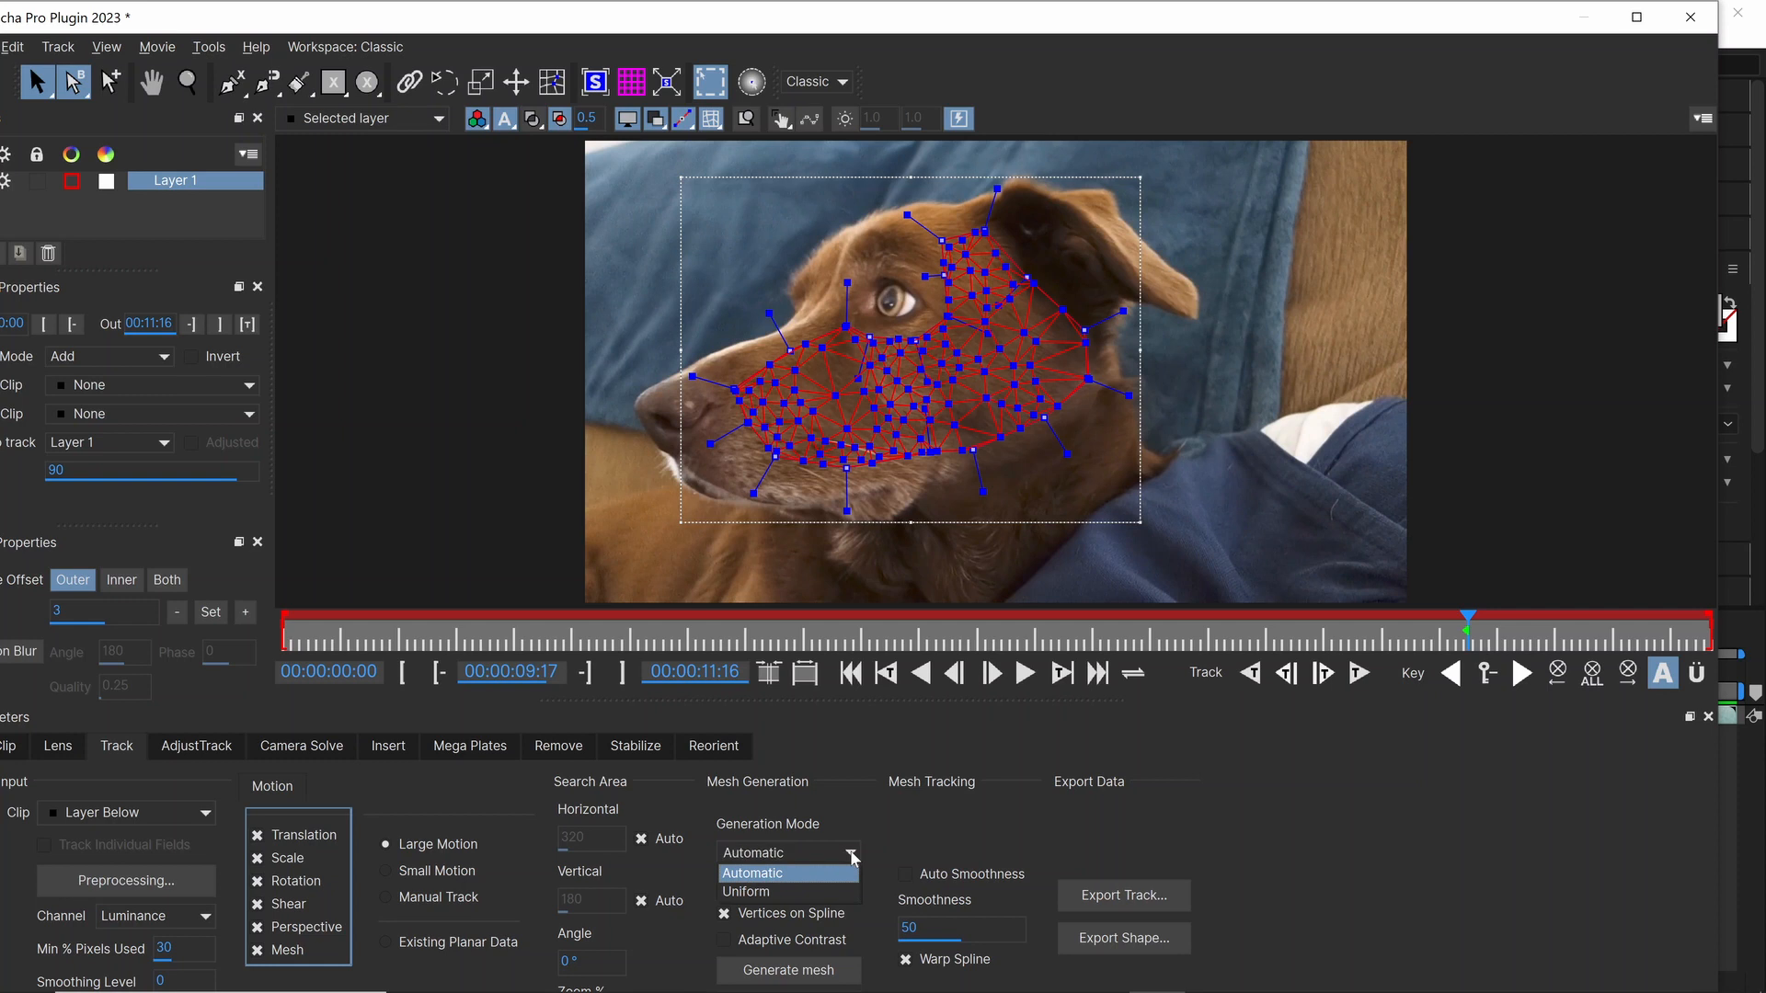
left_click(780, 892)
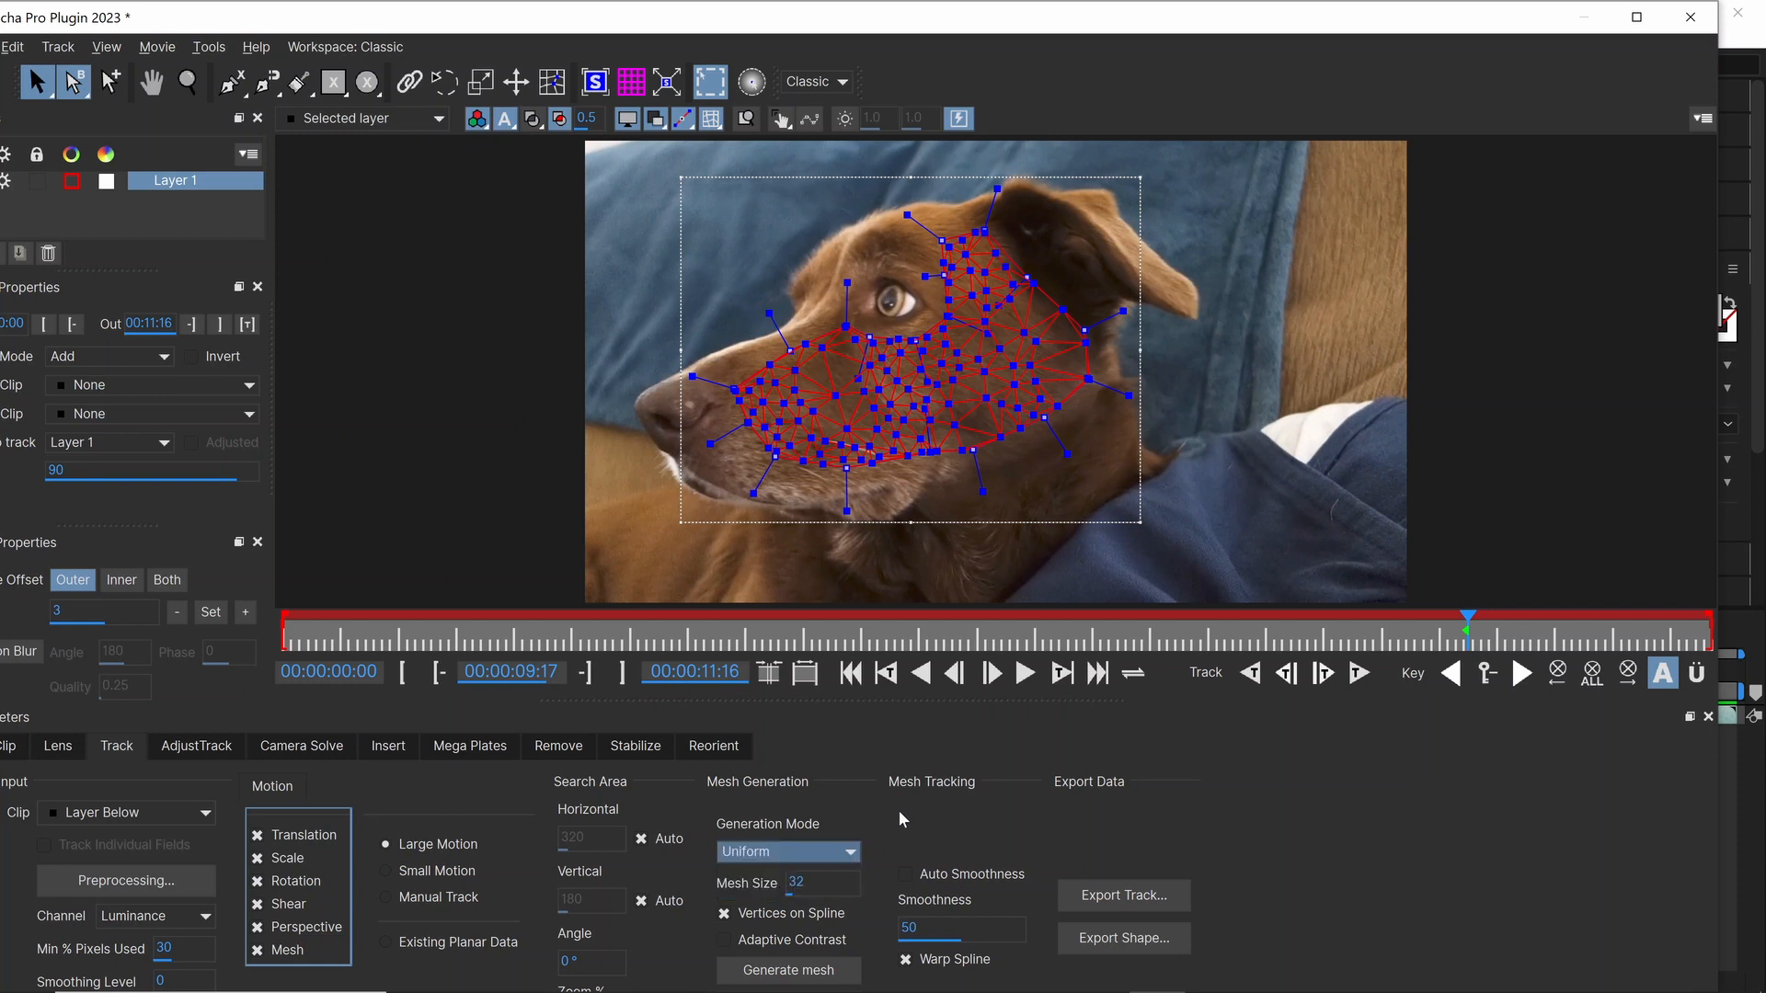
left_click(776, 974)
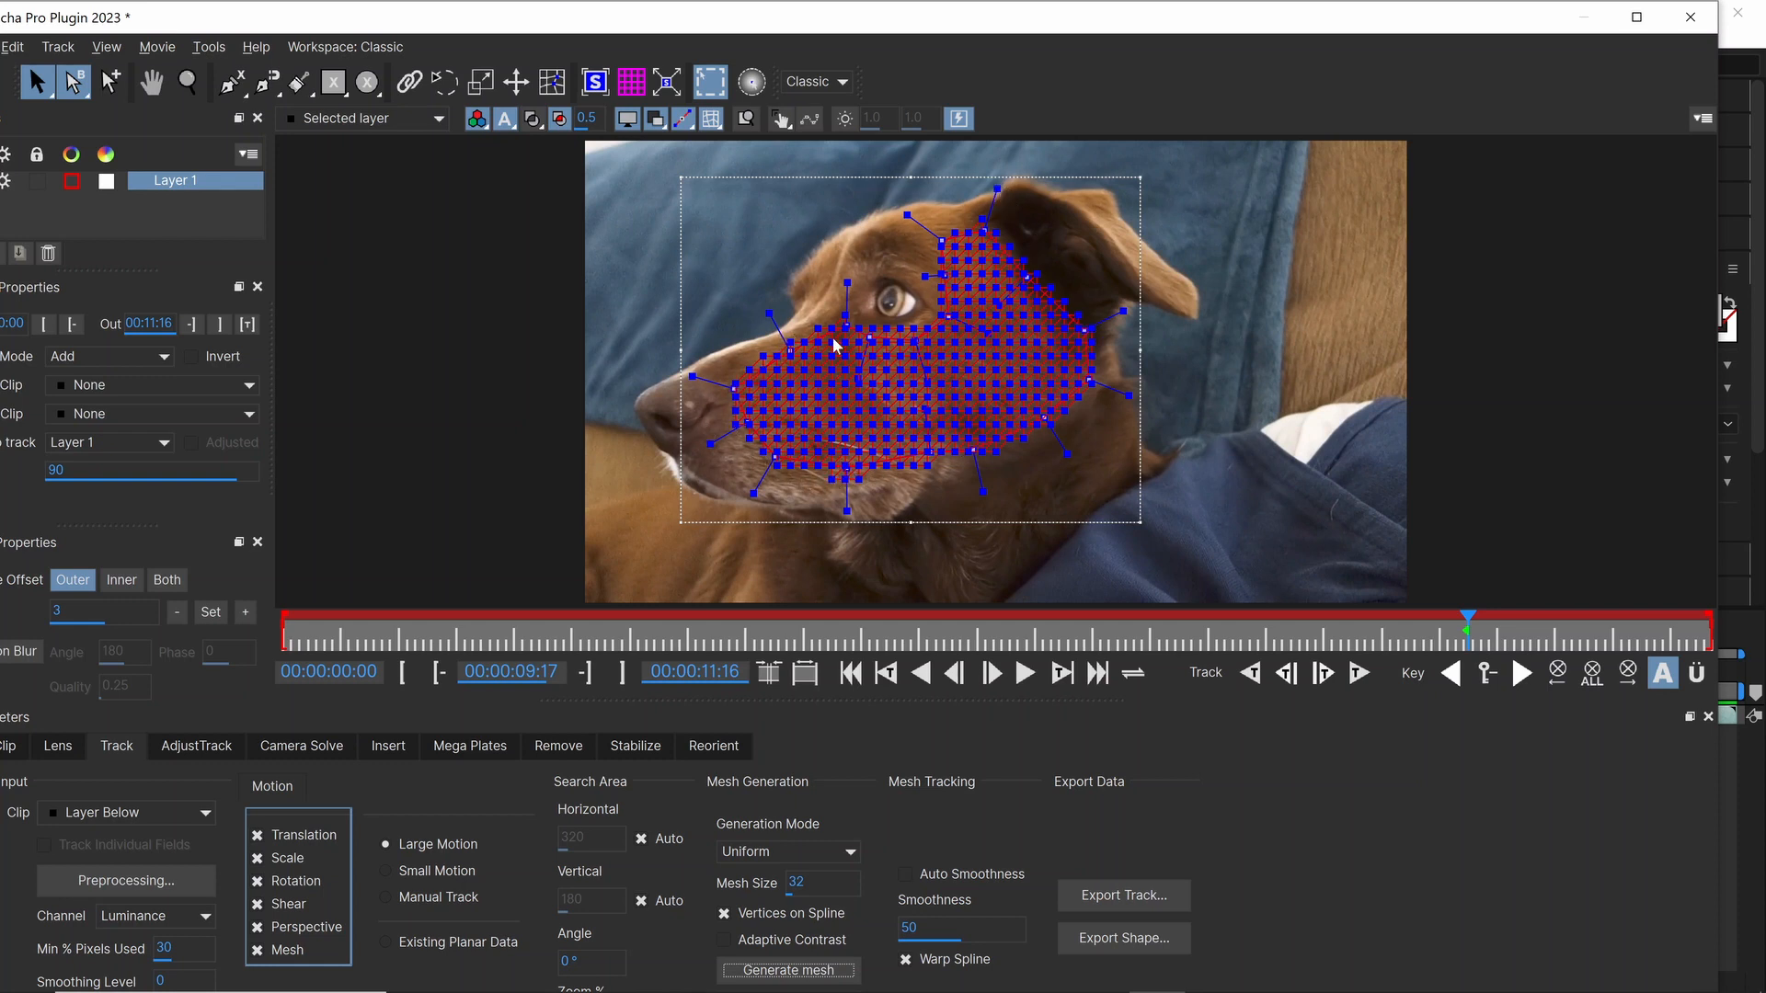
left_click(724, 914)
left_click(762, 974)
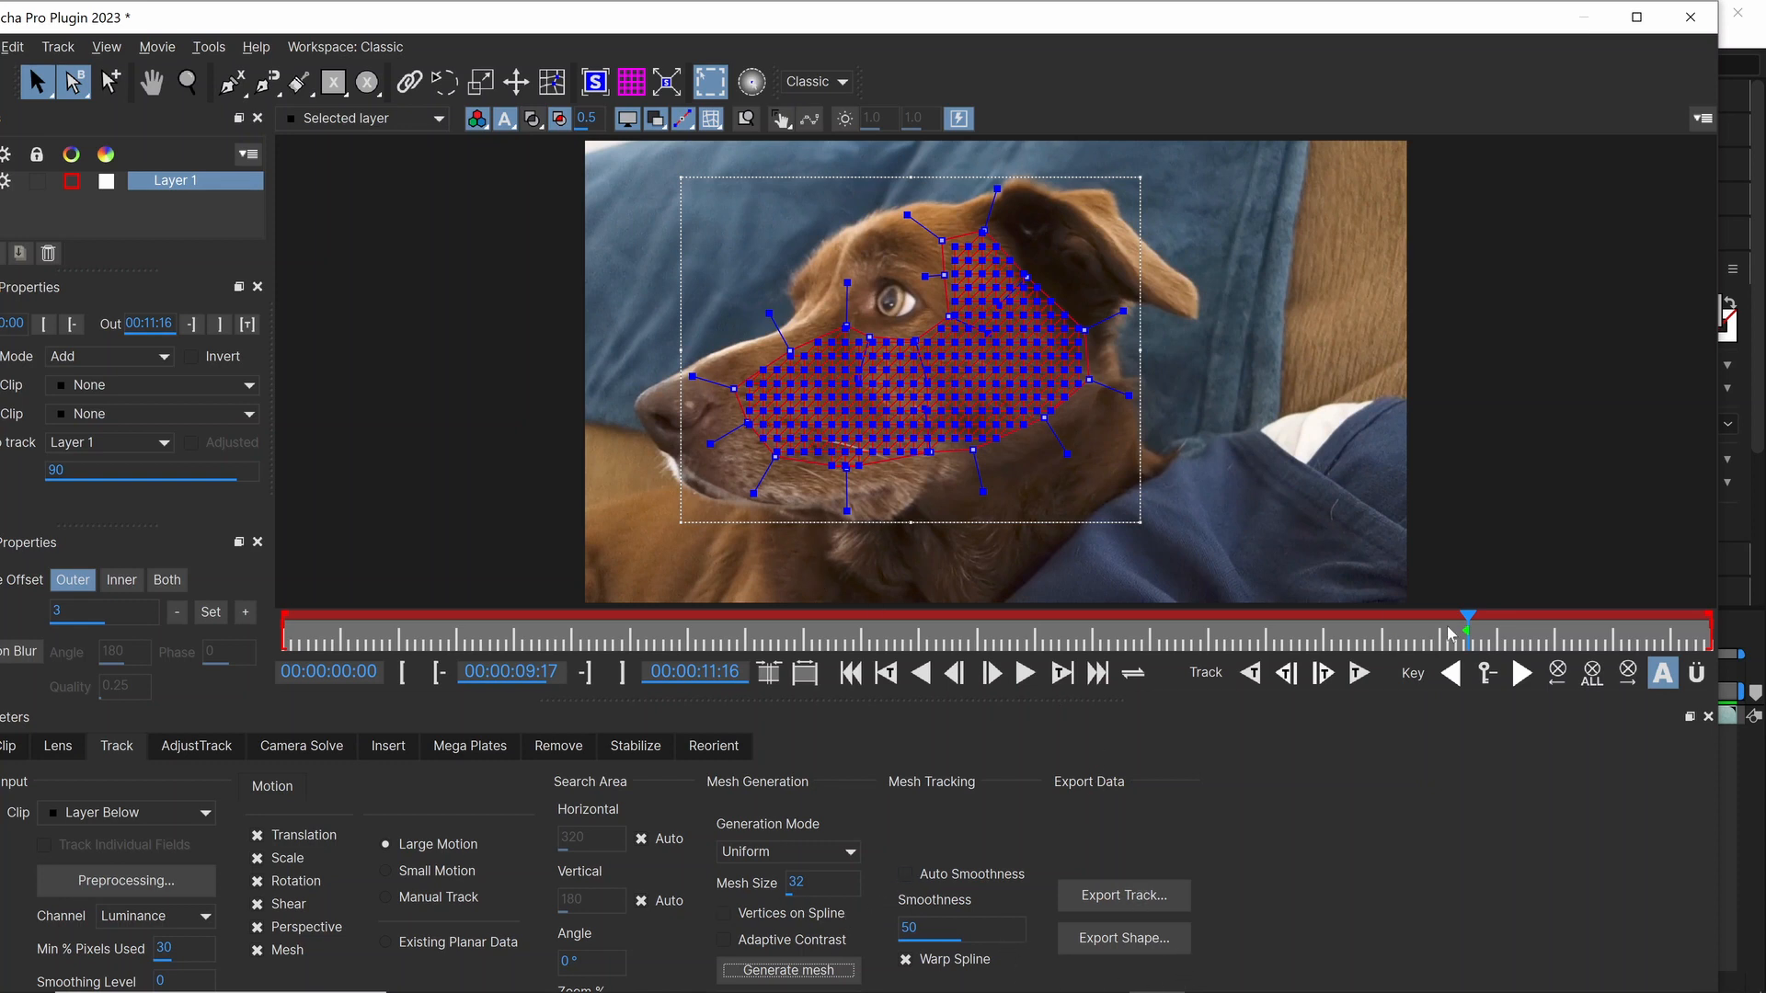
Step: Track the face mesh forwards to the clip's end, then backwards from 00:00:09:18 towards the beginning
left_click(1359, 674)
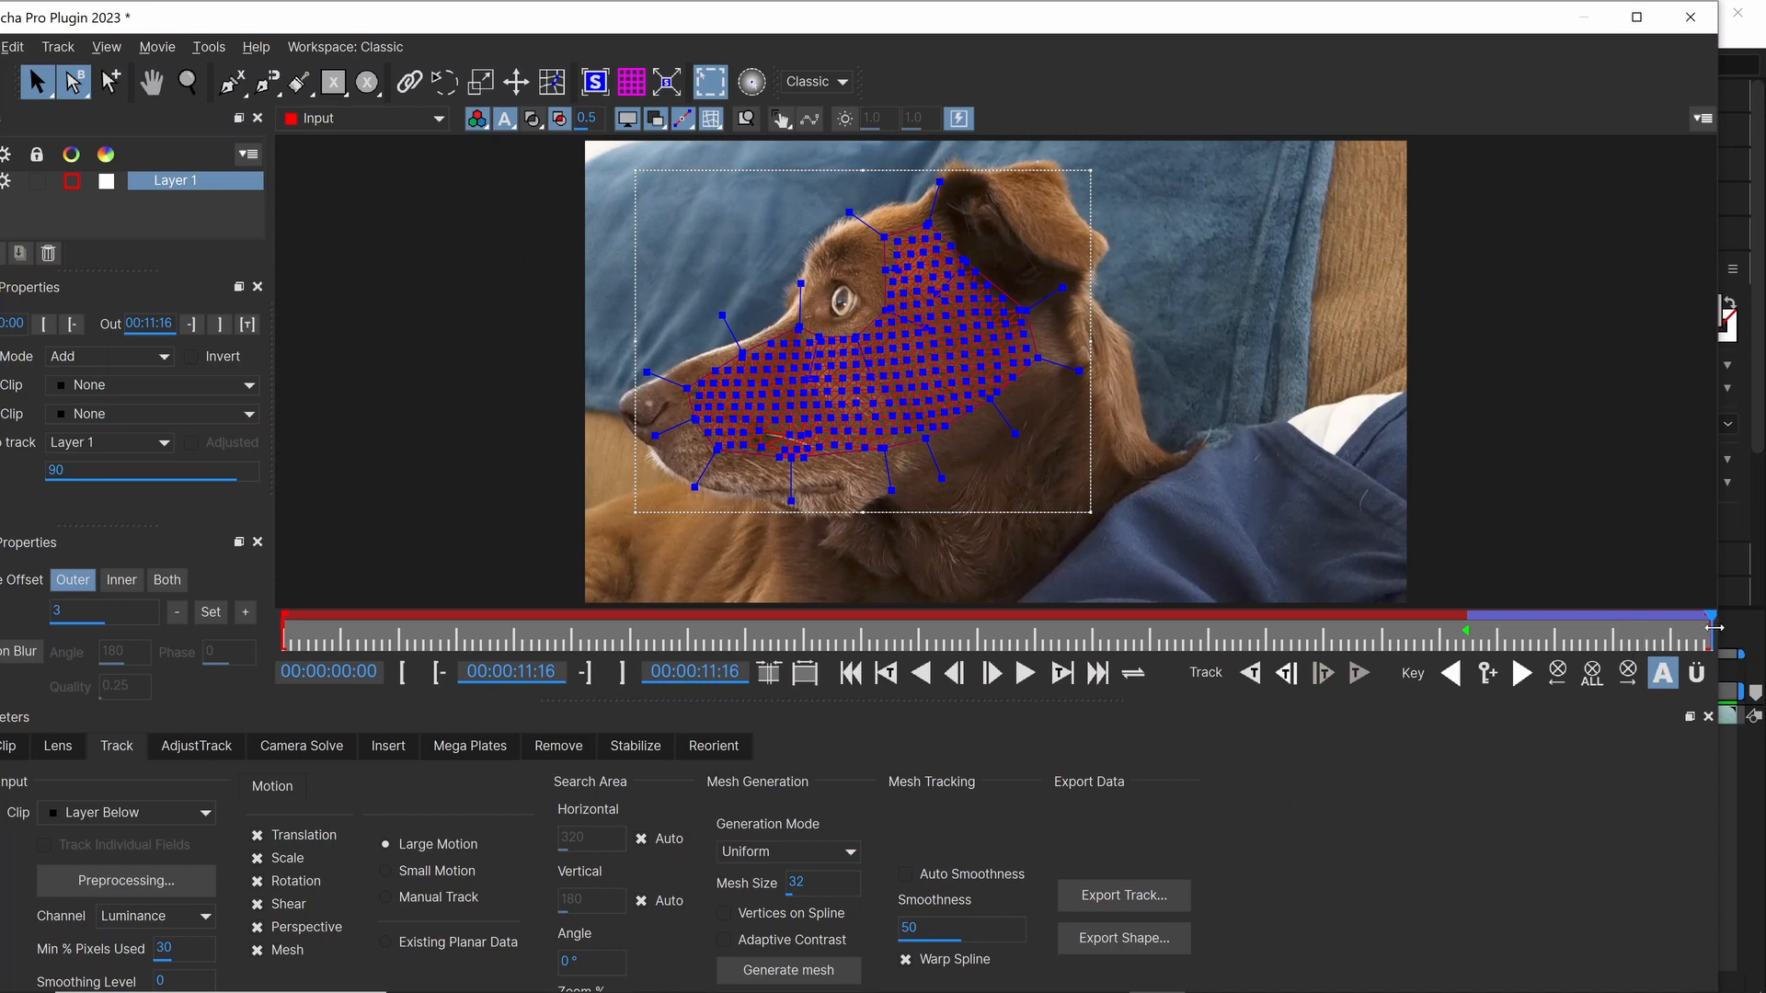
left_click_drag(1707, 629, 1473, 625)
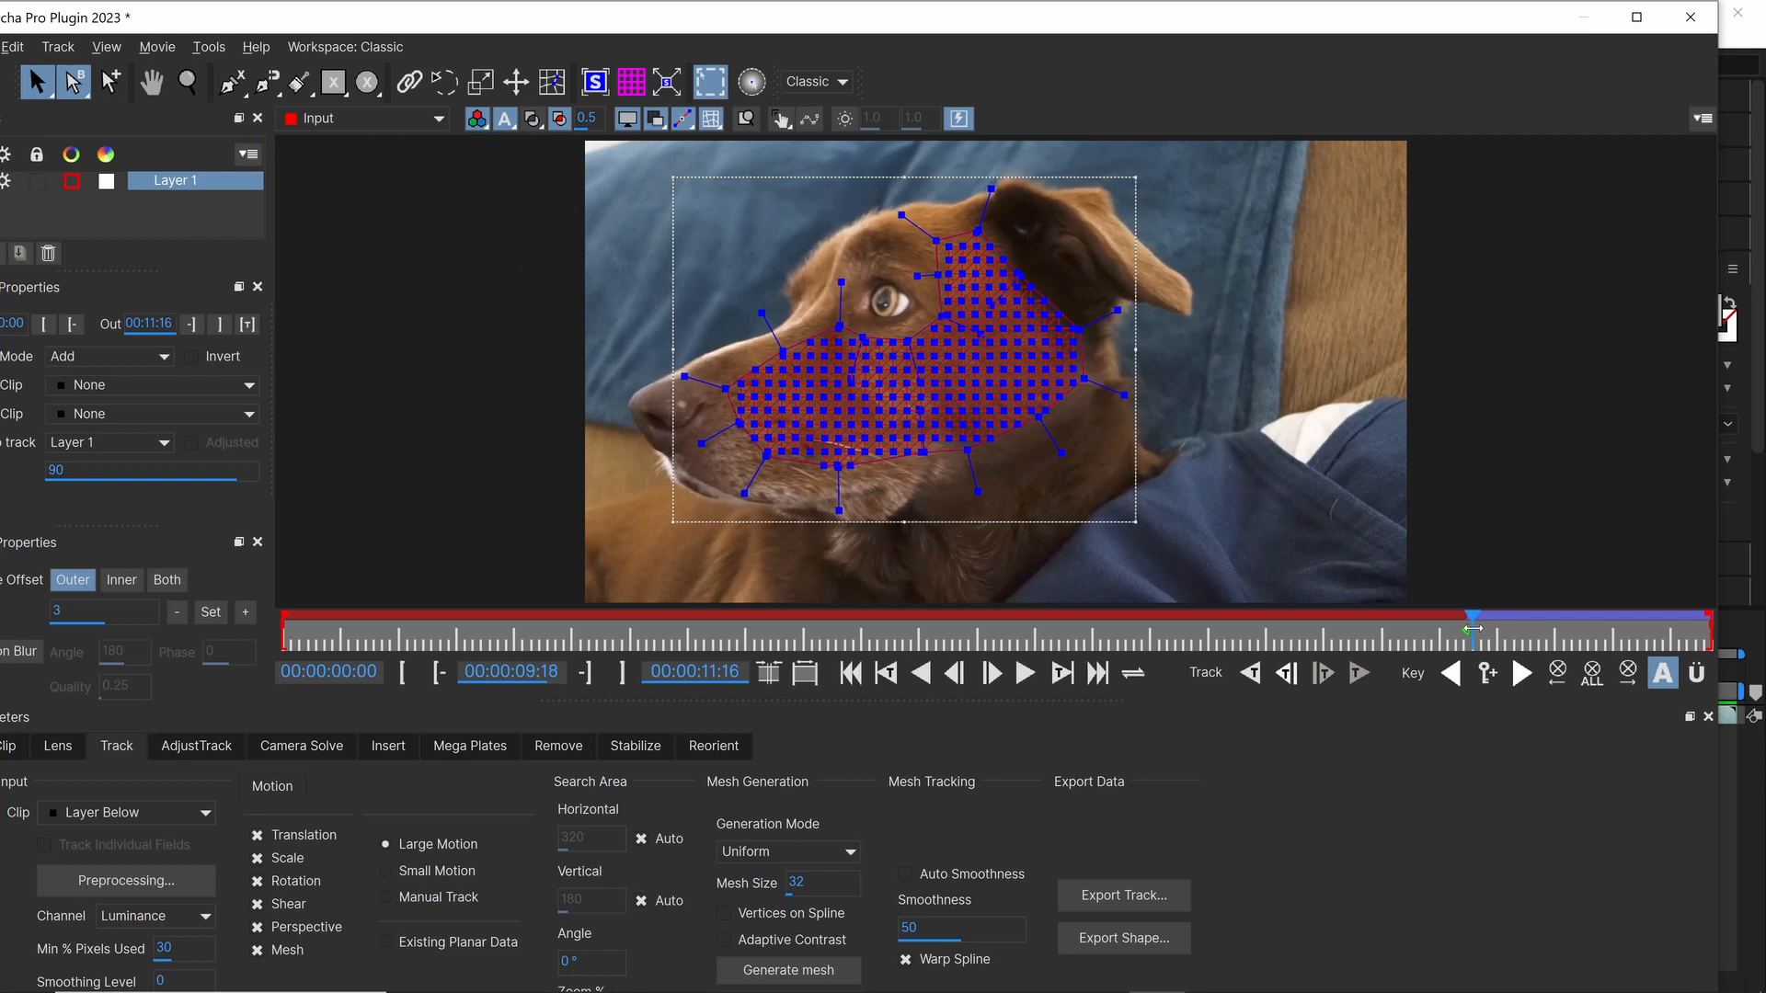
left_click(1250, 674)
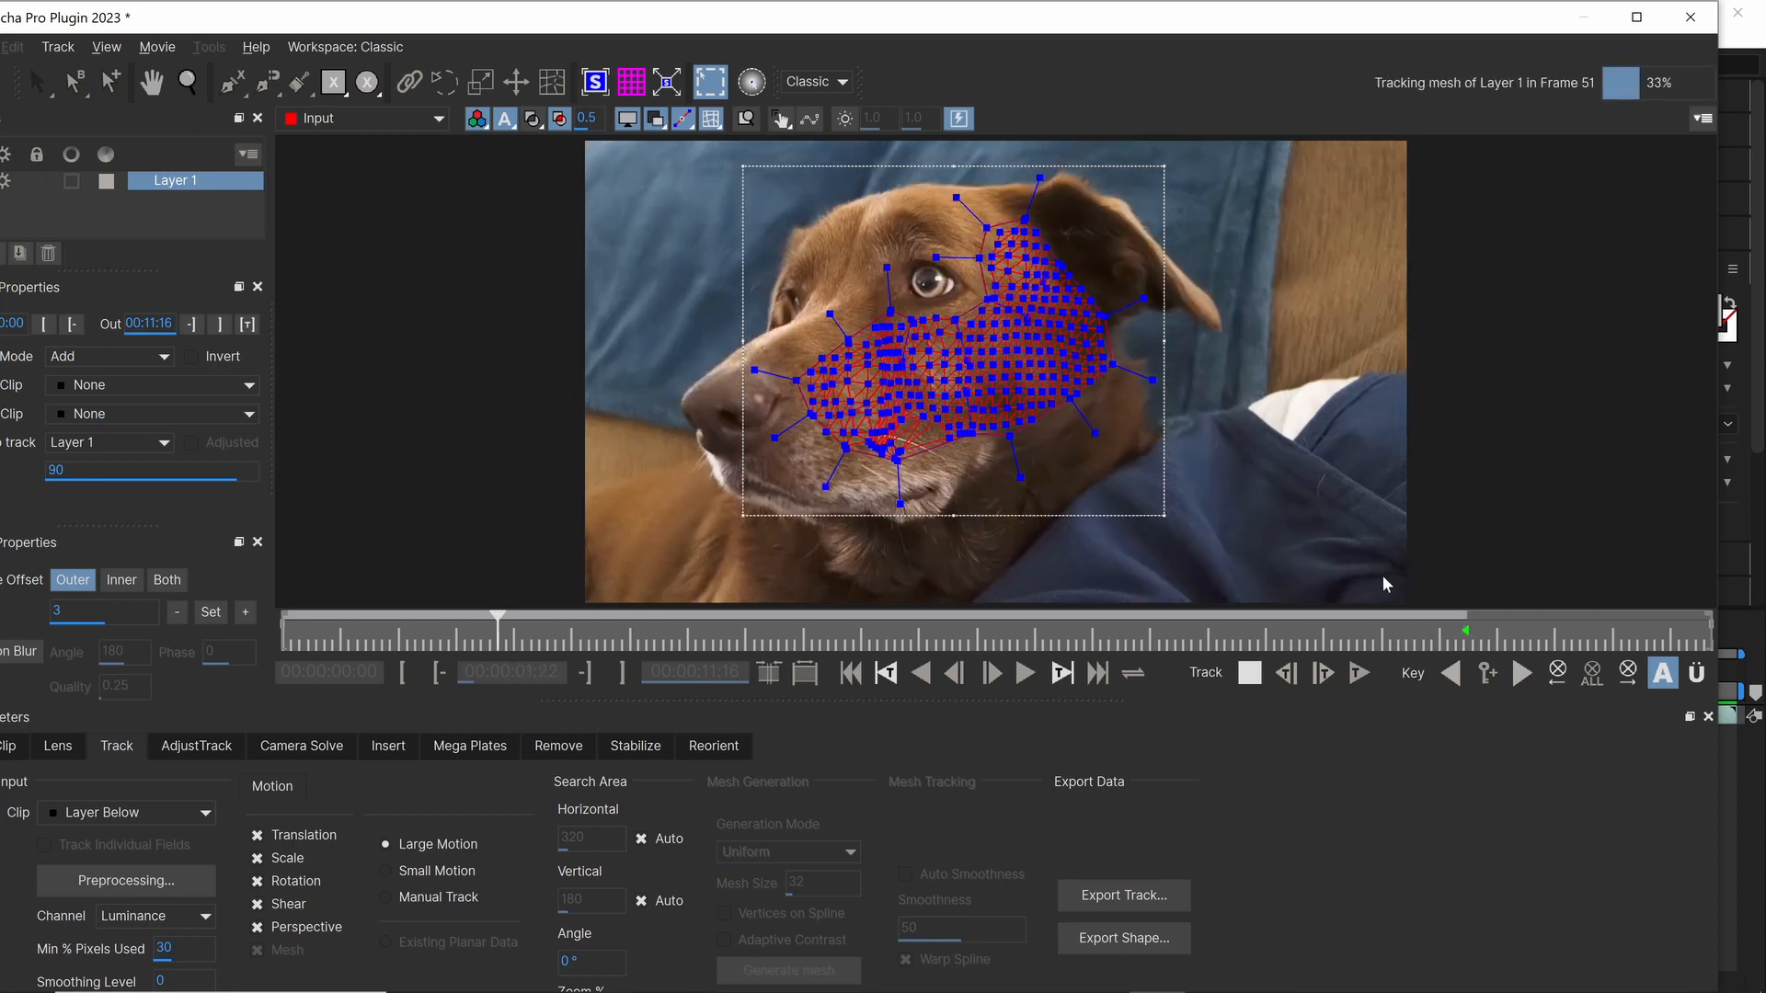
mouse_move(1506, 984)
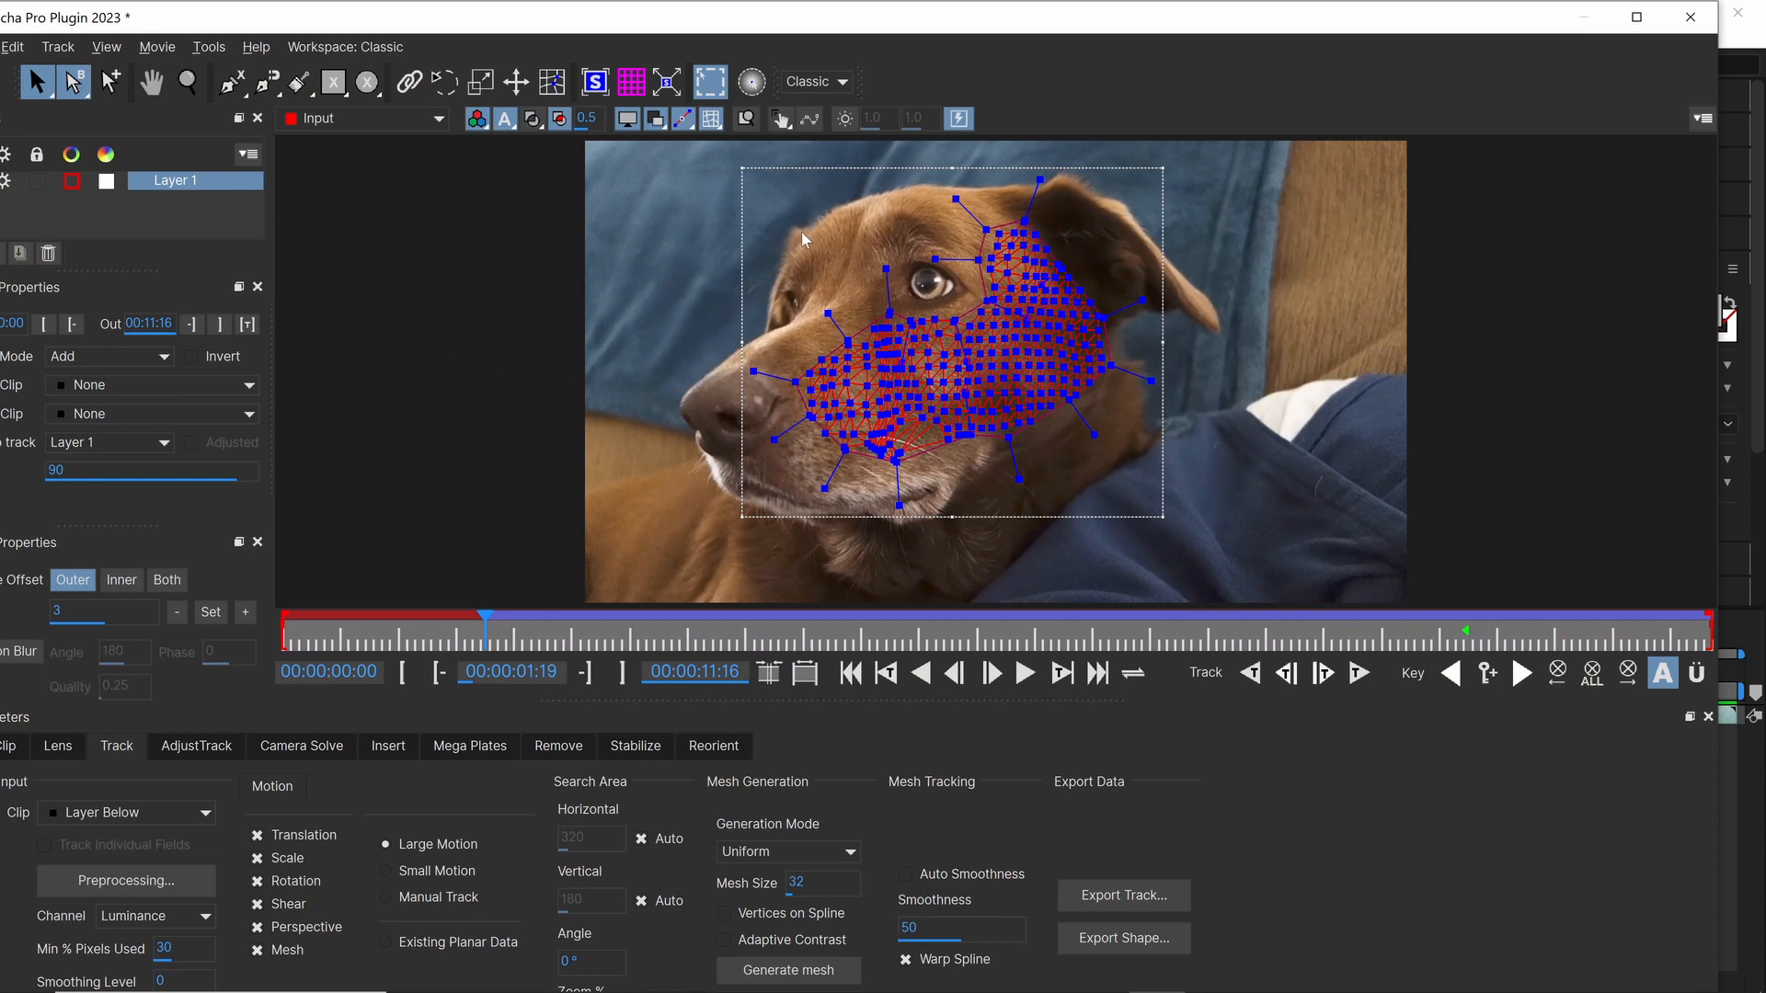
Step: Edit the track mesh at 00:00:01:19, using Lasso Selection to select all its vertices and shift them slightly towards the dog's nose
left_click(552, 83)
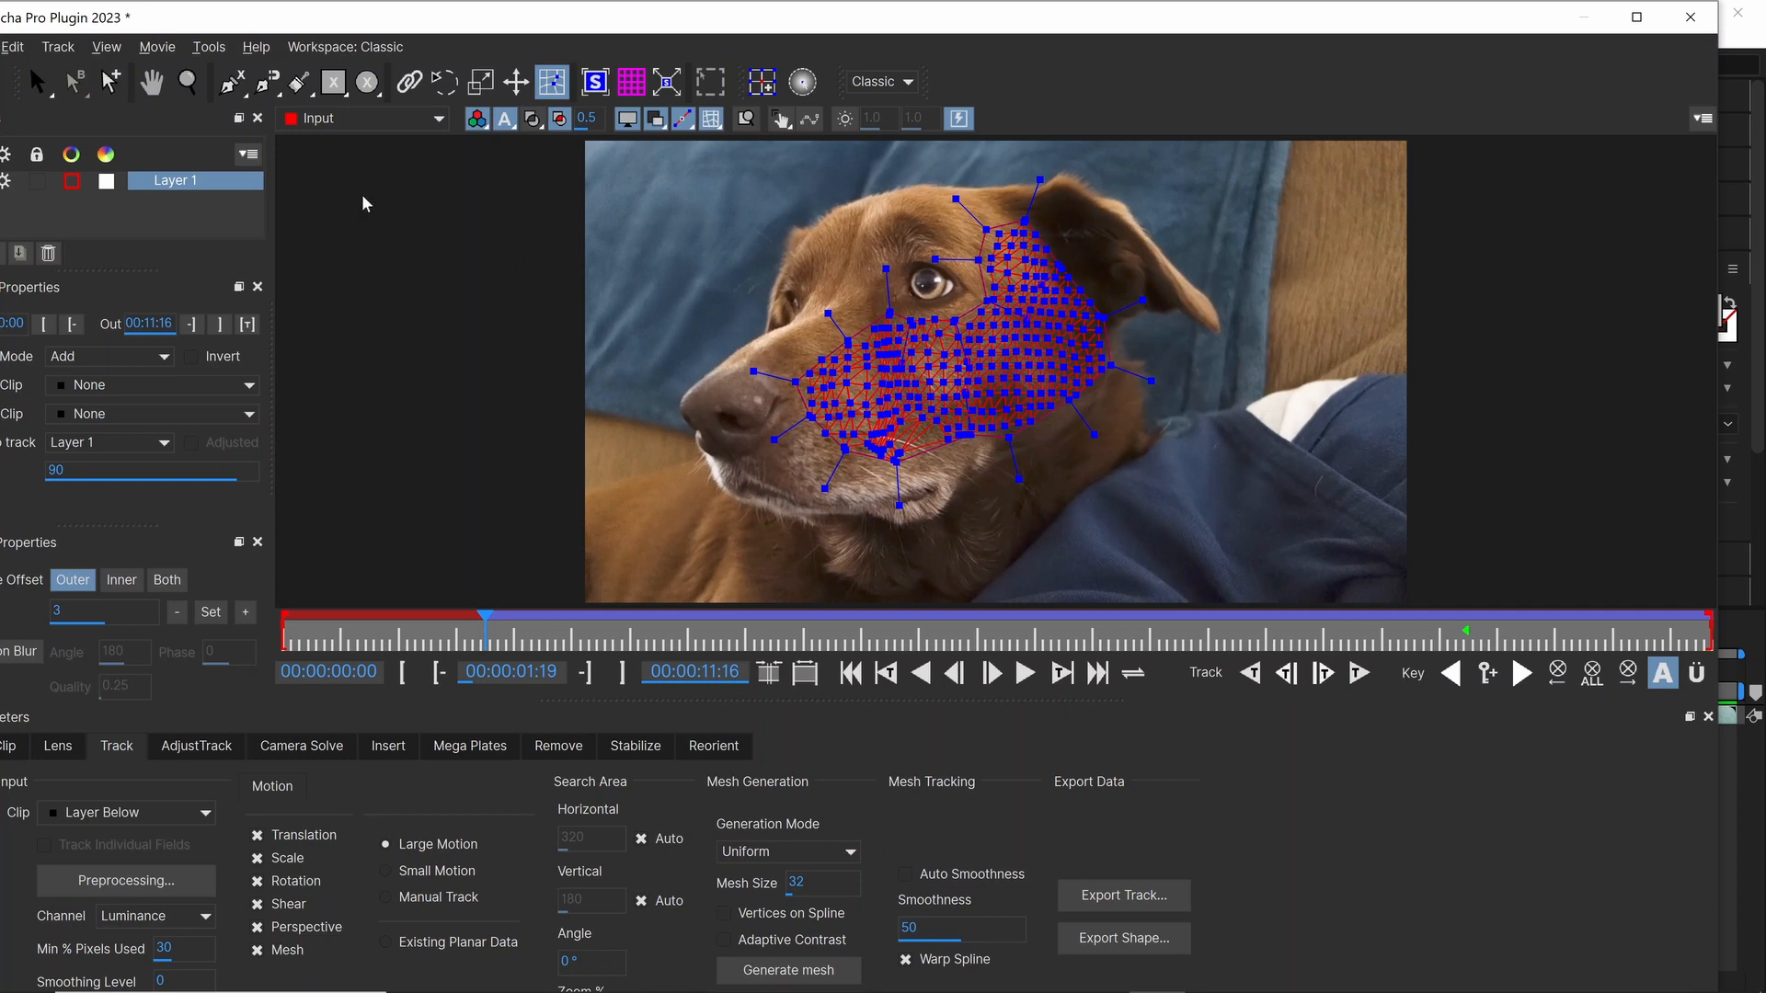
left_click(53, 96)
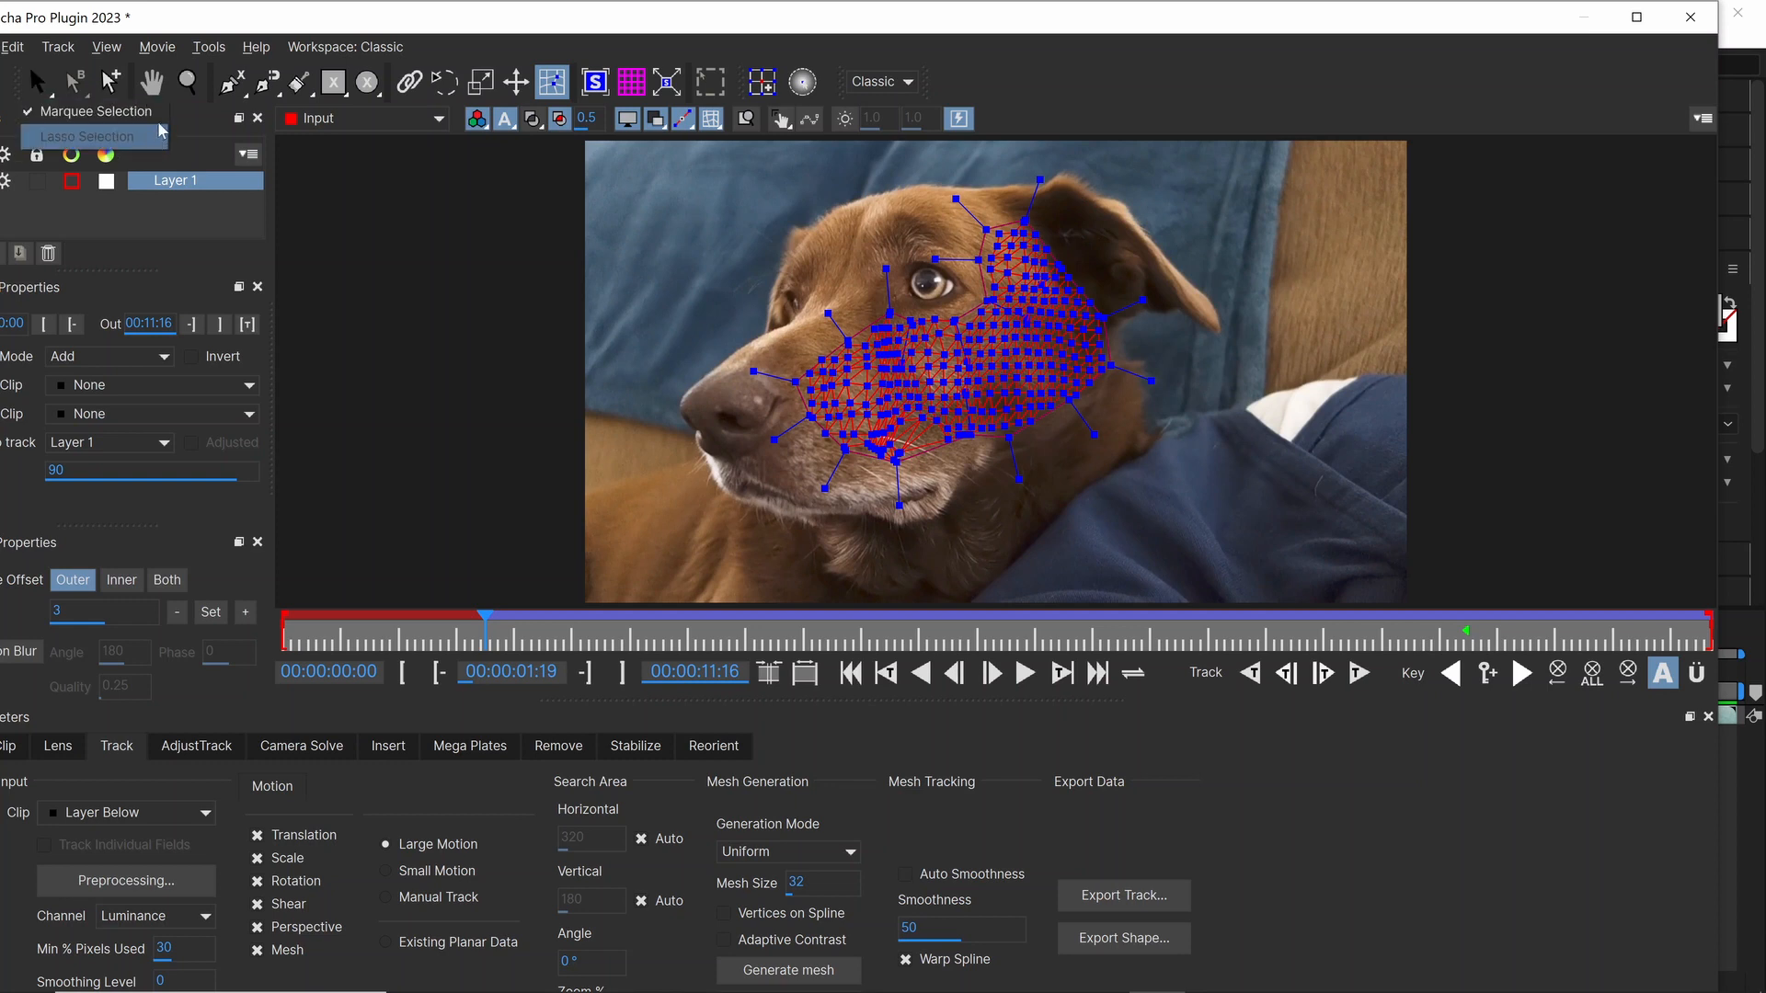
left_click(108, 138)
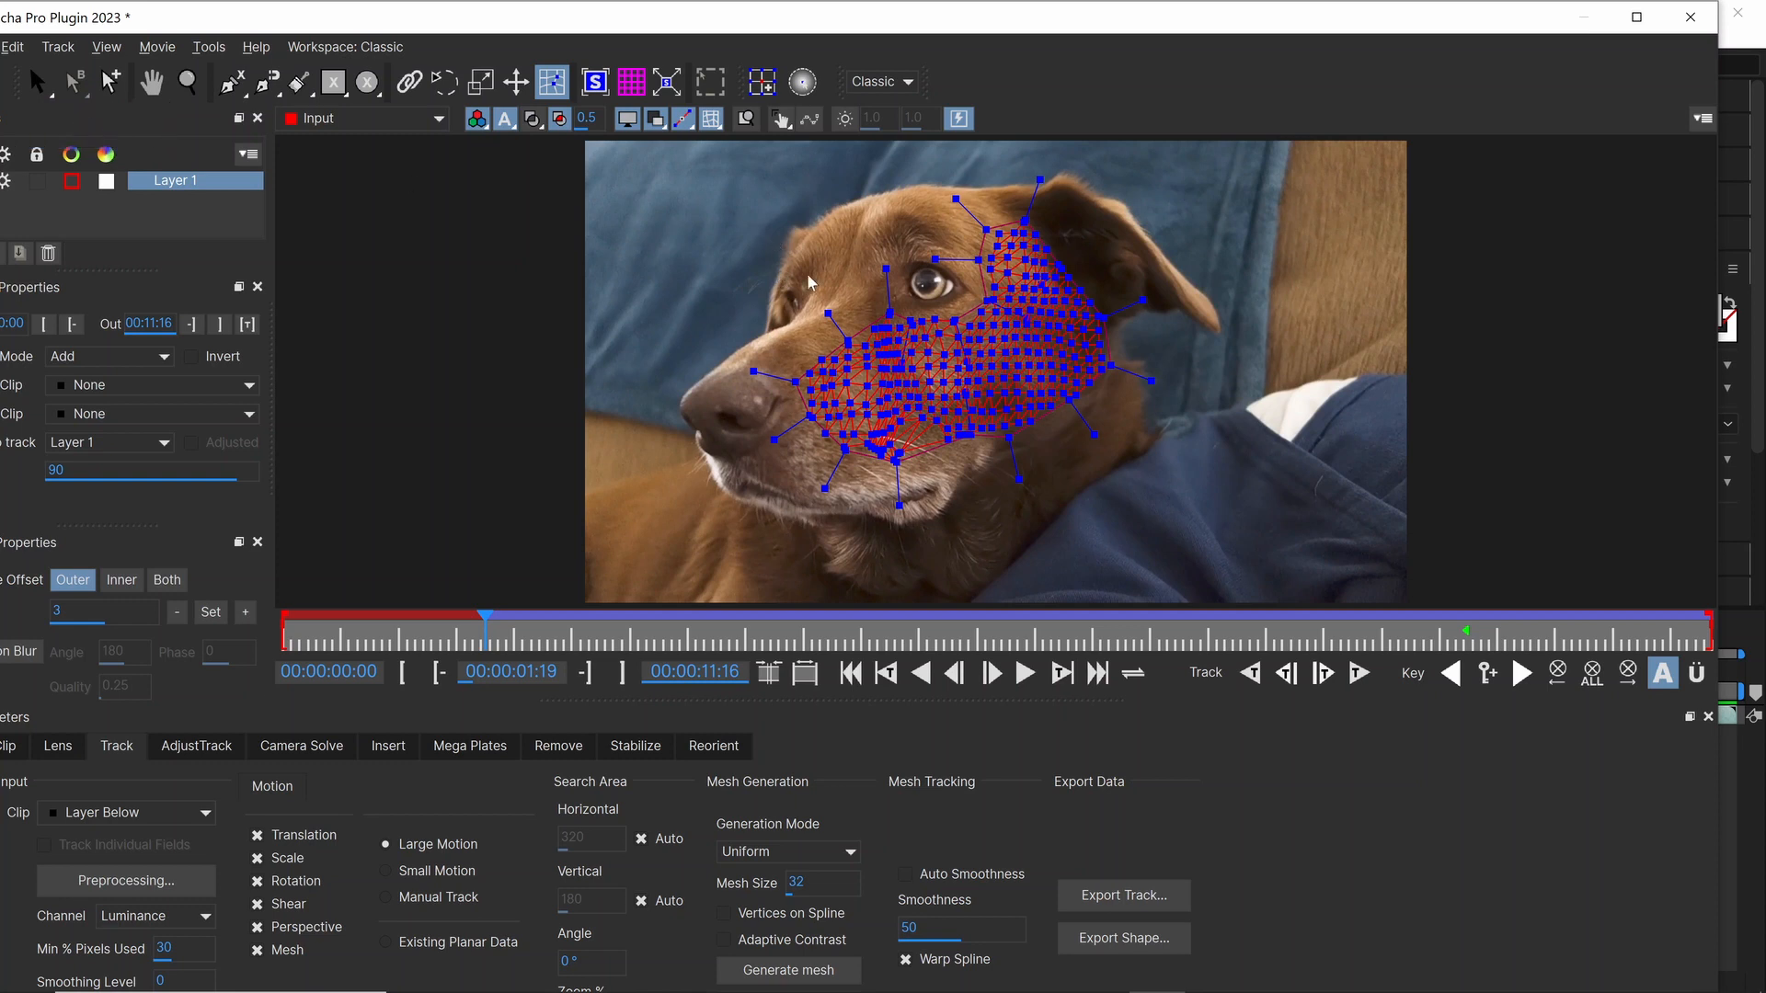
mouse_move(849, 276)
left_mouse_down()
mouse_move(964, 181)
mouse_move(1060, 184)
mouse_move(1156, 241)
mouse_move(1202, 343)
mouse_move(1207, 416)
mouse_move(1150, 496)
left_mouse_up()
mouse_move(977, 542)
left_mouse_down()
mouse_move(719, 443)
mouse_move(710, 363)
mouse_move(763, 376)
left_mouse_up()
left_click_drag(880, 368, 872, 372)
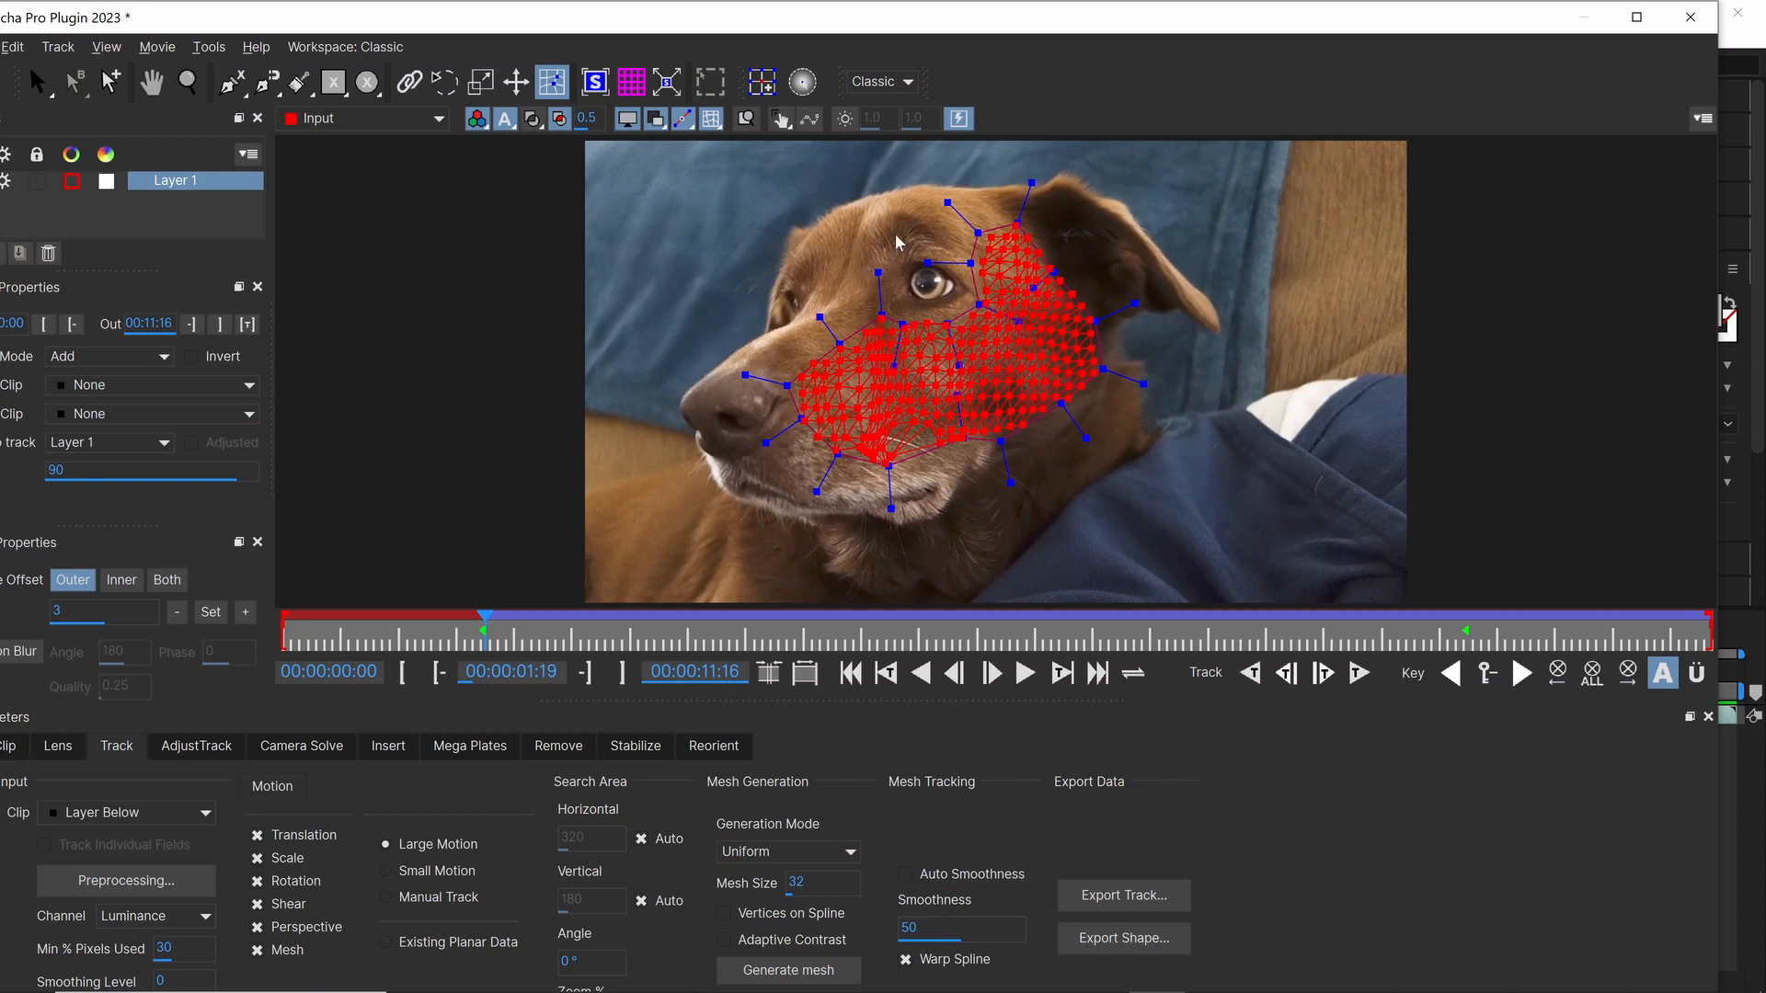
left_click(803, 226)
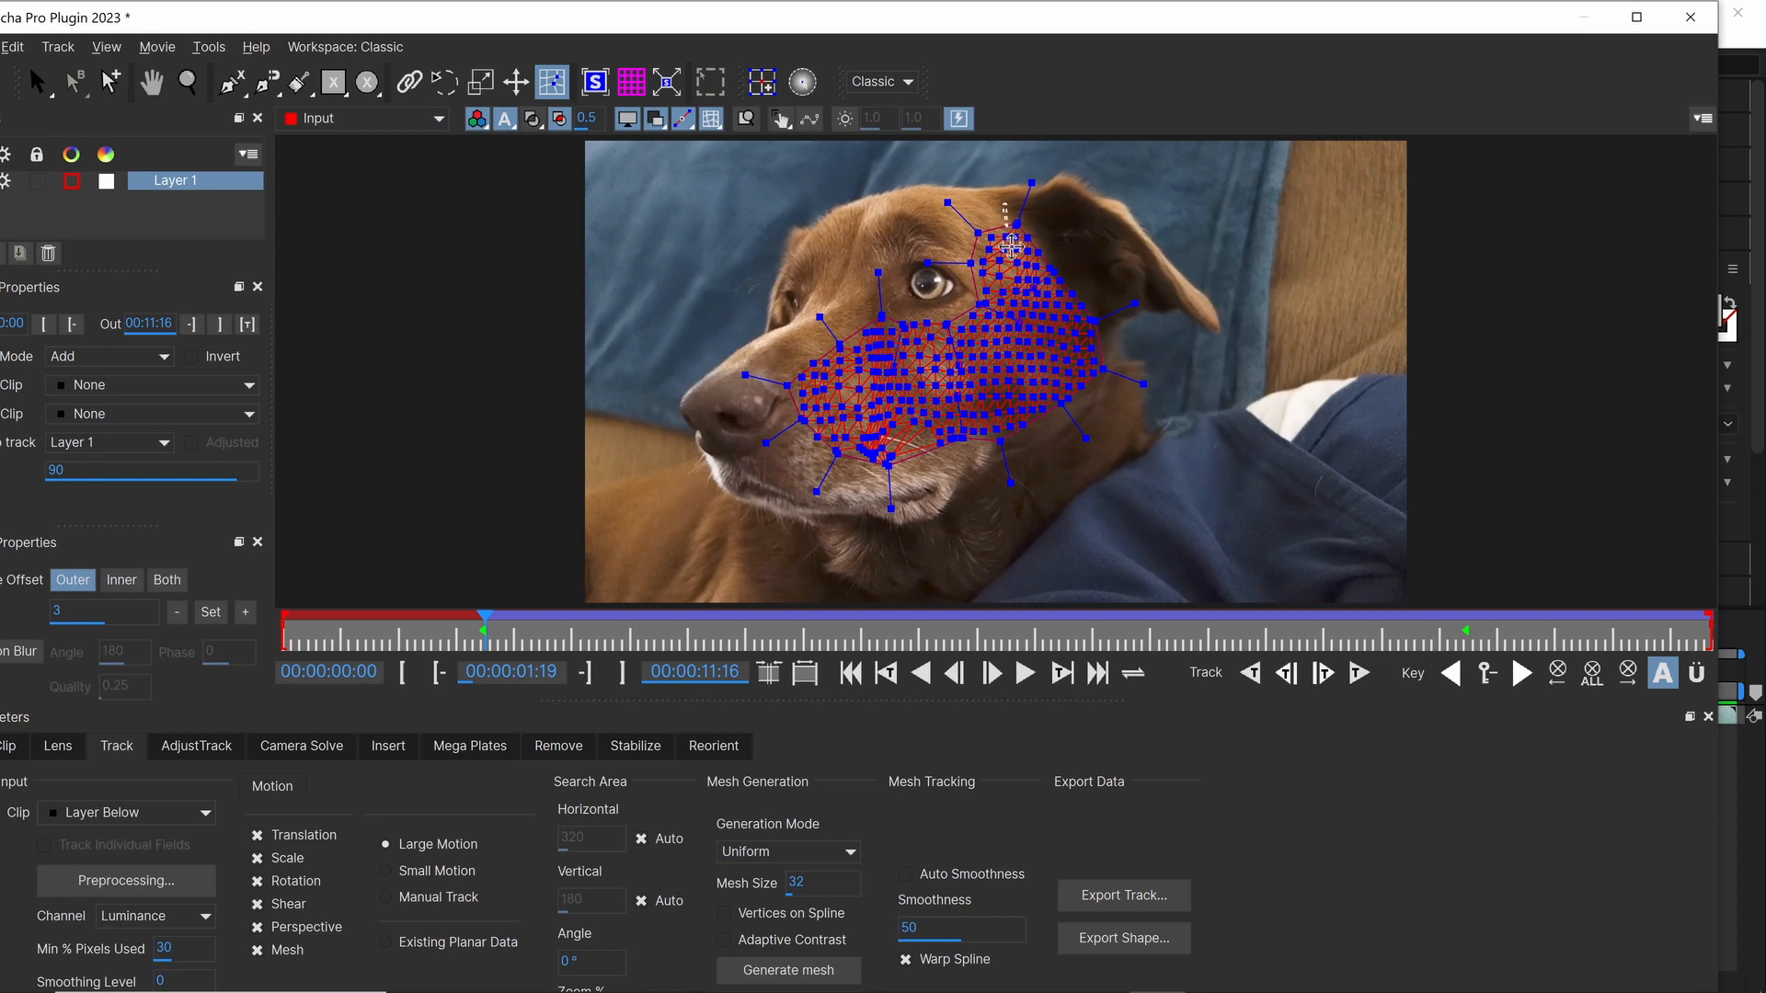
Step: Adjust the uppermost mesh vertices beside the dog's ear, and resume backward tracking to the first frame
mouse_move(1010, 245)
left_mouse_down()
mouse_move(1095, 317)
mouse_move(1149, 331)
mouse_move(1129, 274)
mouse_move(1052, 264)
left_mouse_up()
left_click(1058, 222)
left_click(1253, 677)
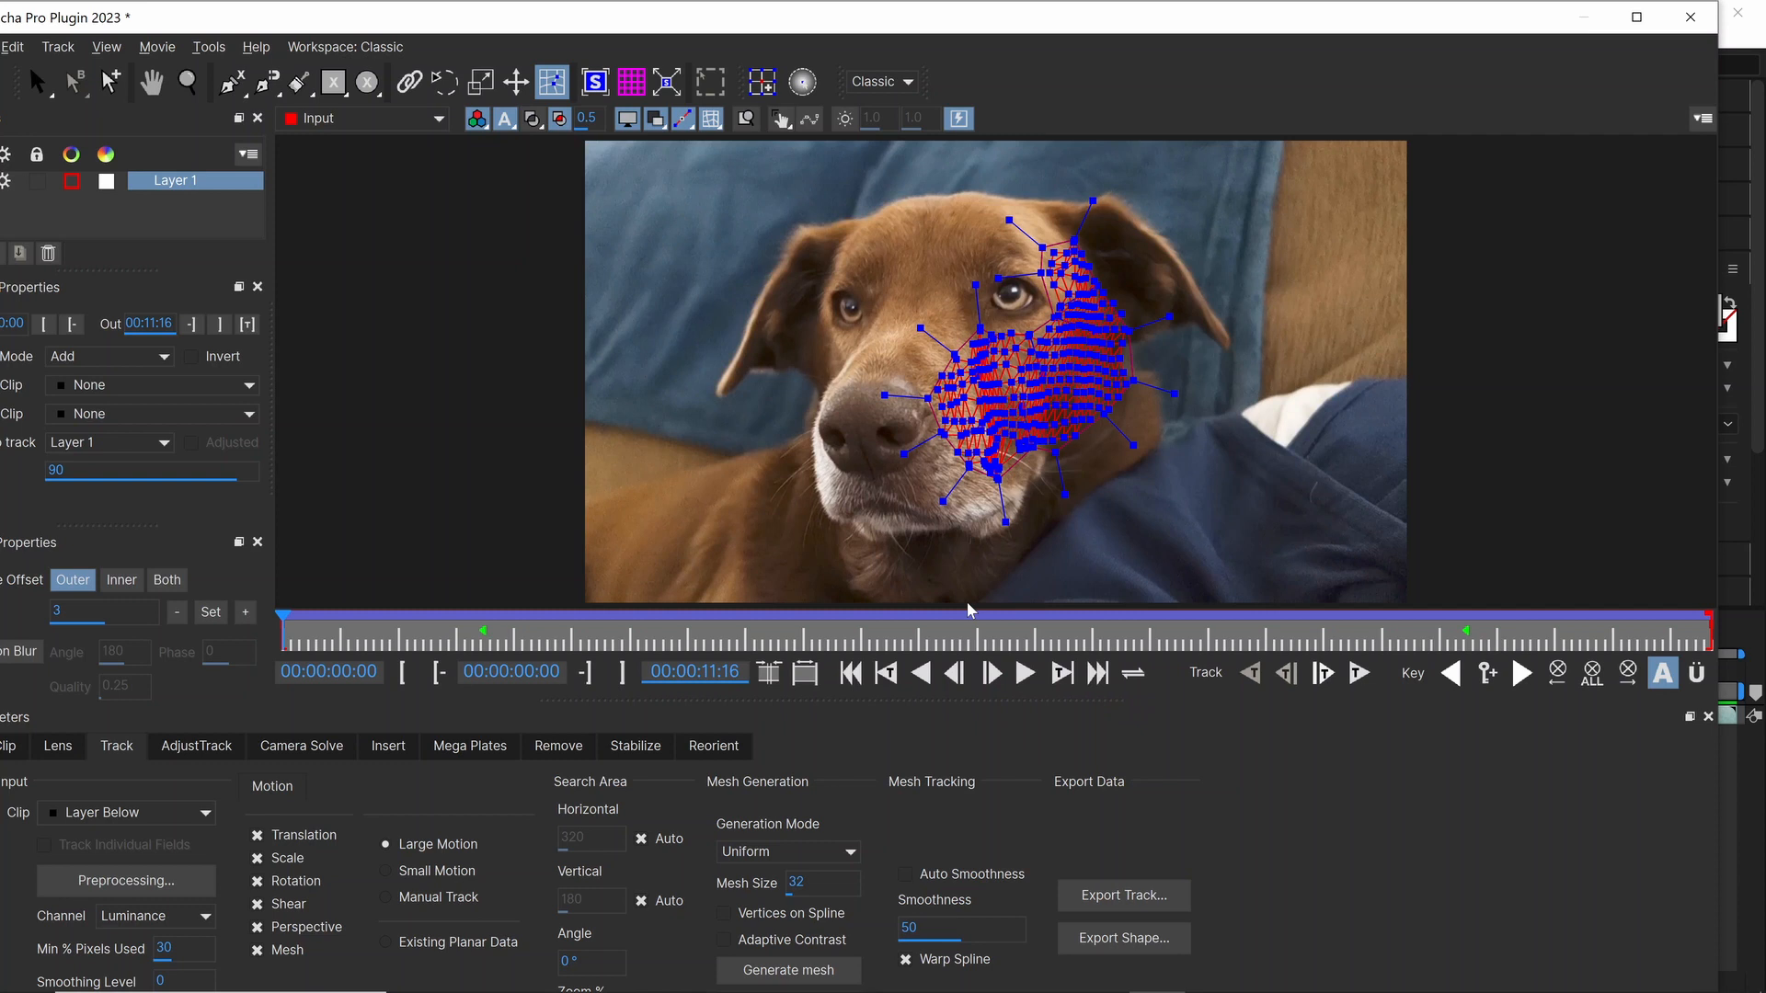
Step: Play and scrub through the clip to check the tracked mesh on the dog's face, ending at 00:00:09:17
key("t")
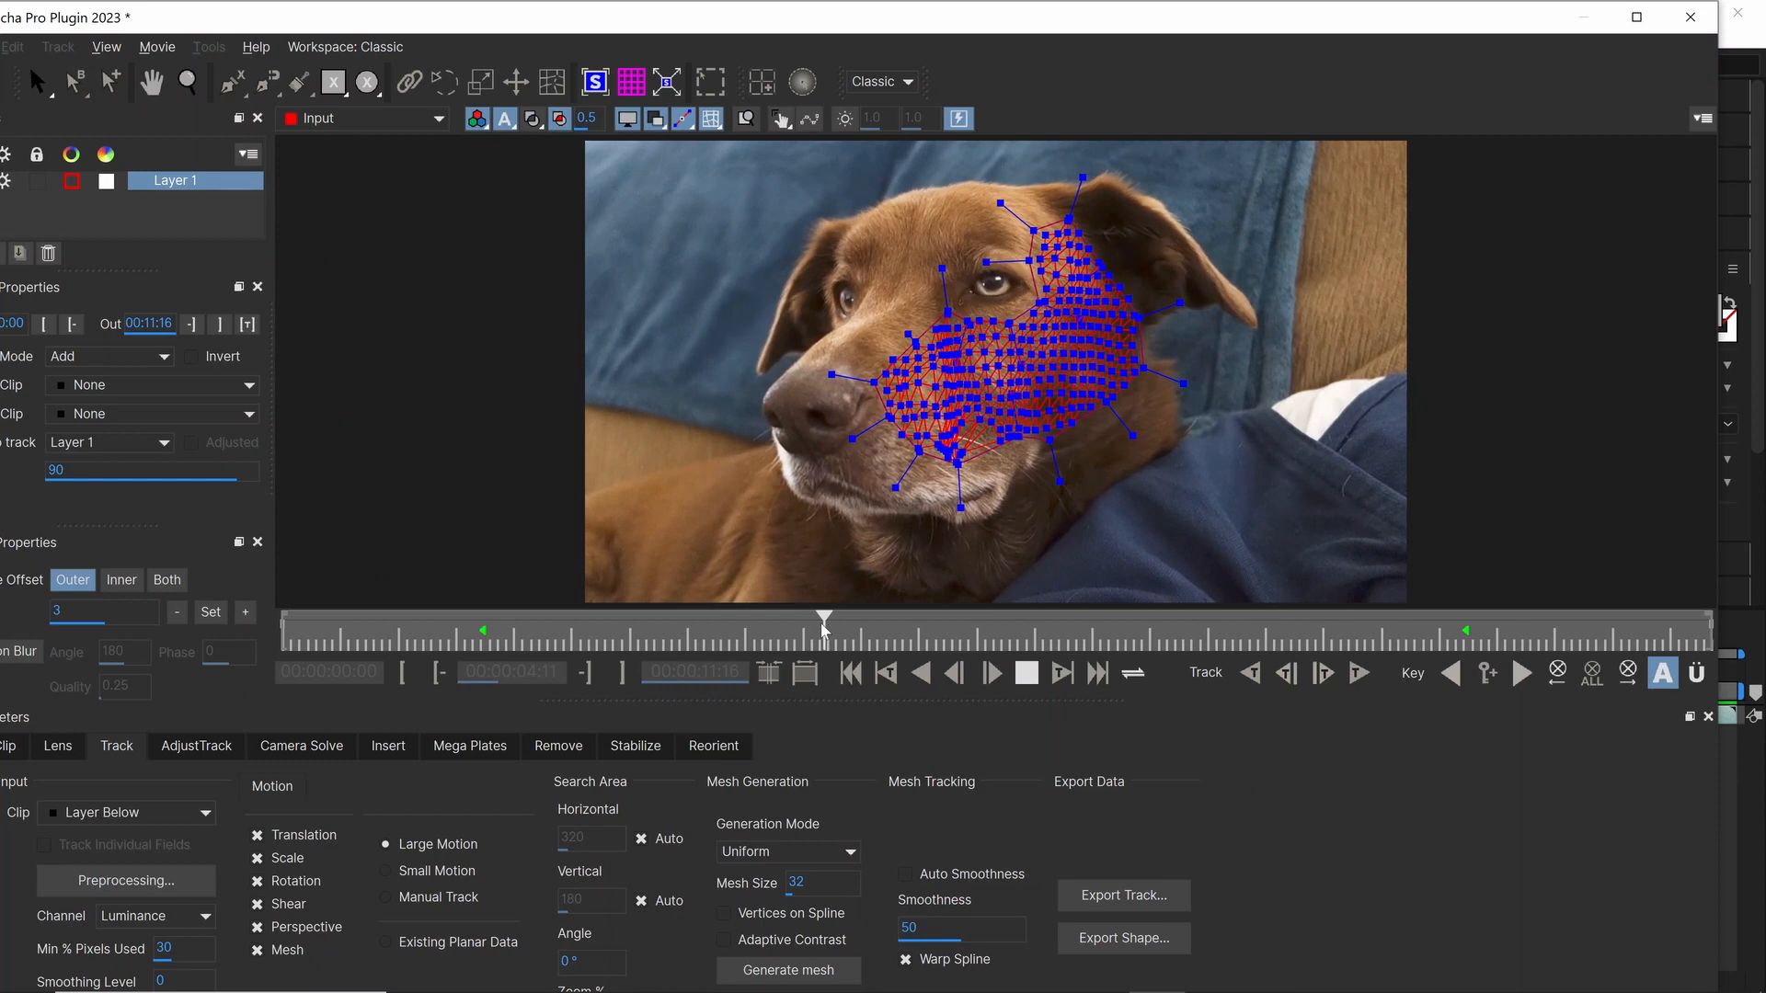
key("Escape")
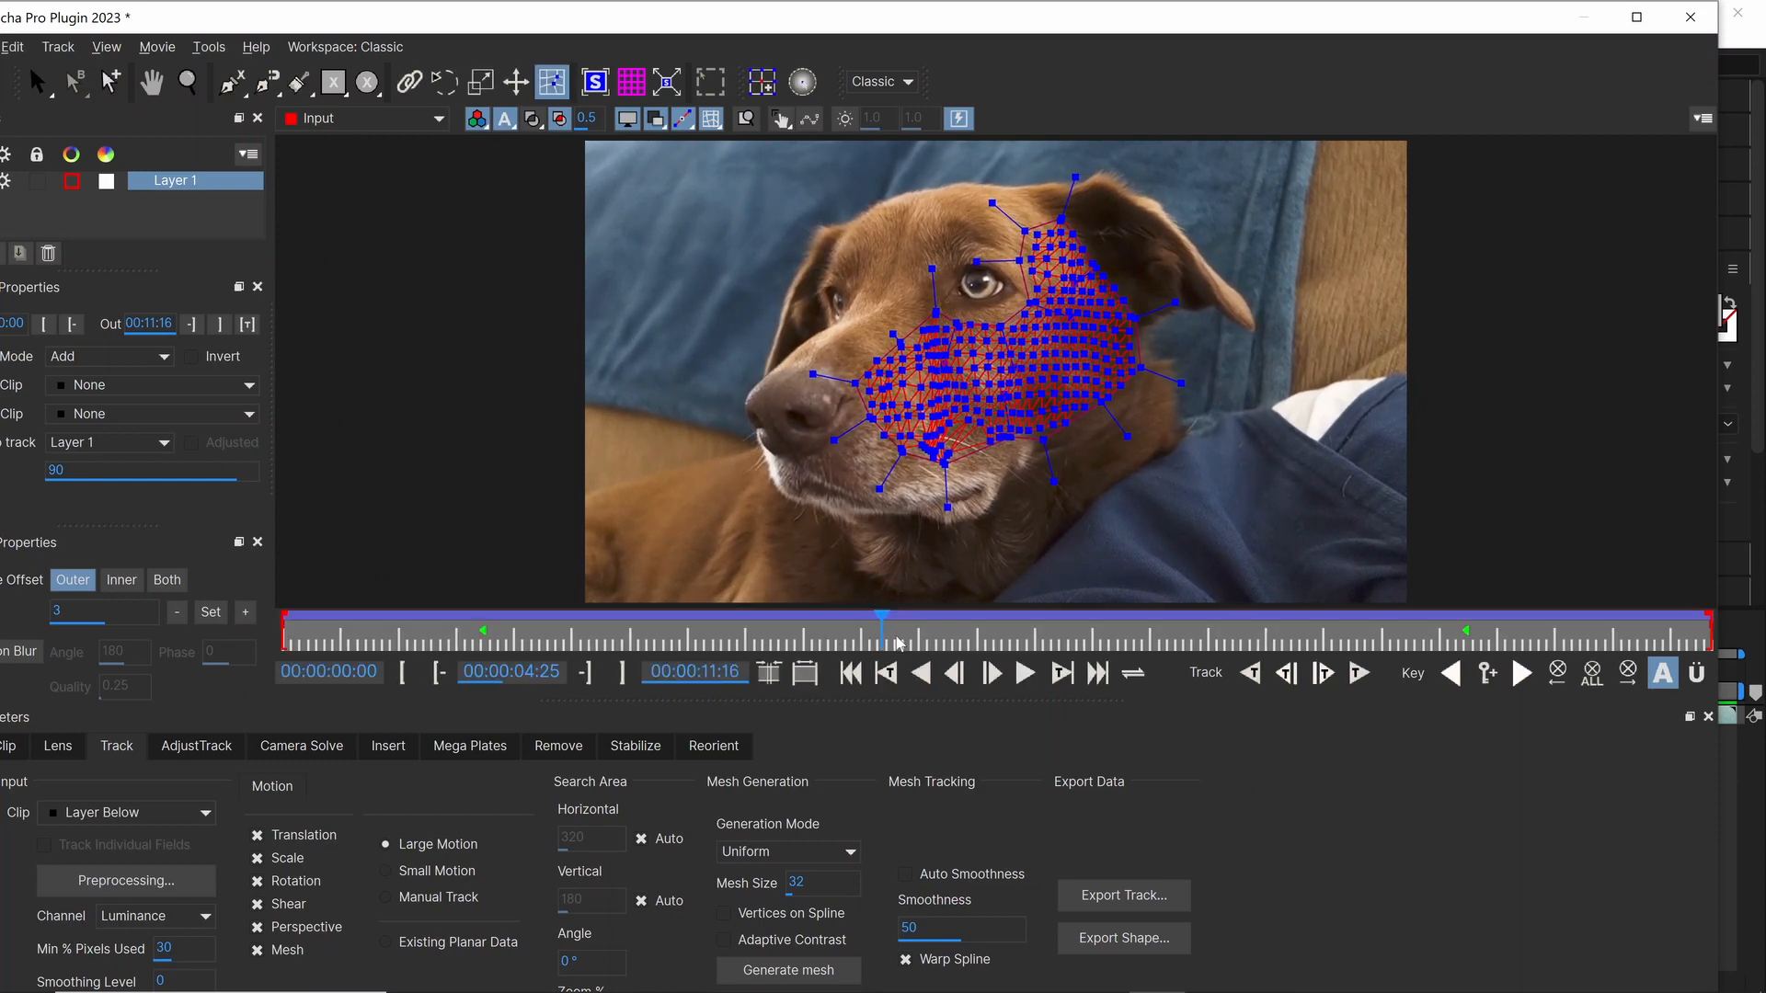
left_click_drag(879, 635, 1078, 647)
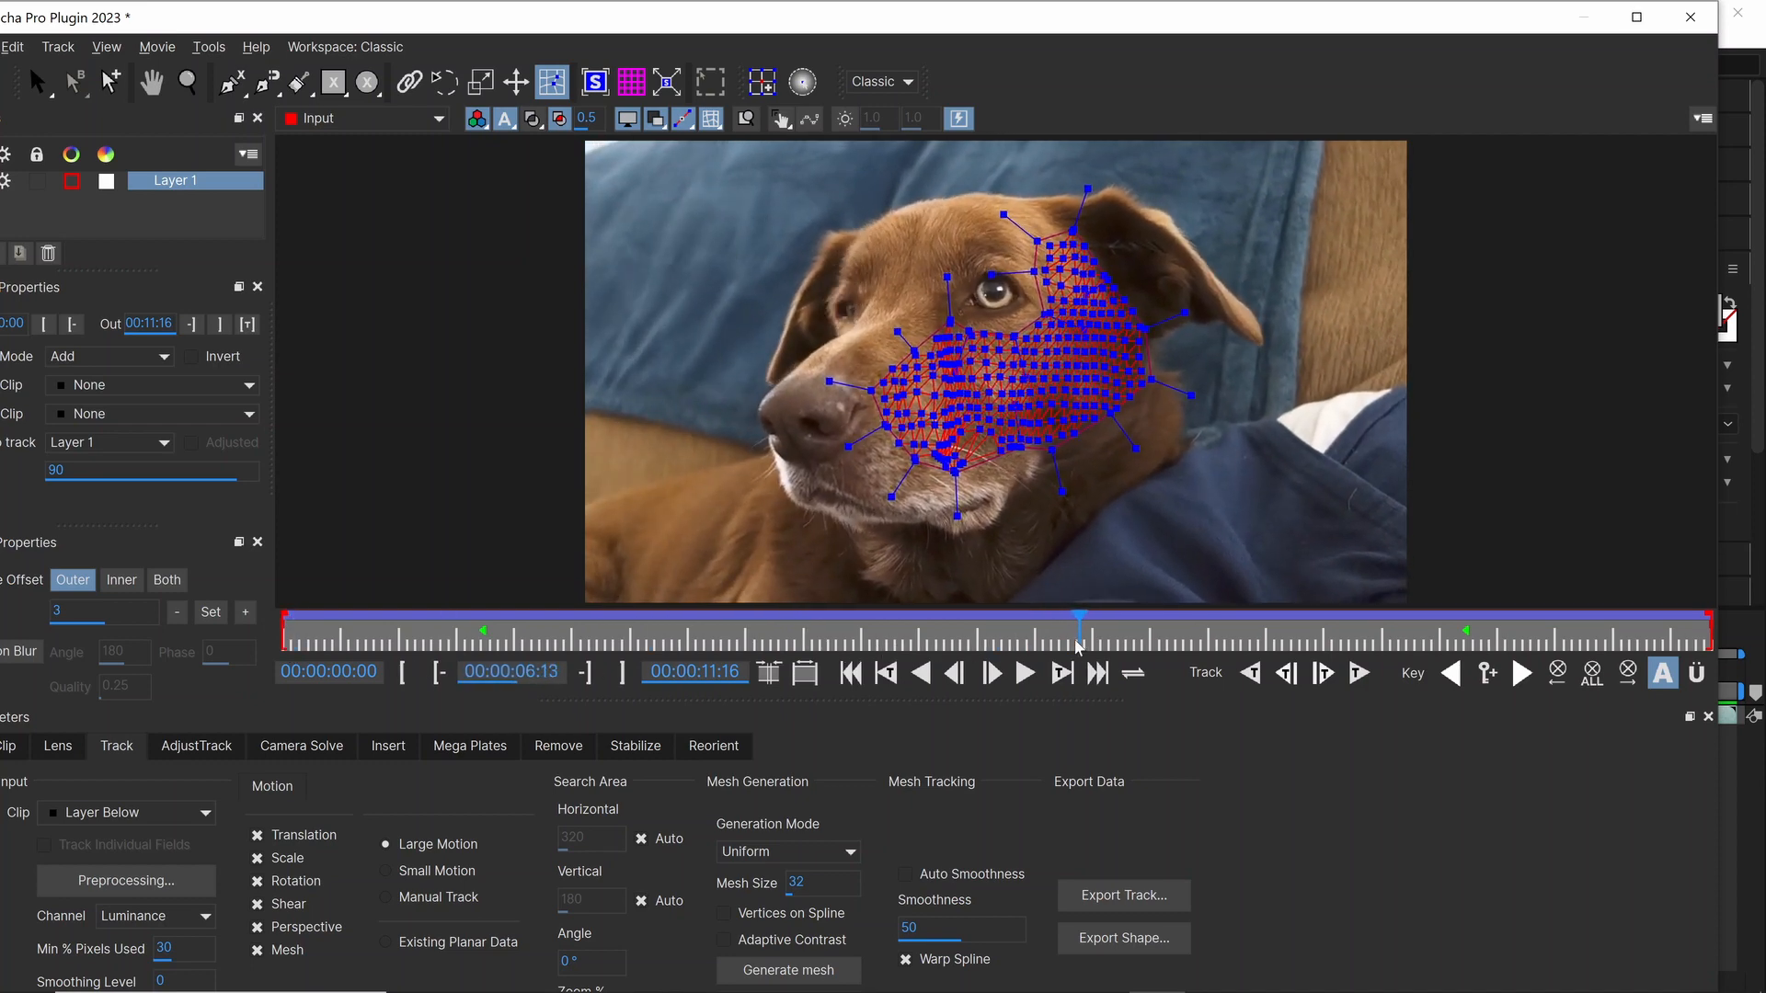
left_click_drag(1075, 646, 1468, 658)
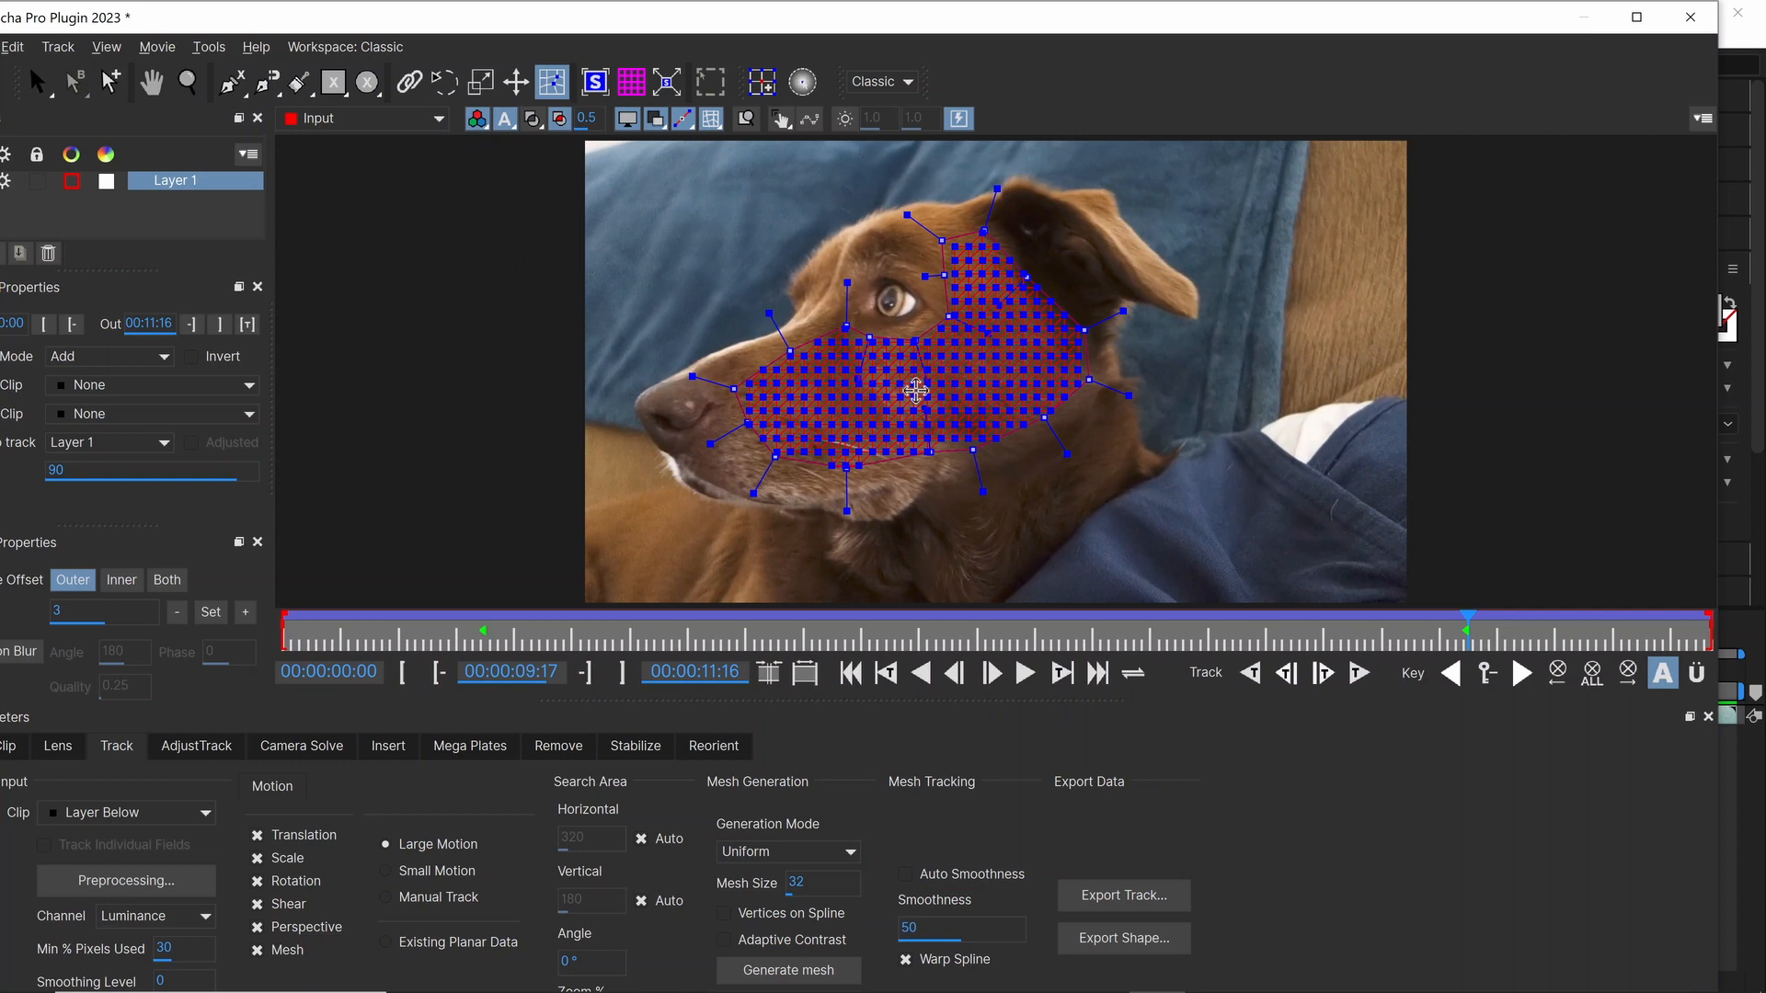
Step: In the Stabilize module, show Layer 1's planar surface and expand it to fill the entire frame
left_click(632, 749)
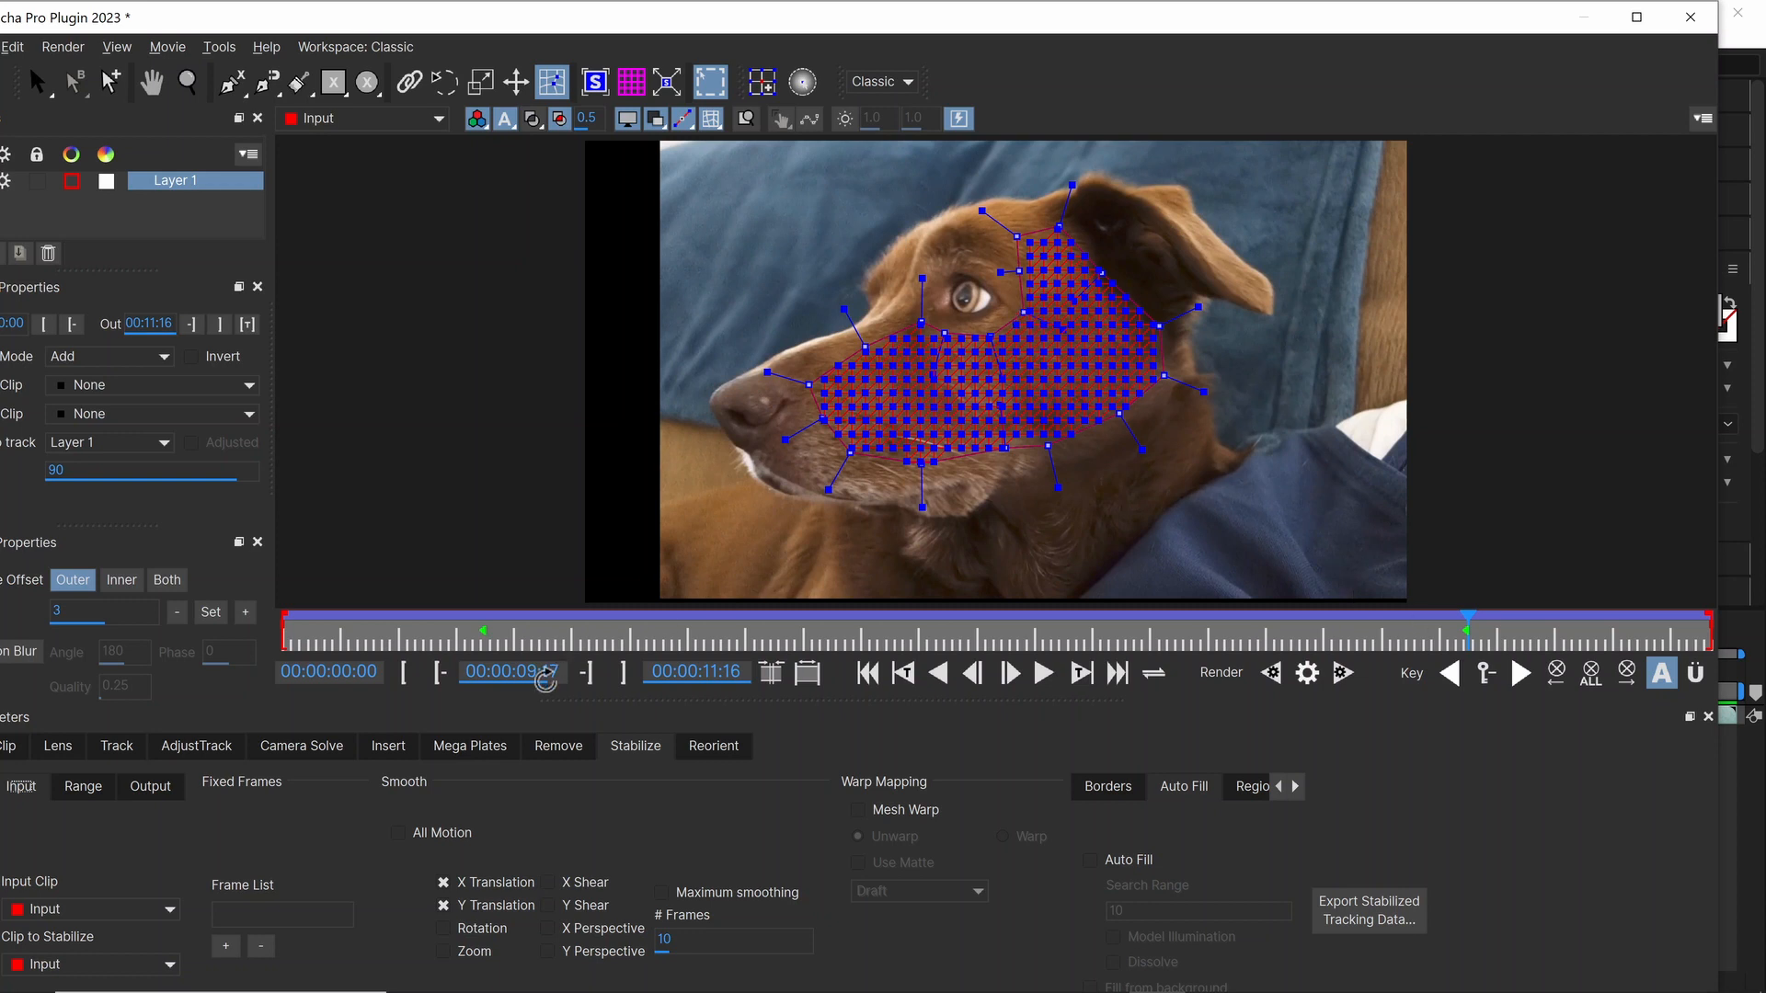
left_click(596, 85)
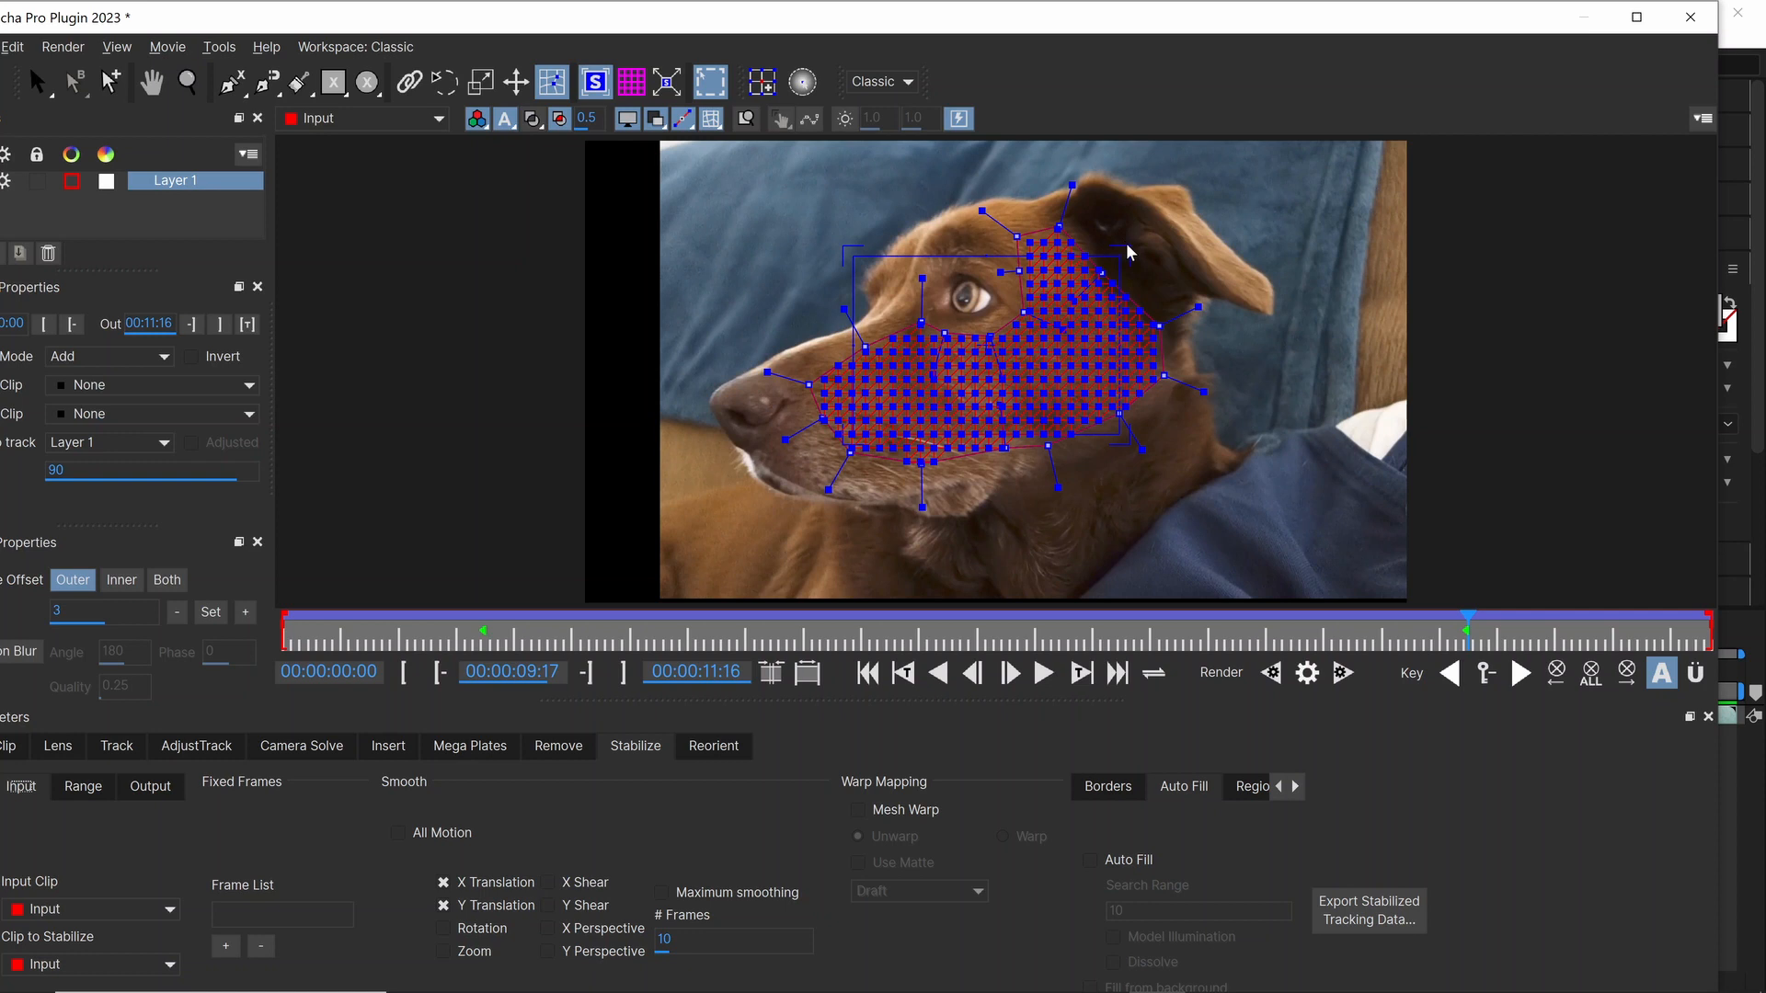
left_click(666, 89)
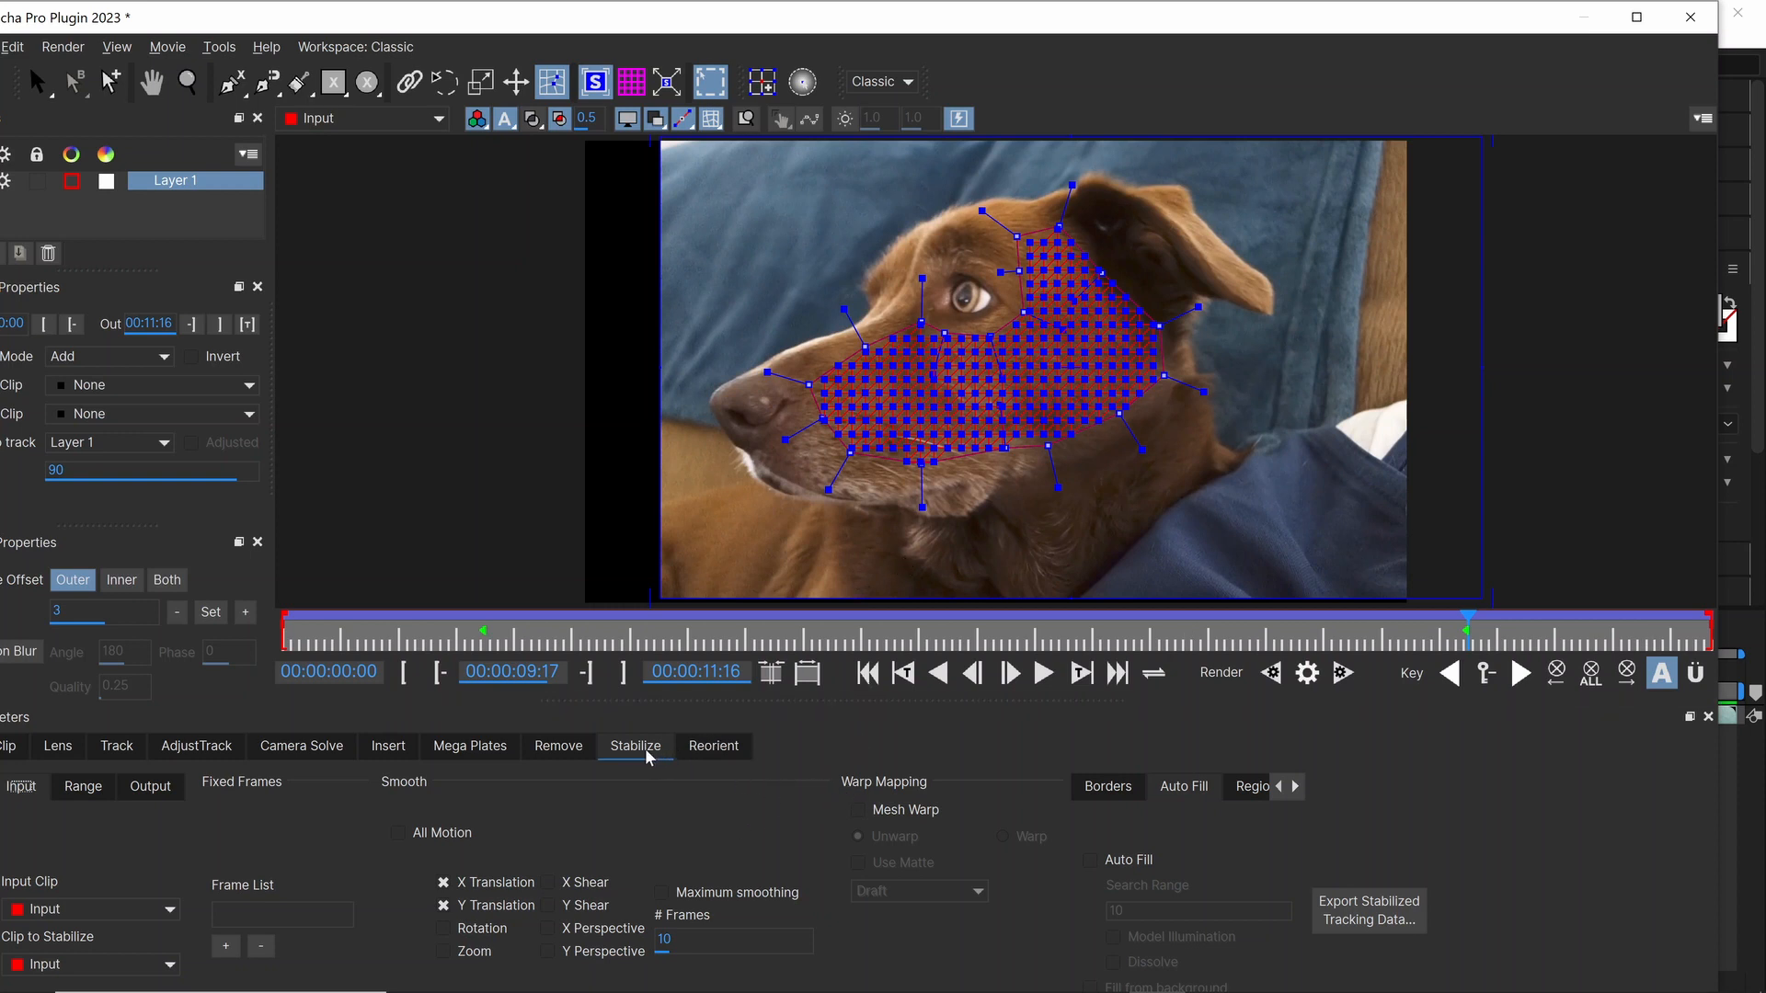
Step: Enable Mesh Warp in Unwarp mode for the stabilization and set its warp quality to High
left_click(858, 810)
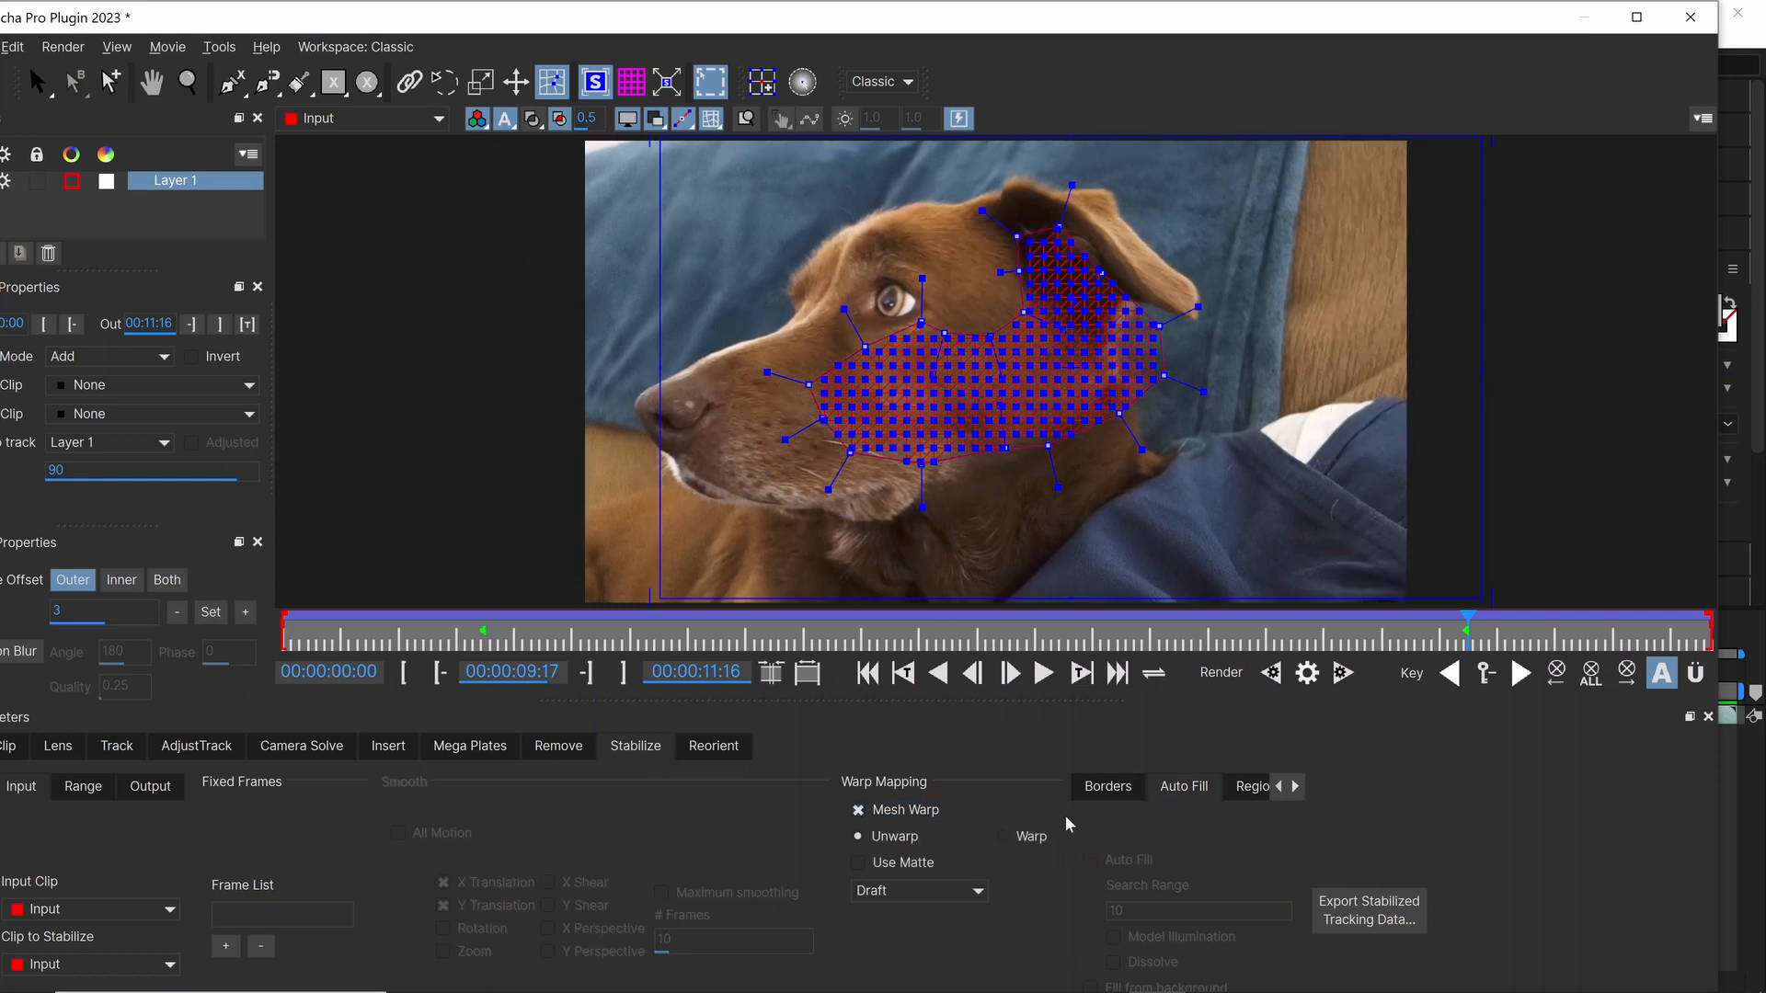
left_click(980, 891)
left_click(918, 950)
Step: Save the Mocha Pro project and return to After Effects
left_click(1690, 22)
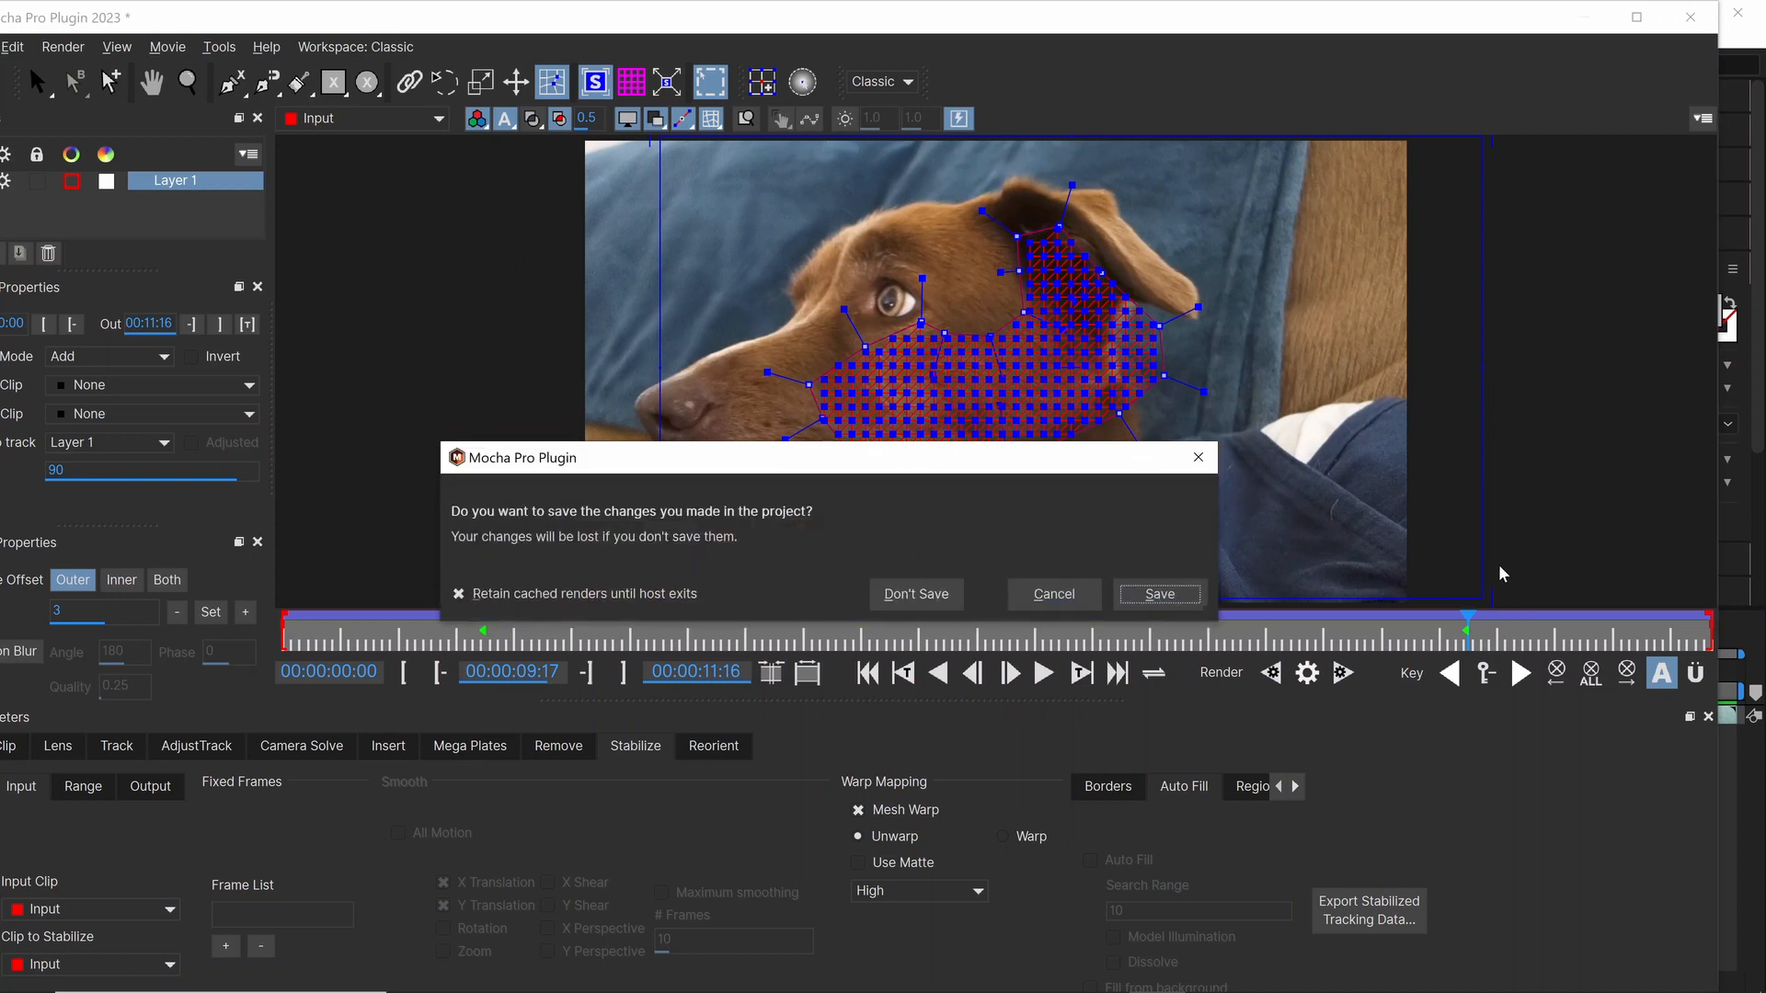
left_click(1060, 595)
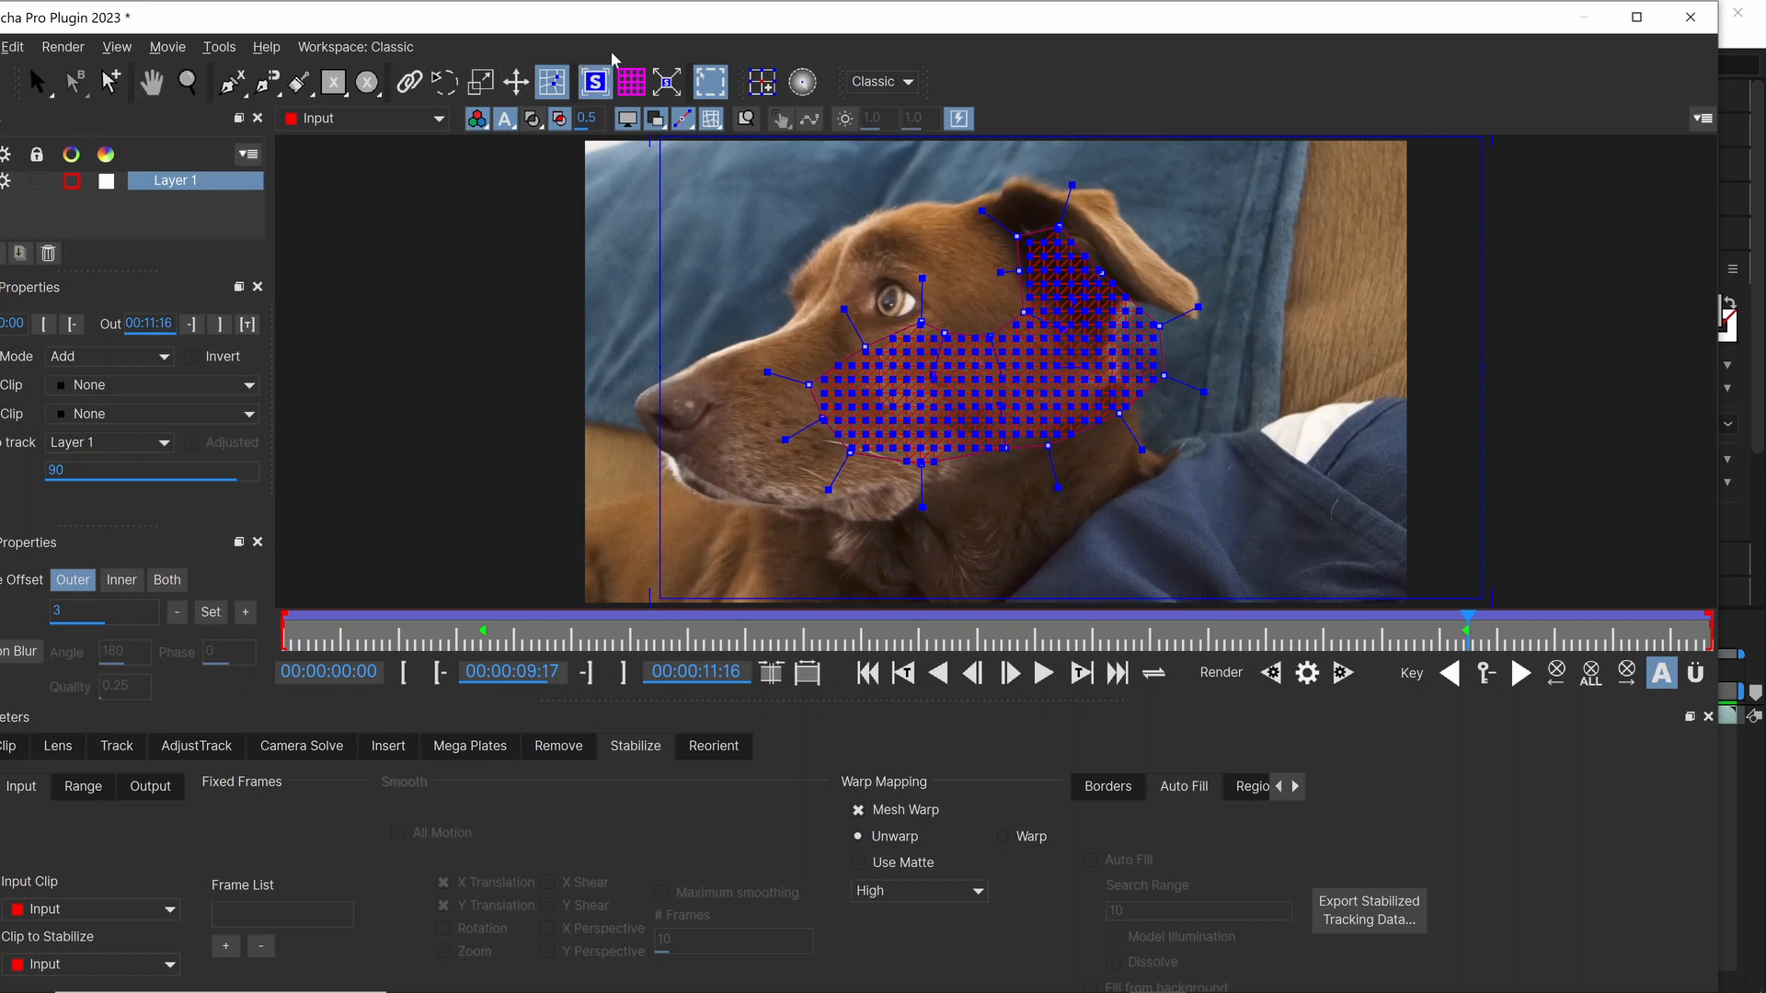
left_click_drag(615, 31, 646, 17)
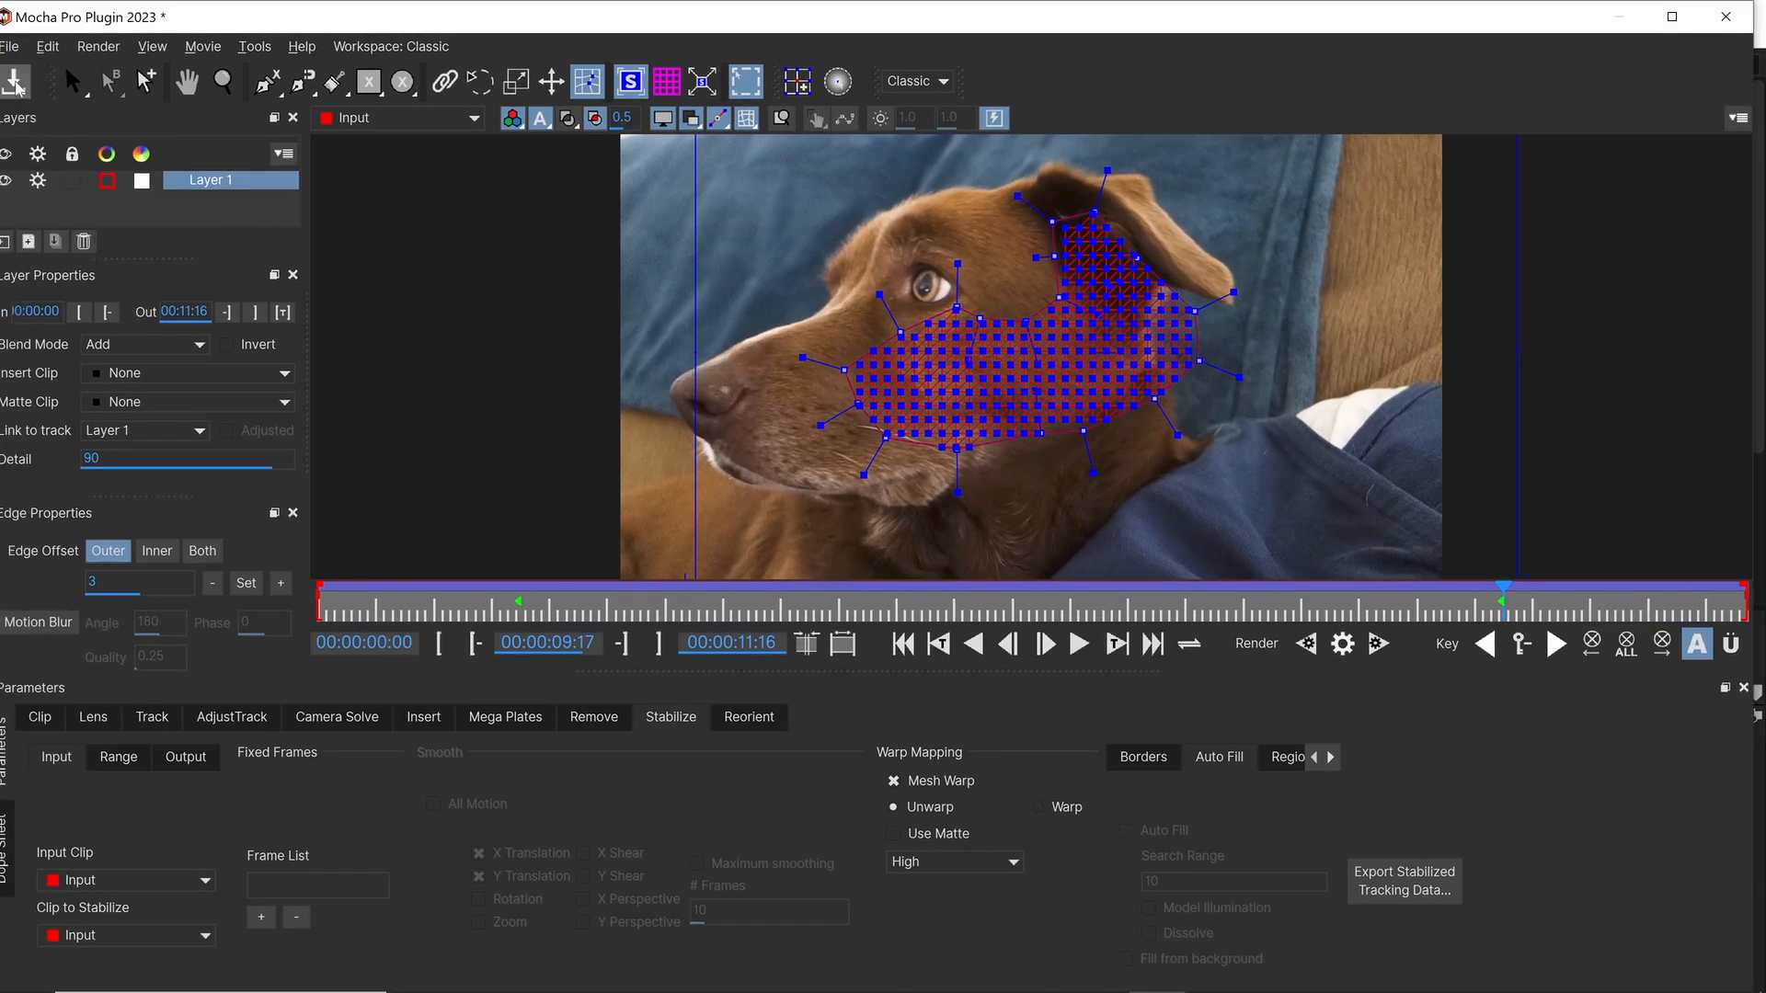
left_click(16, 87)
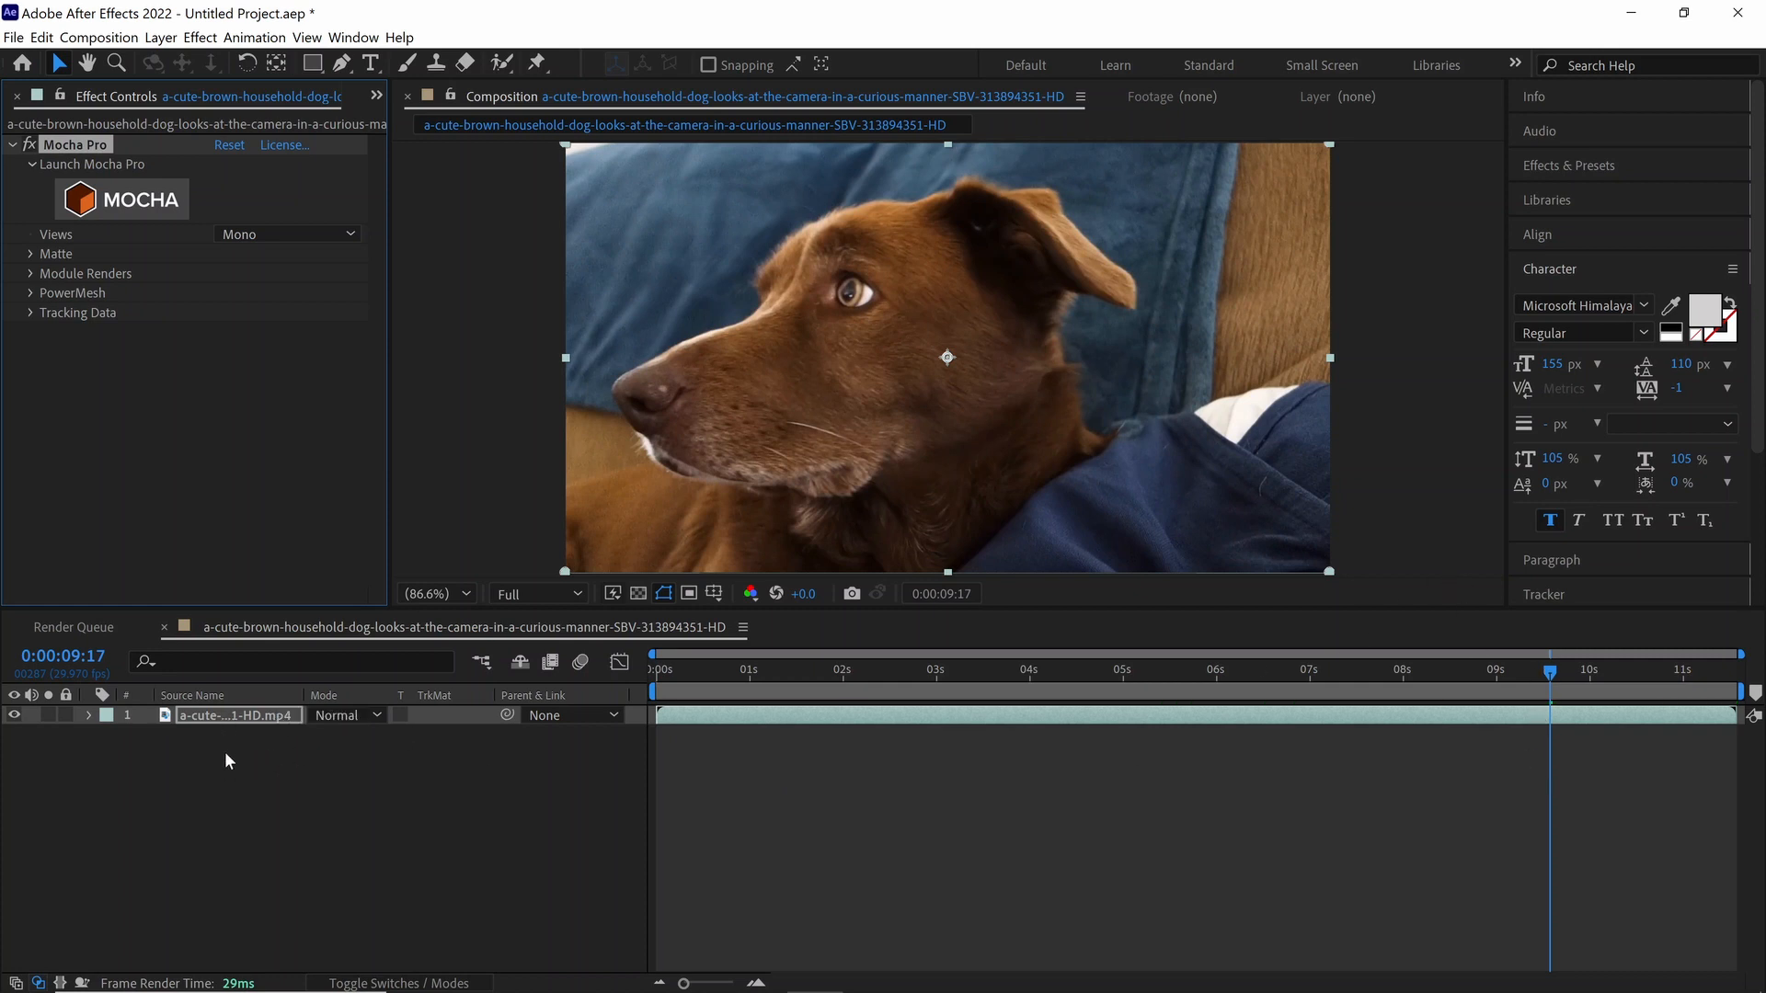
Step: Duplicate the dog clip layer and remove the Mocha Pro effect from the upper copy
left_click(235, 714)
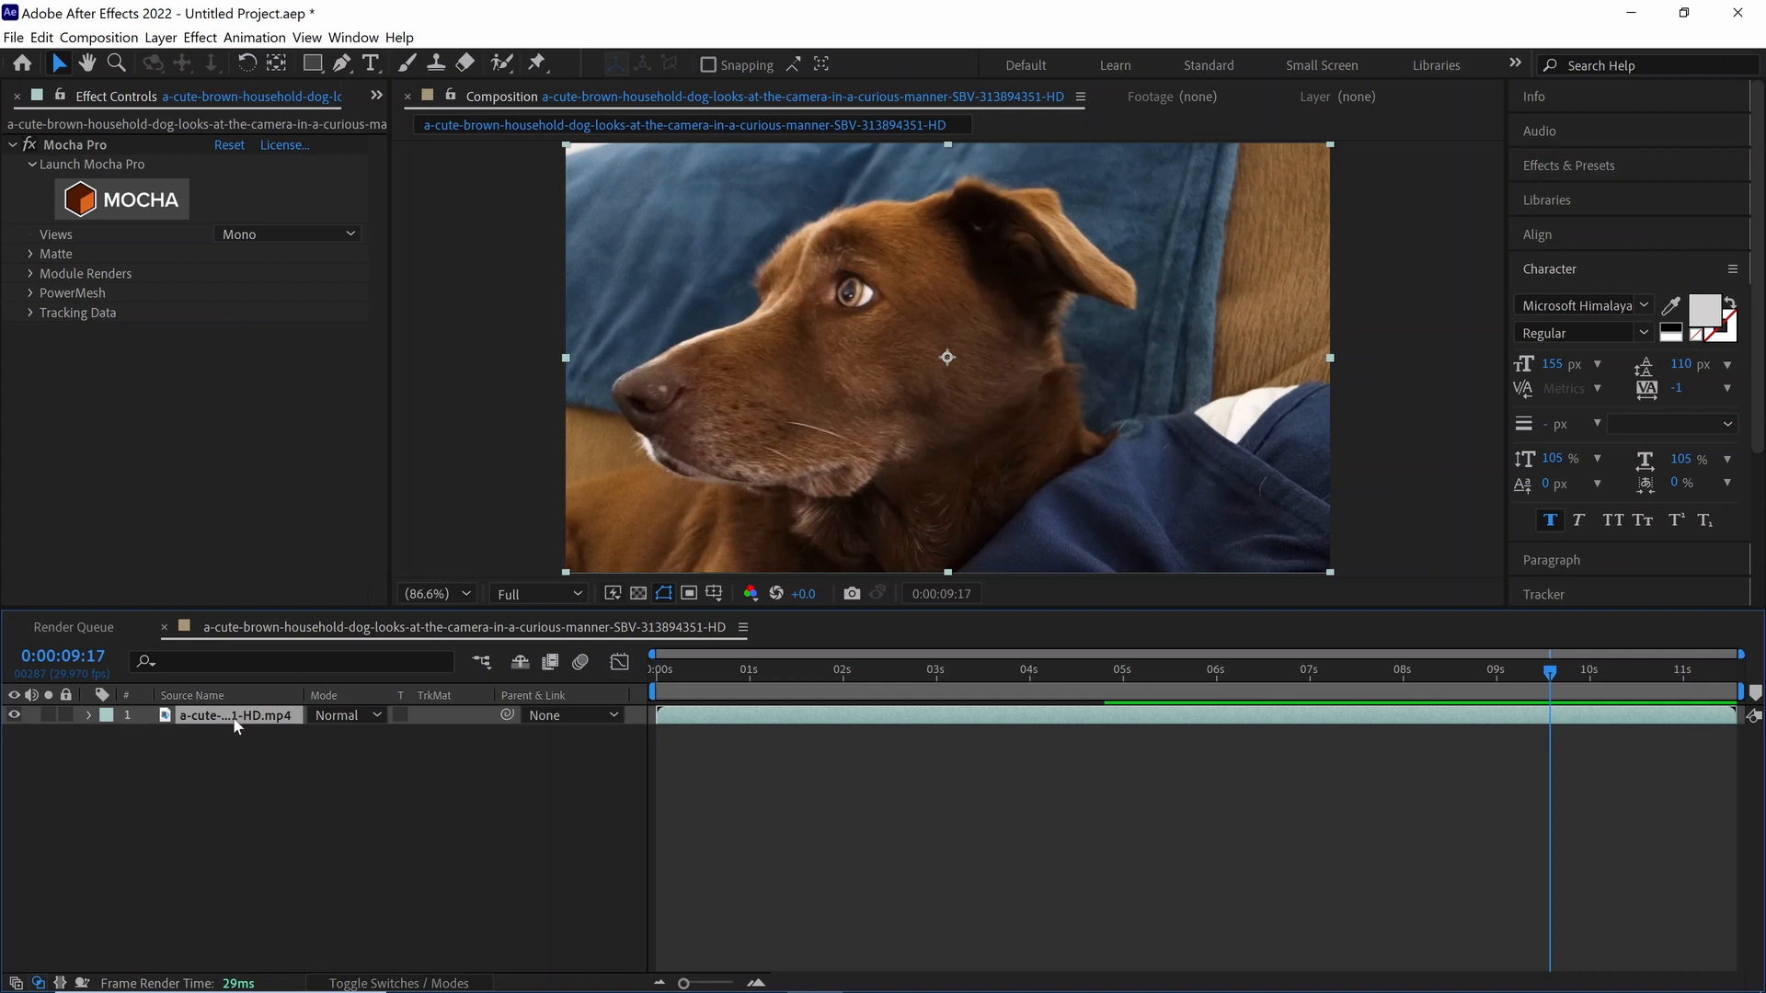
key("ctrl+d")
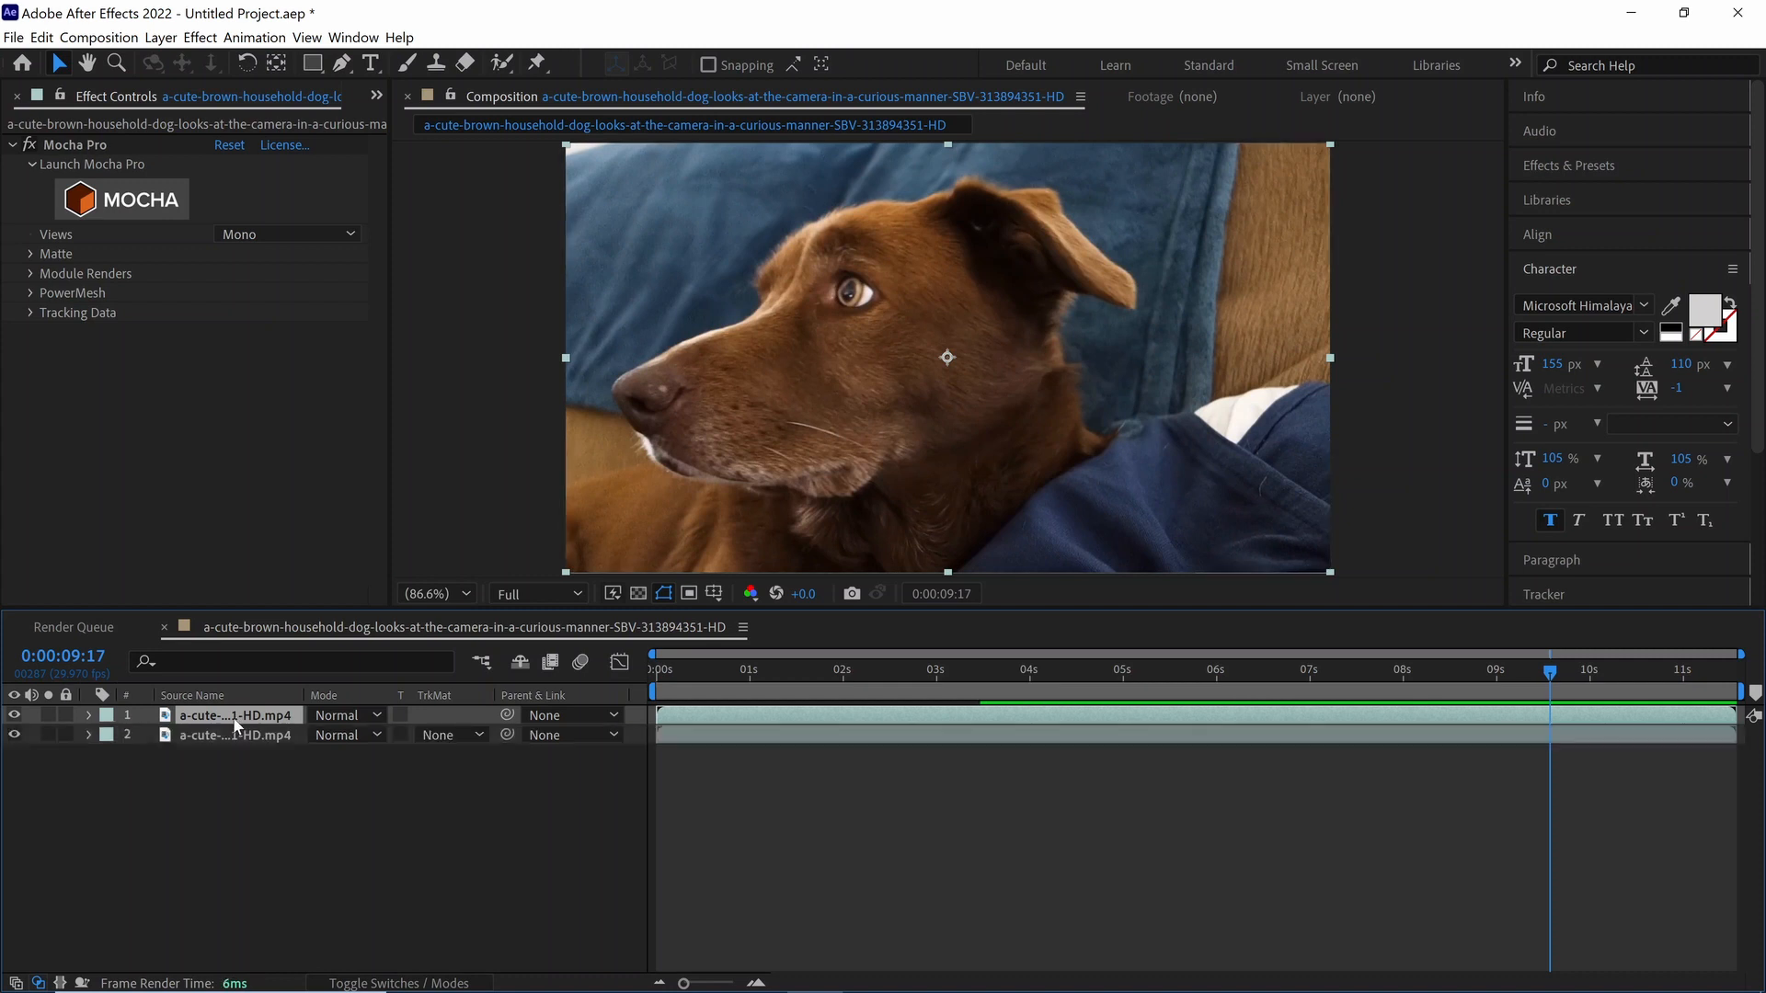
left_click(83, 144)
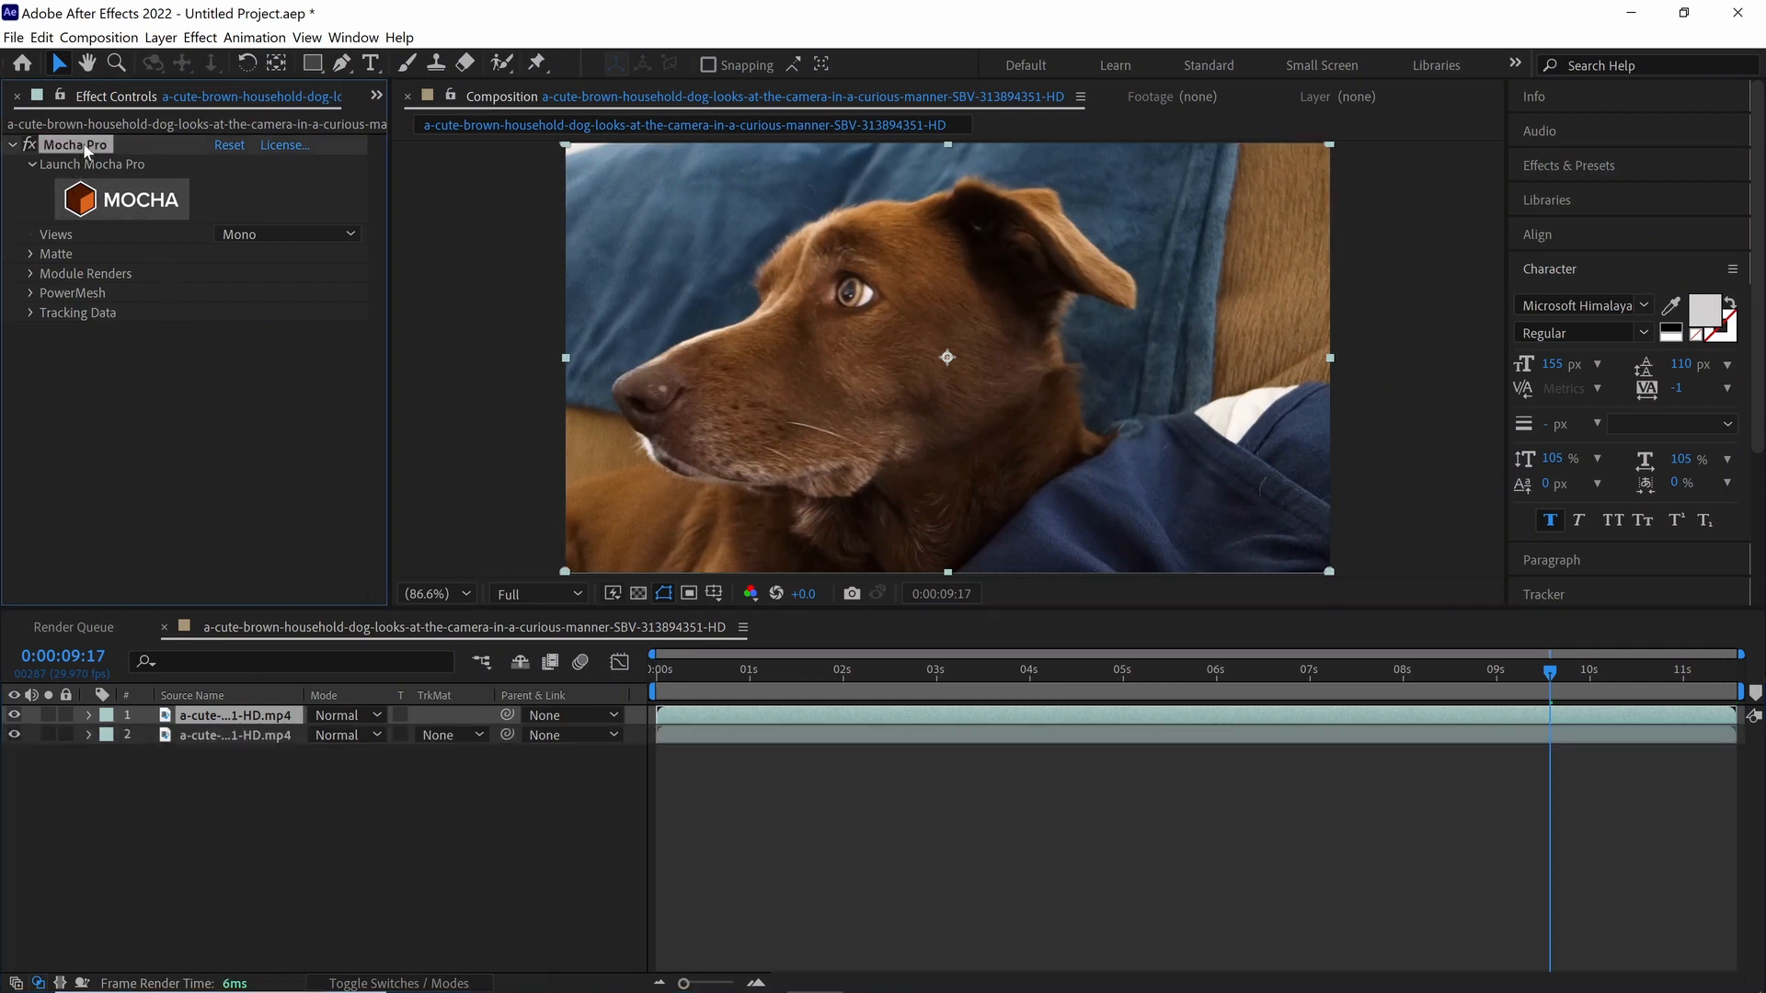
key("Delete")
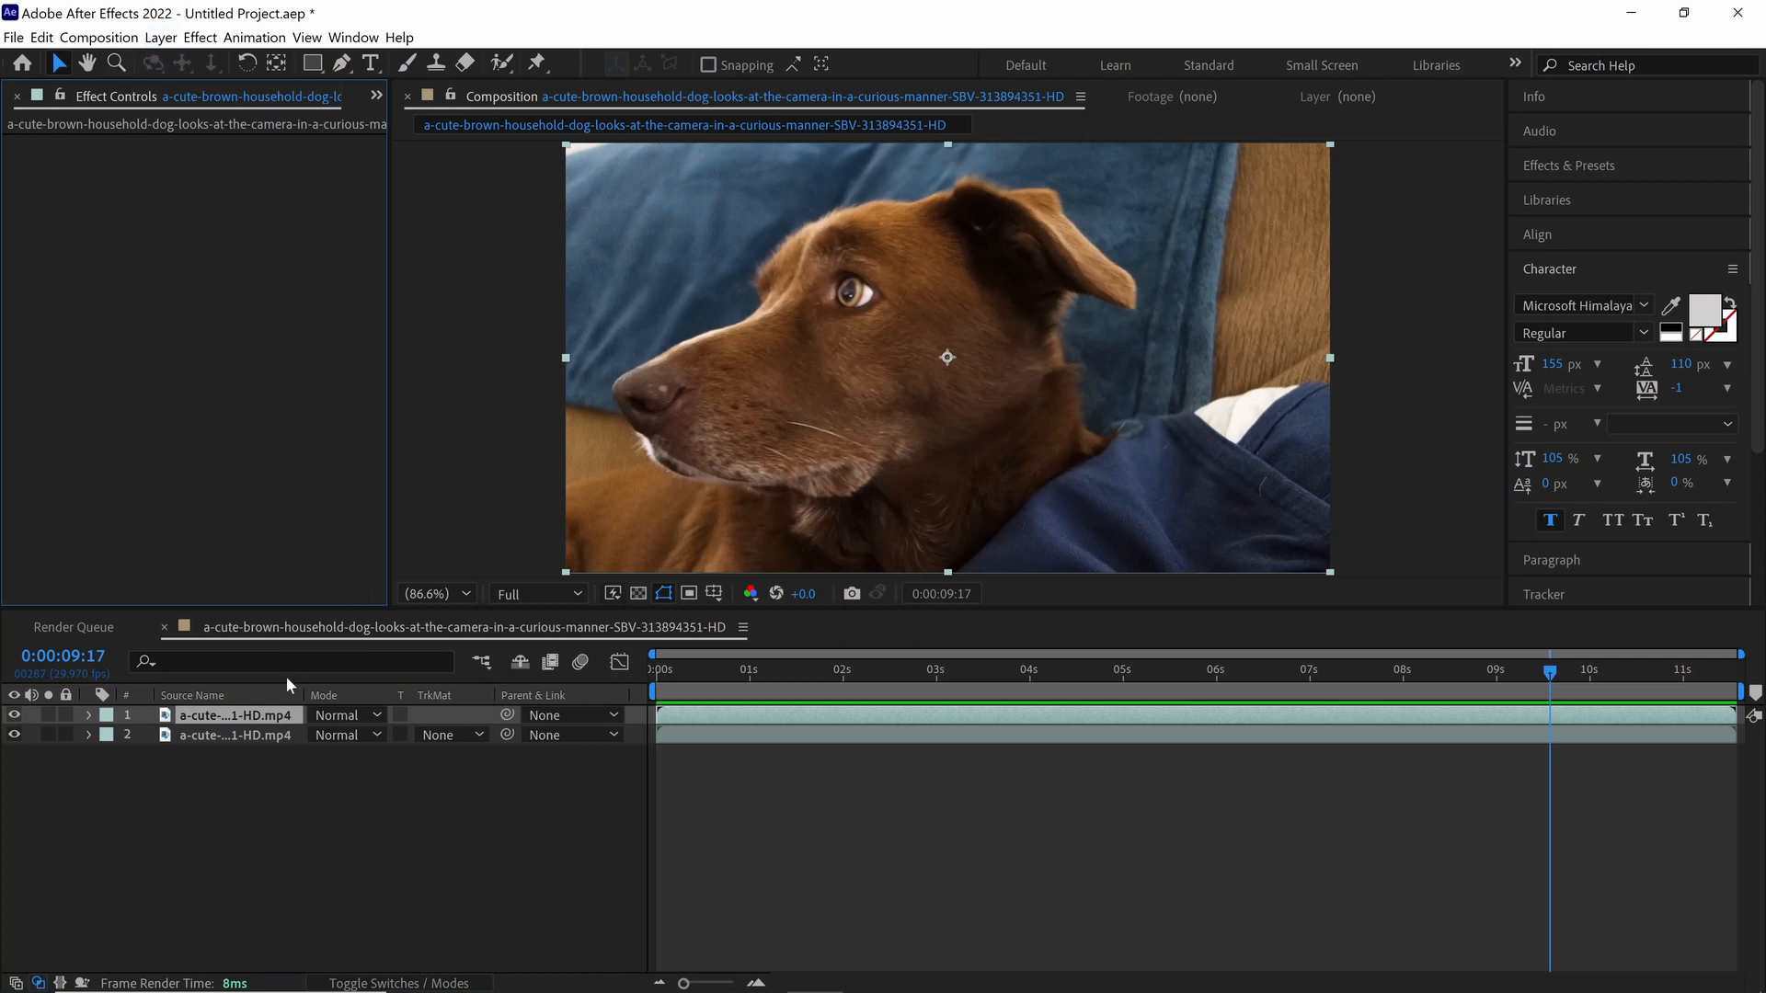
Step: Apply Freeze Frame to the upper dog clip layer at 0:00:09:17
left_click(243, 723)
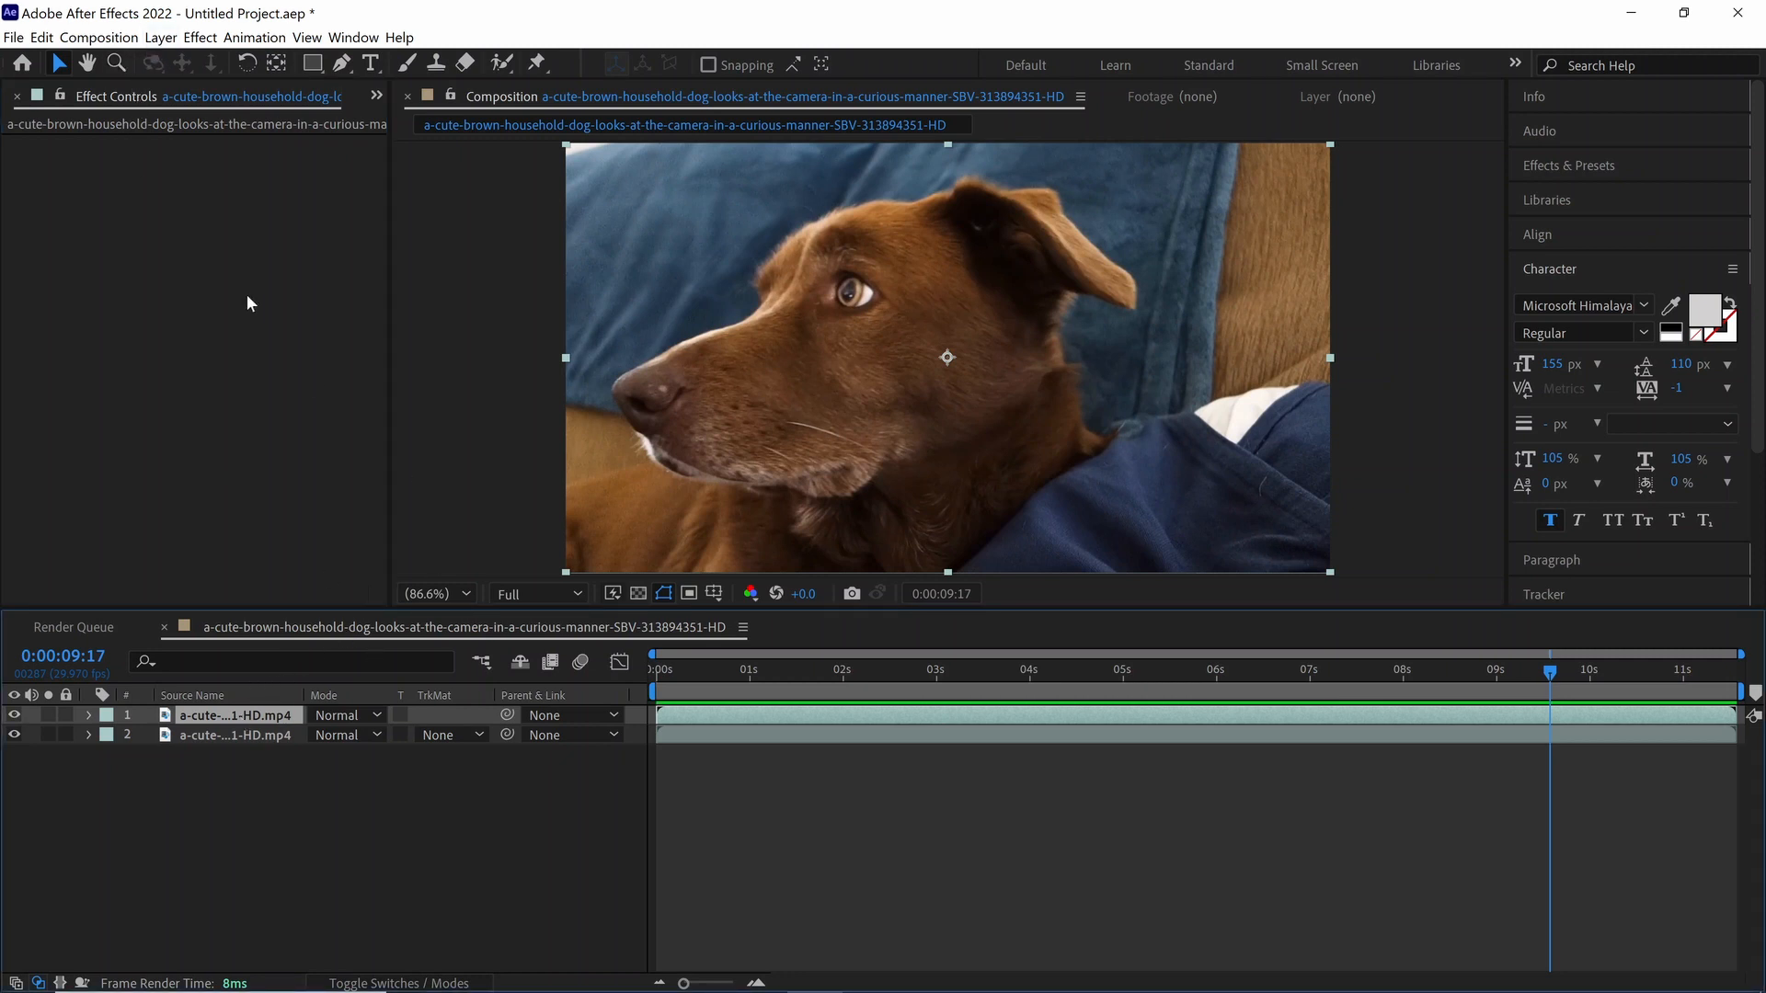
left_click(160, 37)
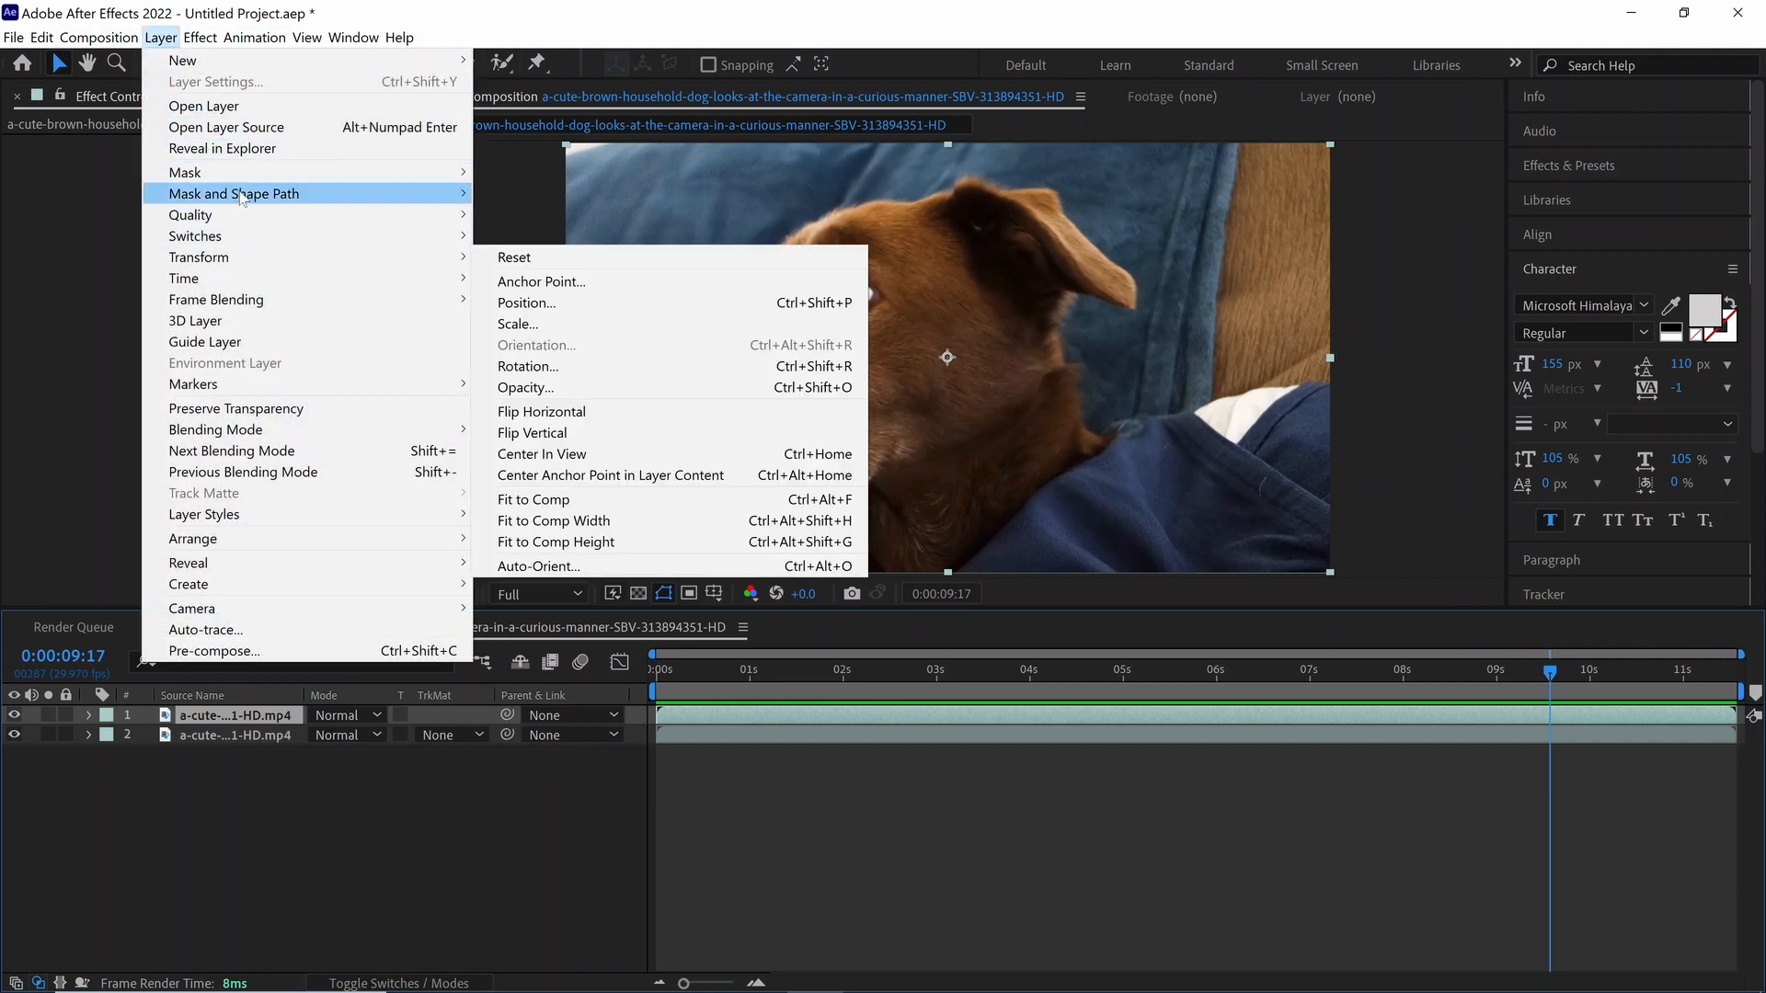
mouse_move(217, 286)
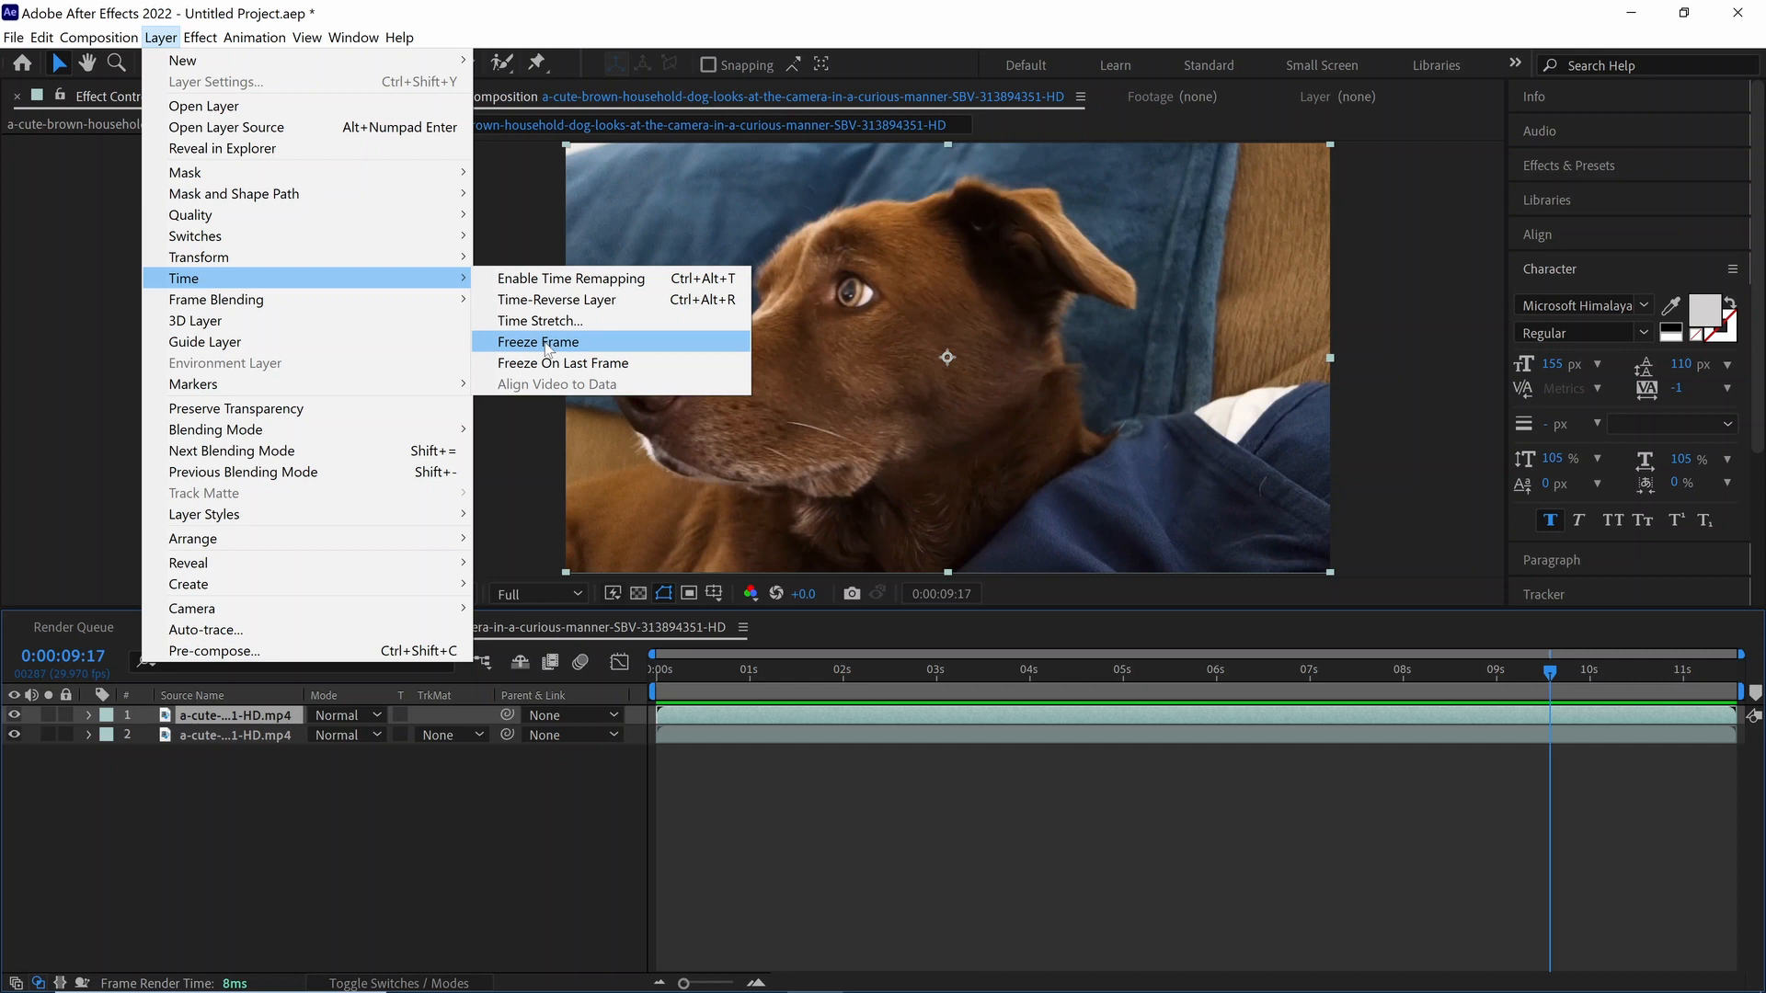
left_click(252, 725)
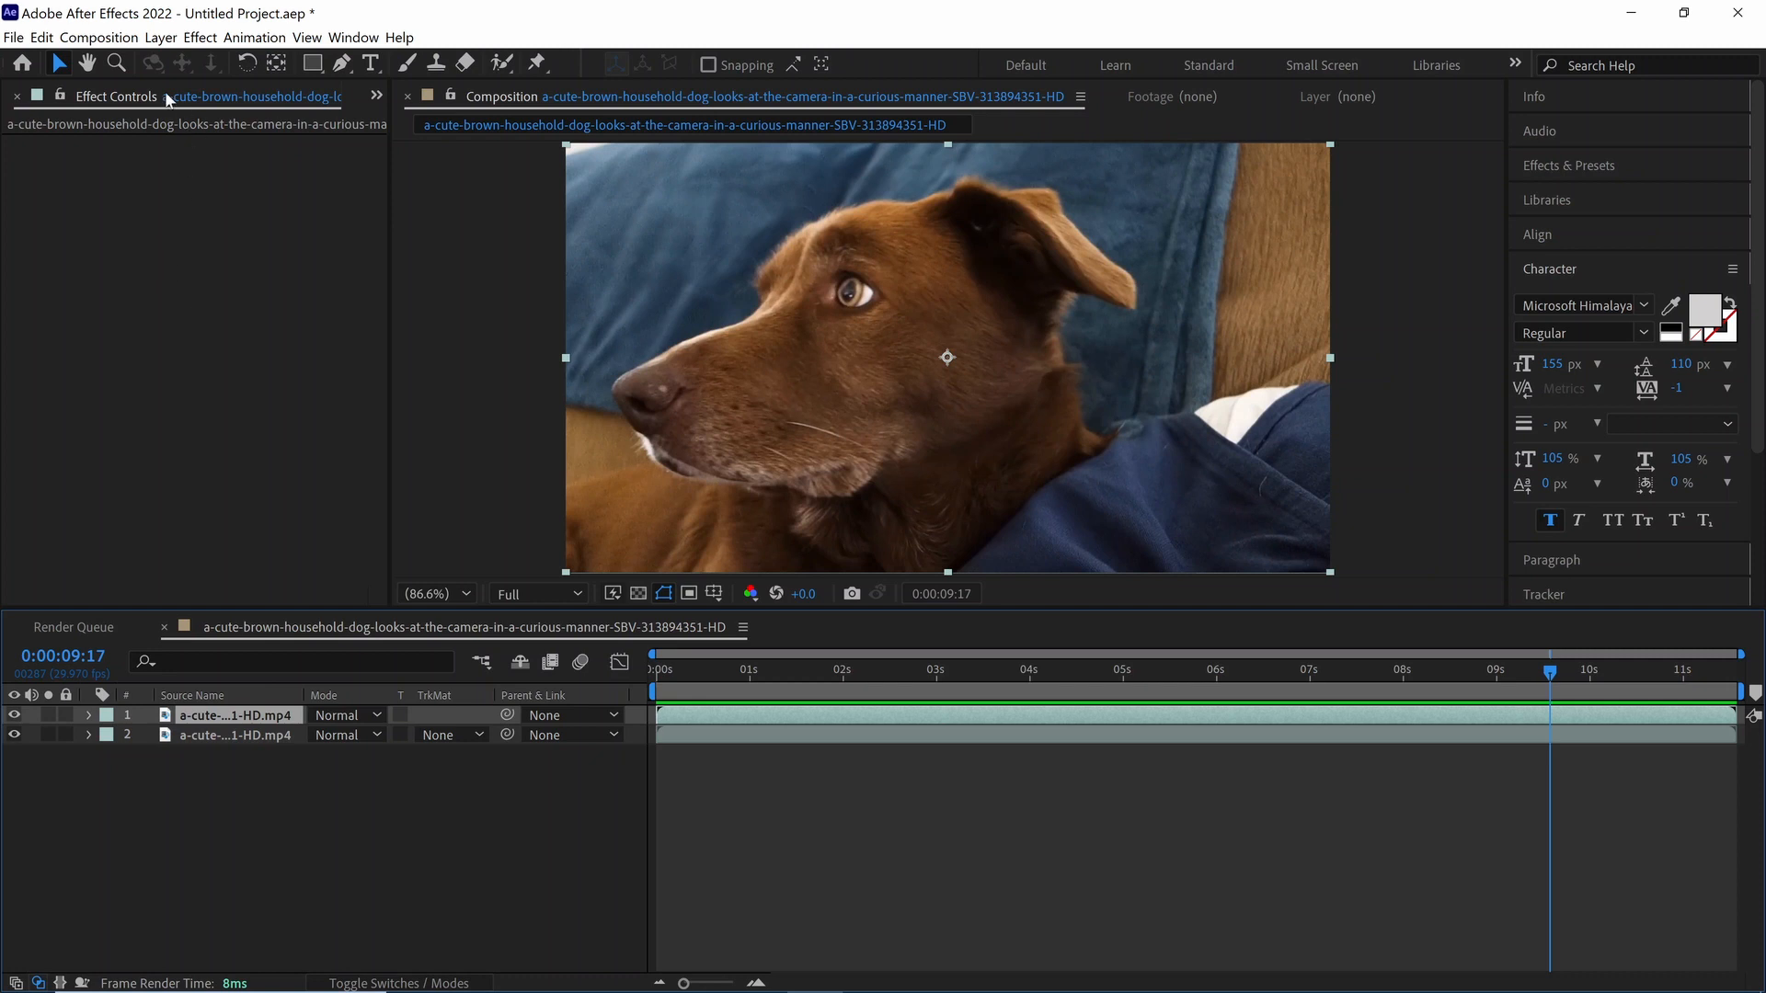
left_click(161, 38)
mouse_move(204, 281)
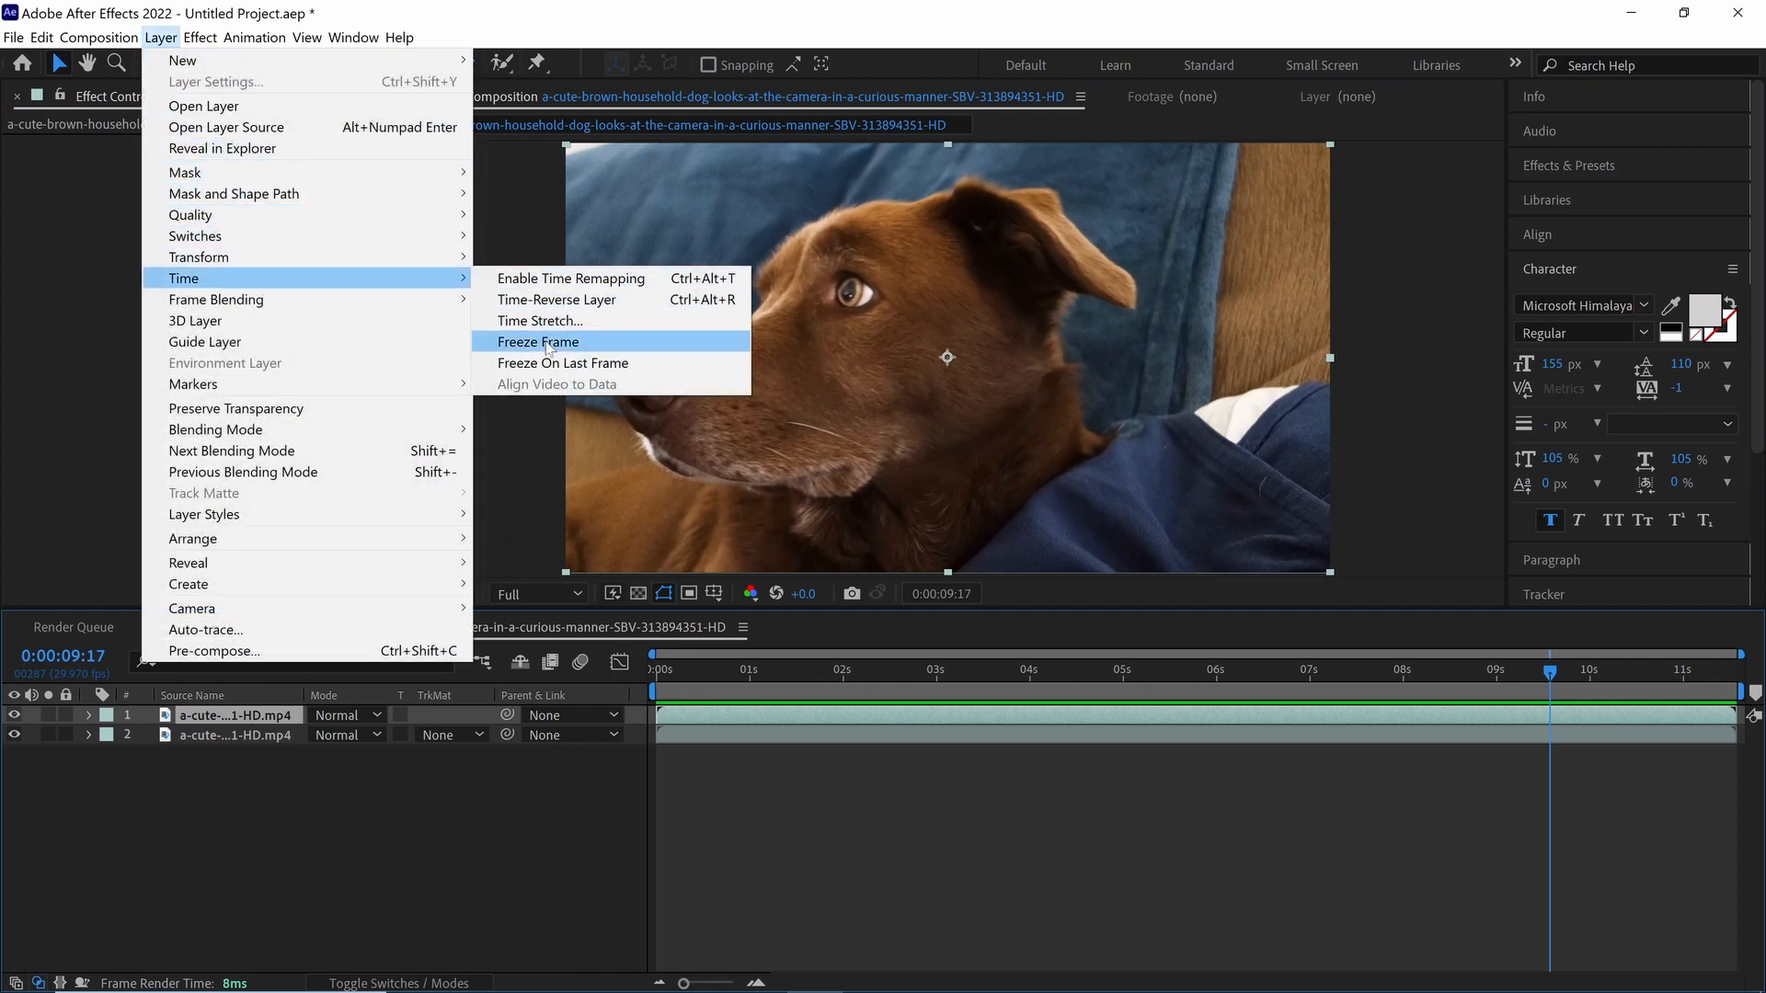
left_click(548, 345)
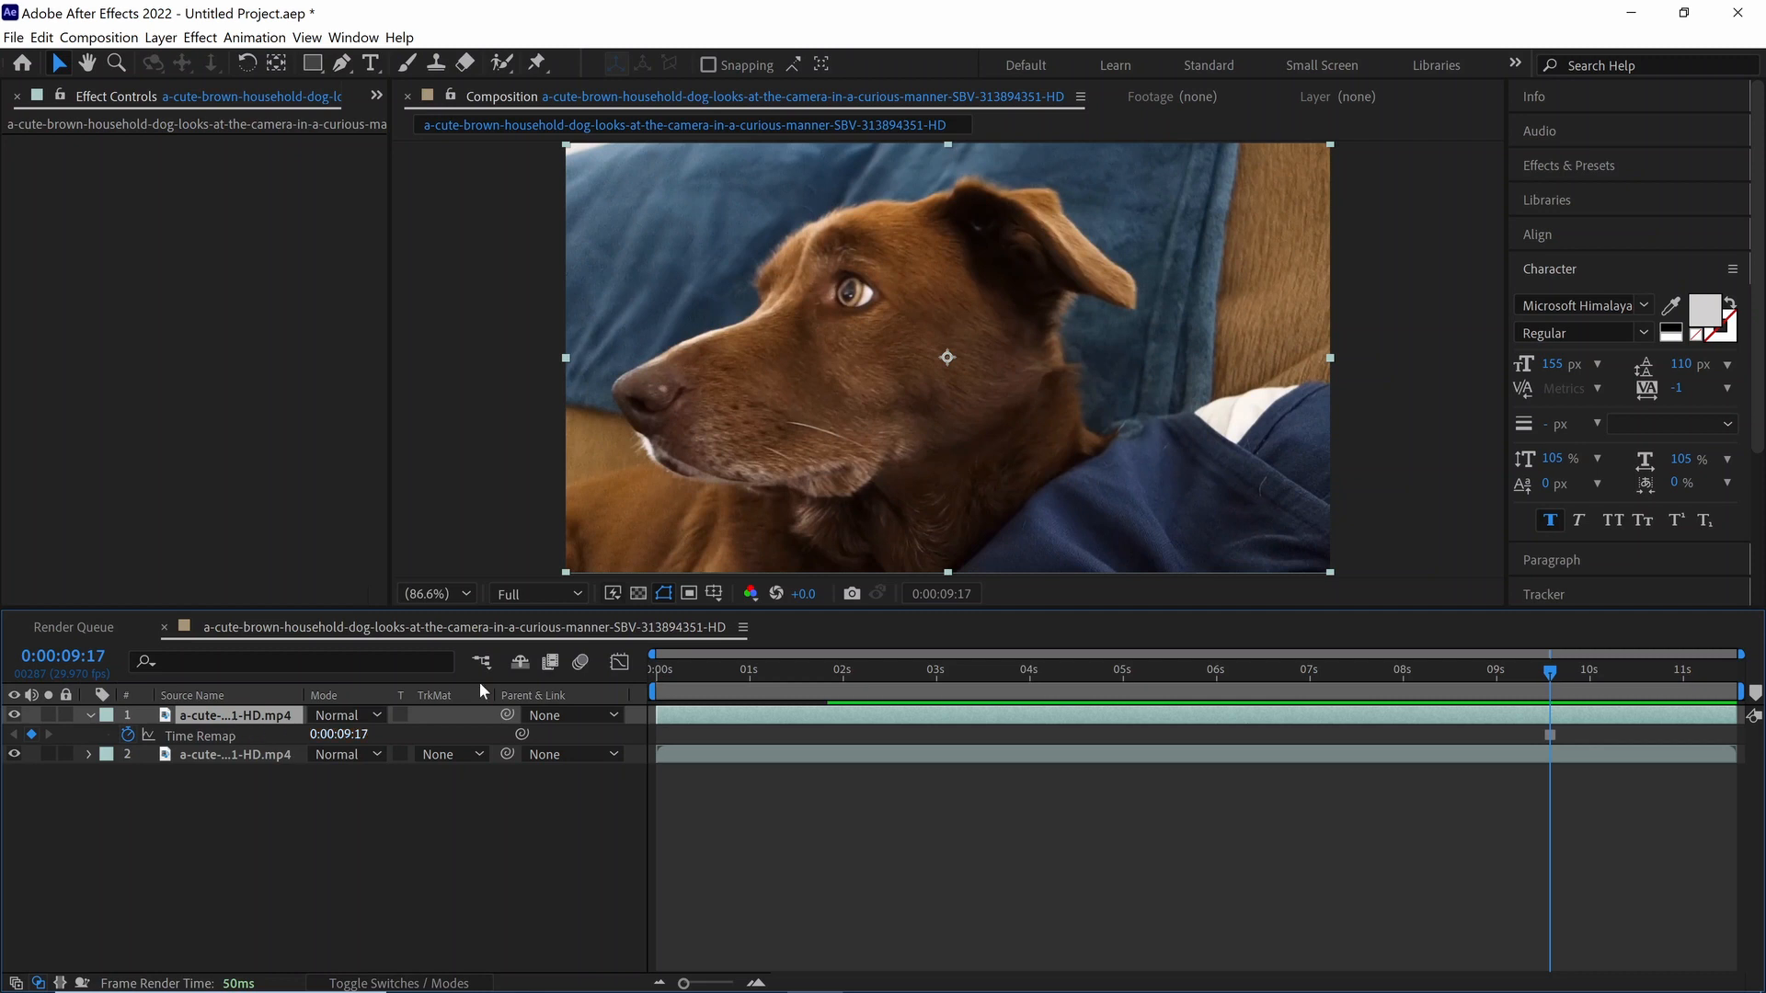
Step: Save the current frame as Photoshop layers under the name "Dog Ref Frame" in the Desktop's Dog Tatoo folder
left_click(98, 37)
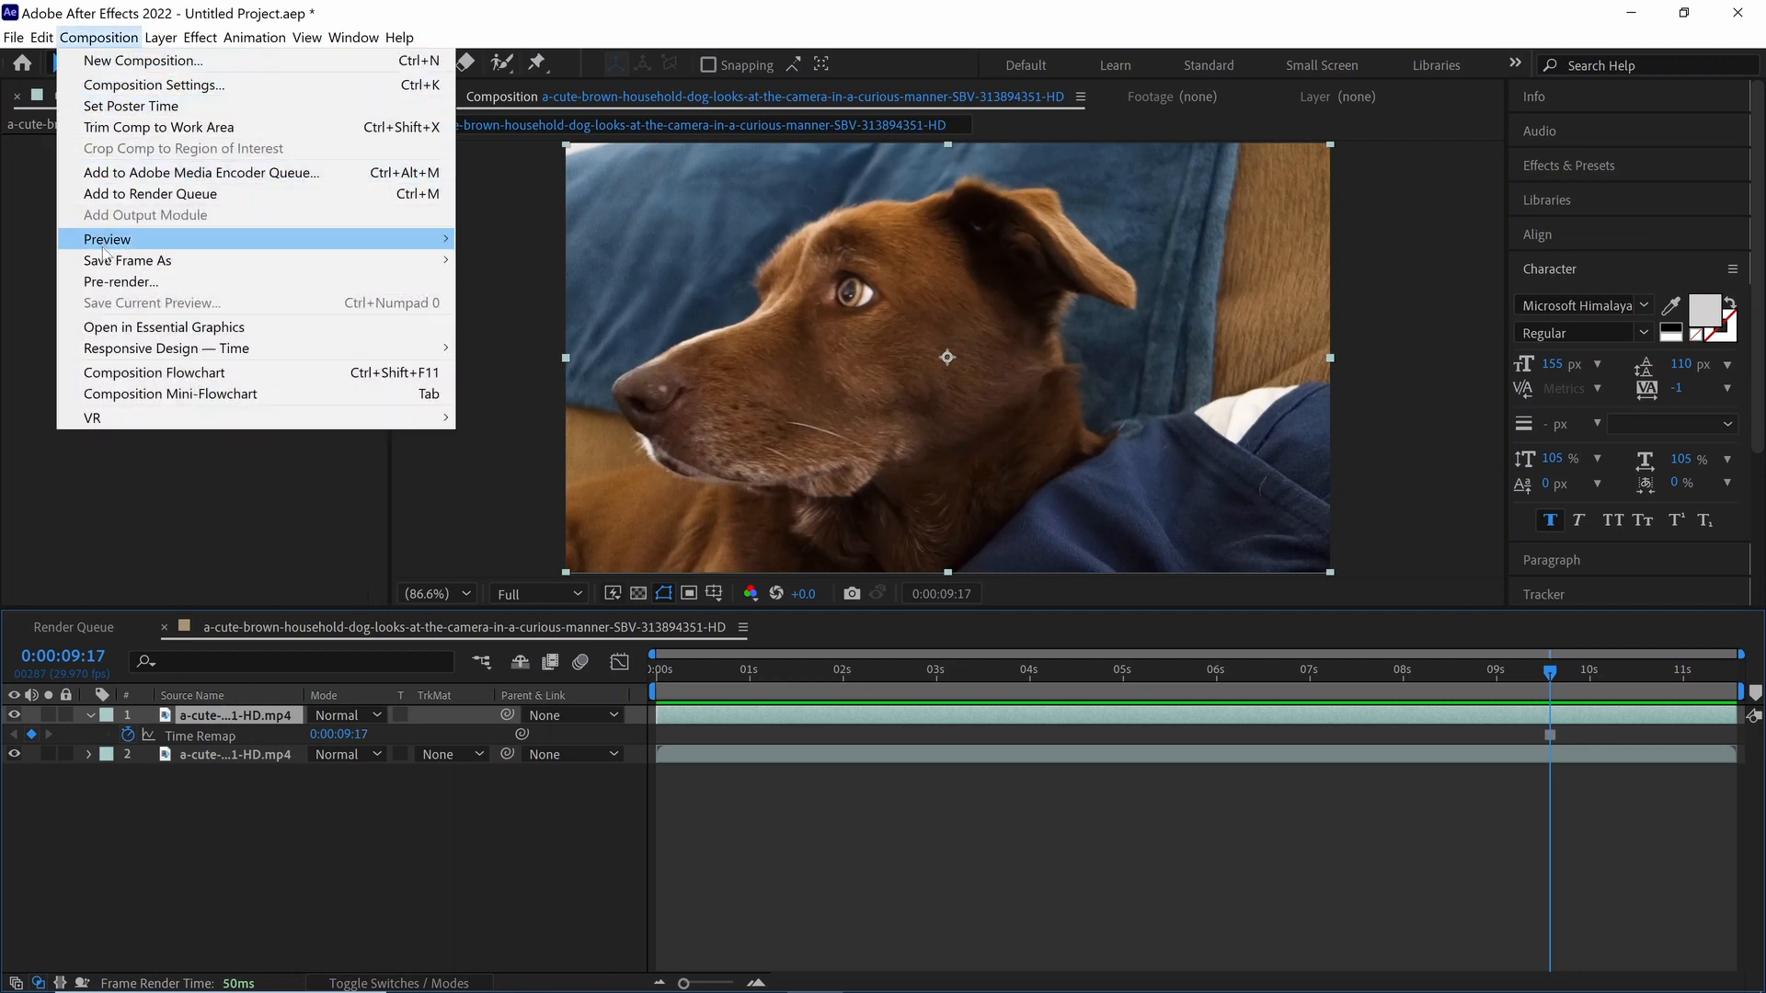
mouse_move(115, 262)
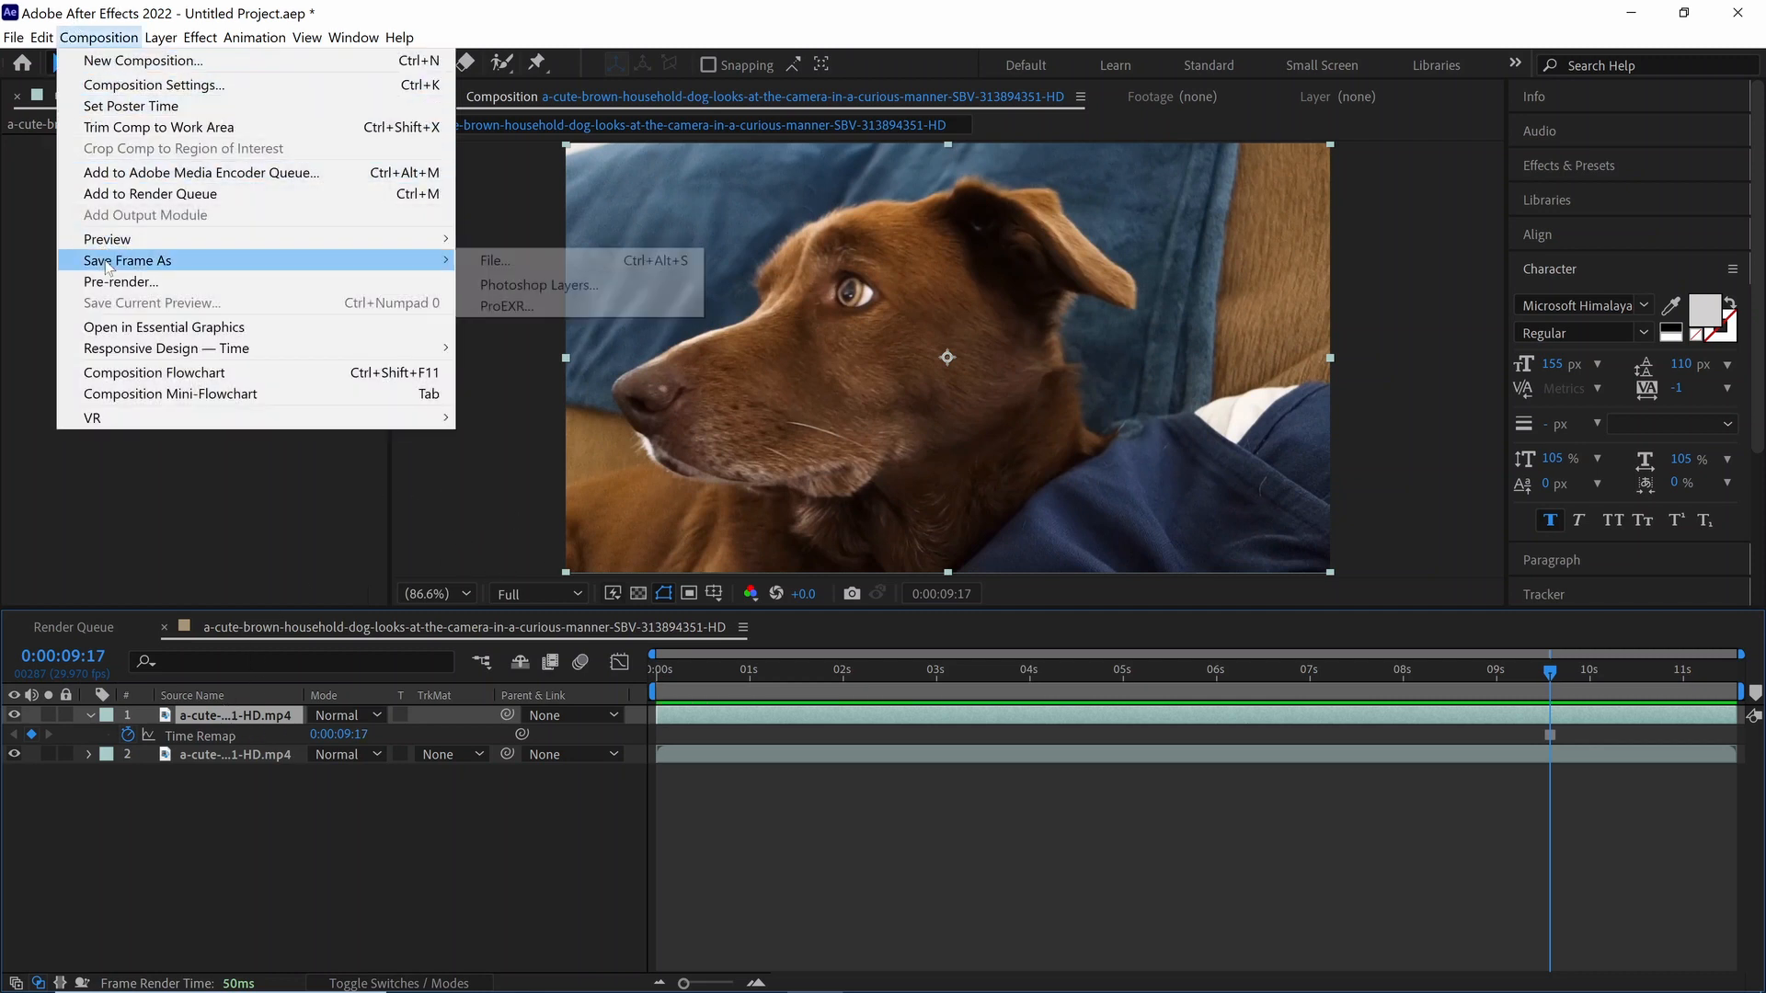
left_click(552, 287)
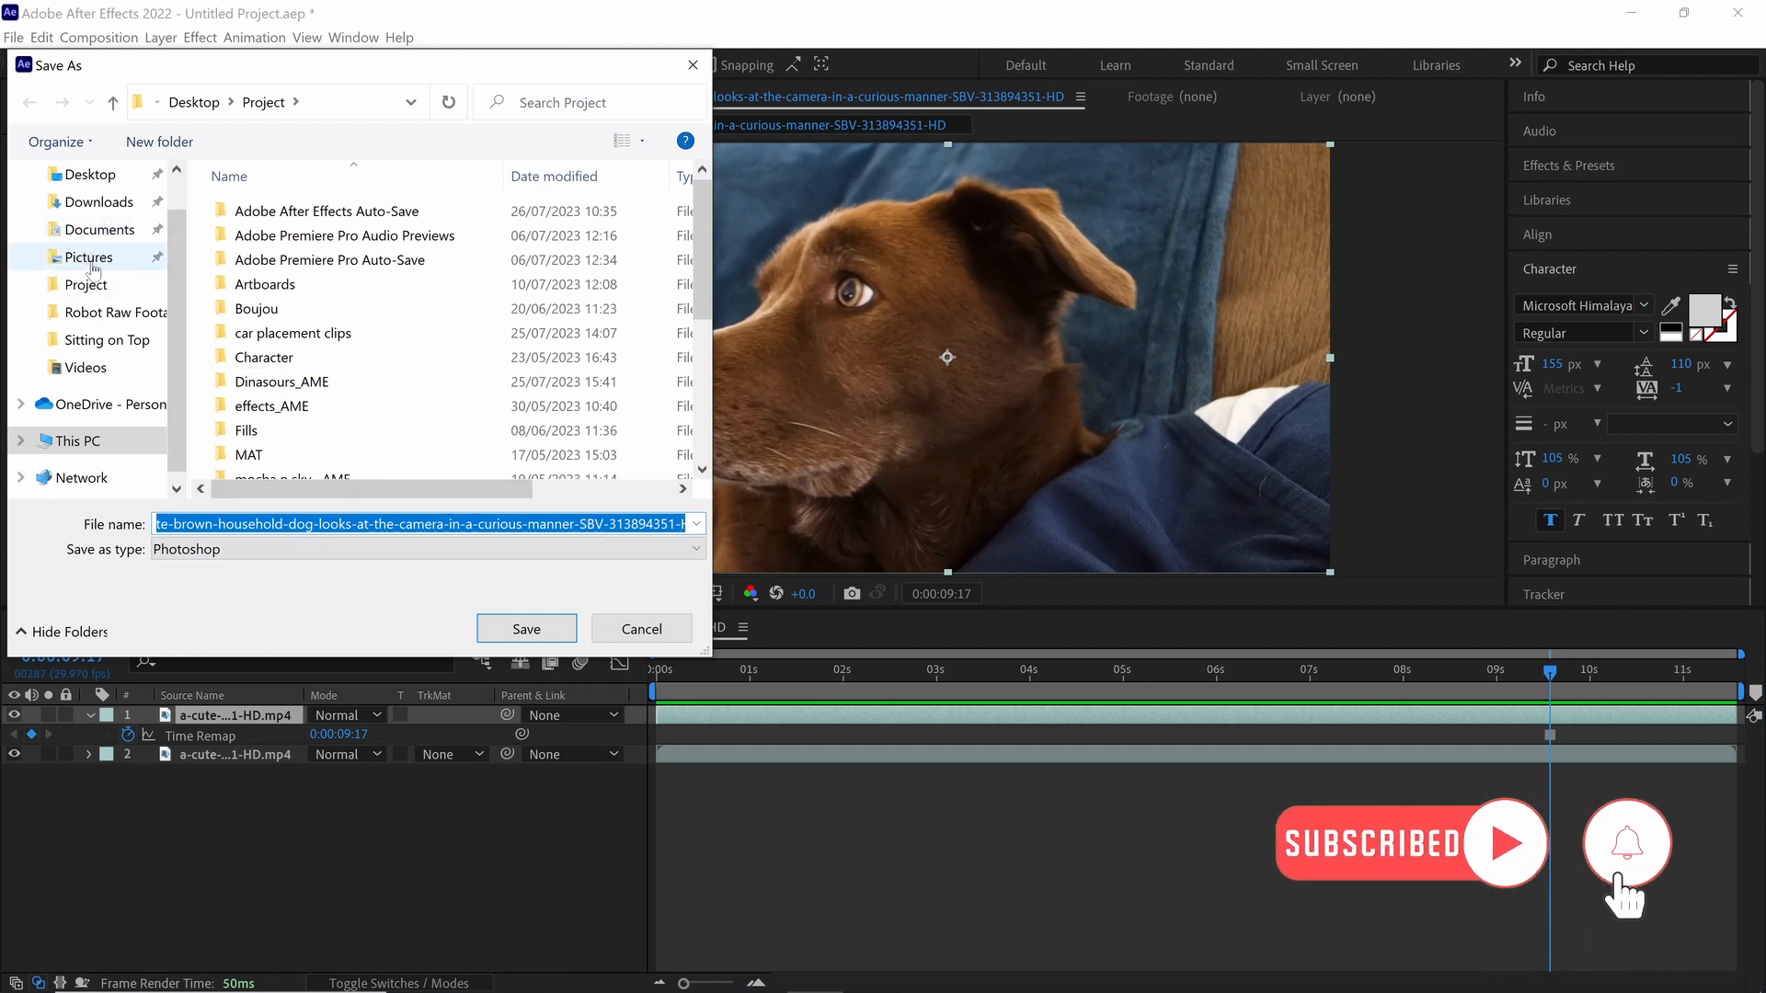
scroll(95, 258, "up", 1)
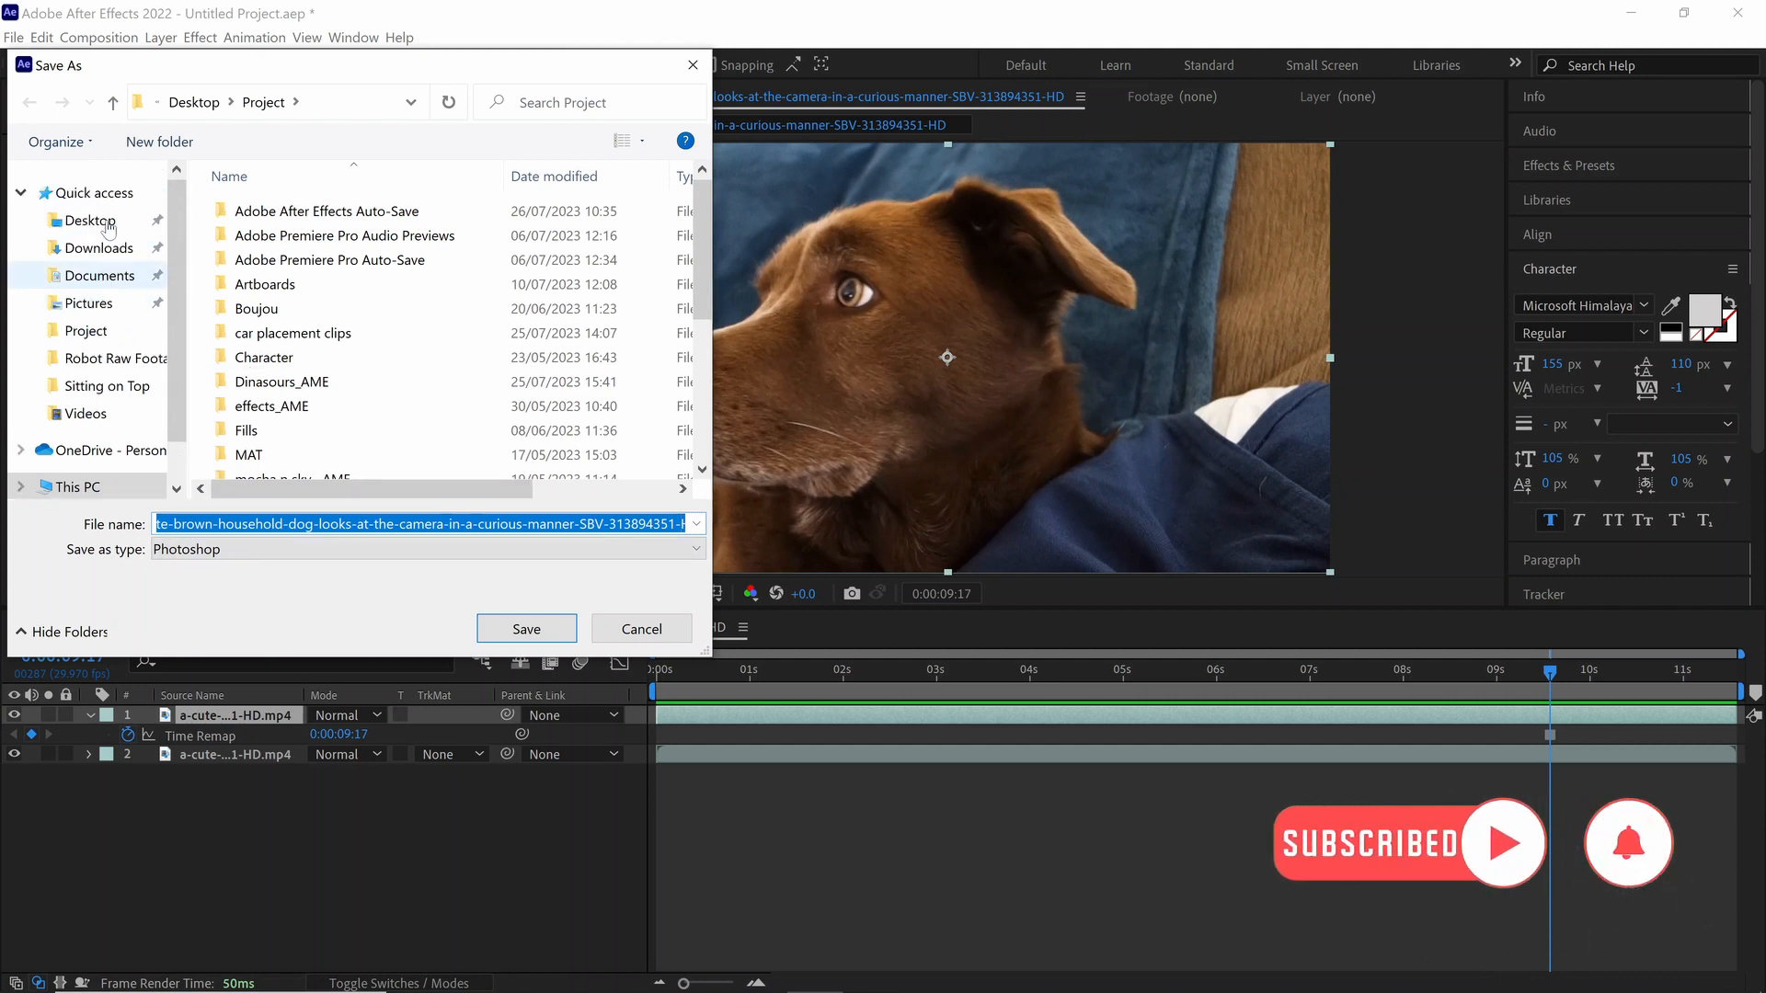
left_click(91, 221)
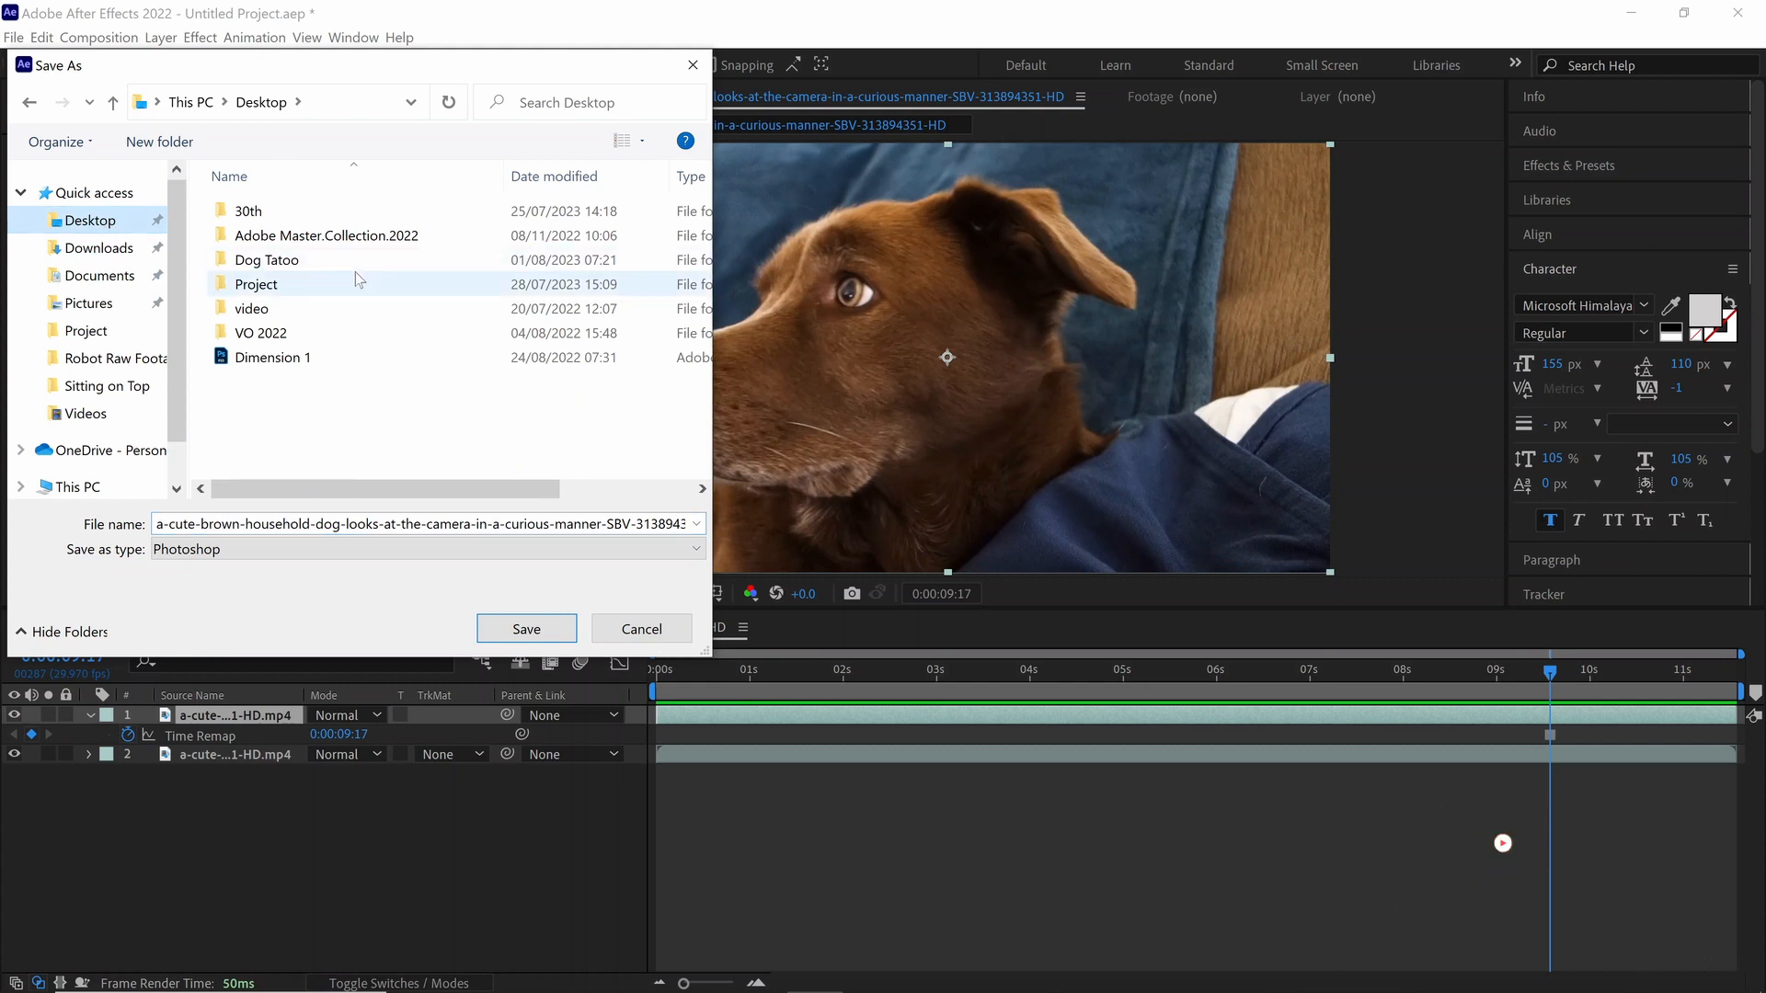
double_click(292, 264)
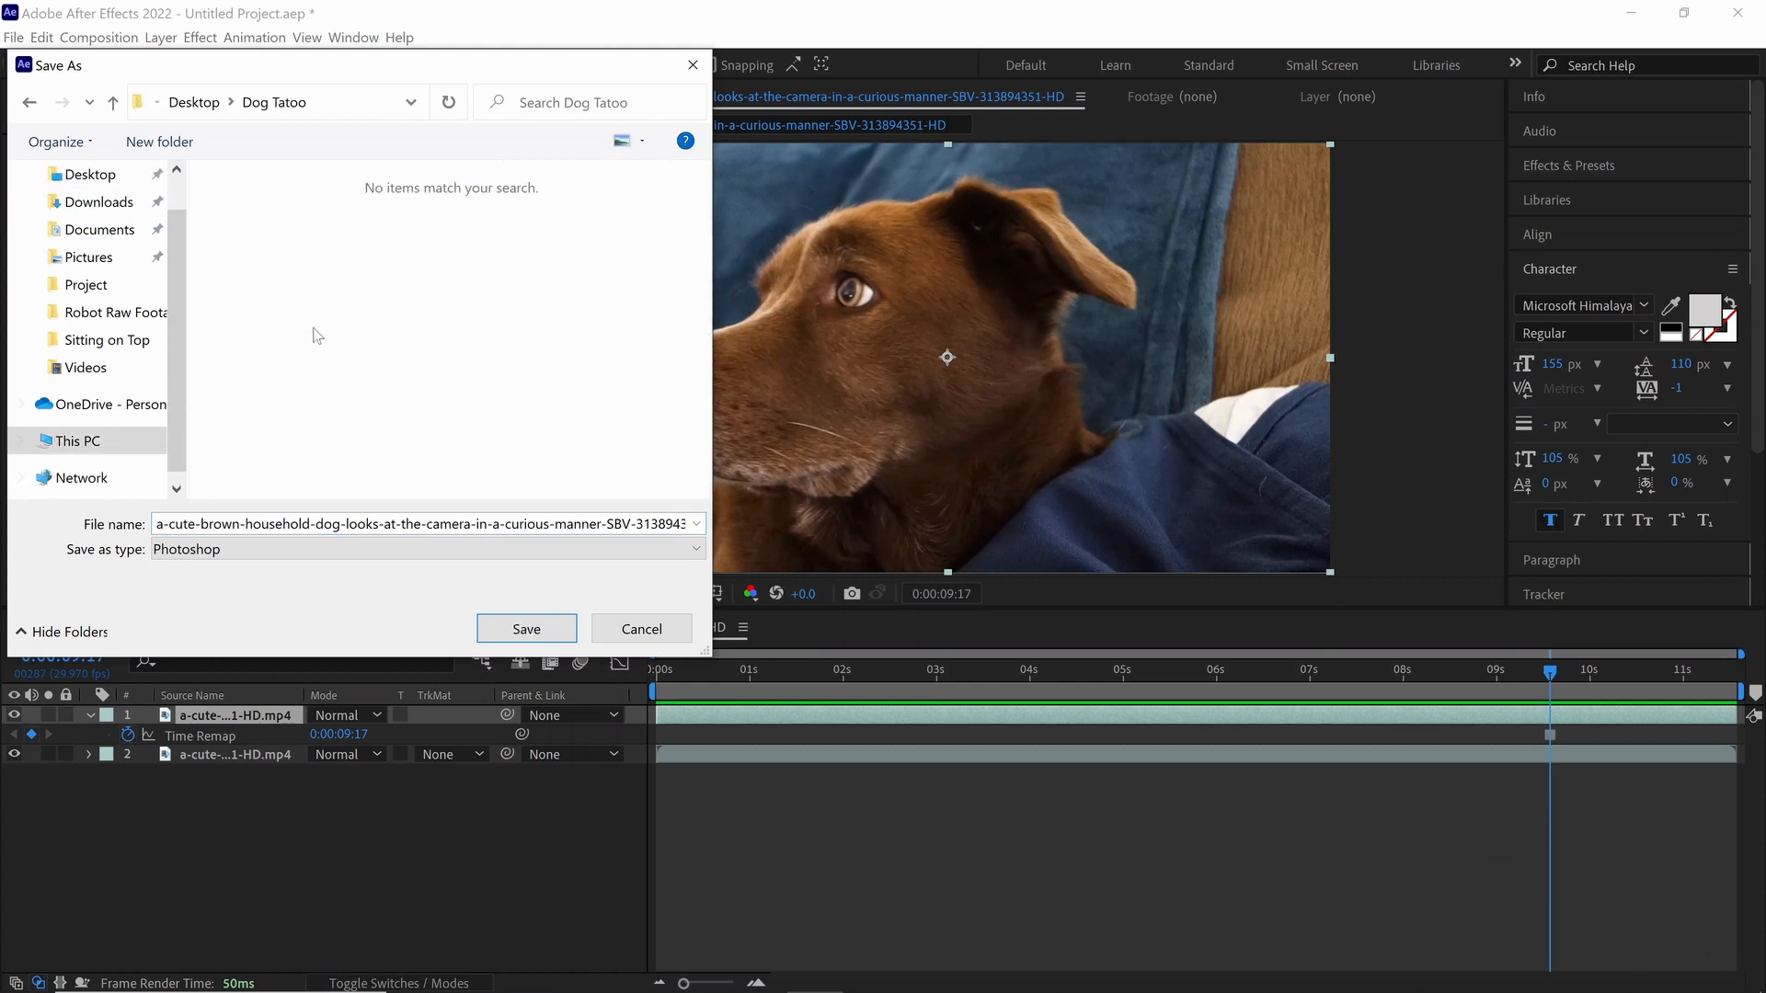
left_click(488, 525)
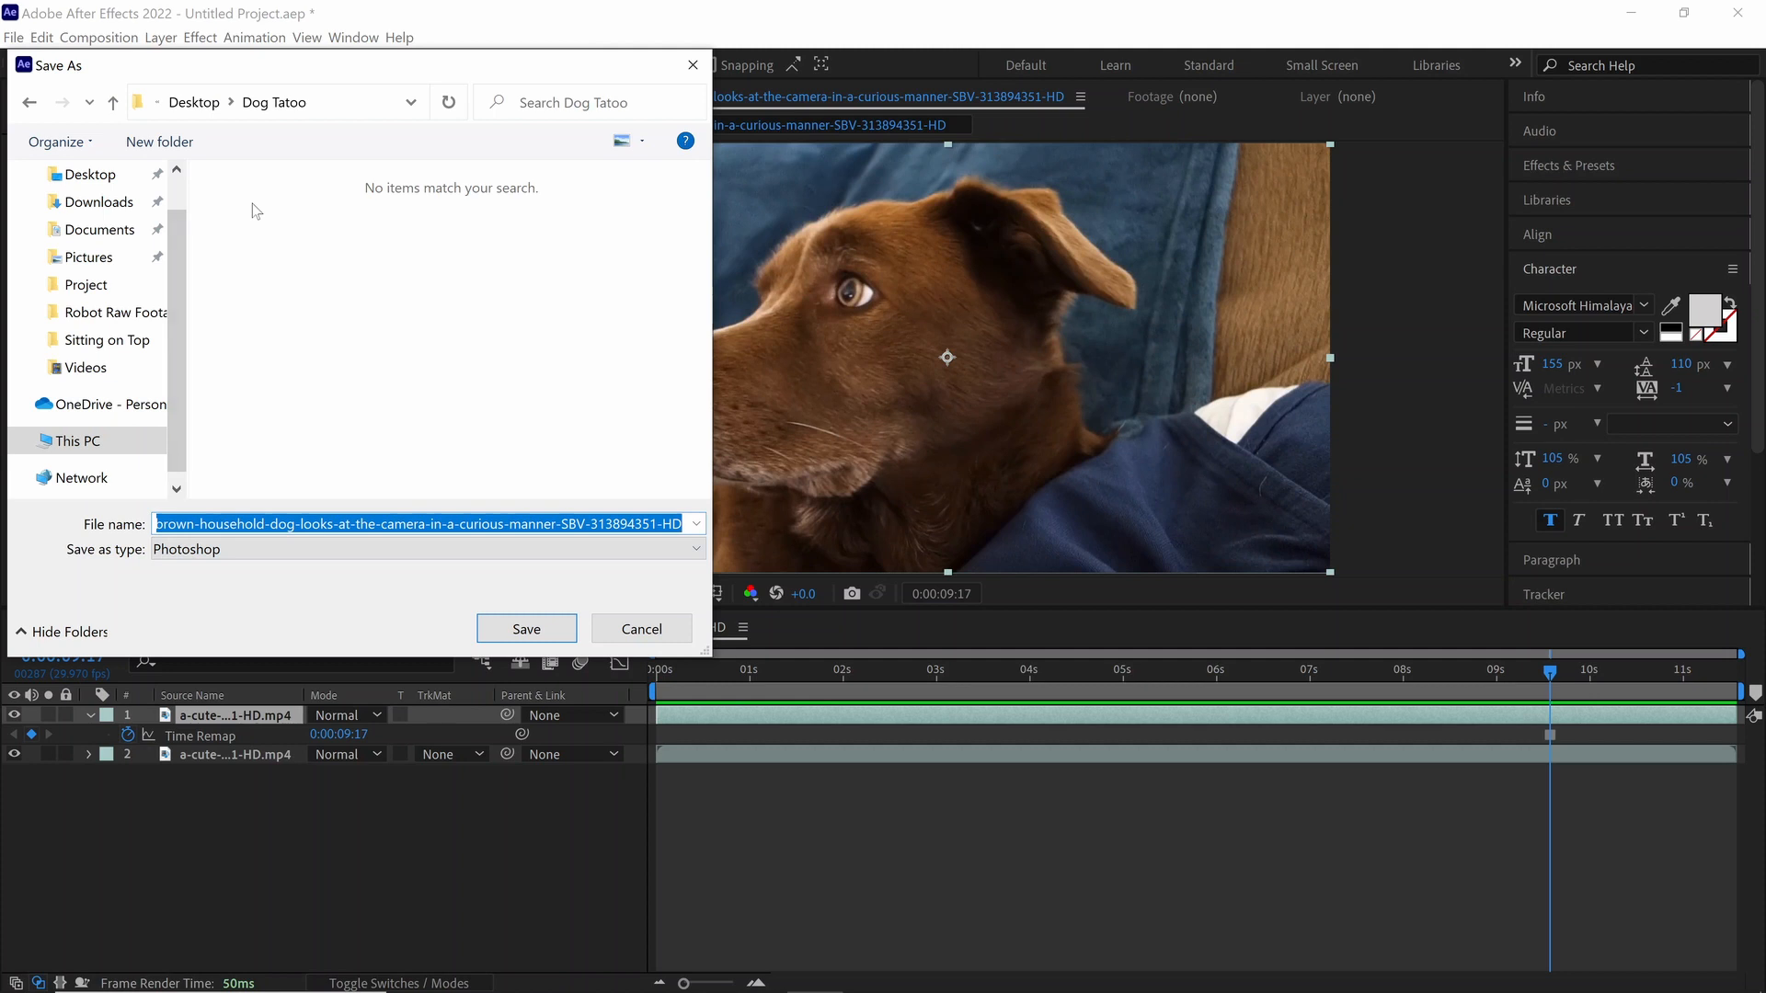
type("Dog")
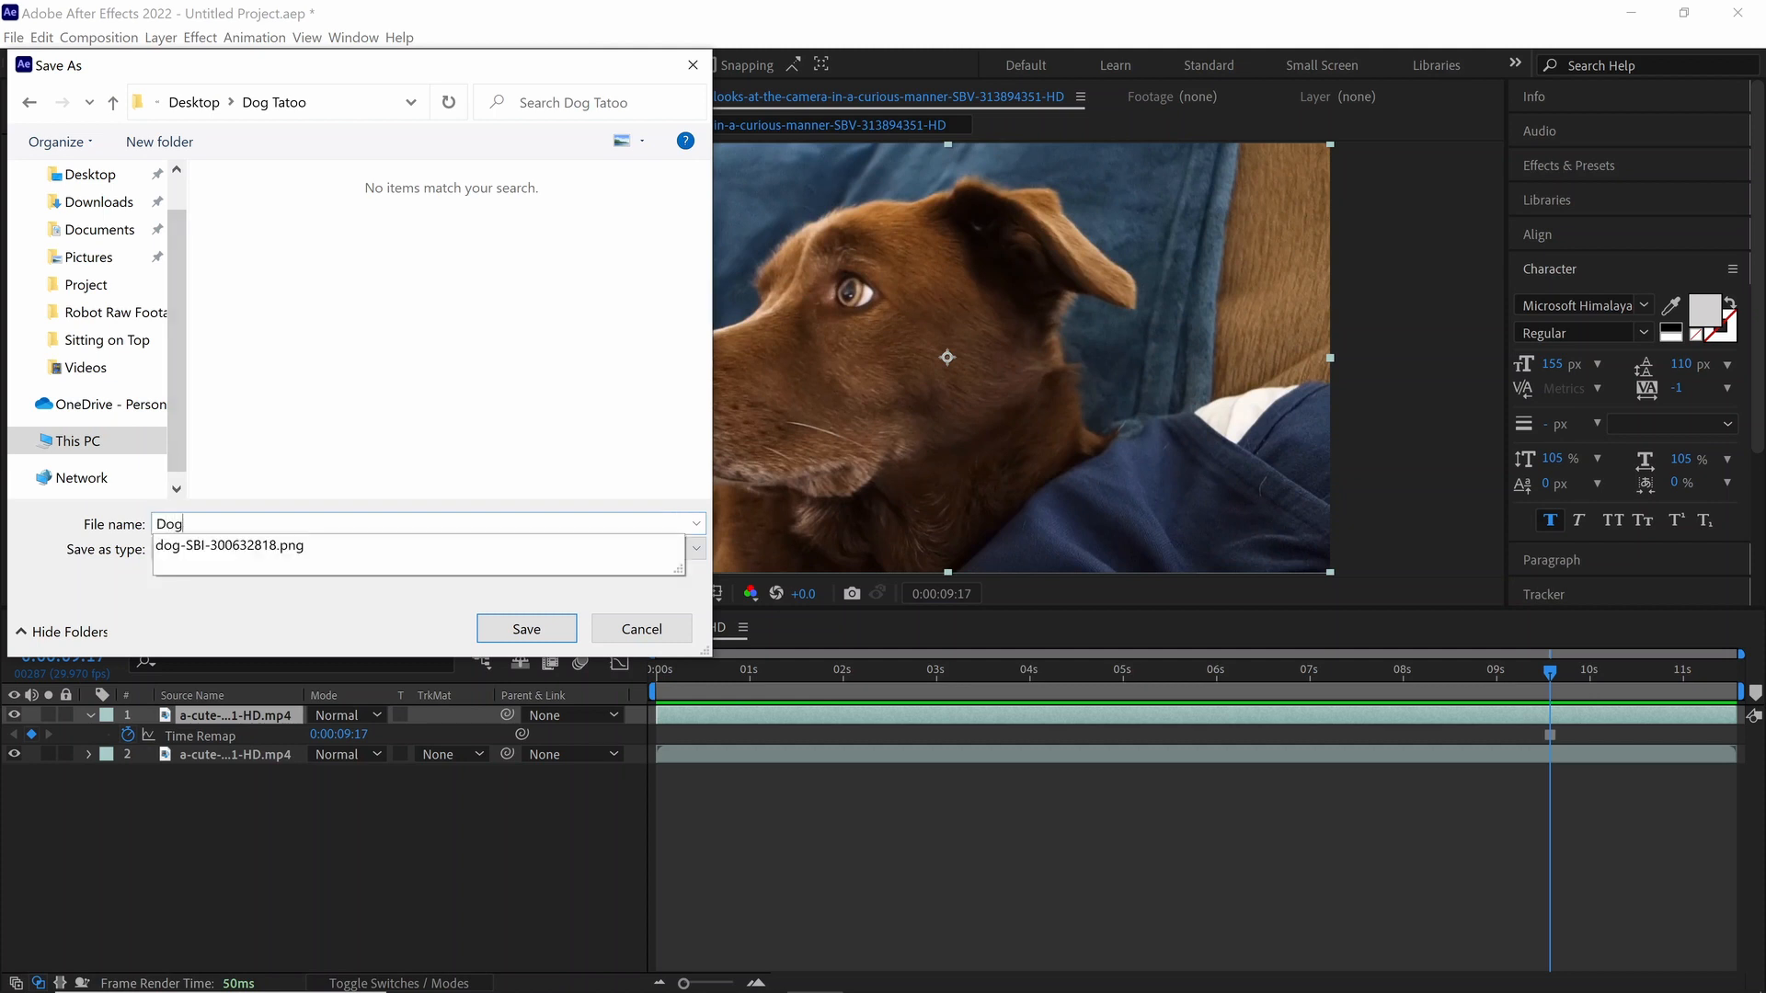
type(" Ref Frame")
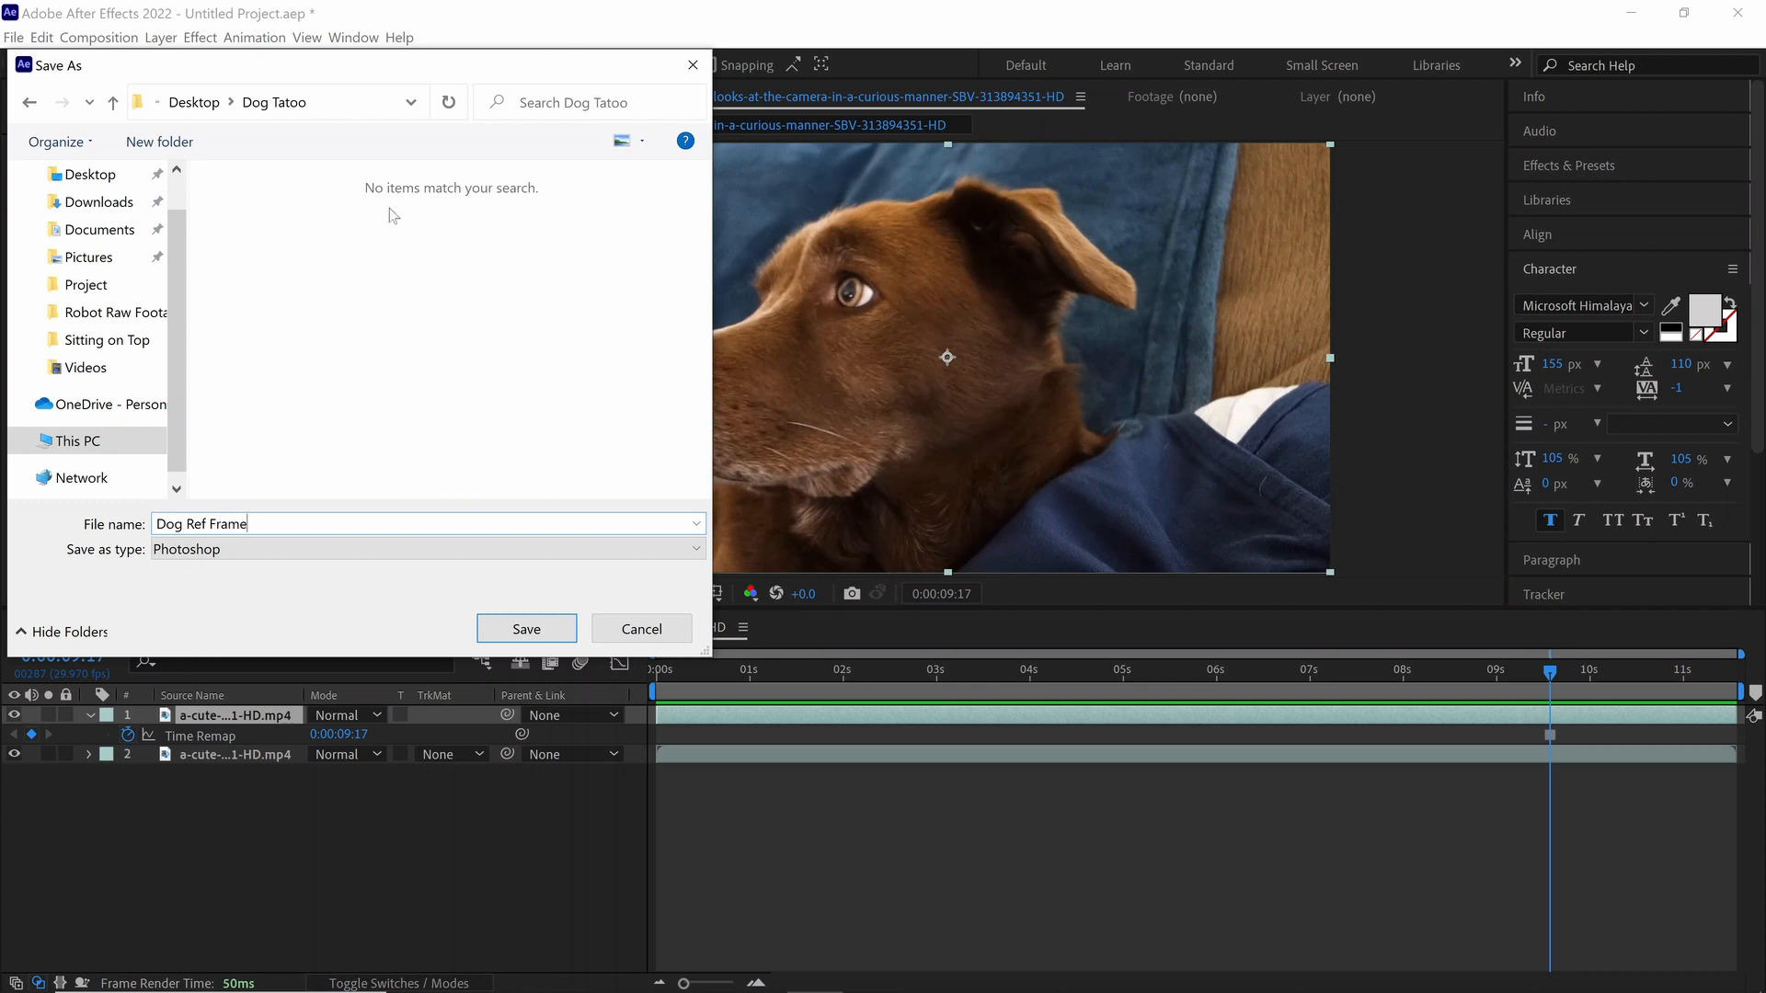
left_click(535, 635)
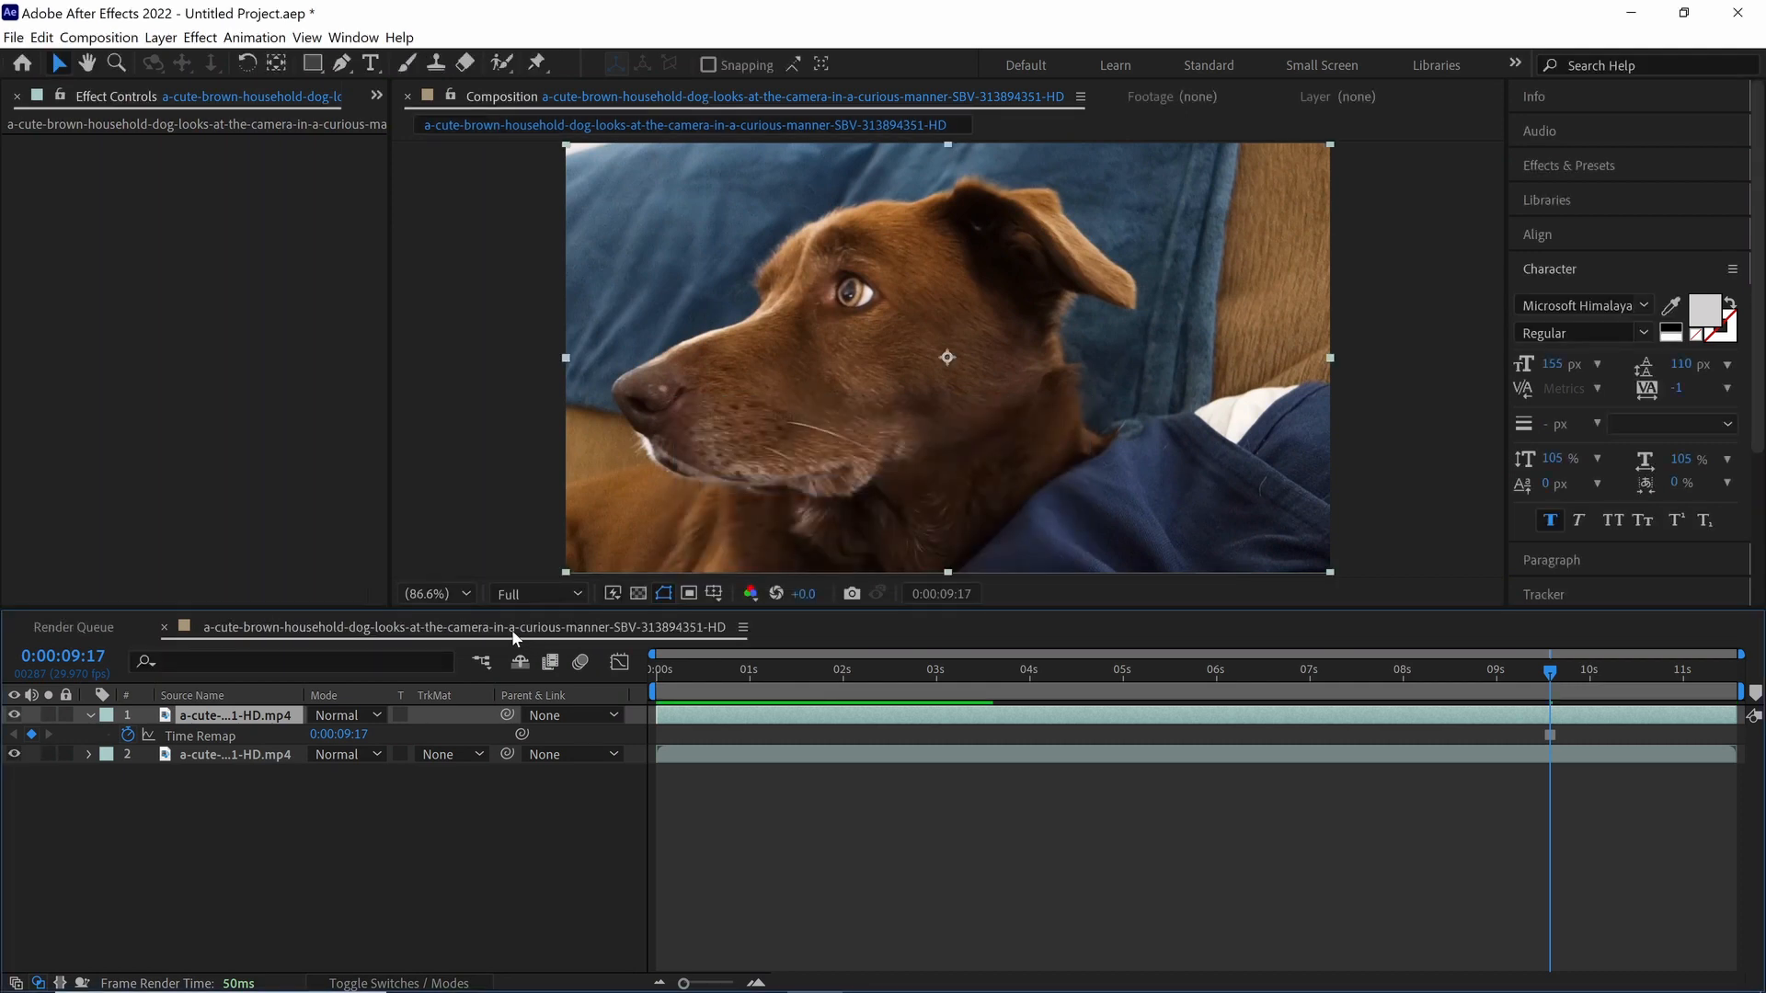
Step: Switch to File Explorer and open Dog Ref Frame from the Desktop's Dog Tatoo folder in Photoshop
mouse_move(518, 989)
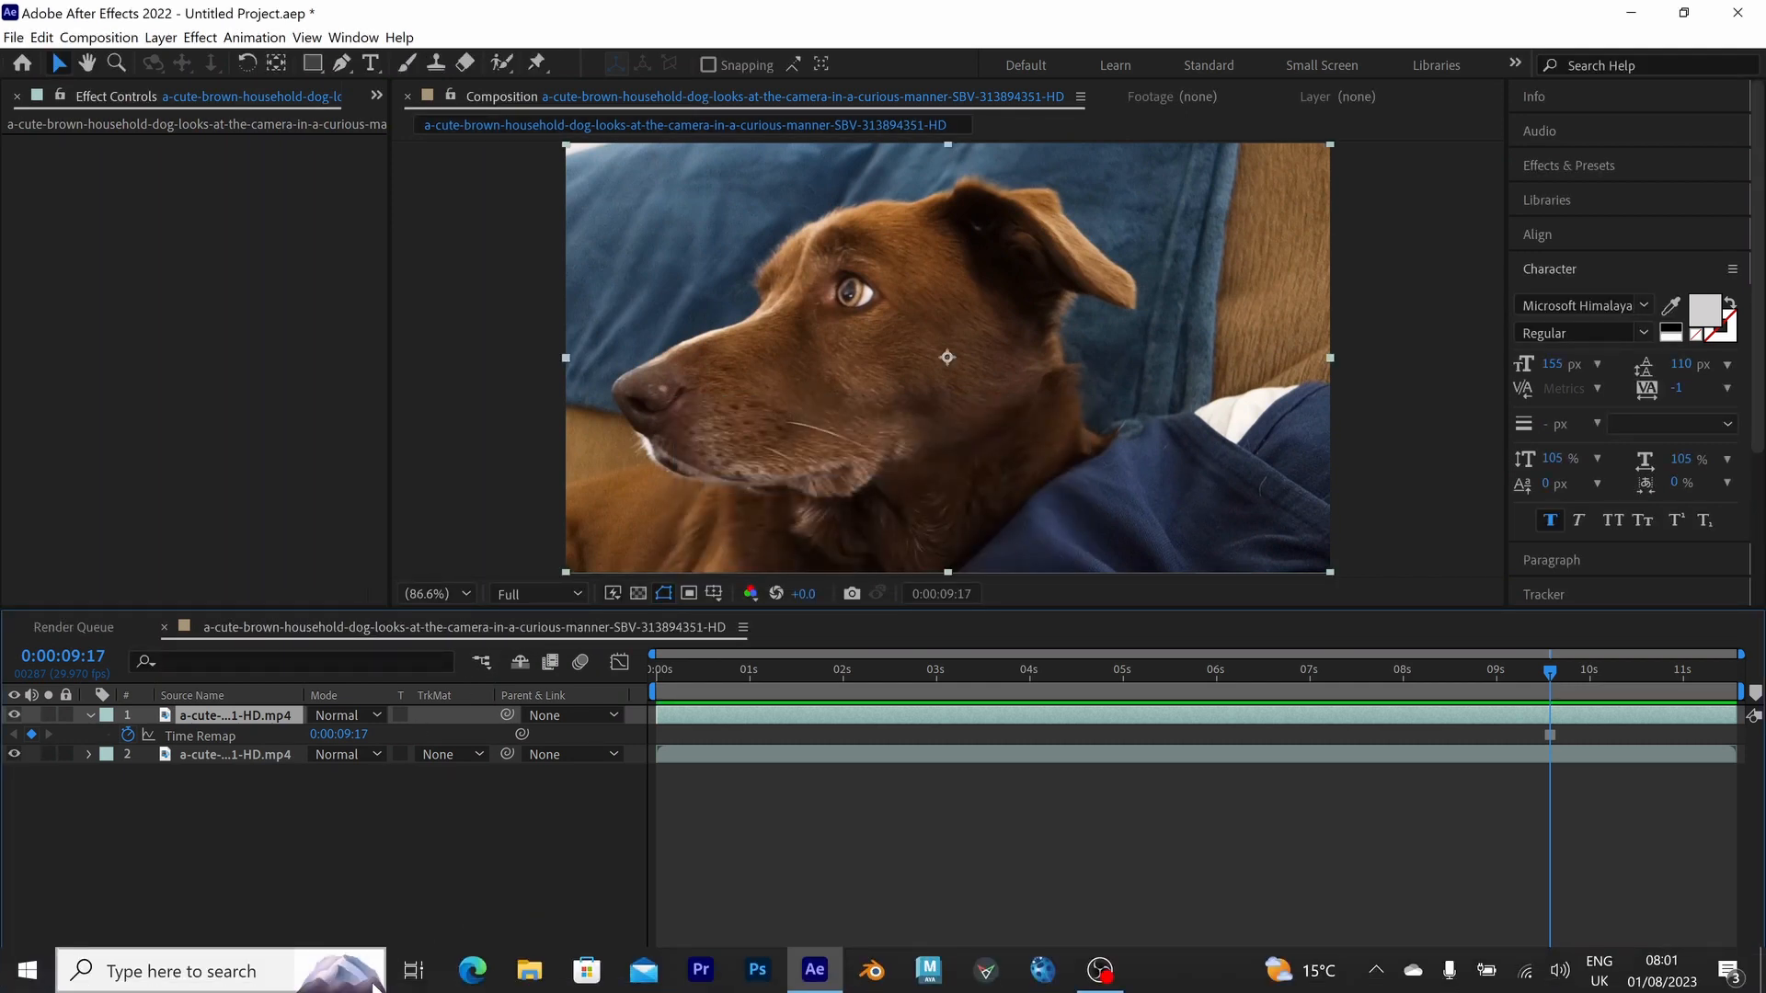
left_click(528, 980)
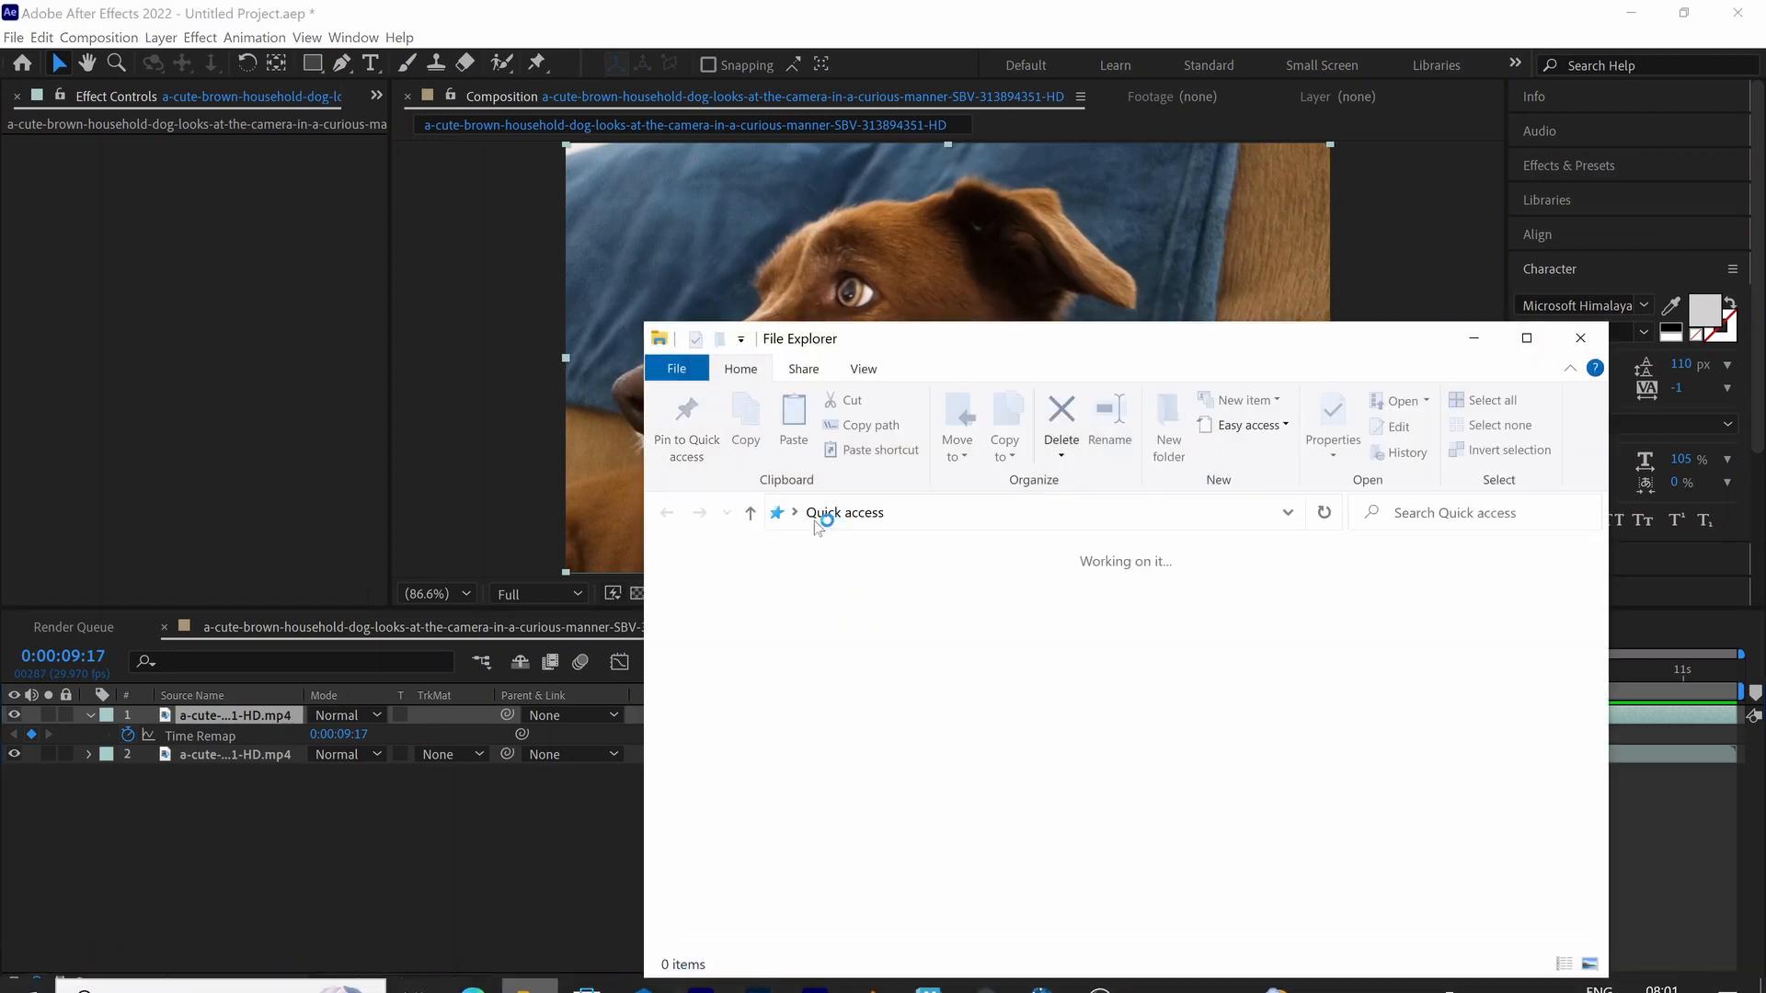
double_click(792, 603)
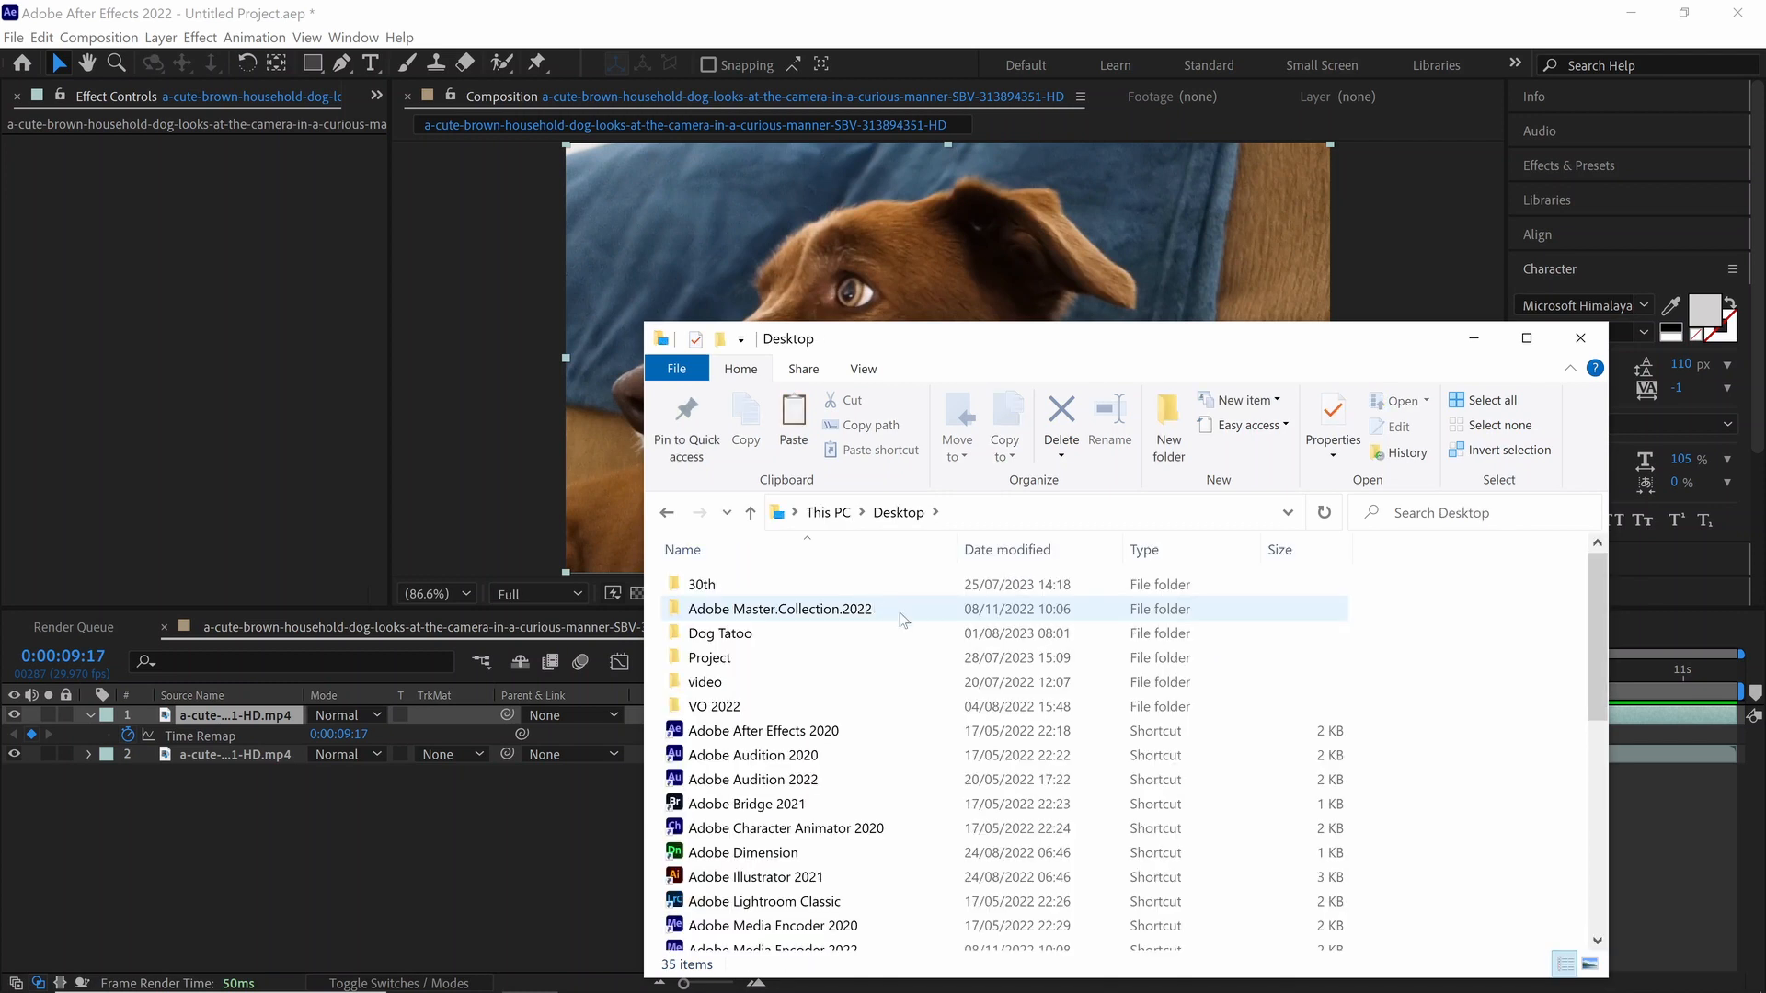
double_click(741, 633)
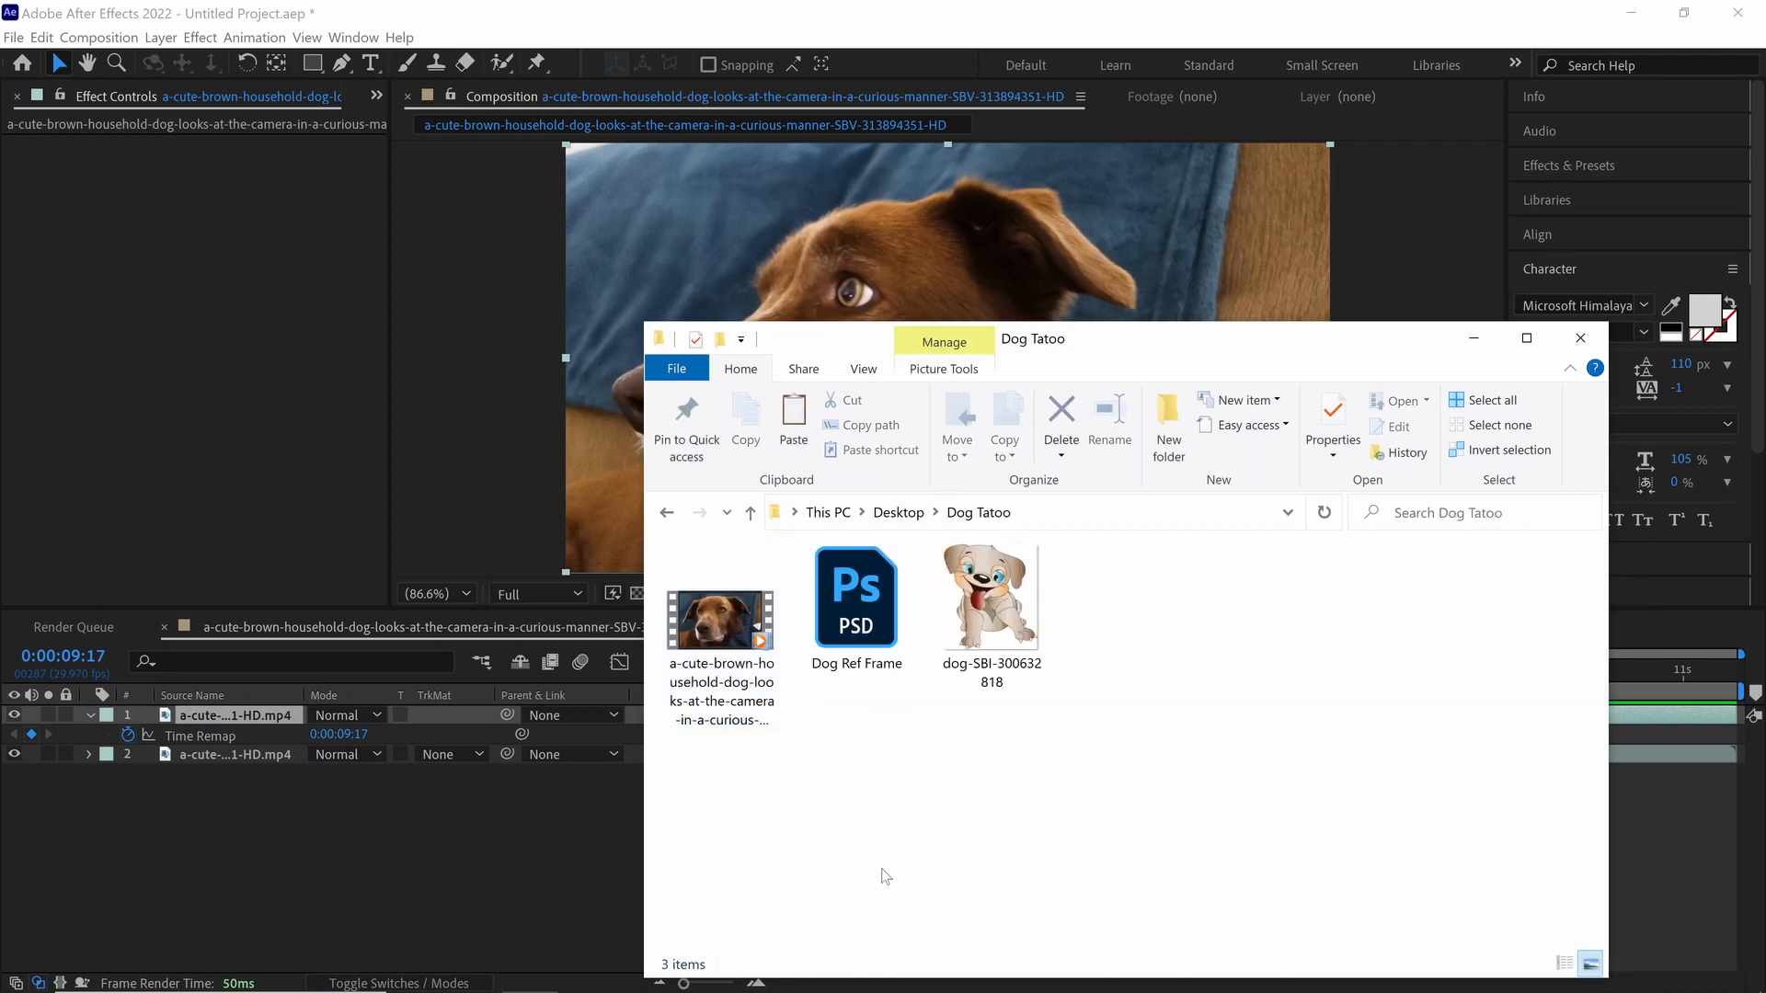
left_click(864, 602)
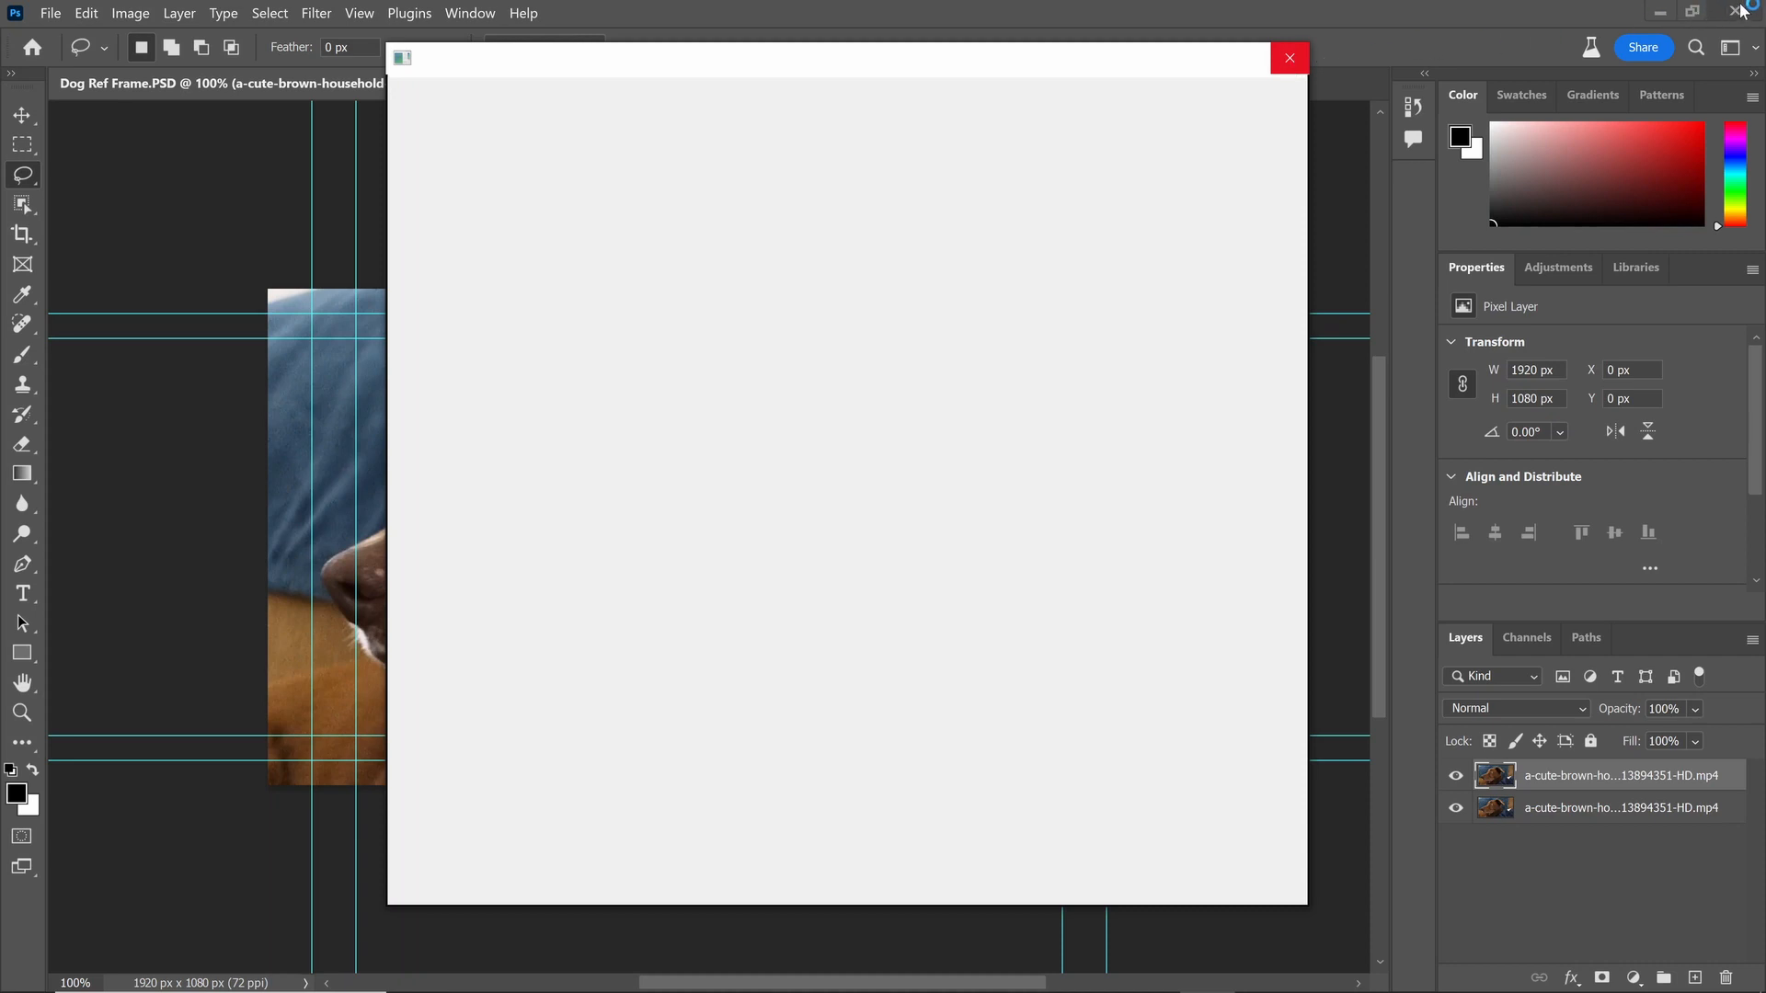
left_click(818, 521)
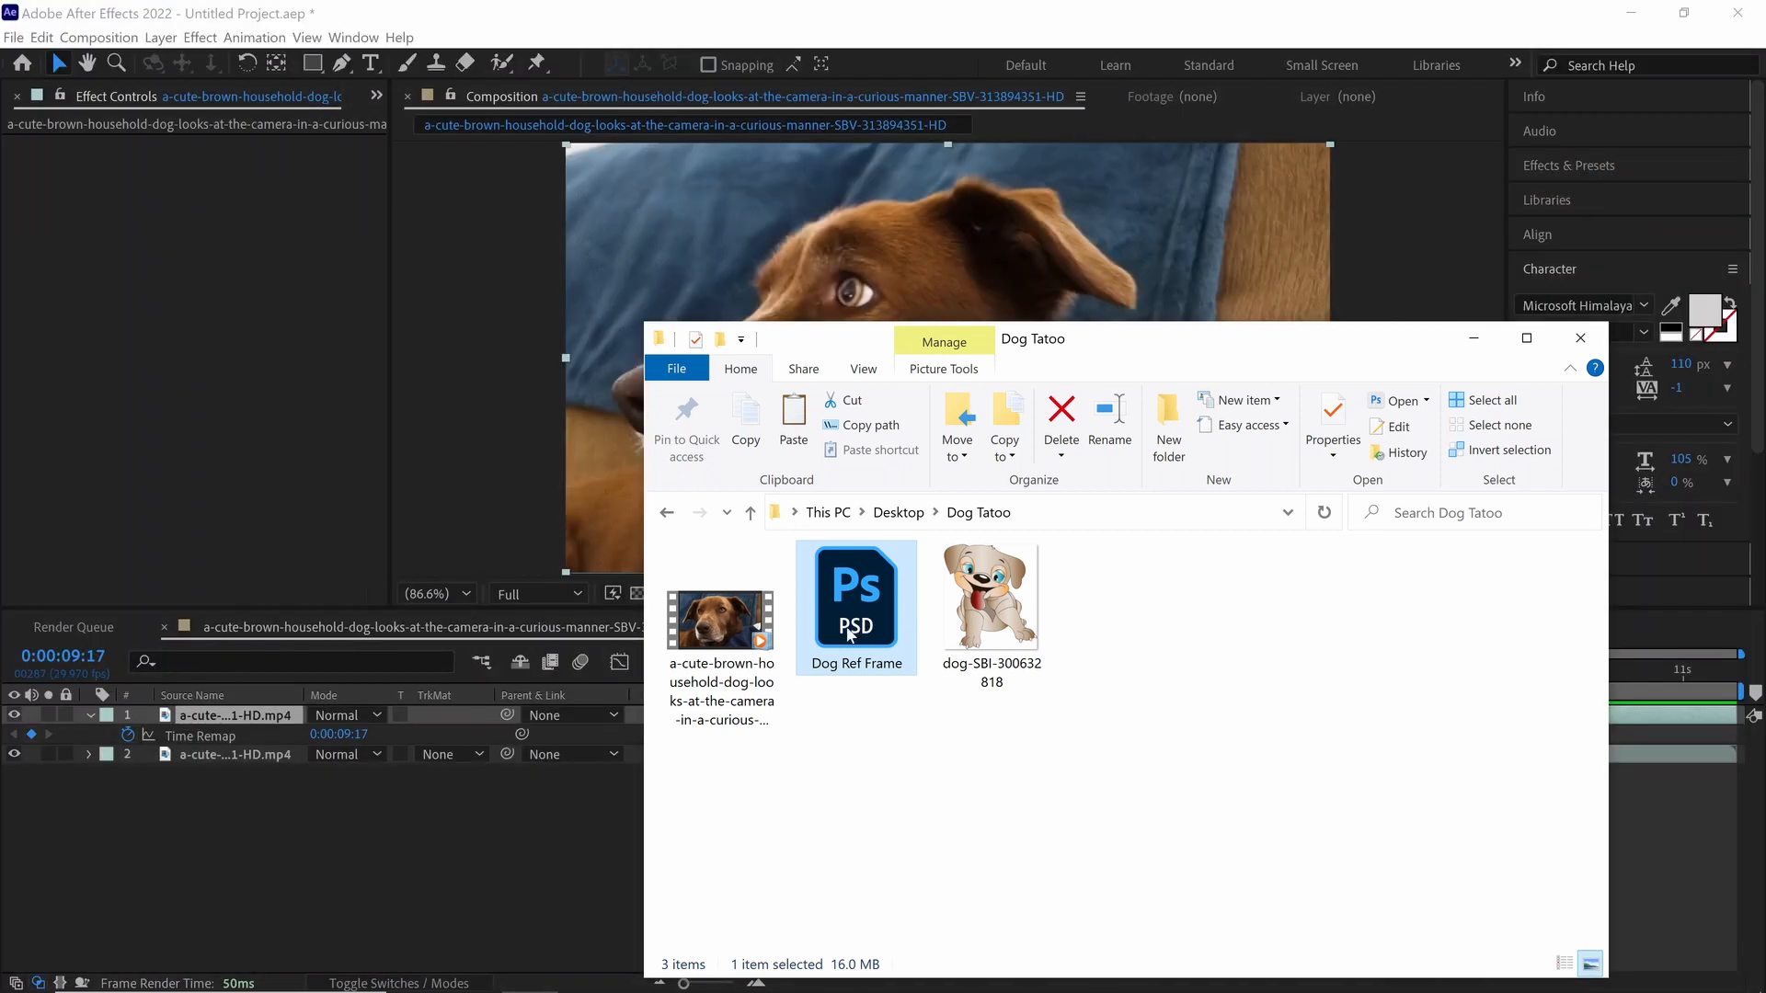
double_click(841, 622)
Step: Open the Dog Ref Frame file with Adobe Photoshop 2022
right_click(843, 625)
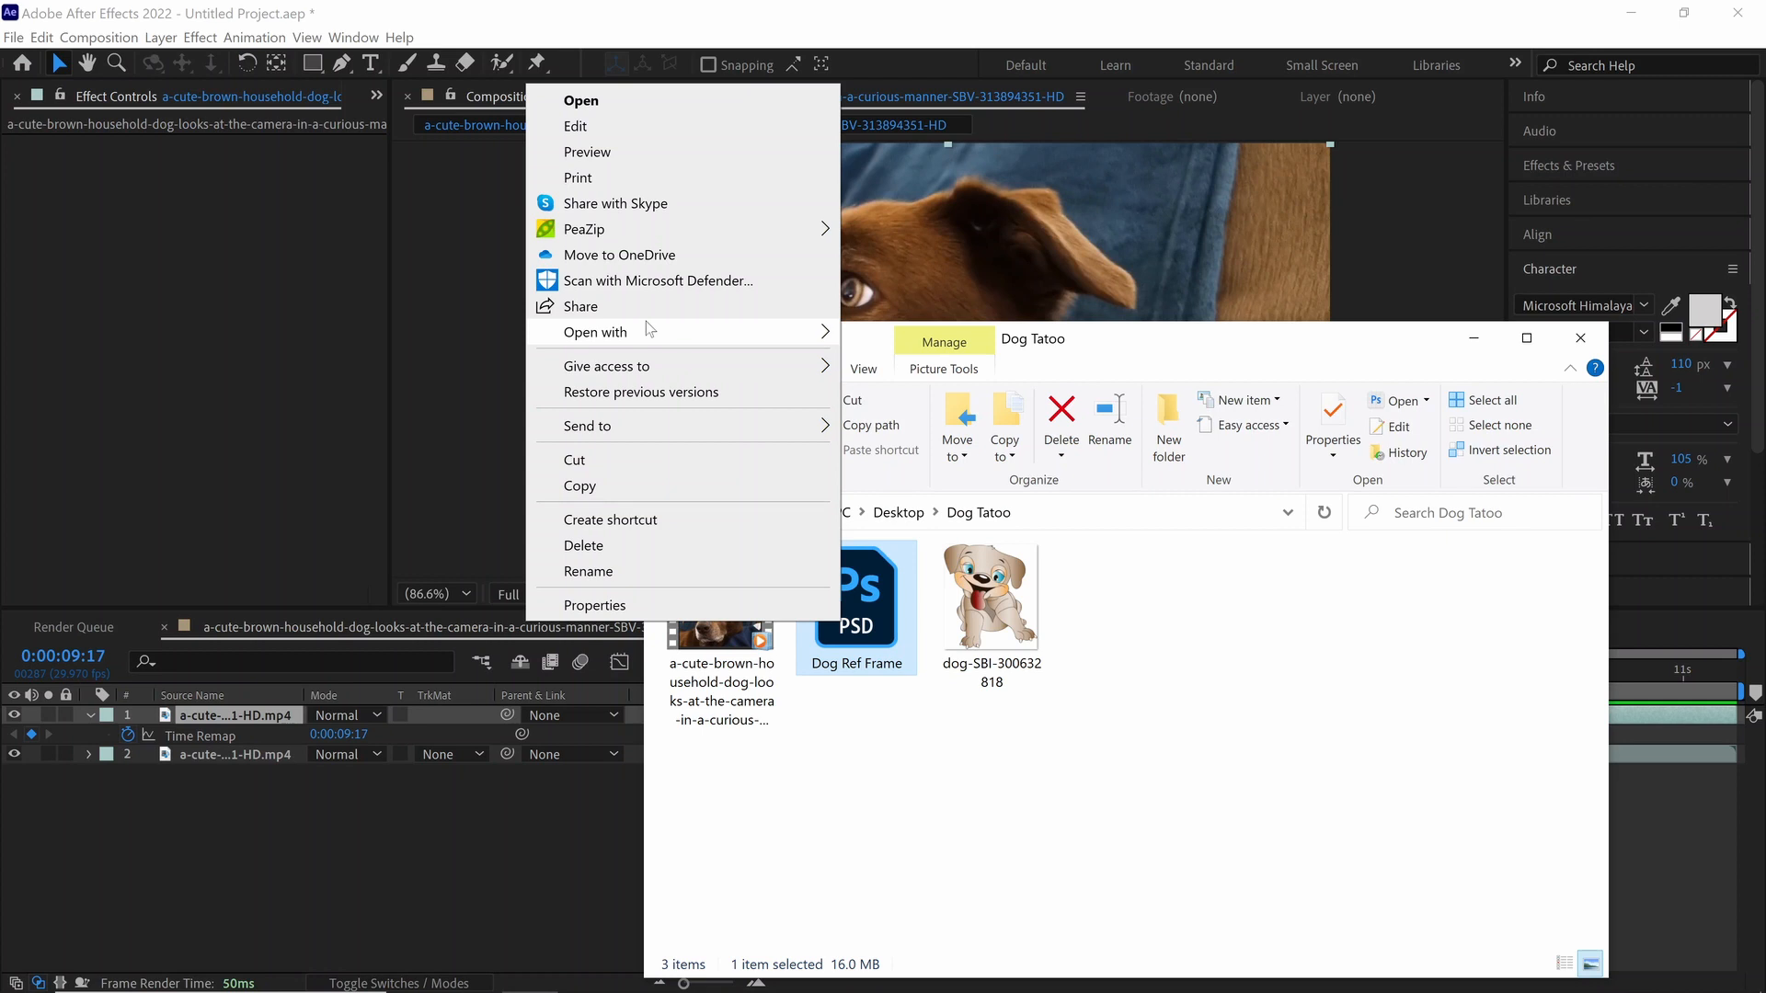
mouse_move(646, 329)
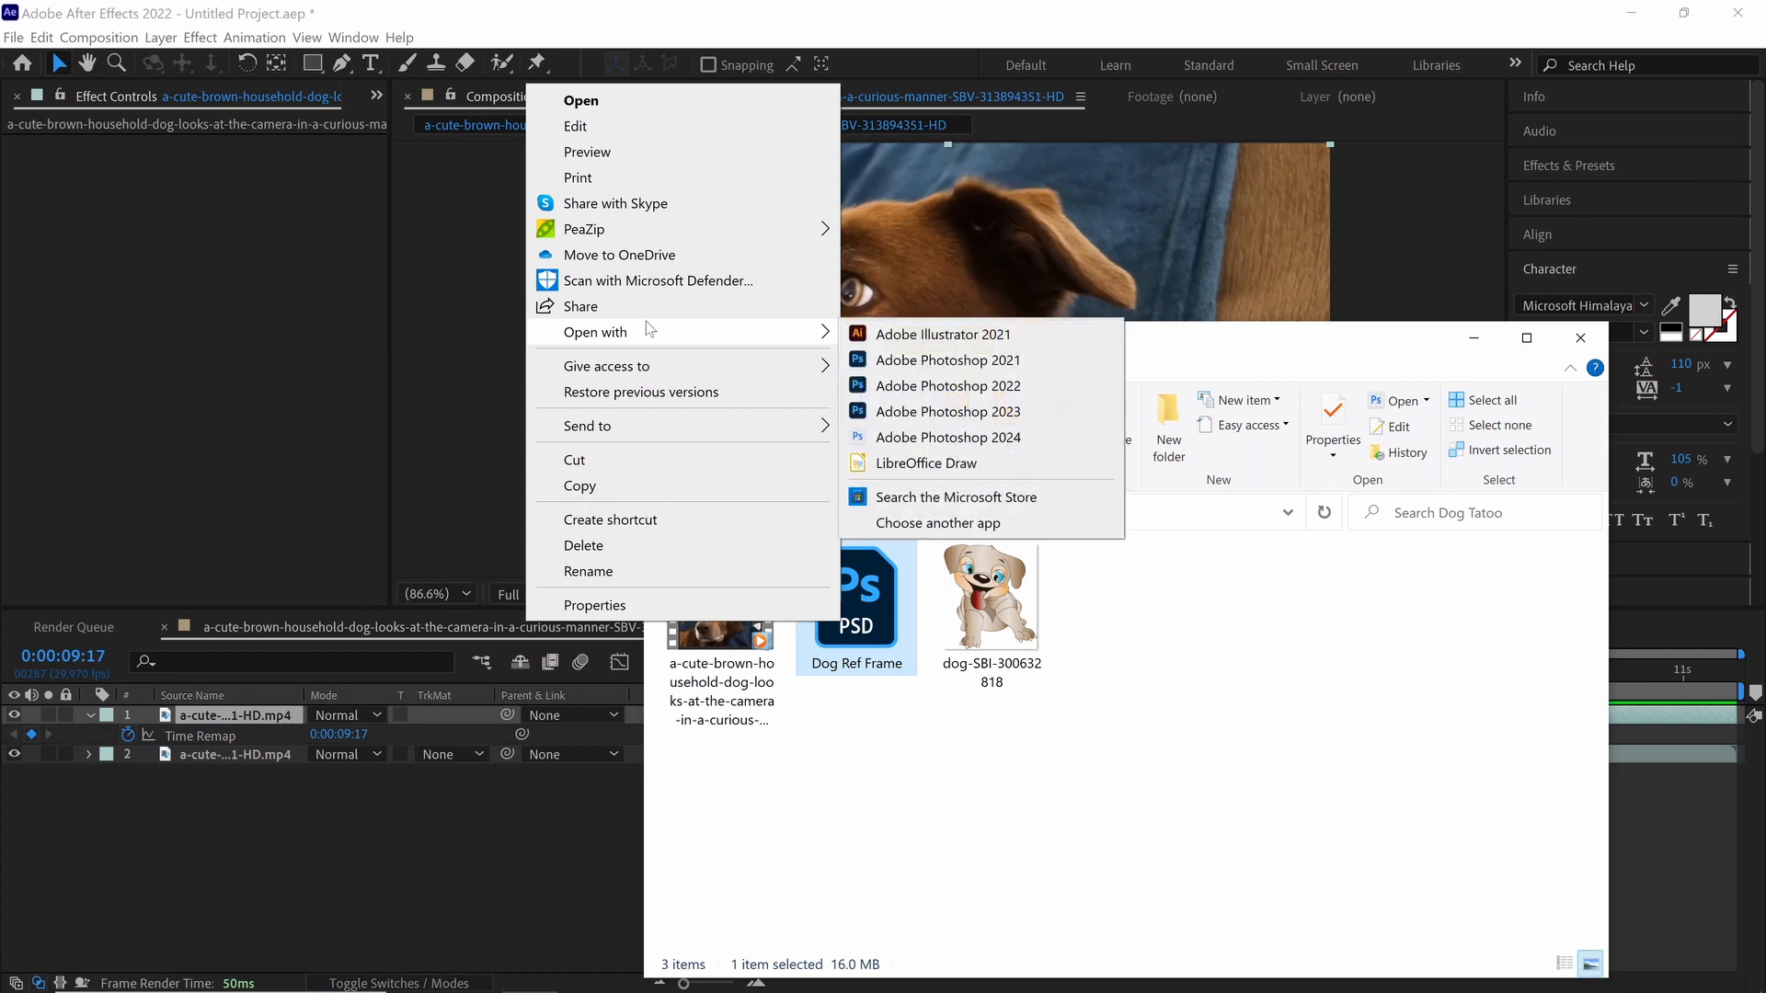
left_click(957, 387)
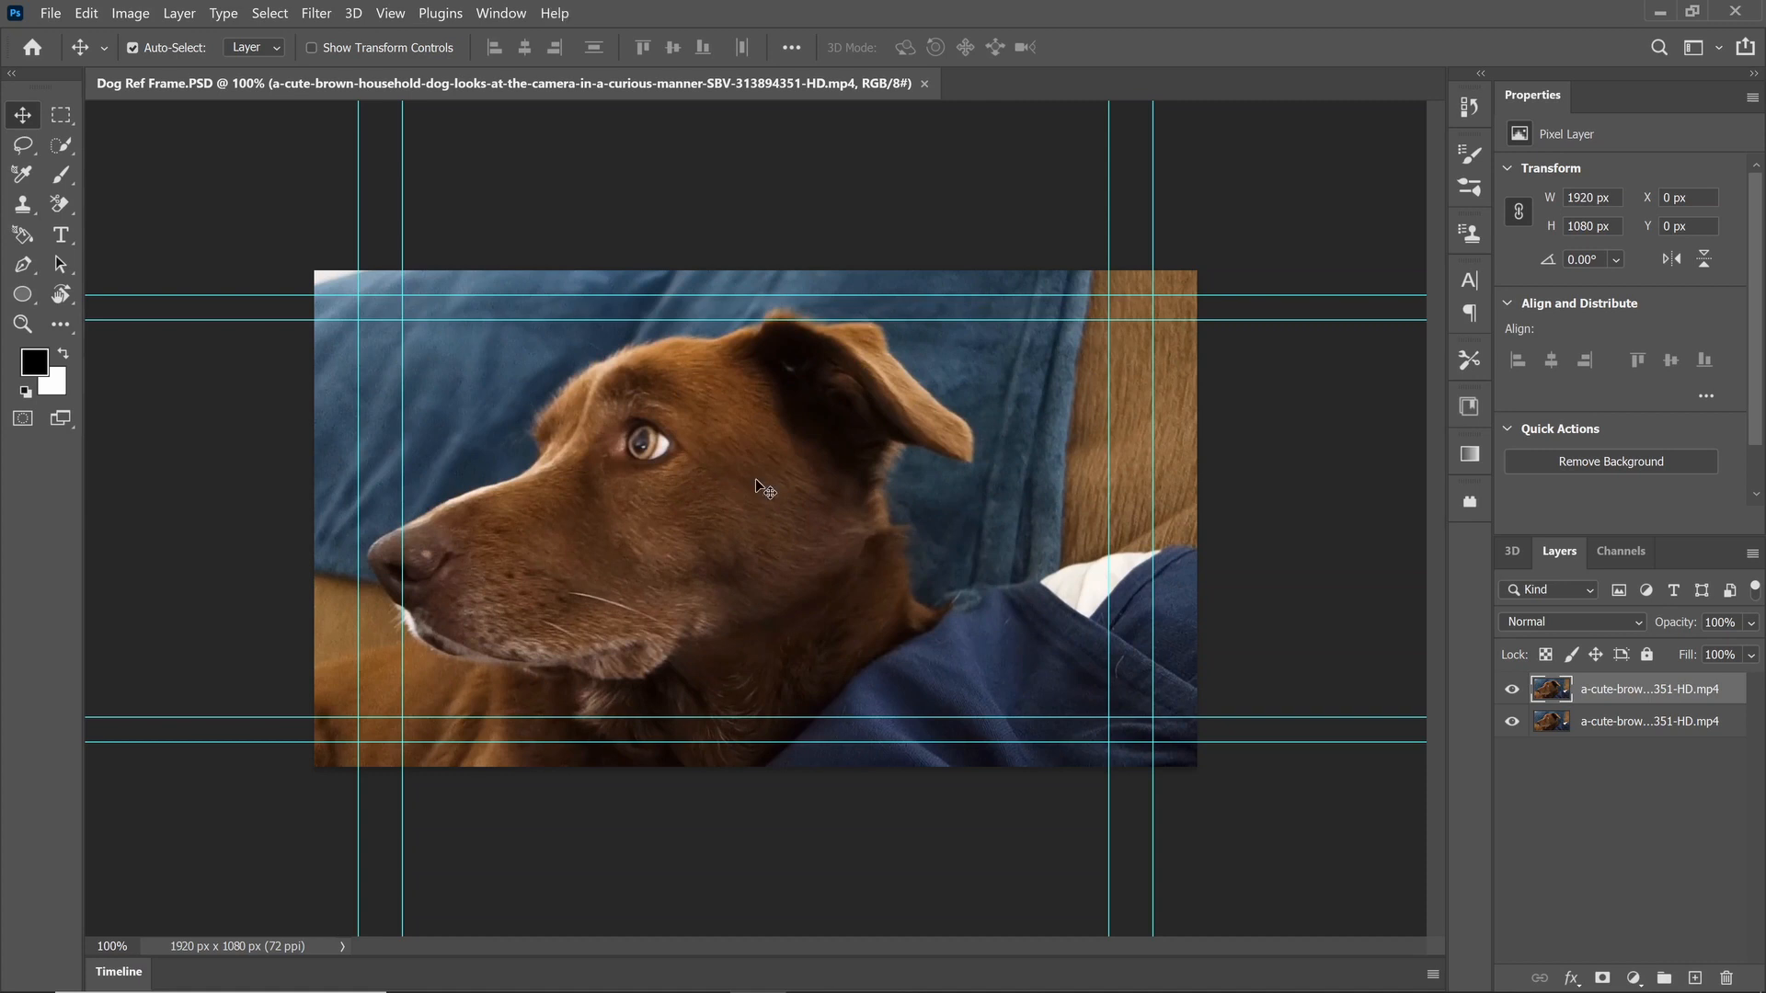
Step: Merge the two dog clip layers into a single layer
key("ctrl+plus")
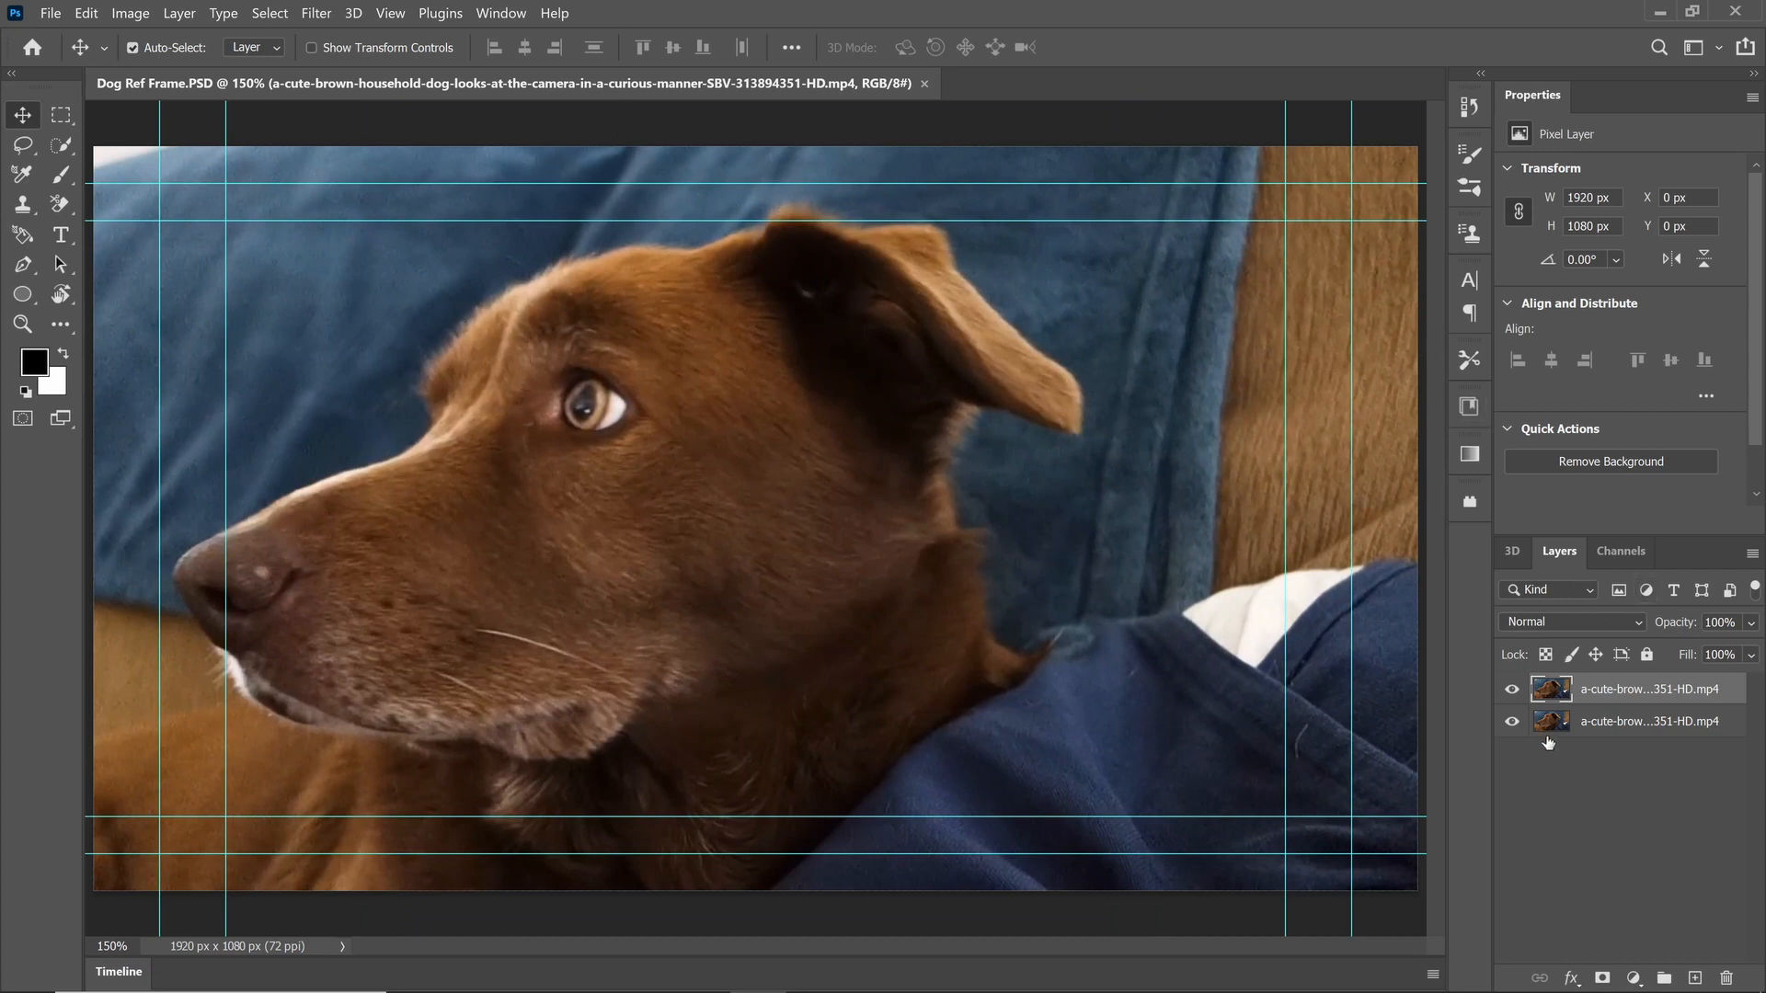
left_click(1586, 722, "shift")
key("ctrl+e")
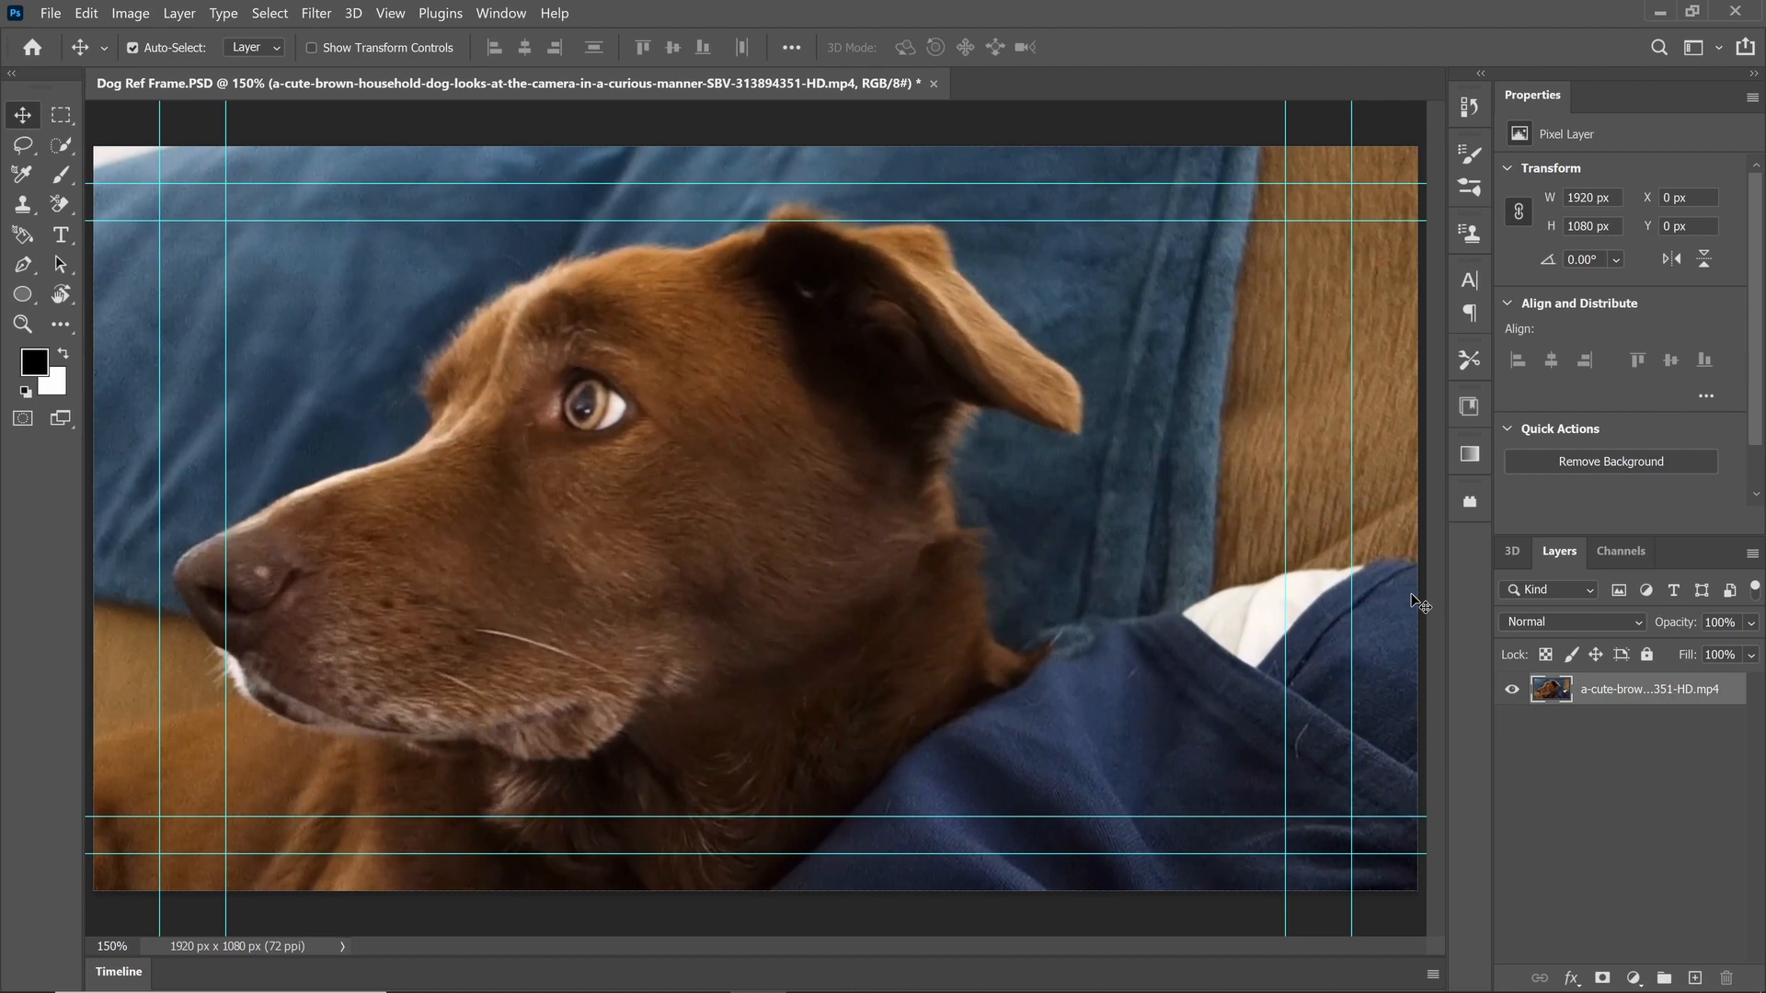
Step: Open the cartoon image dog-SBI-300632818 from the Desktop's Dog Tatoo folder
key("ctrl+o")
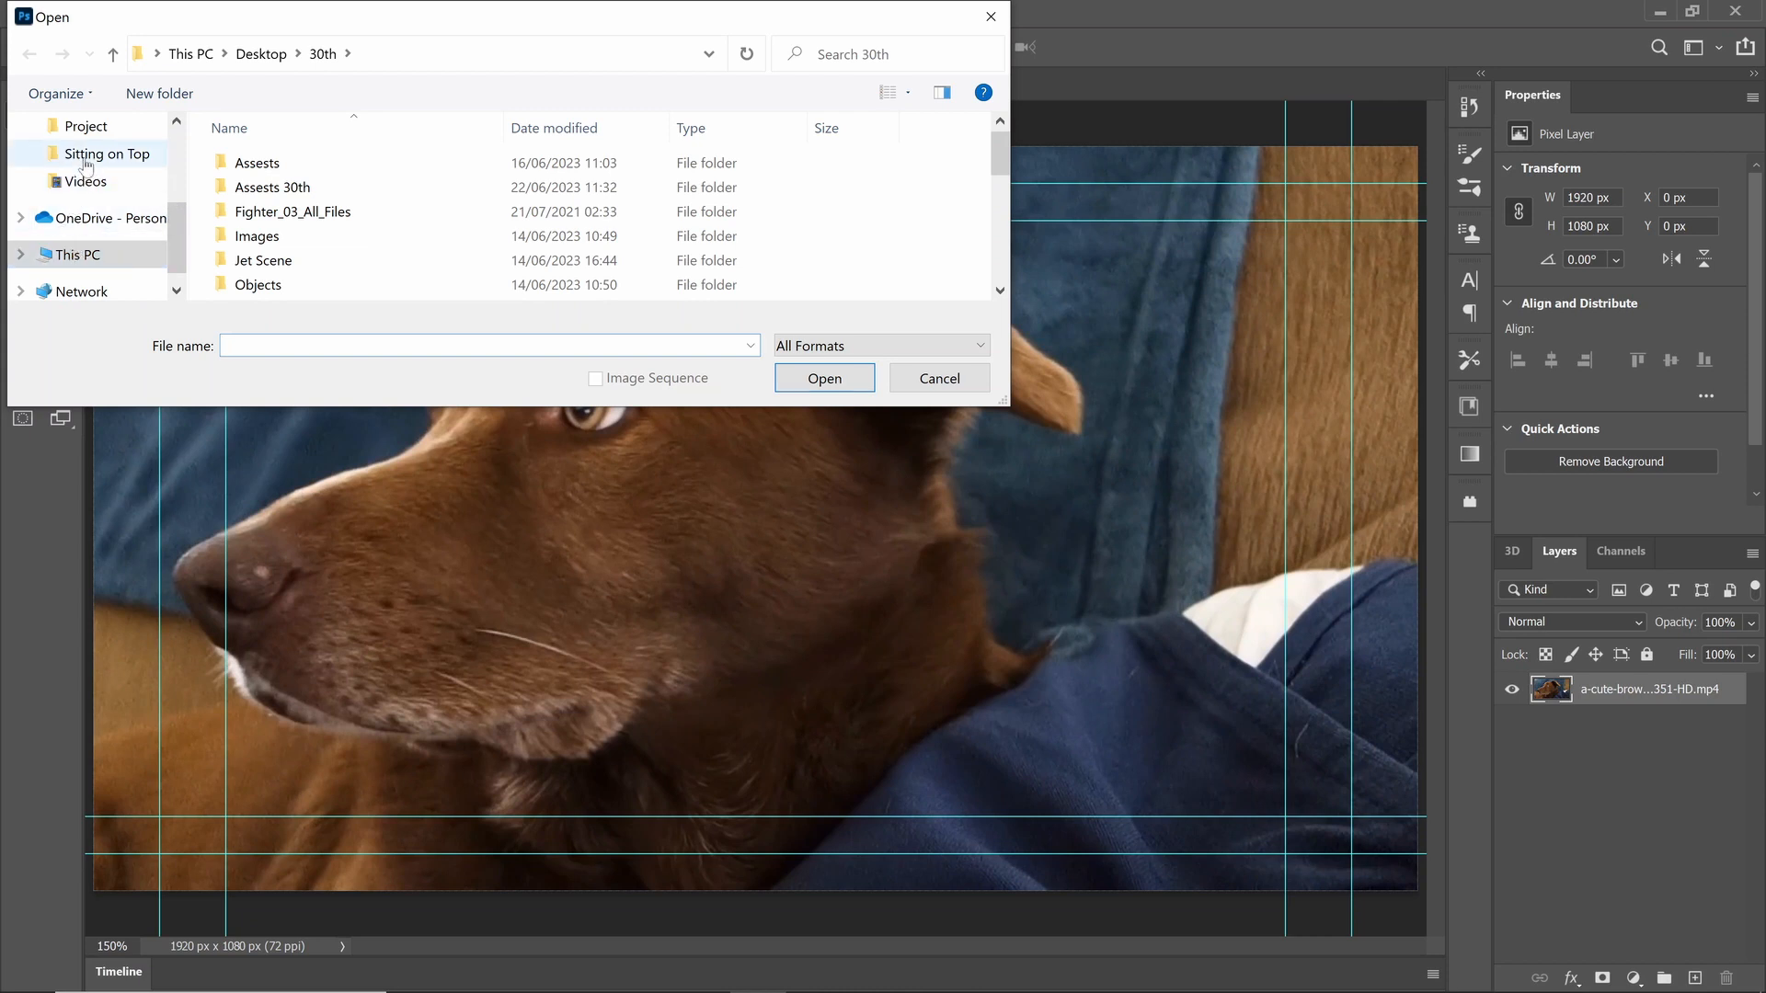
scroll(92, 166, "up", 3)
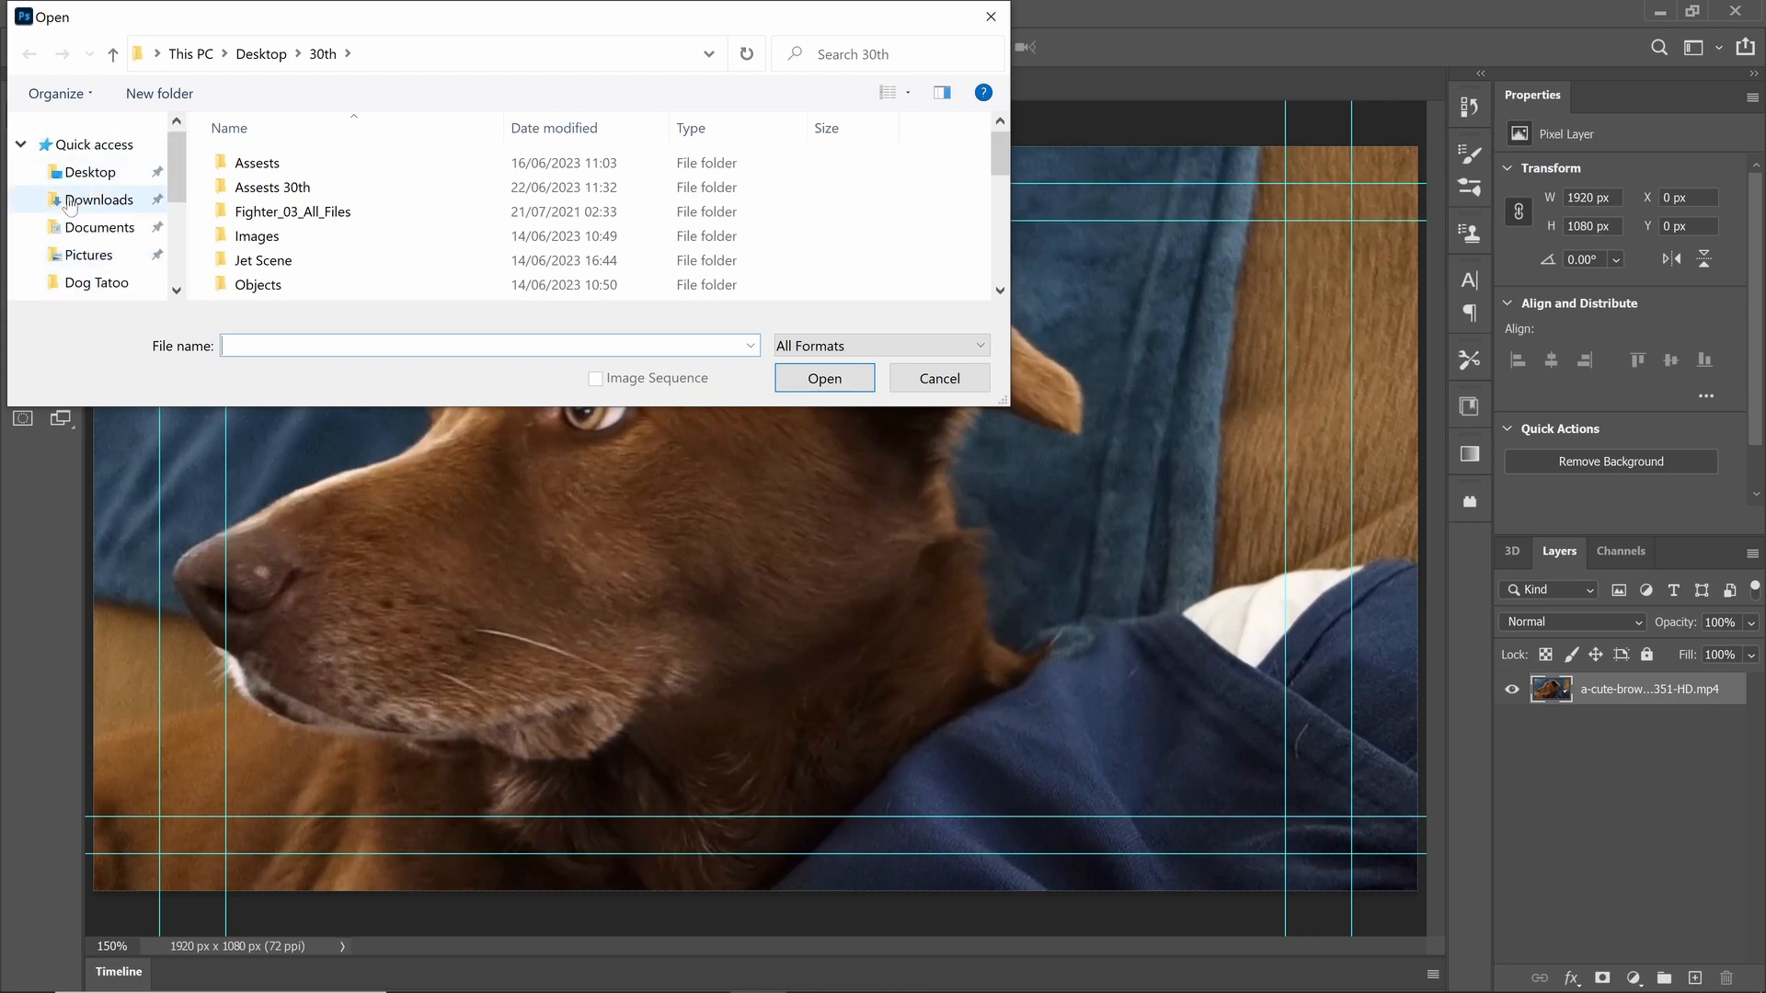
left_click(101, 174)
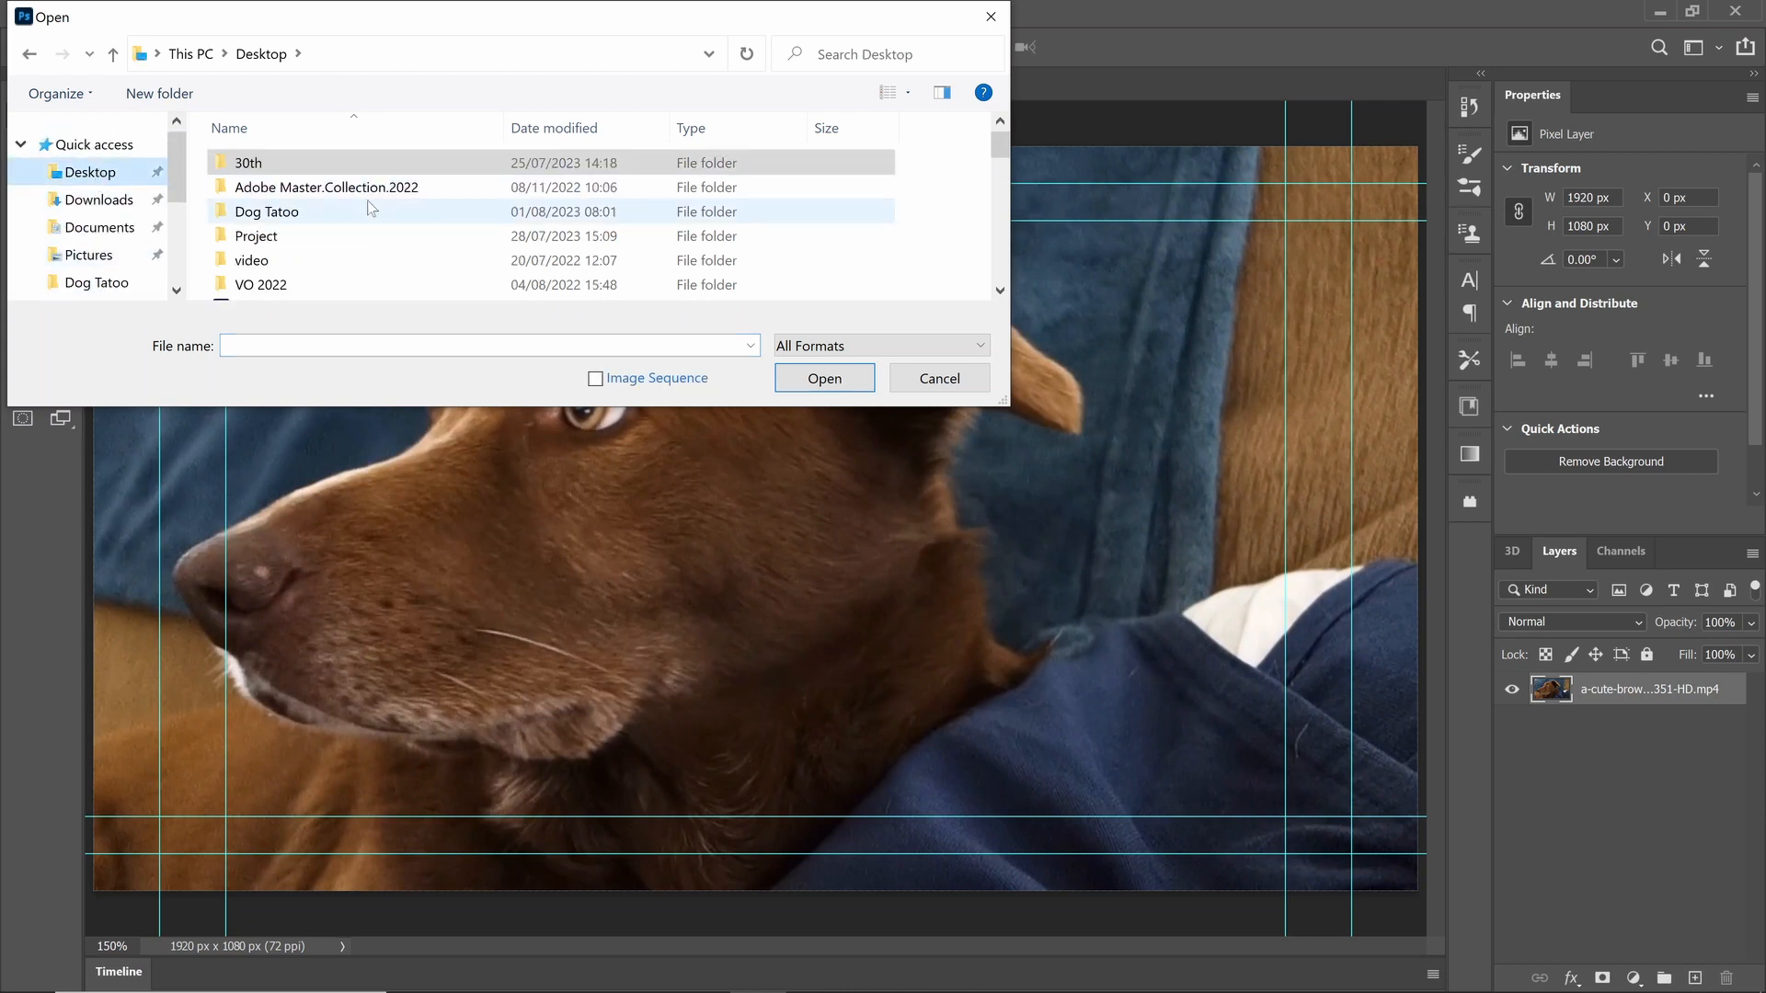
double_click(259, 219)
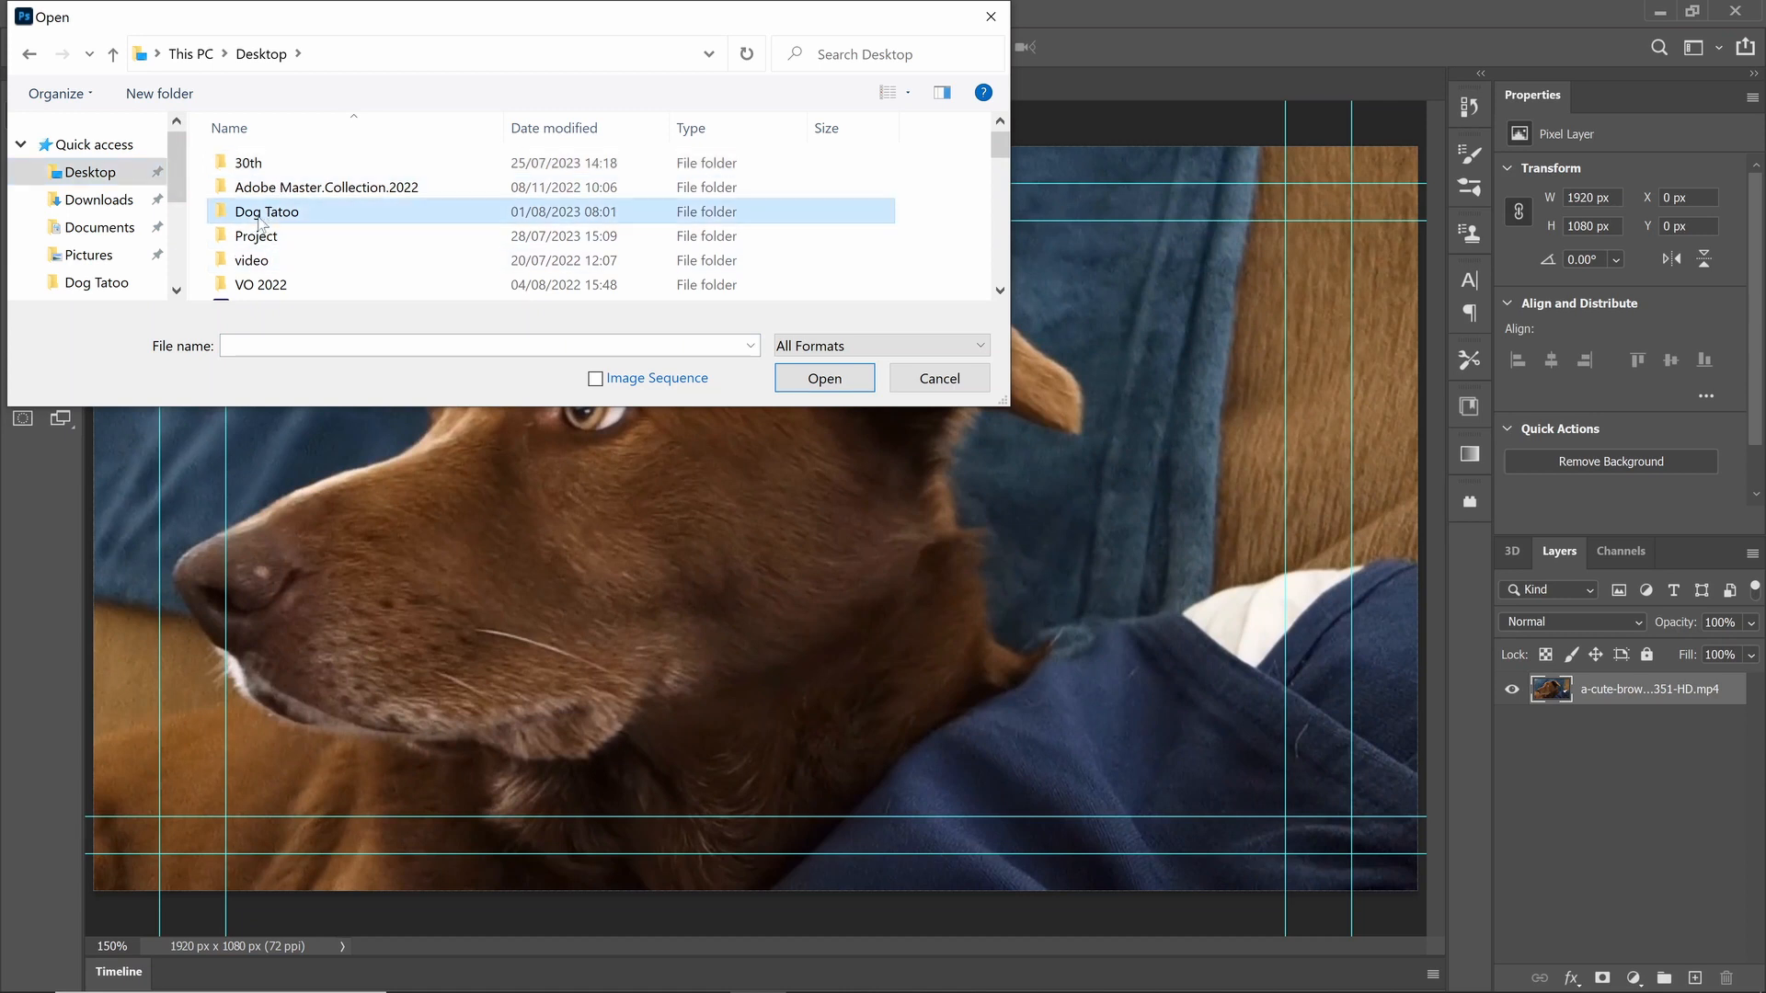
left_click(528, 184)
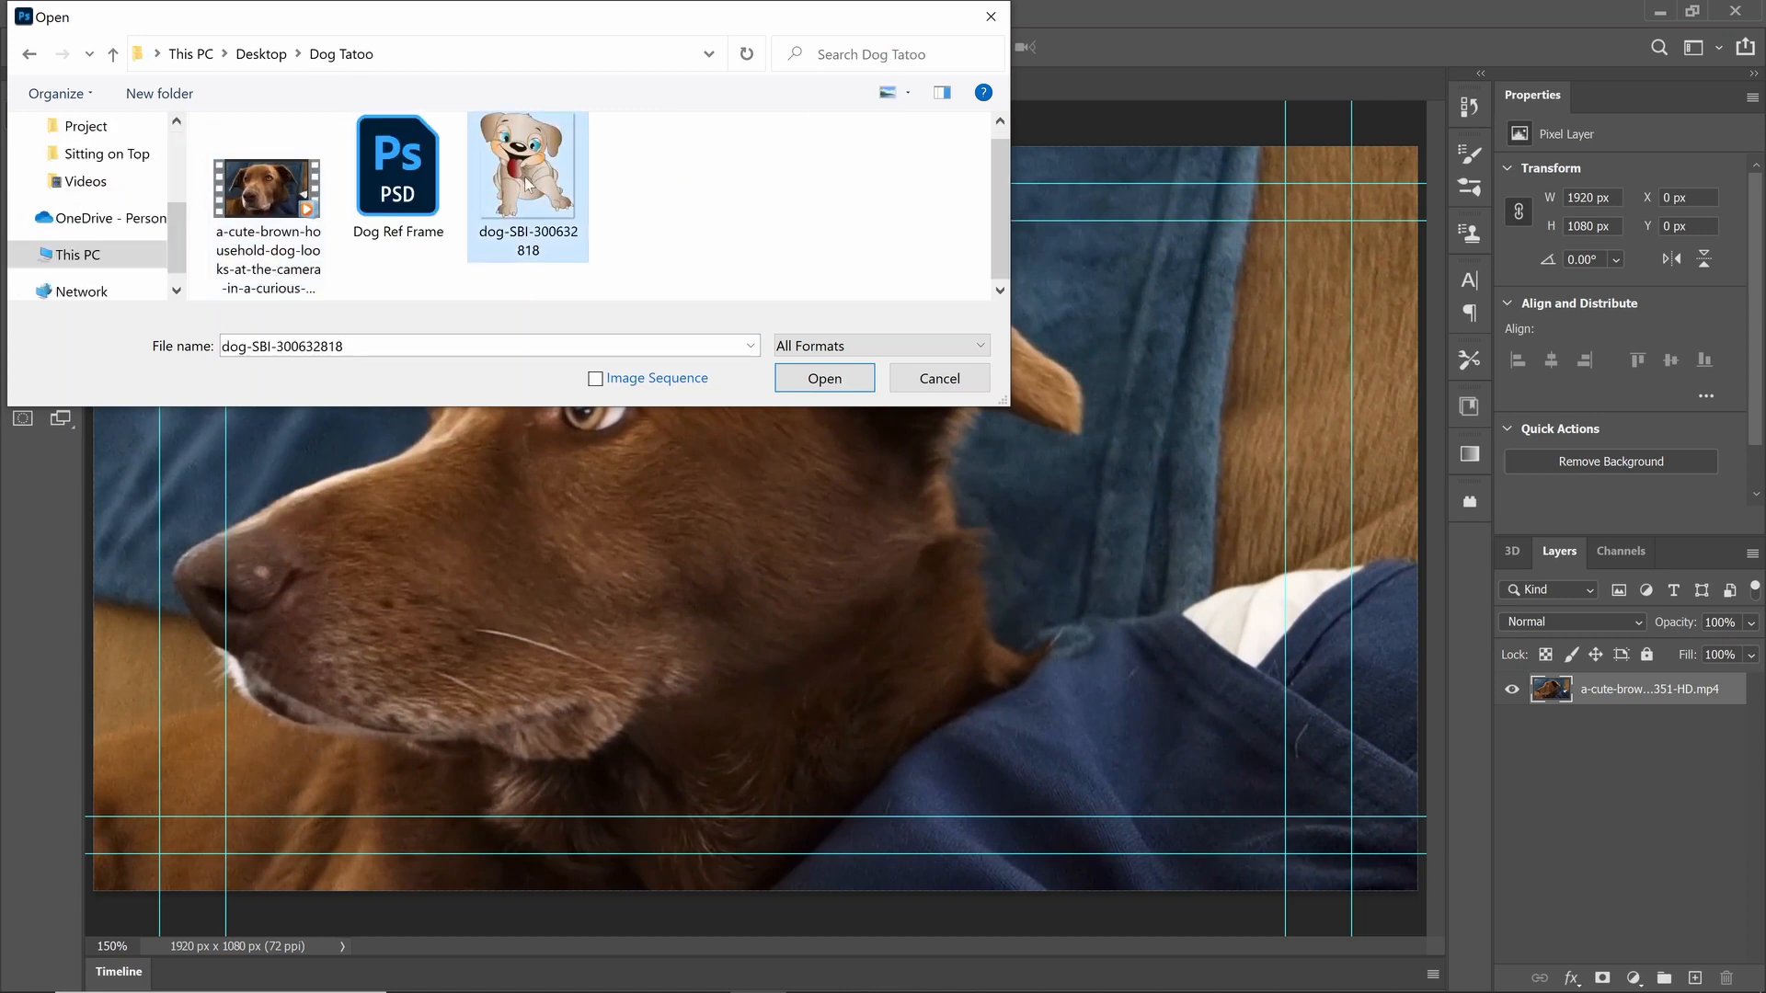
left_click(825, 378)
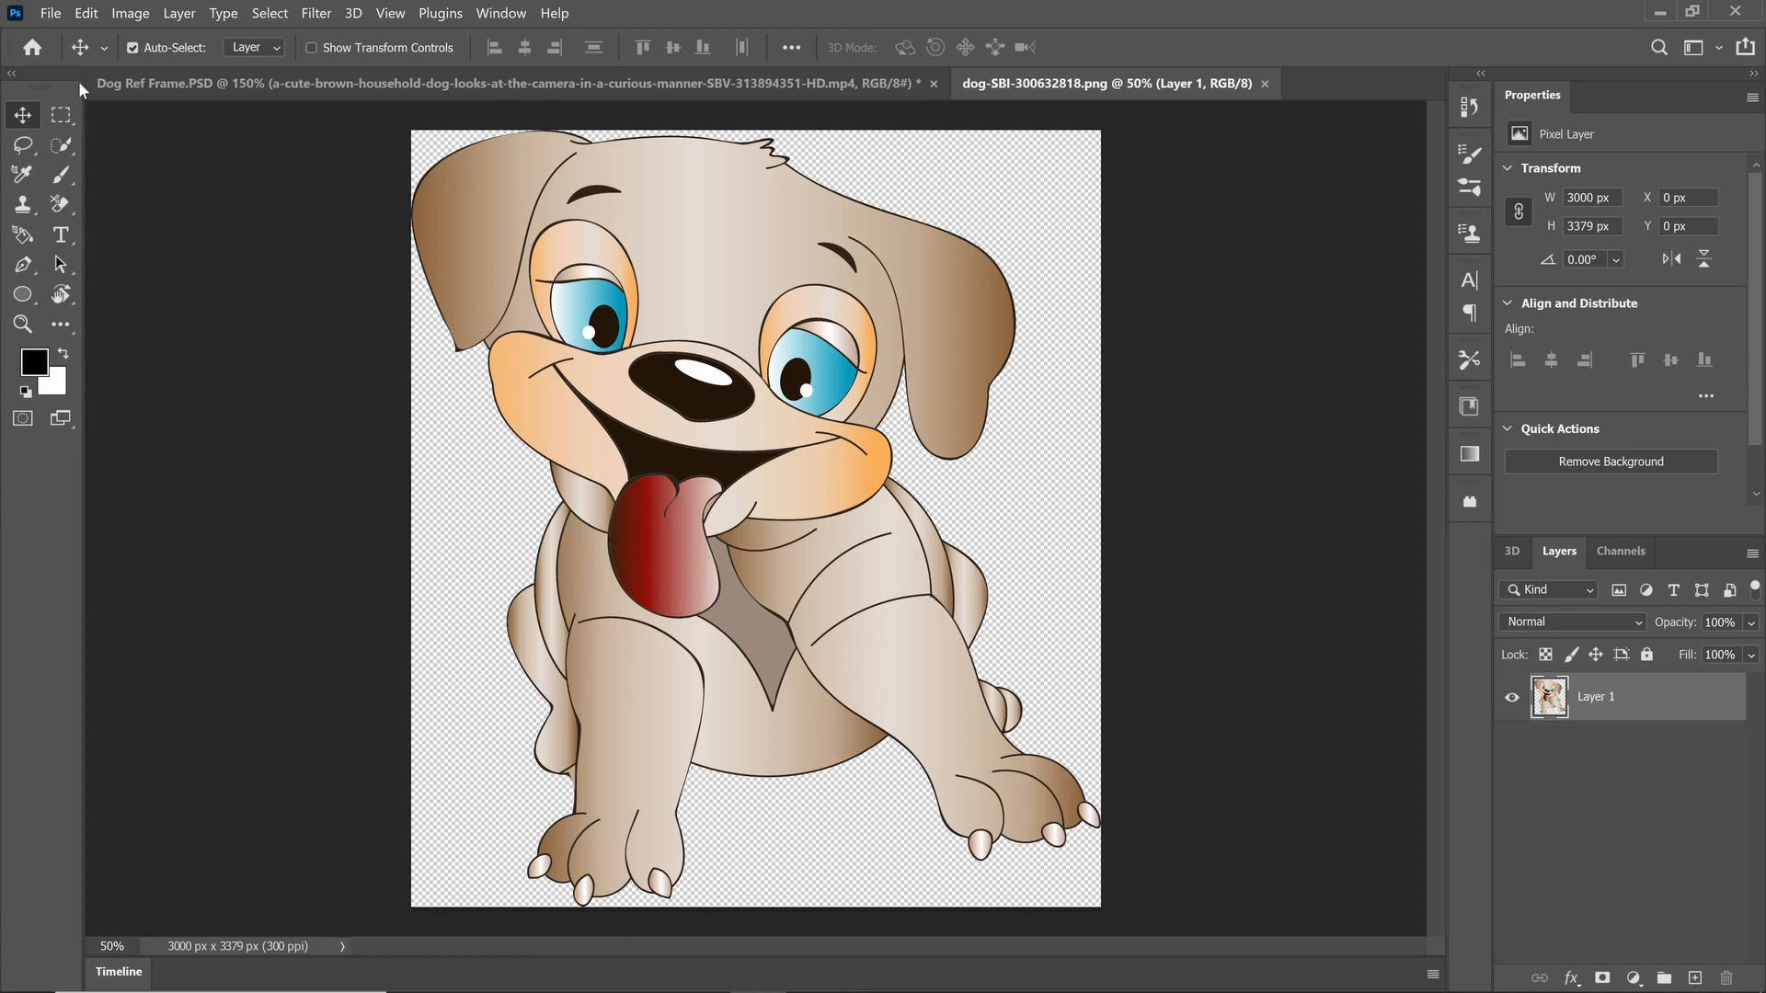
Step: Copy the cartoon dog layer into the Dog Ref Frame document with the Move tool
left_click(79, 50)
left_click(19, 122)
left_click_drag(855, 396, 730, 459)
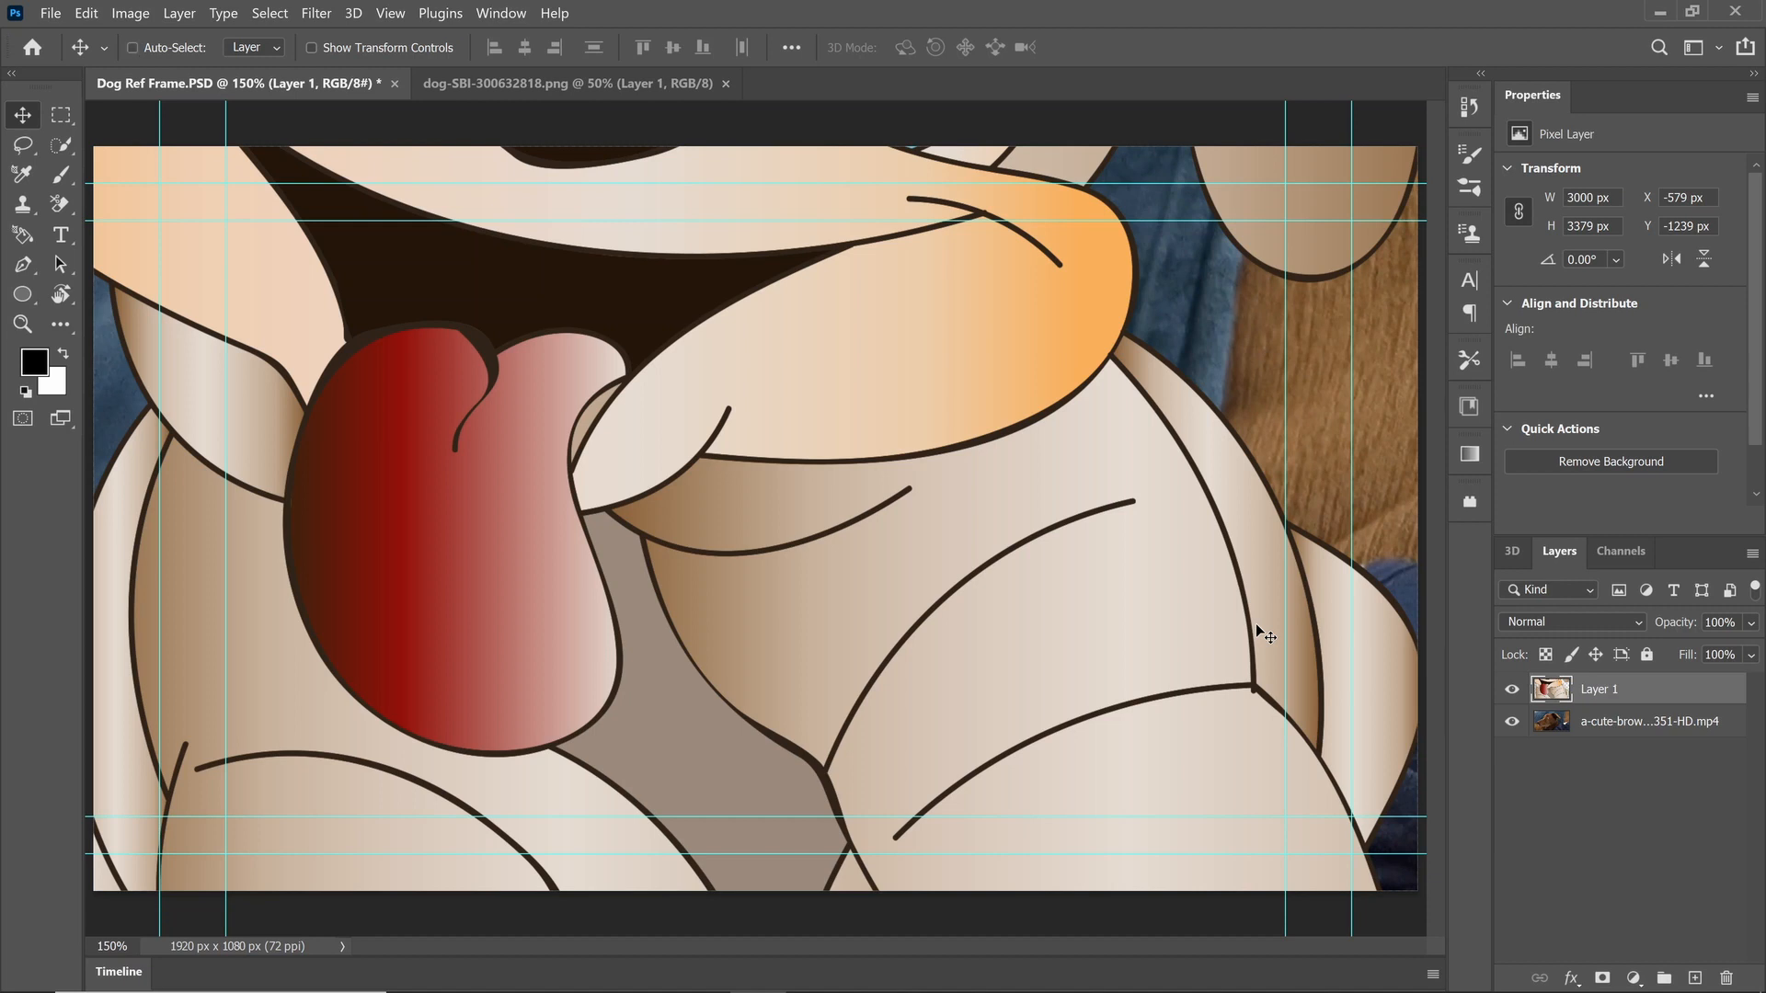
Step: Free-transform the cartoon dog down to about 18.44% and place it over the real dog's head
key("ctrl+t")
key("ctrl+0")
left_click_drag(1083, 118, 619, 737)
left_click_drag(490, 767, 718, 482)
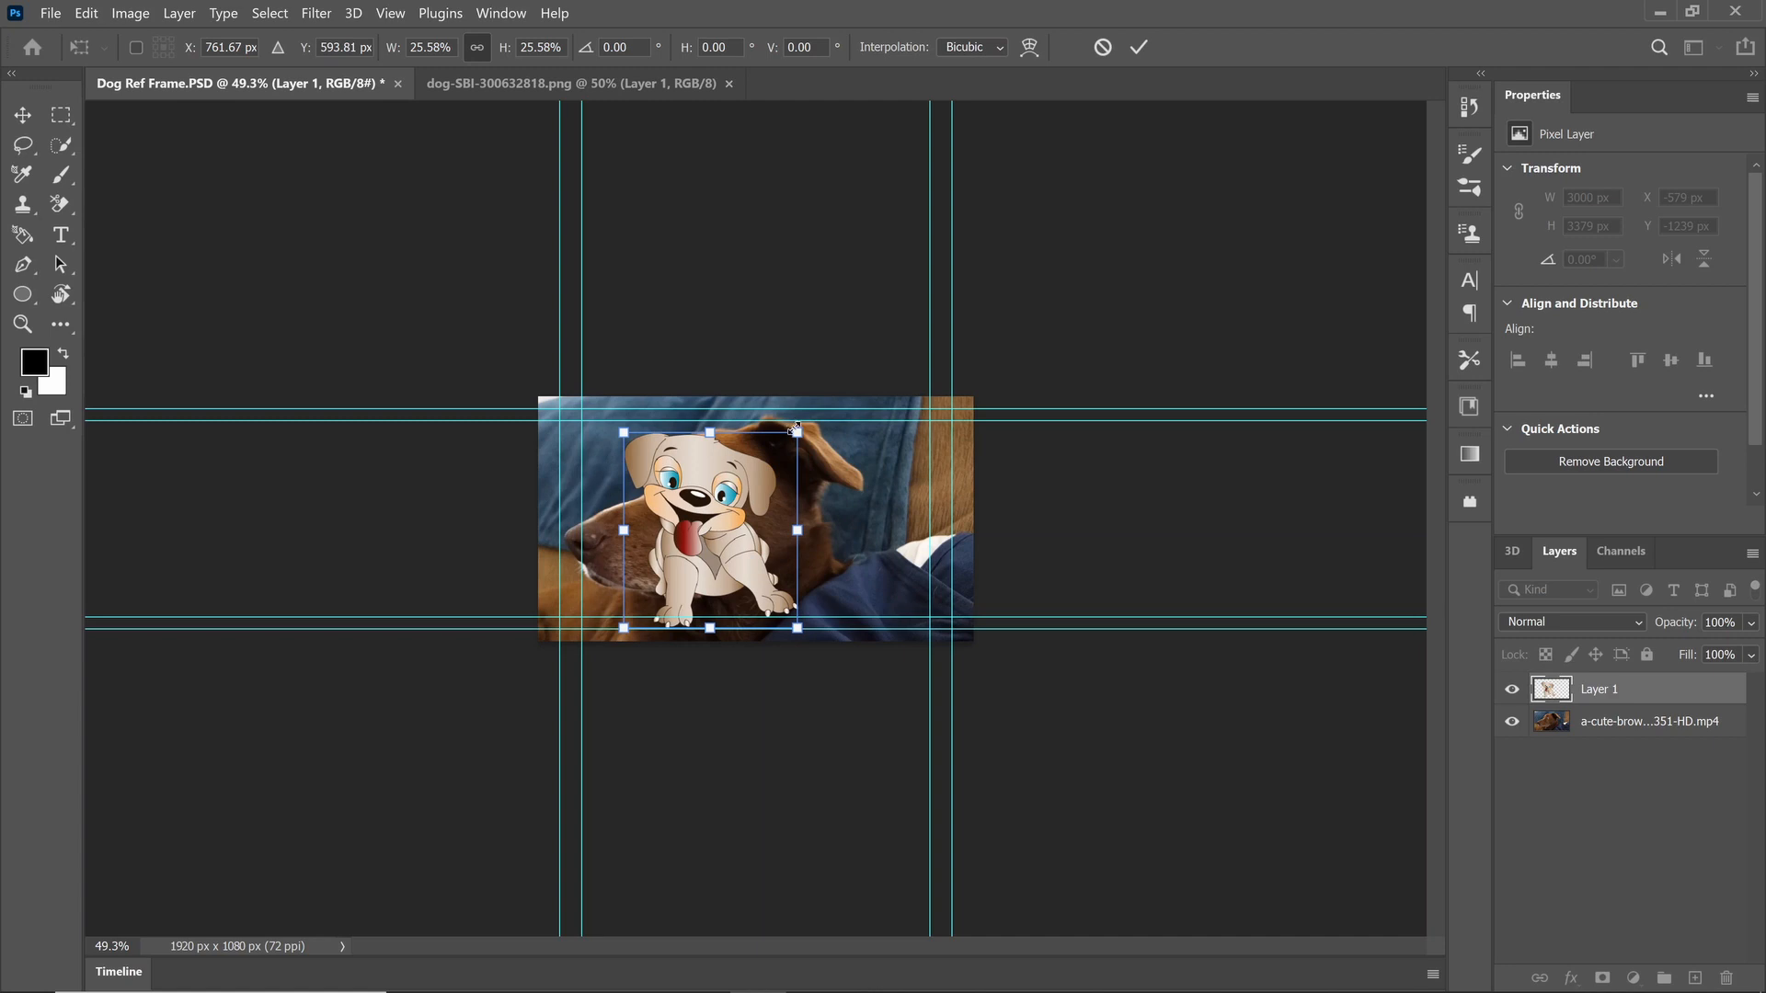
left_click_drag(796, 432, 747, 487)
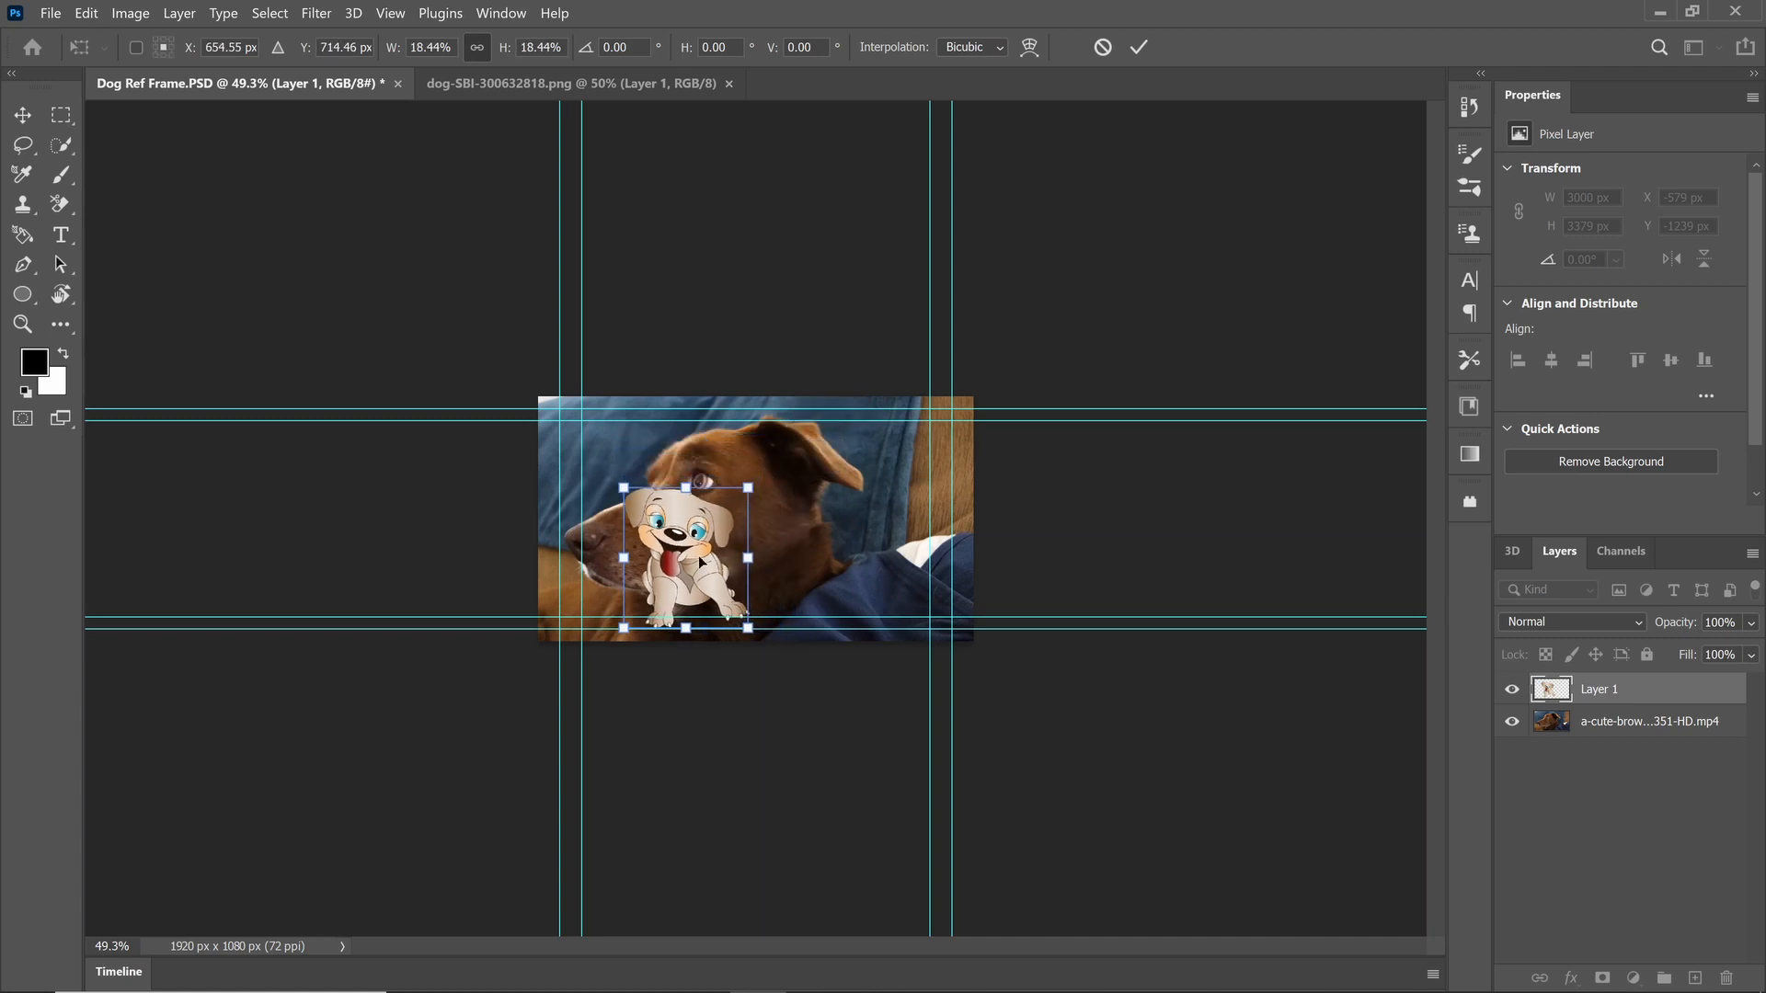
left_click_drag(717, 560, 770, 507)
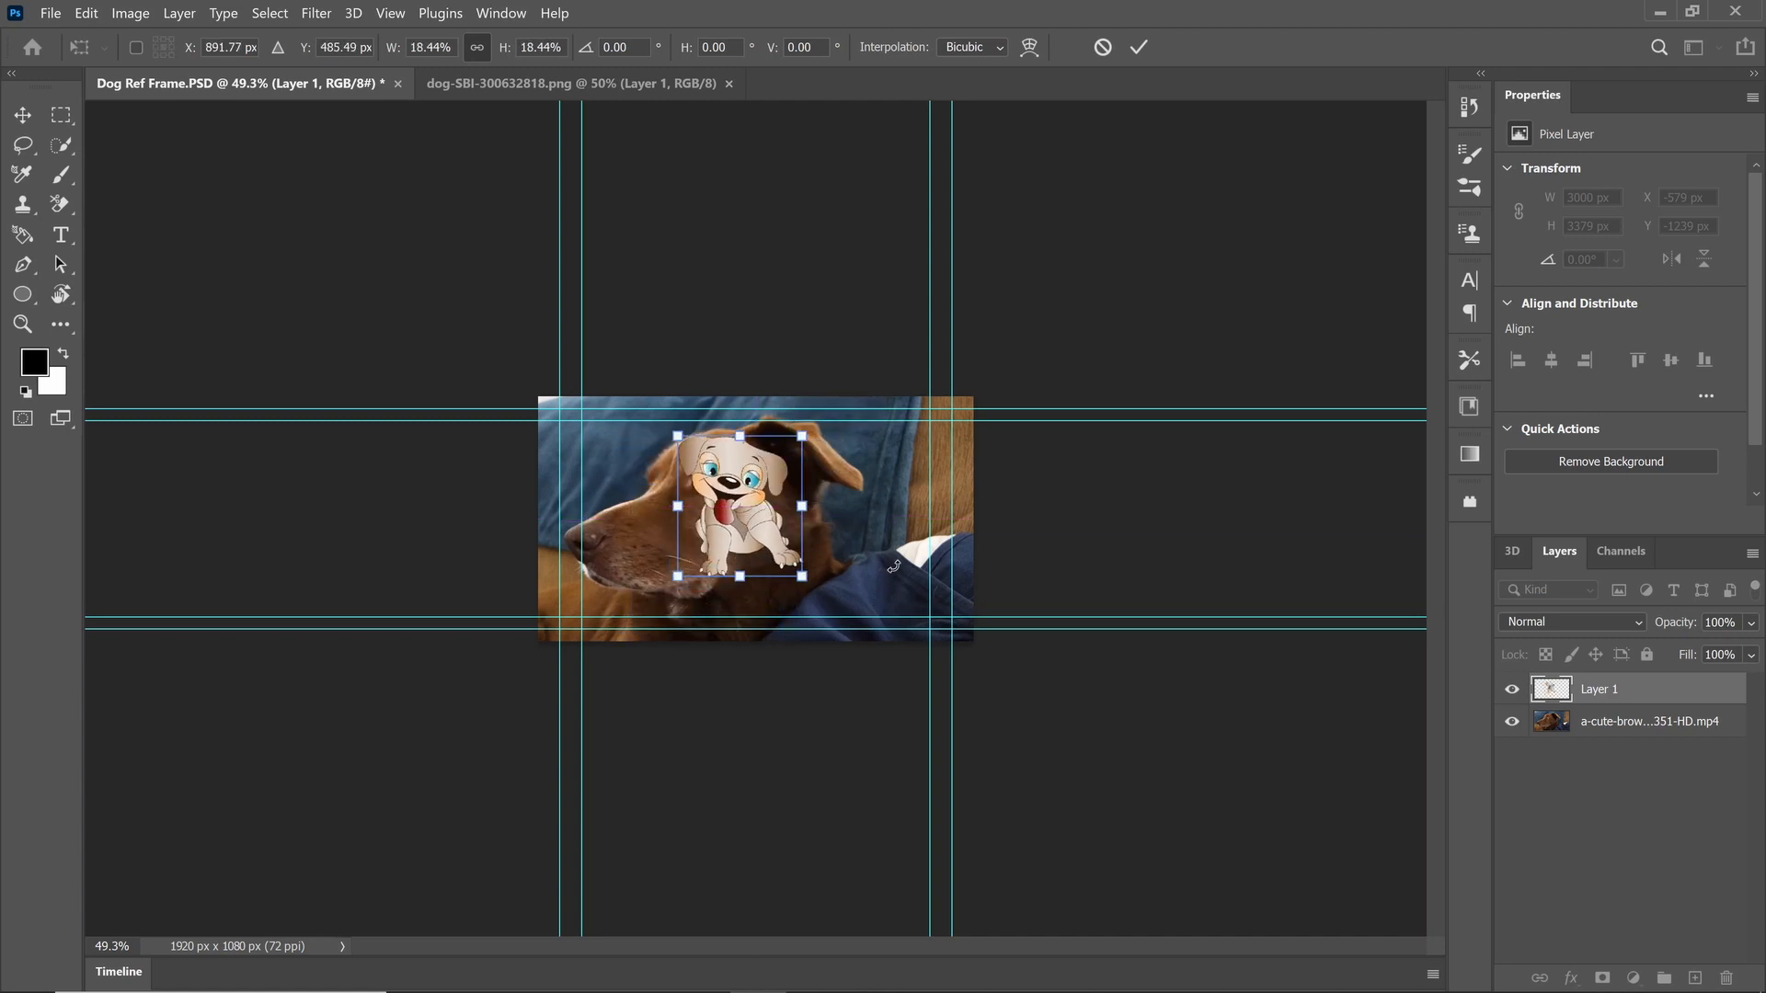
key("ctrl+0")
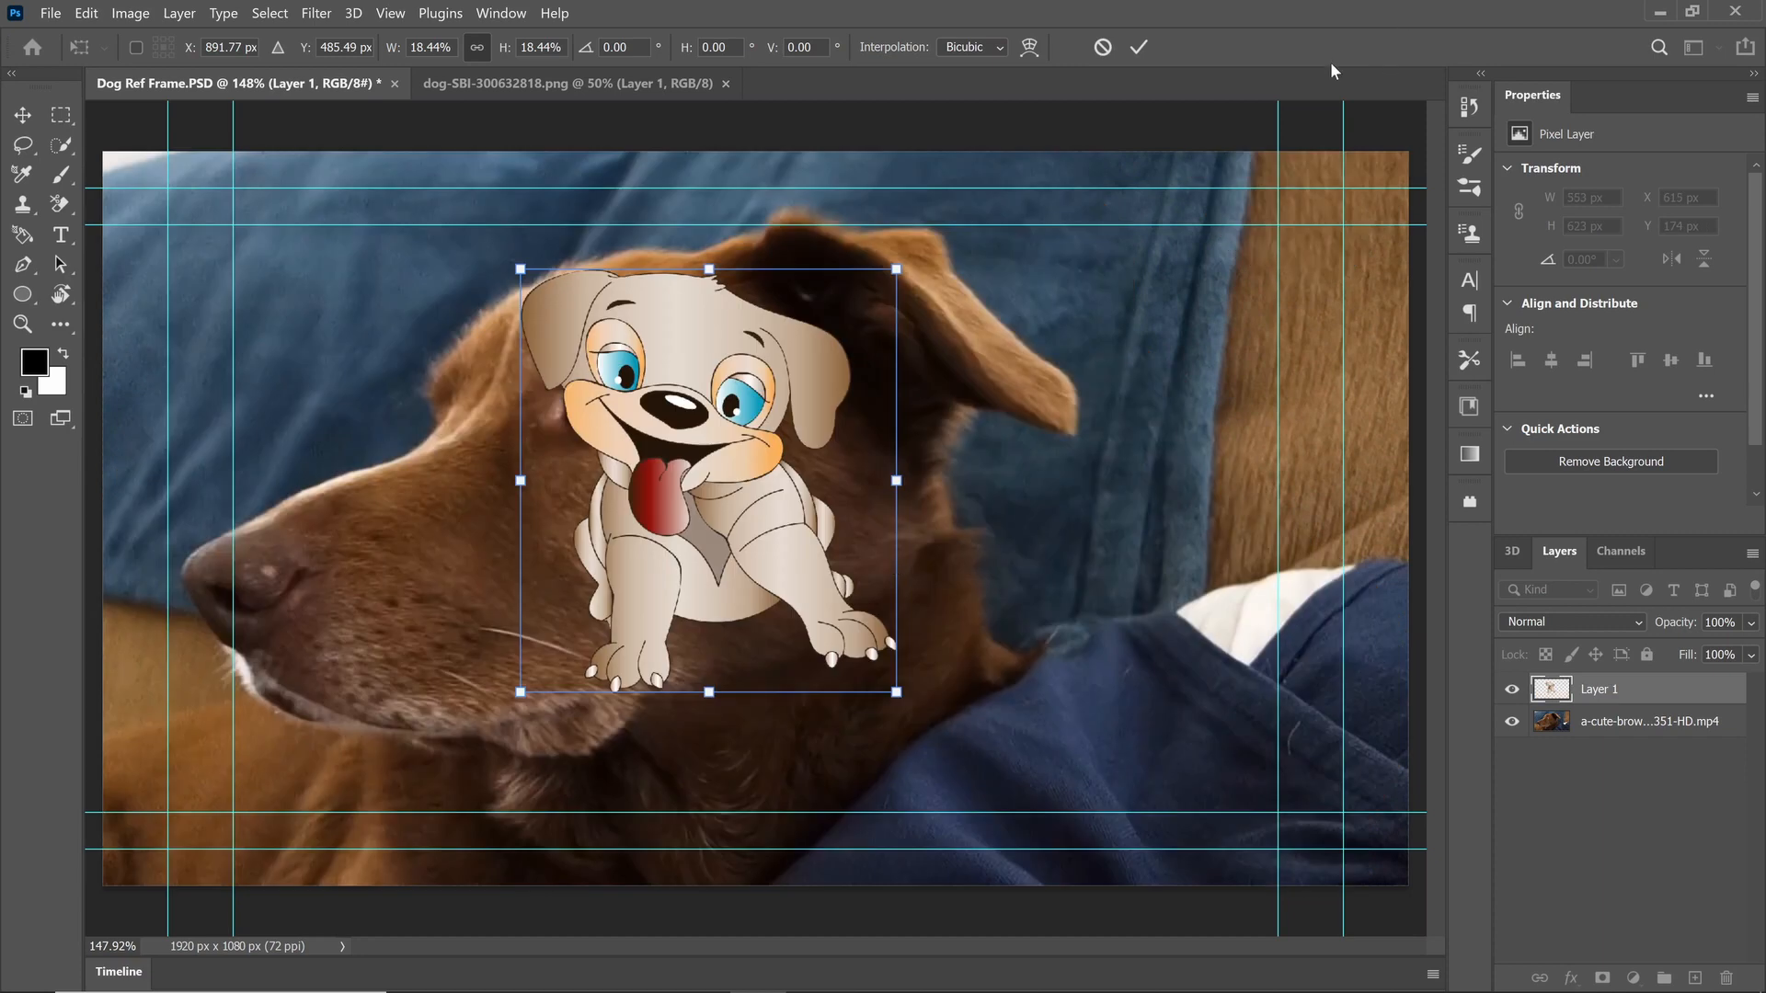
Step: Shrink the cartoon dog to about 7.17%, rotate it about -16.56° and position it on the real dog's cheek
left_click_drag(897, 270, 829, 391)
left_click_drag(818, 418, 759, 524)
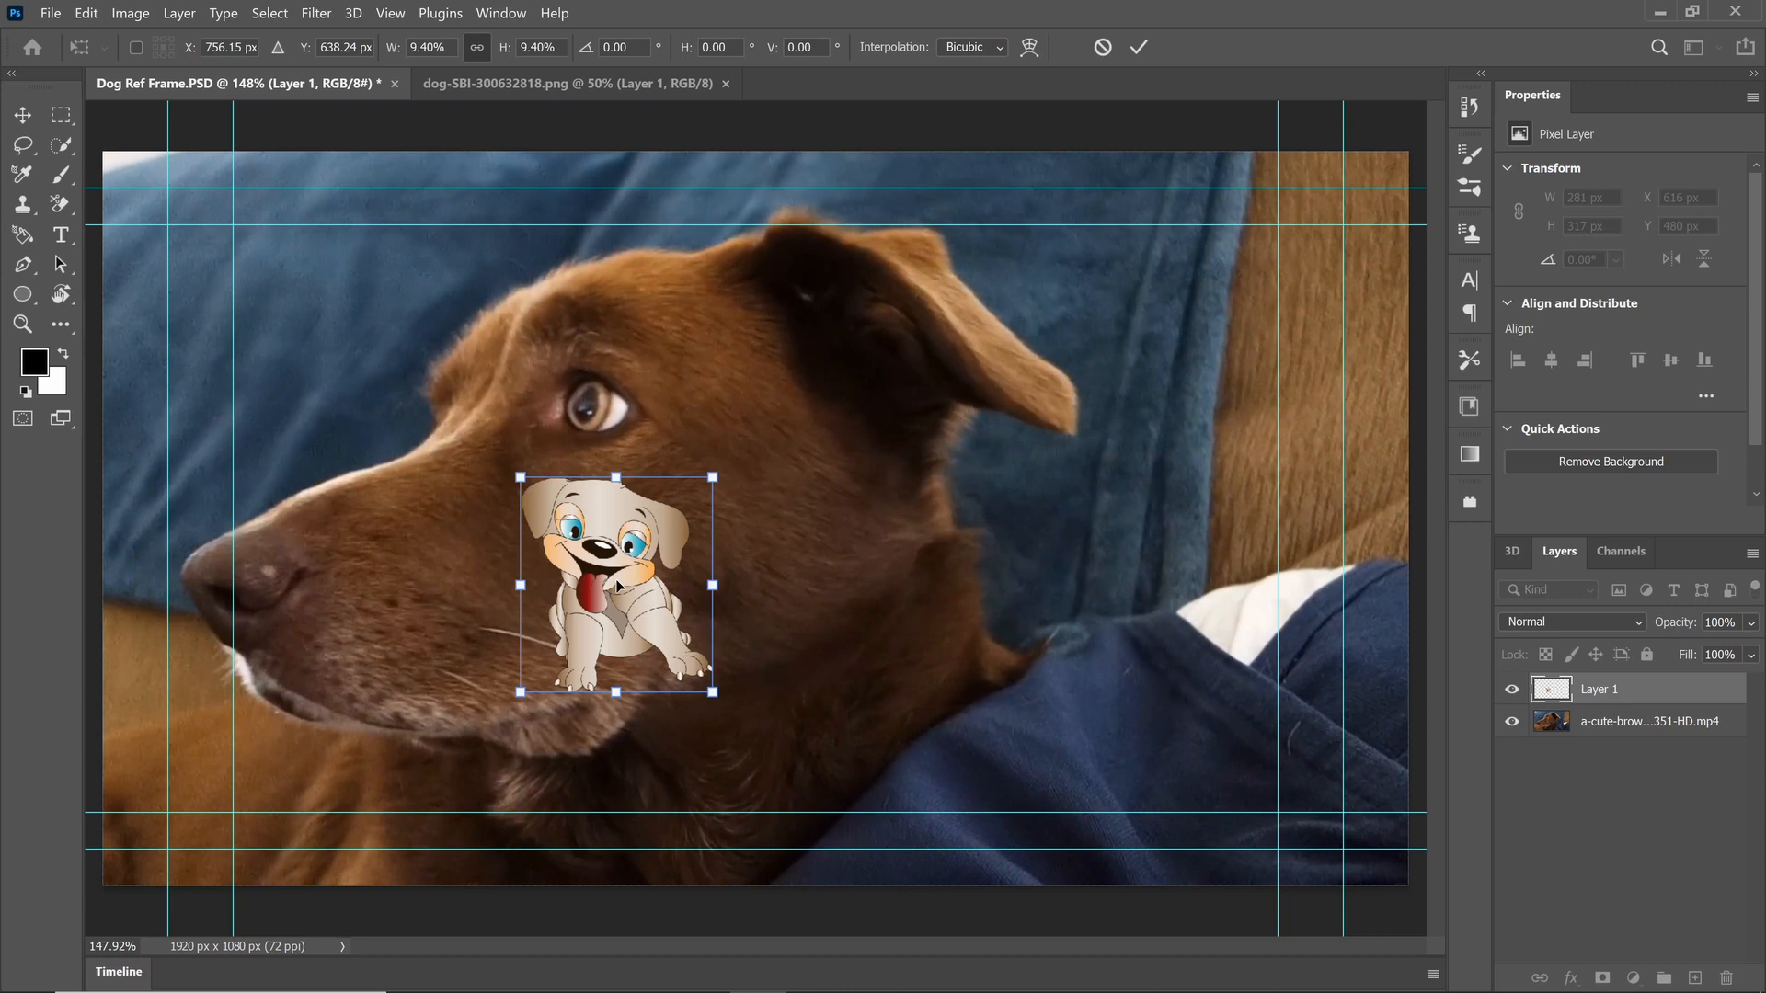
left_click_drag(626, 545, 705, 518)
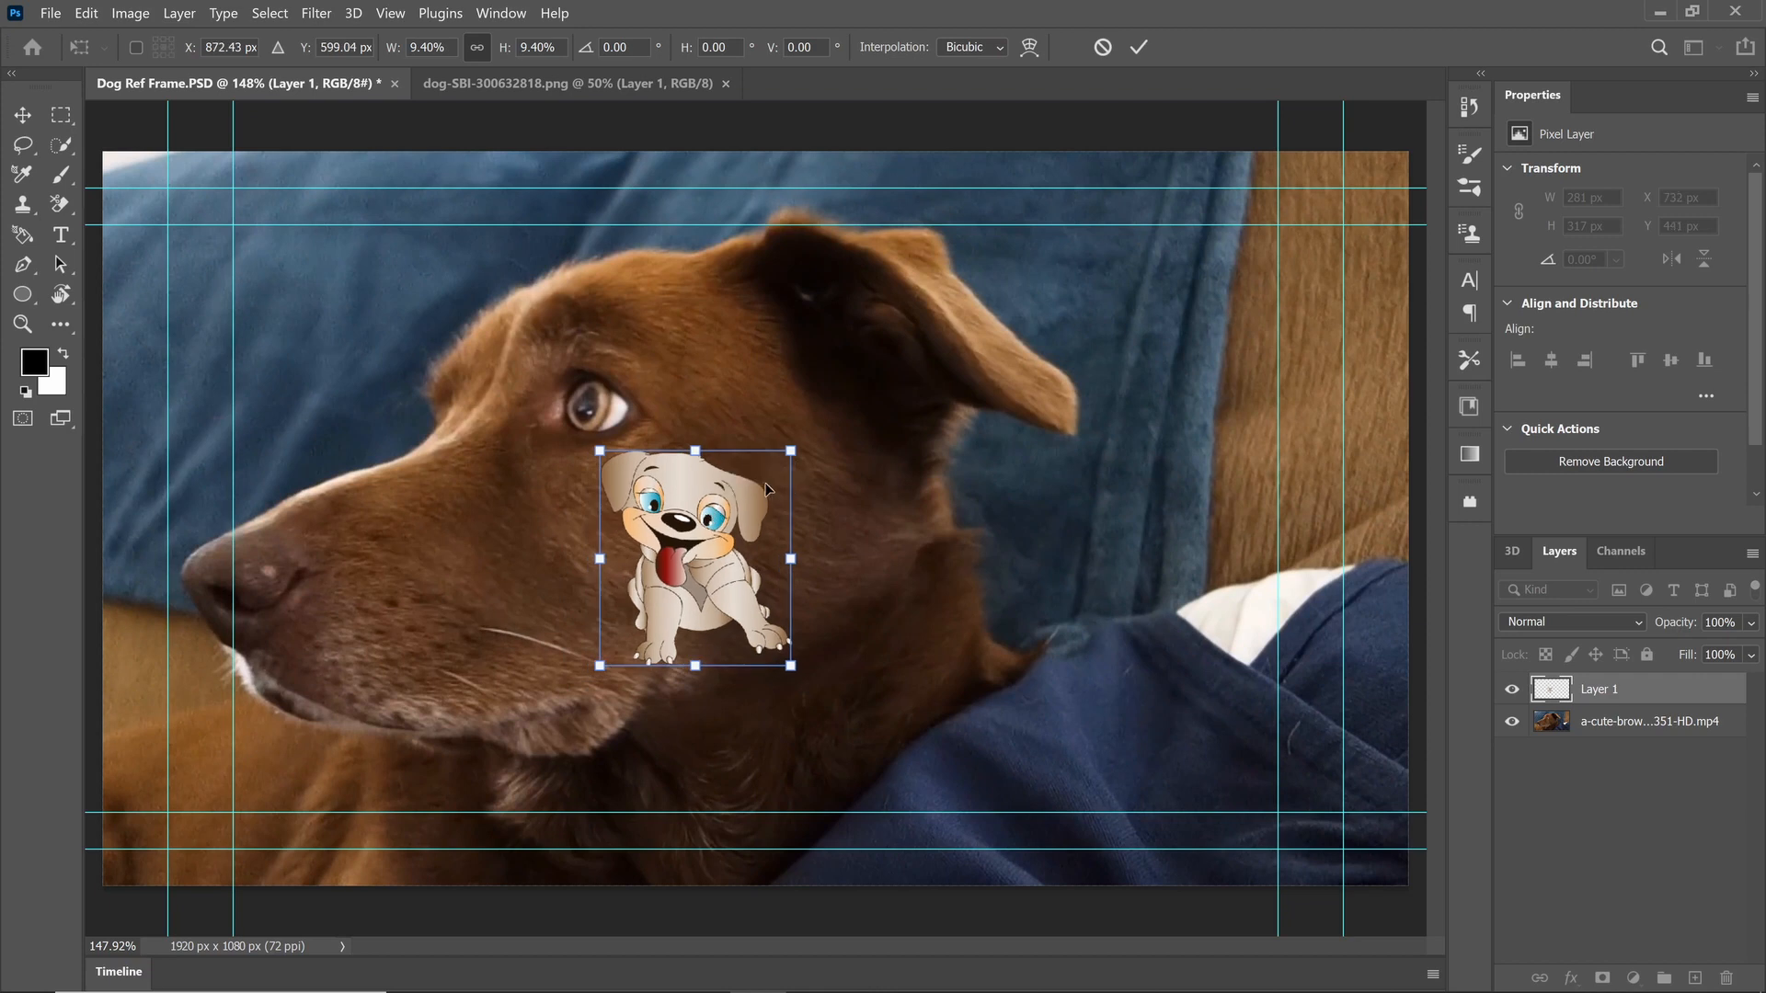
left_click_drag(790, 451, 765, 479)
left_click_drag(730, 573, 761, 519)
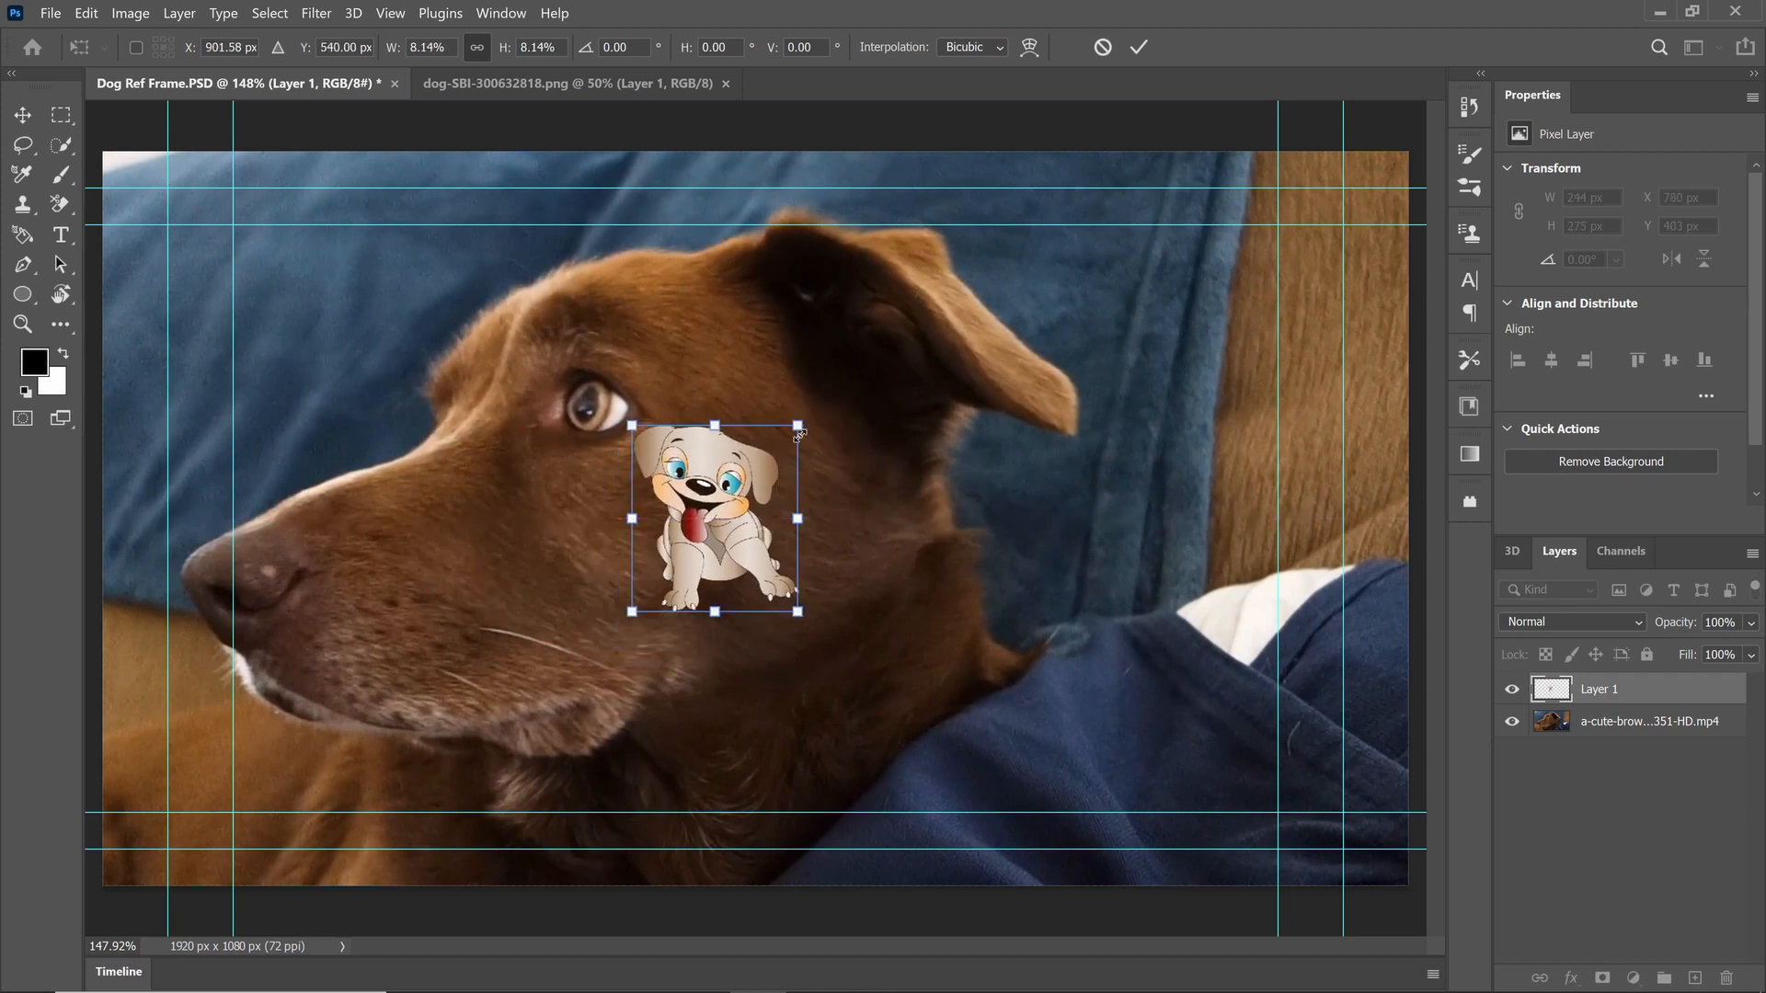
left_click_drag(797, 426, 778, 448)
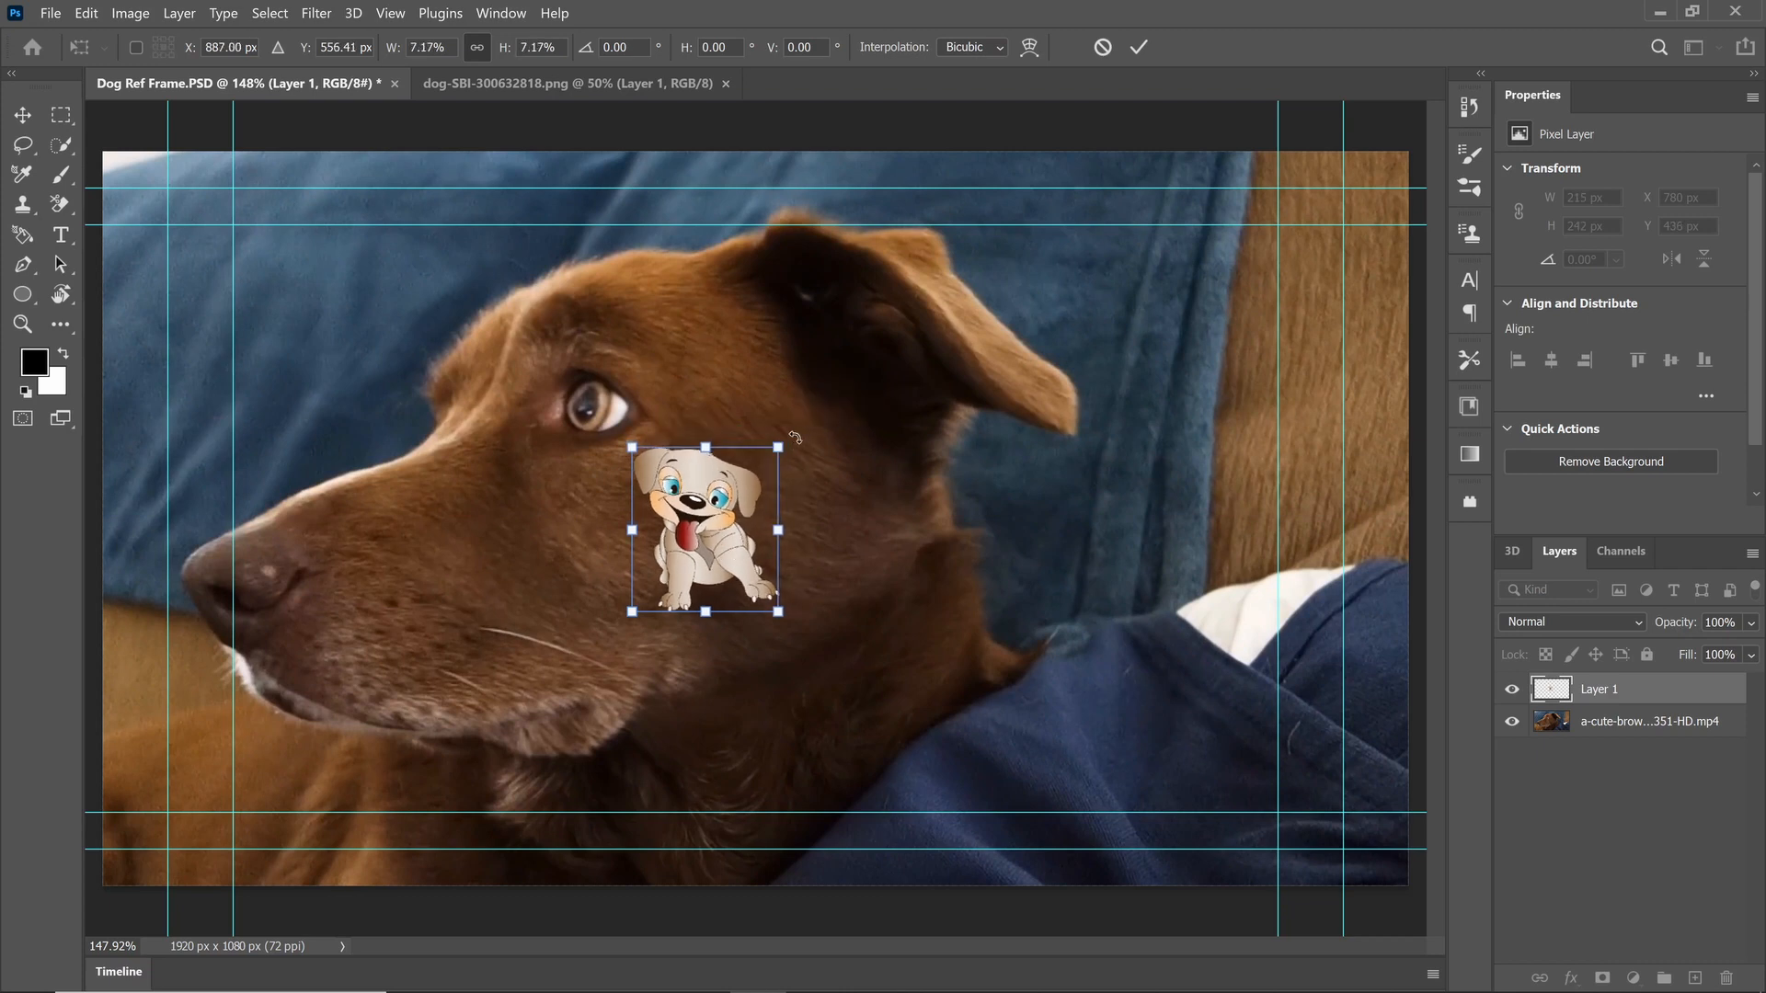
left_click_drag(792, 438, 763, 428)
left_click_drag(728, 509, 696, 532)
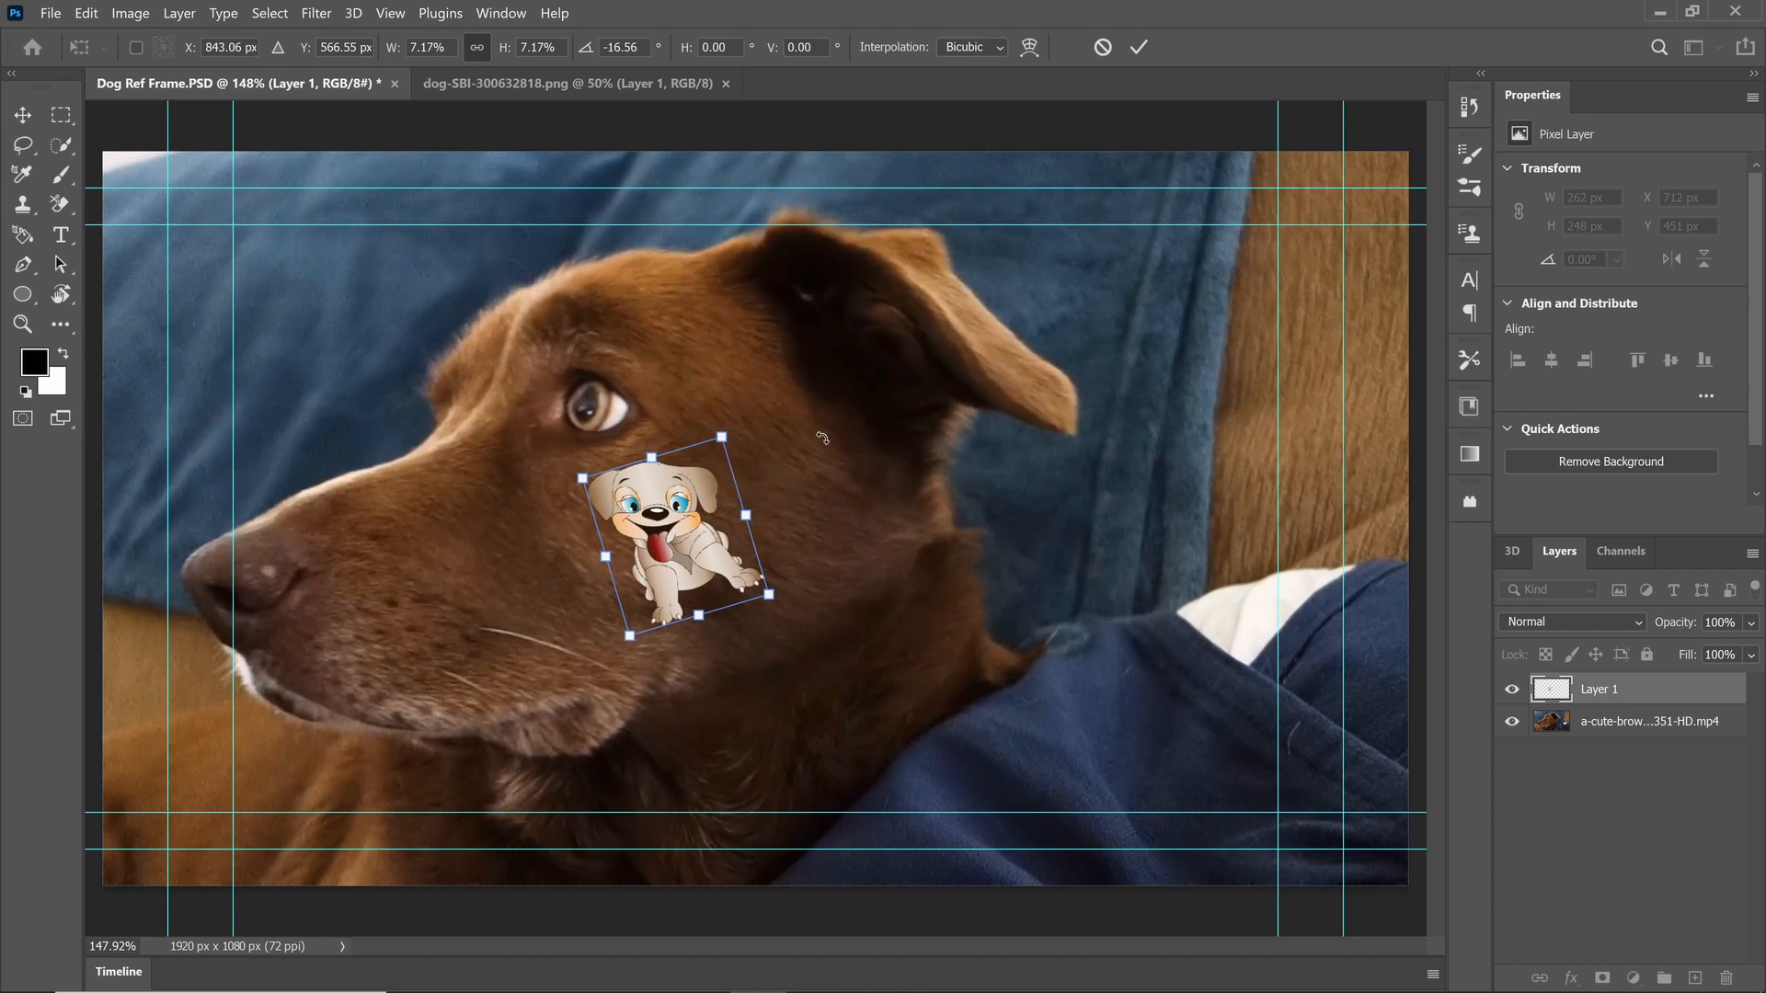
Step: Distort the cartoon dog's corners and side slightly outward to follow the shape of the cheek
right_click(682, 513)
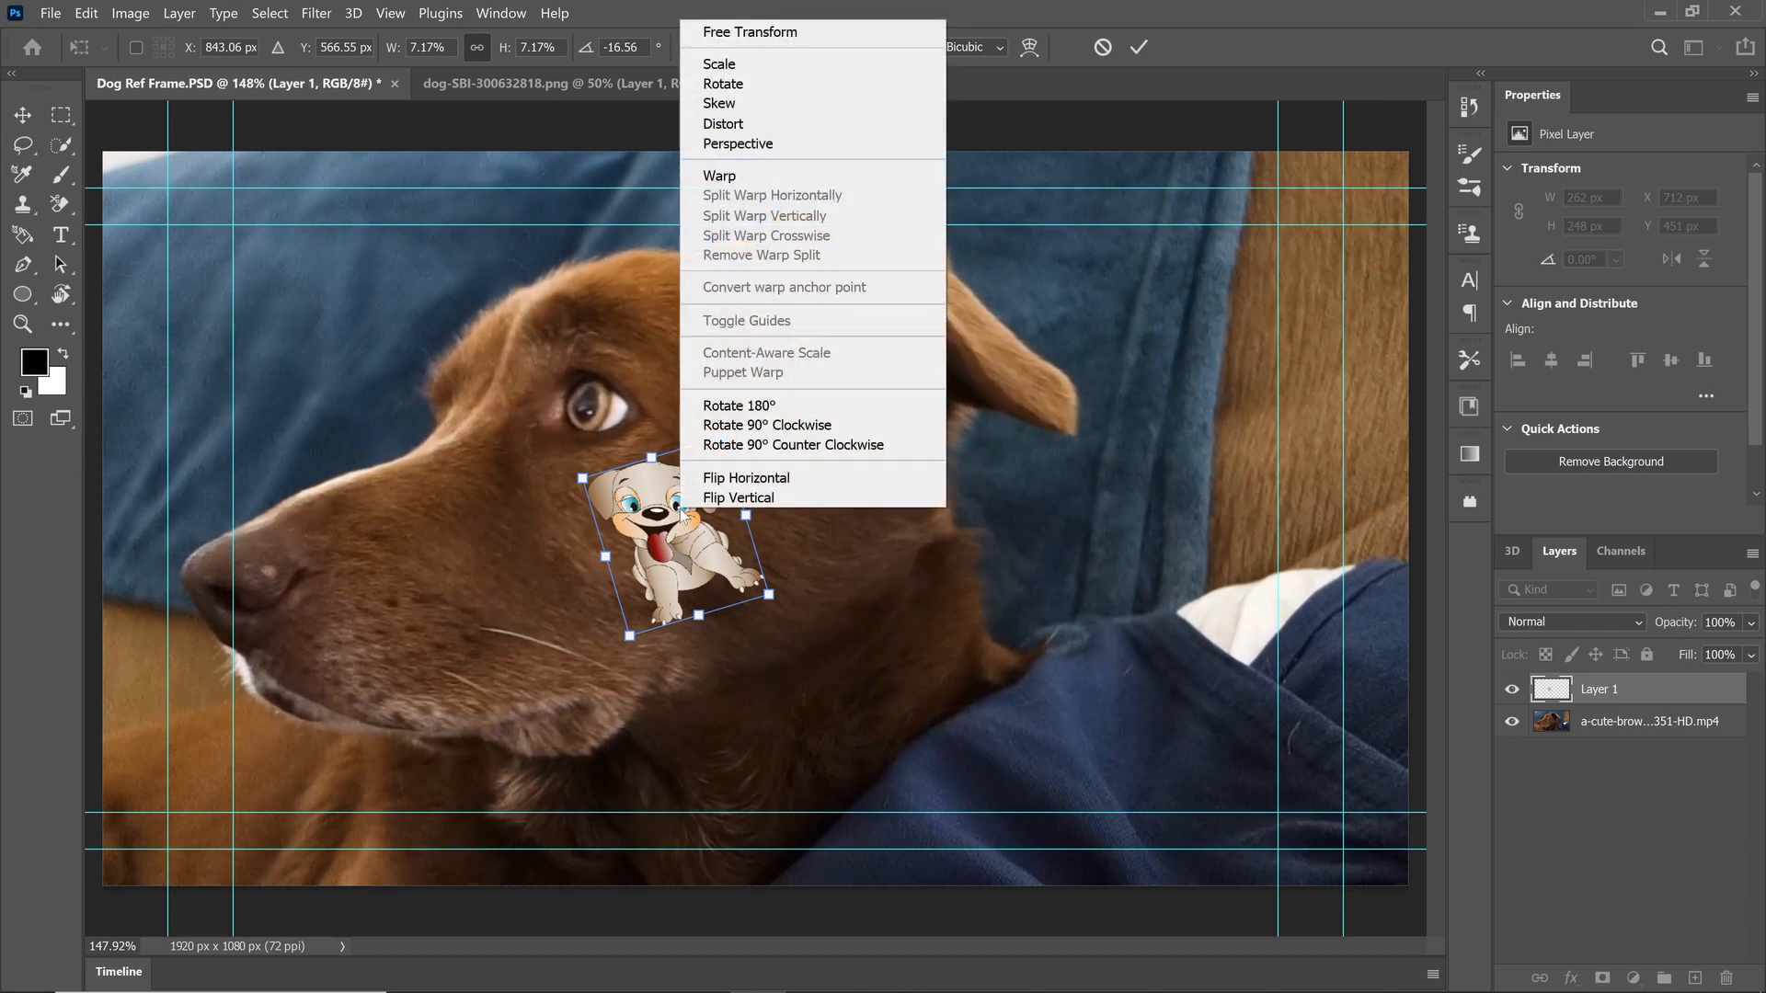
left_click(752, 127)
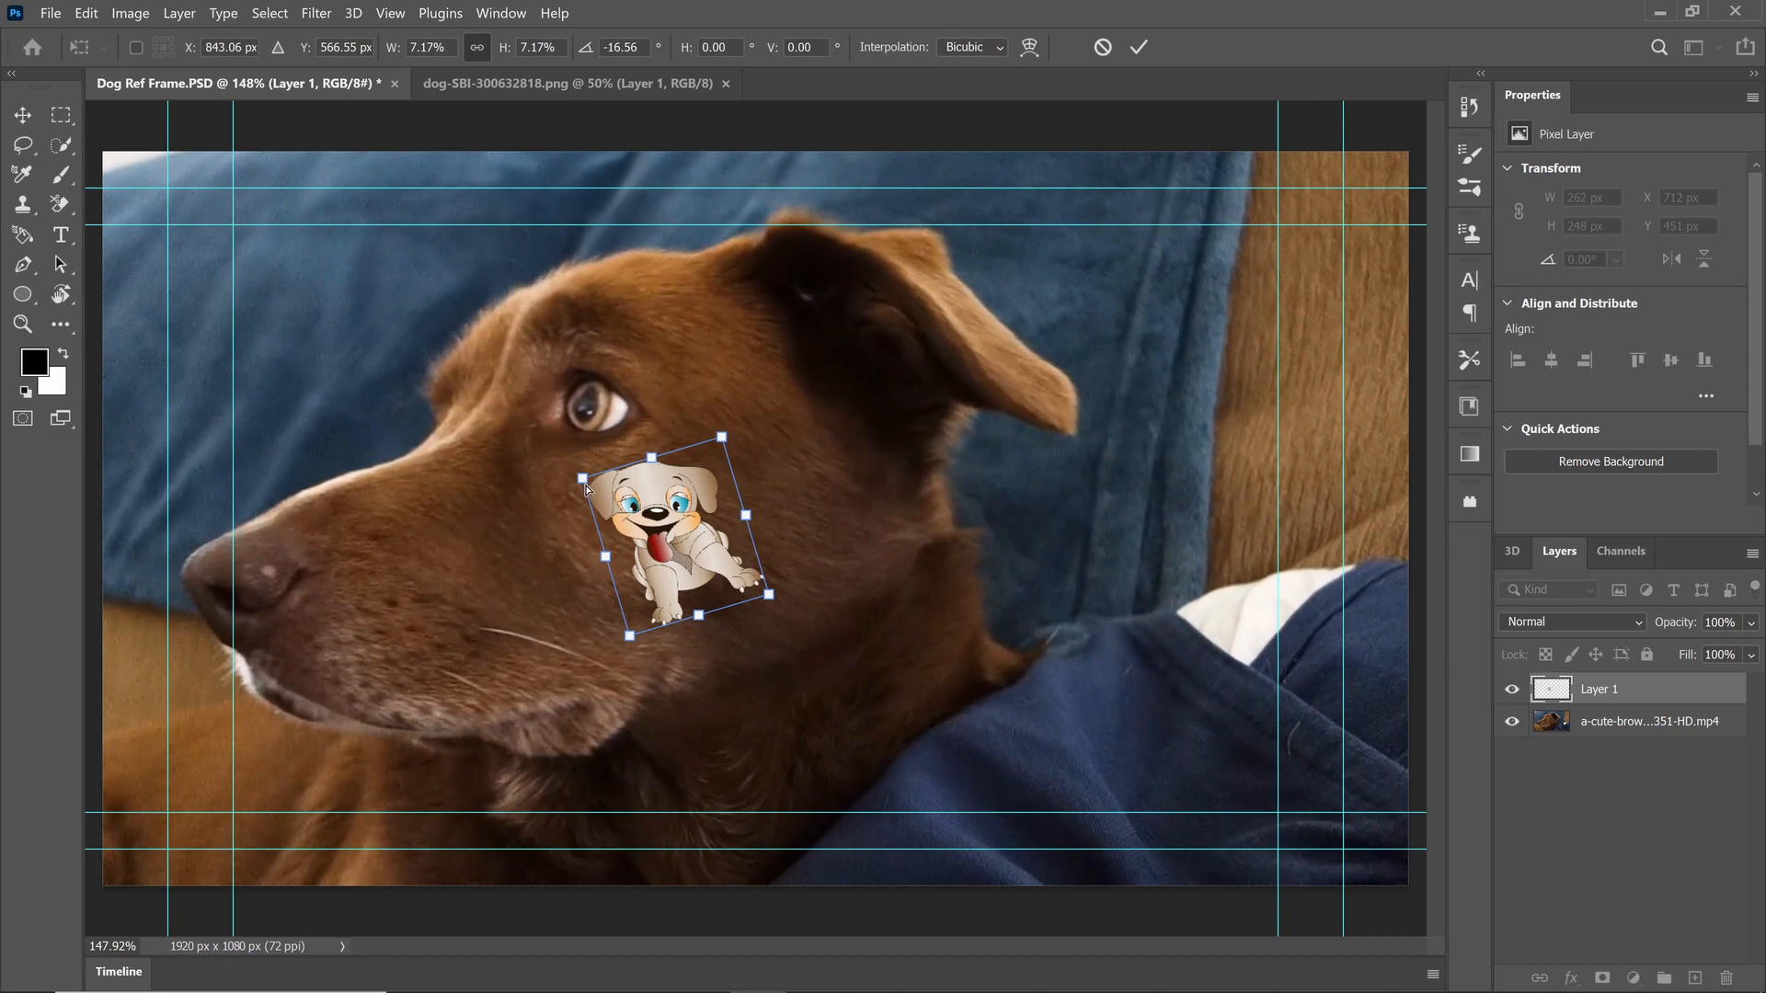
left_click_drag(586, 488, 582, 486)
left_click_drag(725, 443, 723, 436)
left_click_drag(608, 563, 604, 565)
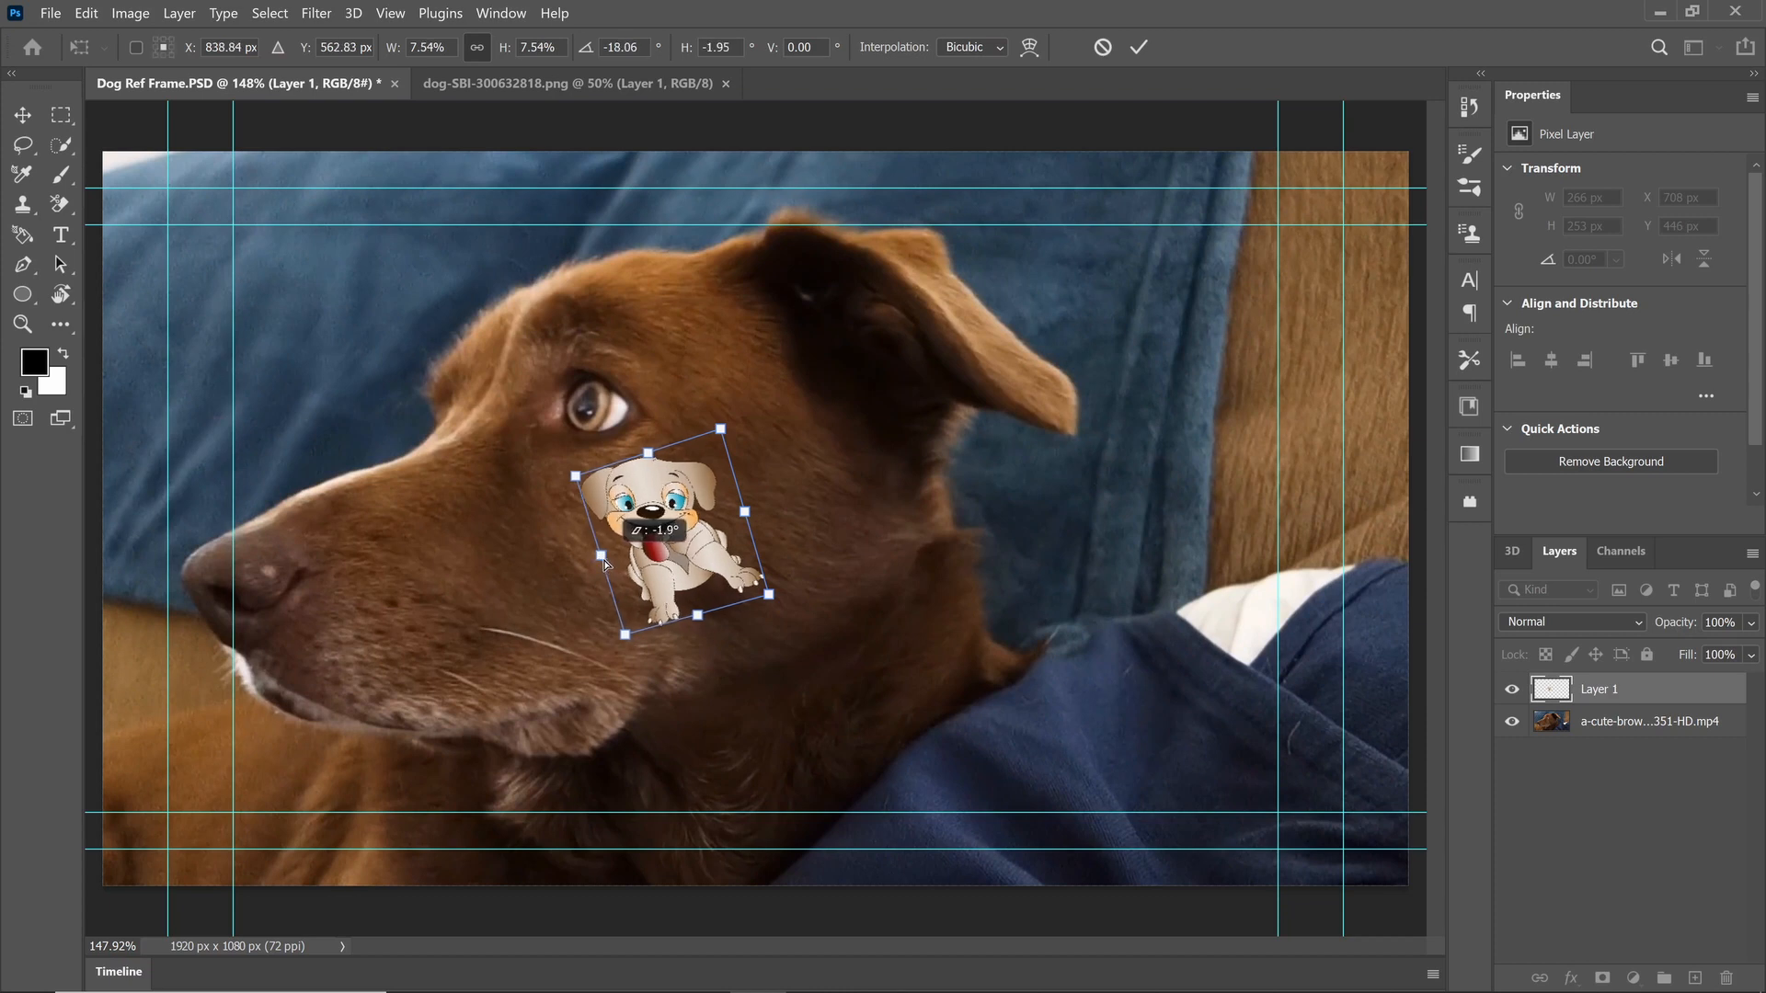
left_click_drag(769, 596, 768, 590)
Step: Adjust the cartoon dog's perspective slightly at its upper corner near the ear and apply the transformation
right_click(667, 518)
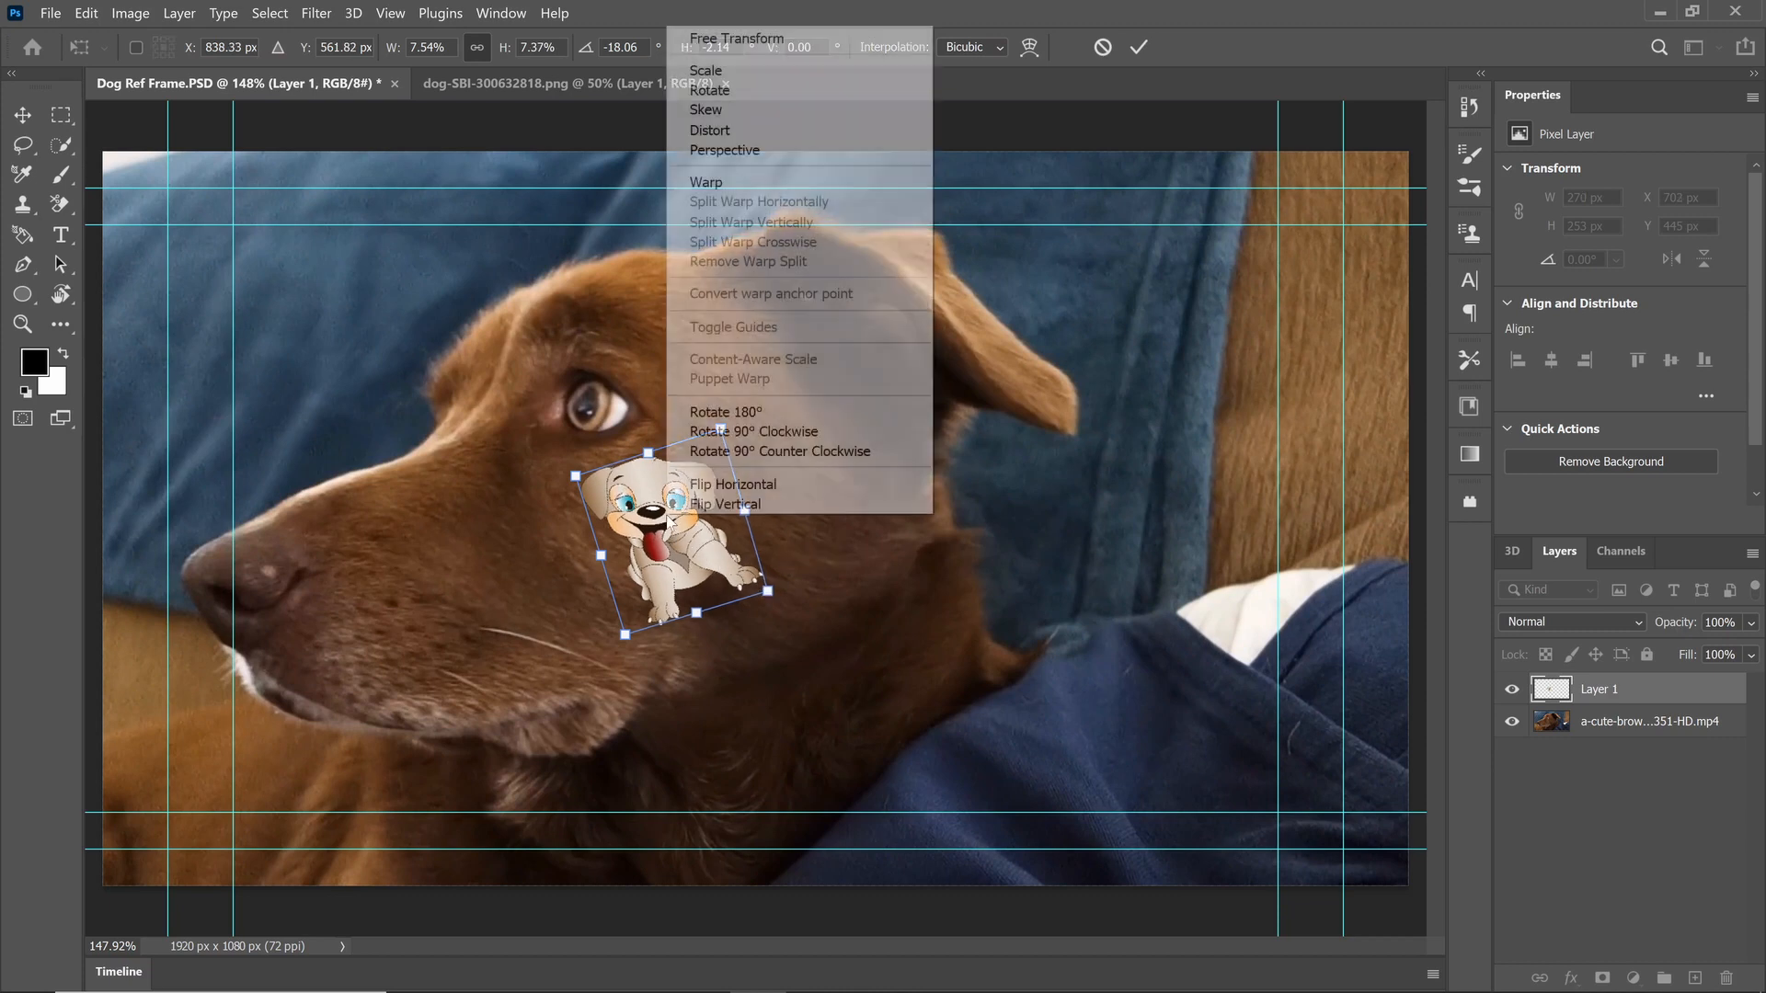
left_click(745, 154)
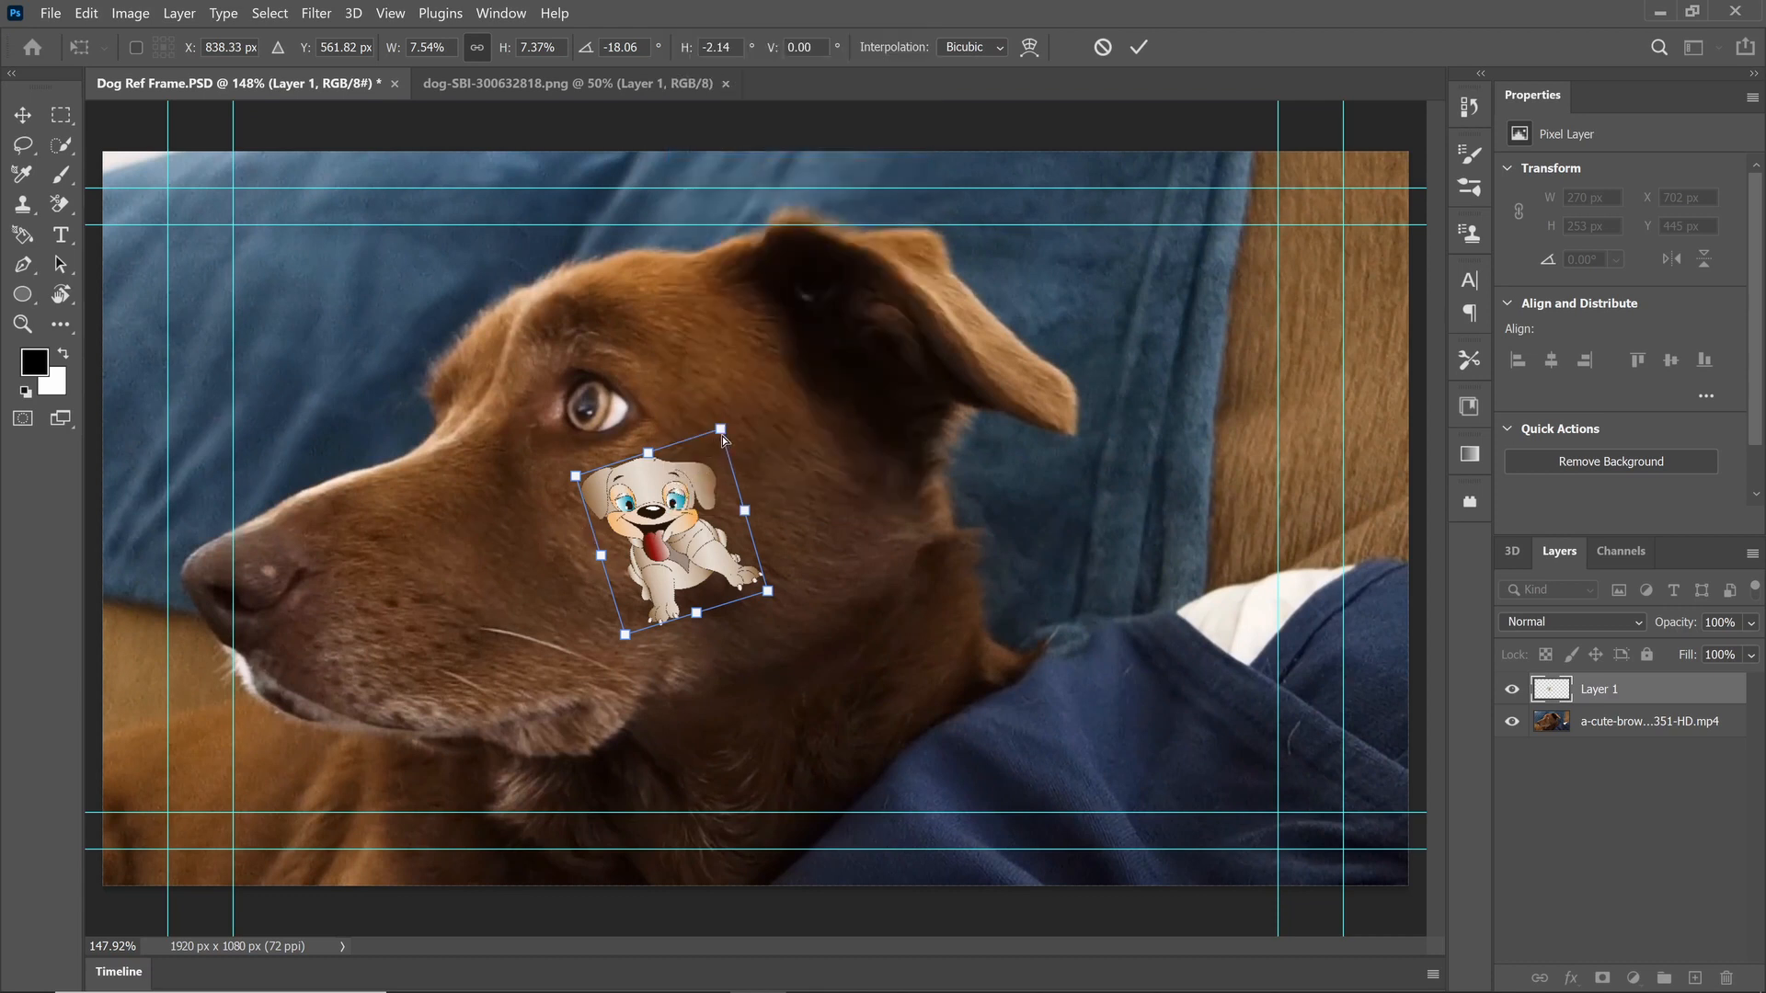
left_click_drag(723, 438, 721, 438)
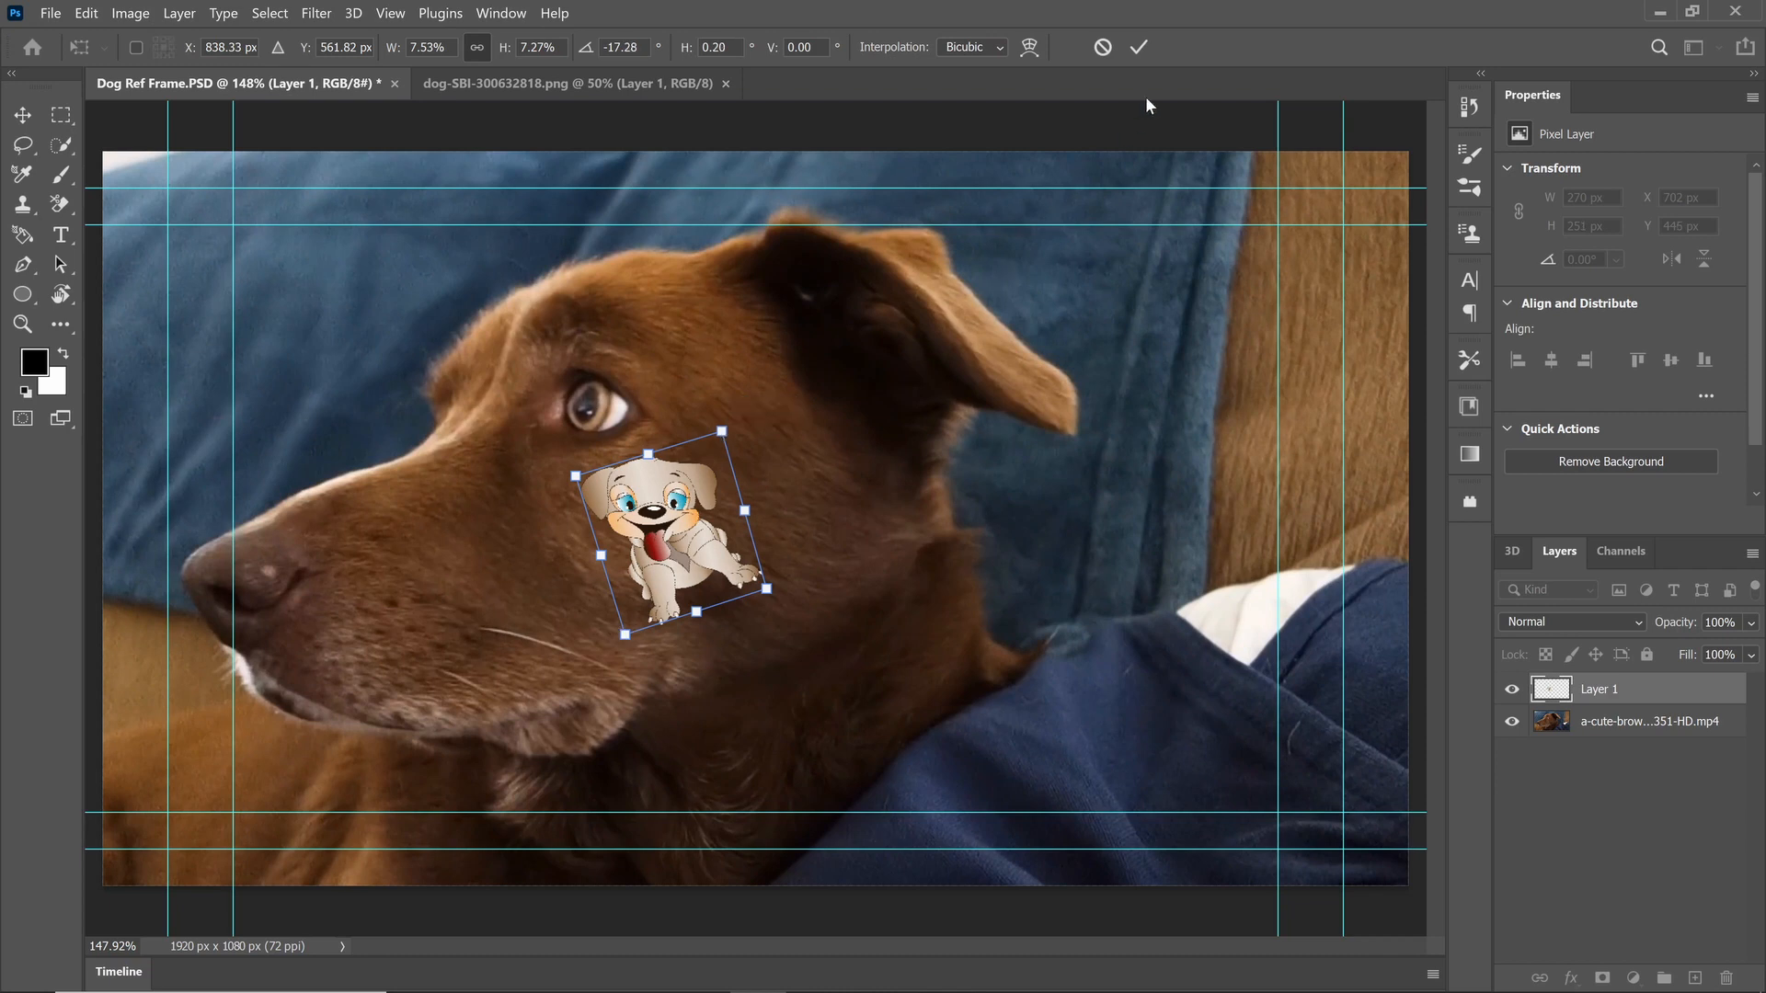
left_click(1140, 52)
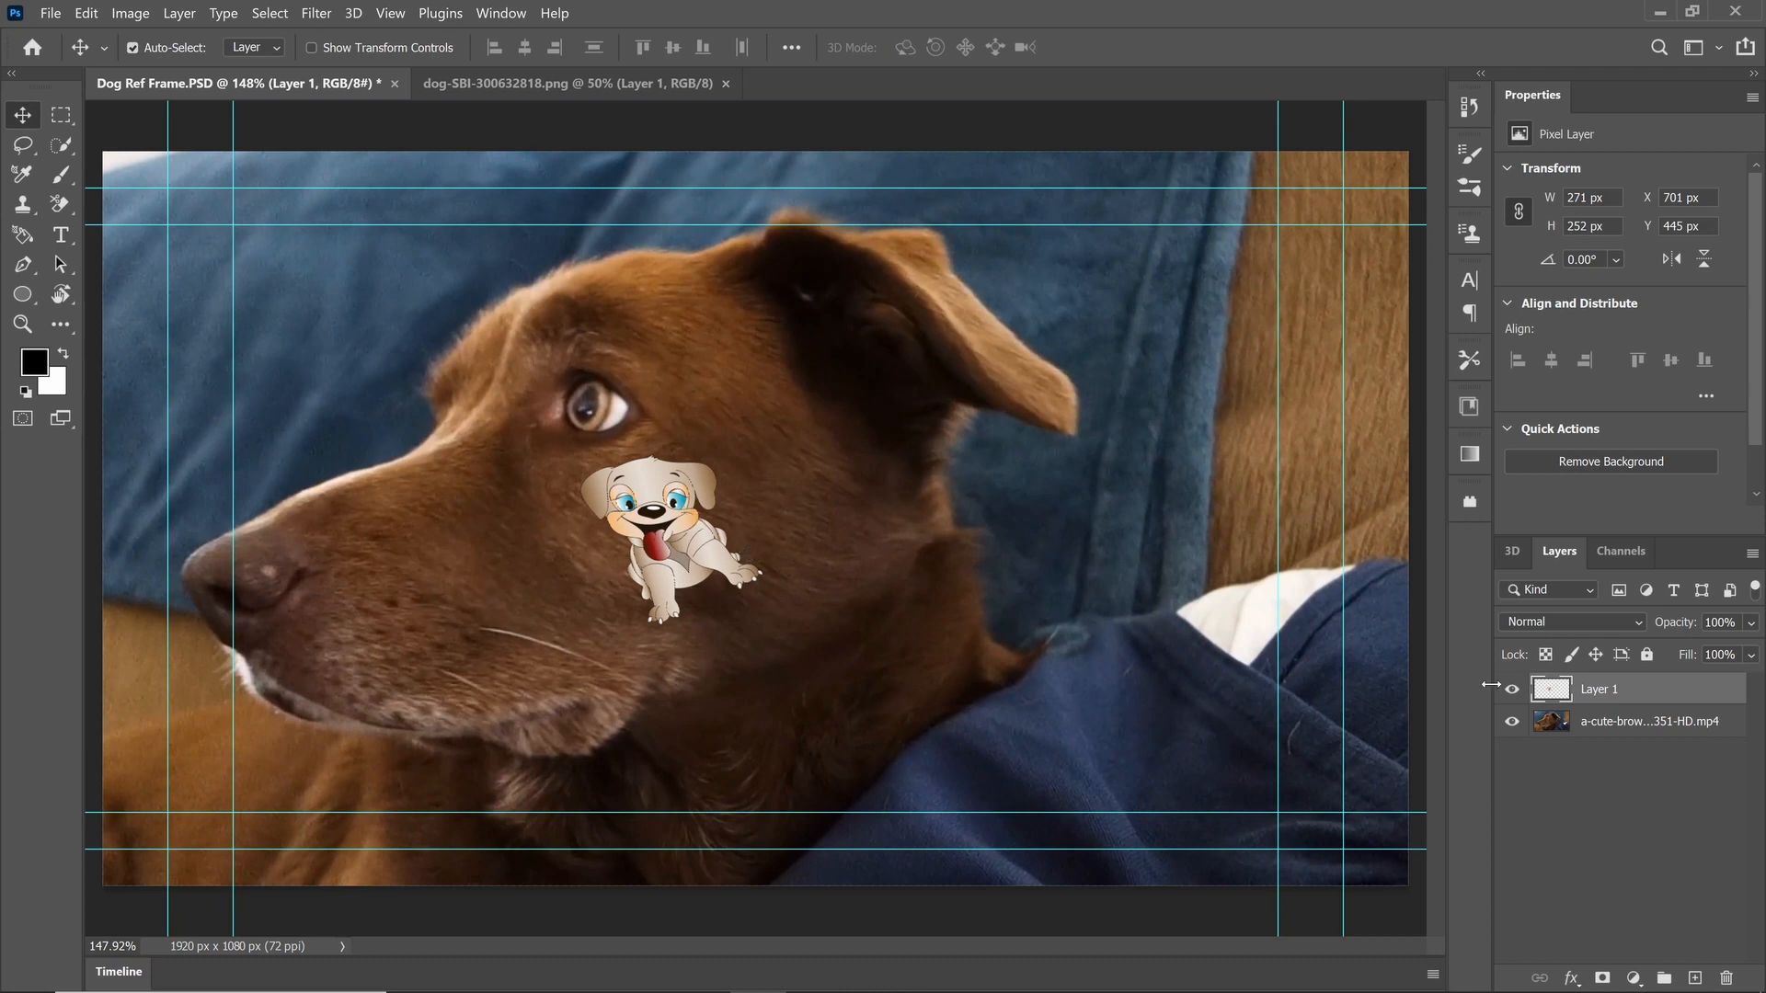
Step: Try the Multiply blend mode on the cartoon dog layer, and return the layer to Normal
left_click(1639, 623)
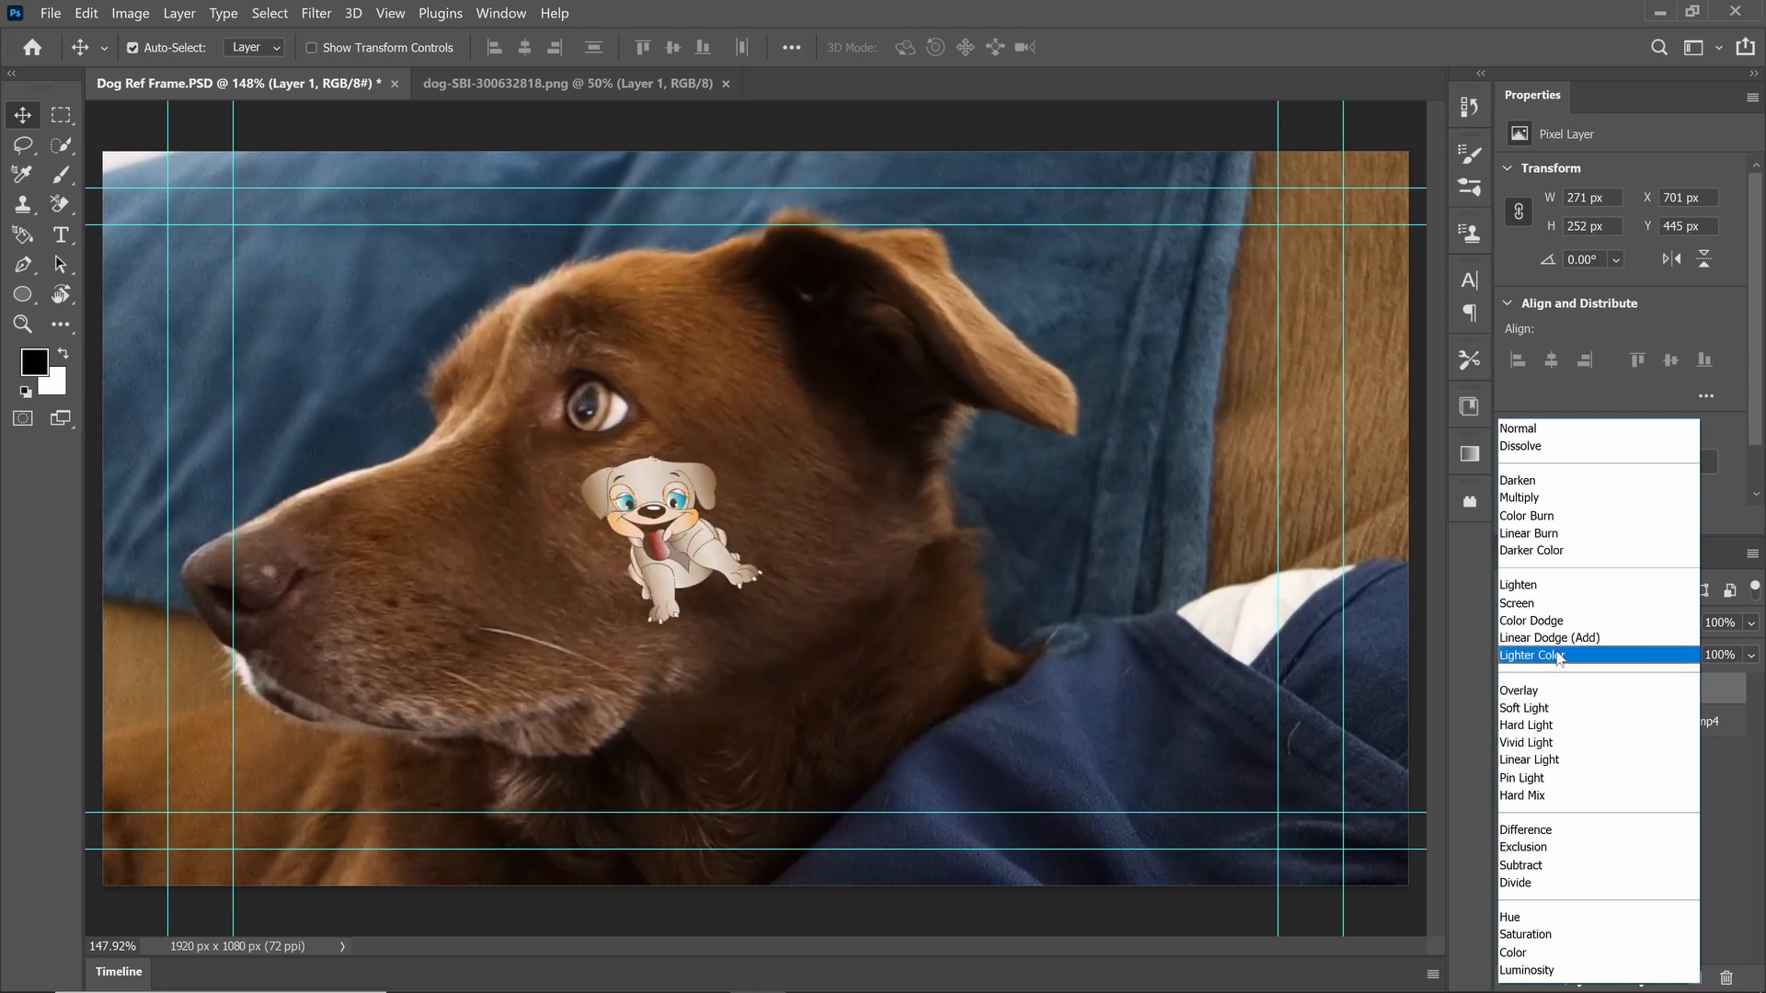
left_click(1539, 498)
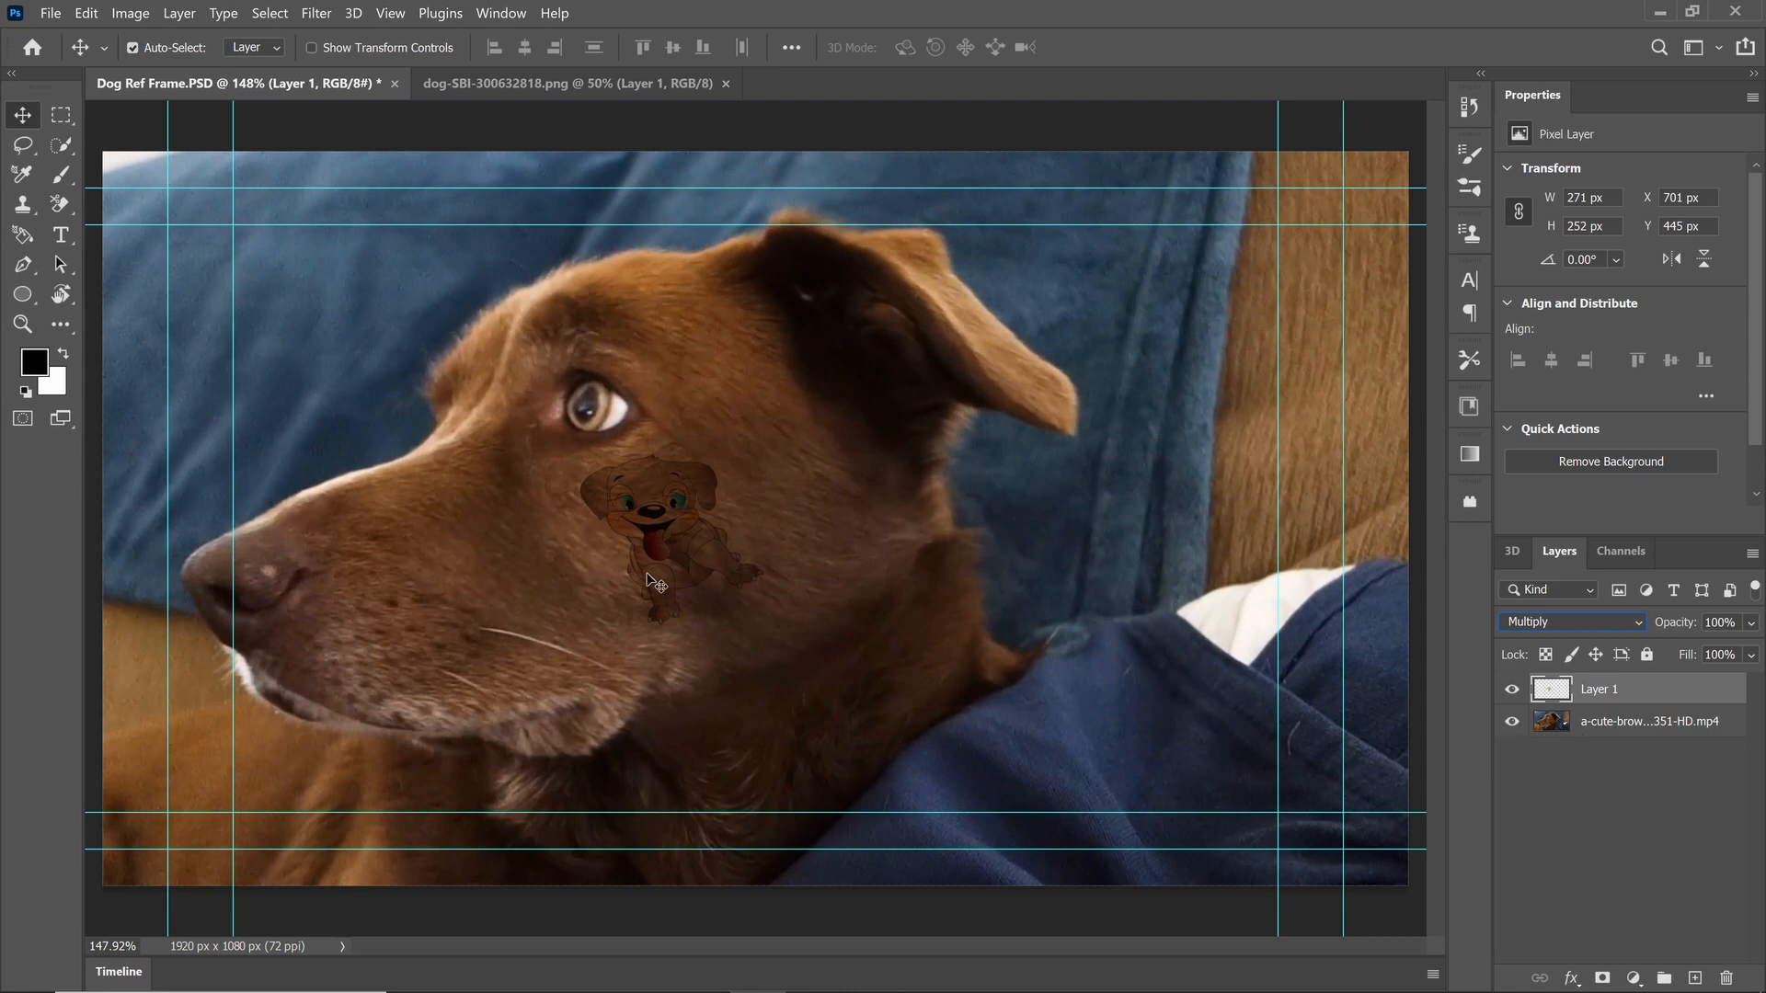
left_click(1639, 618)
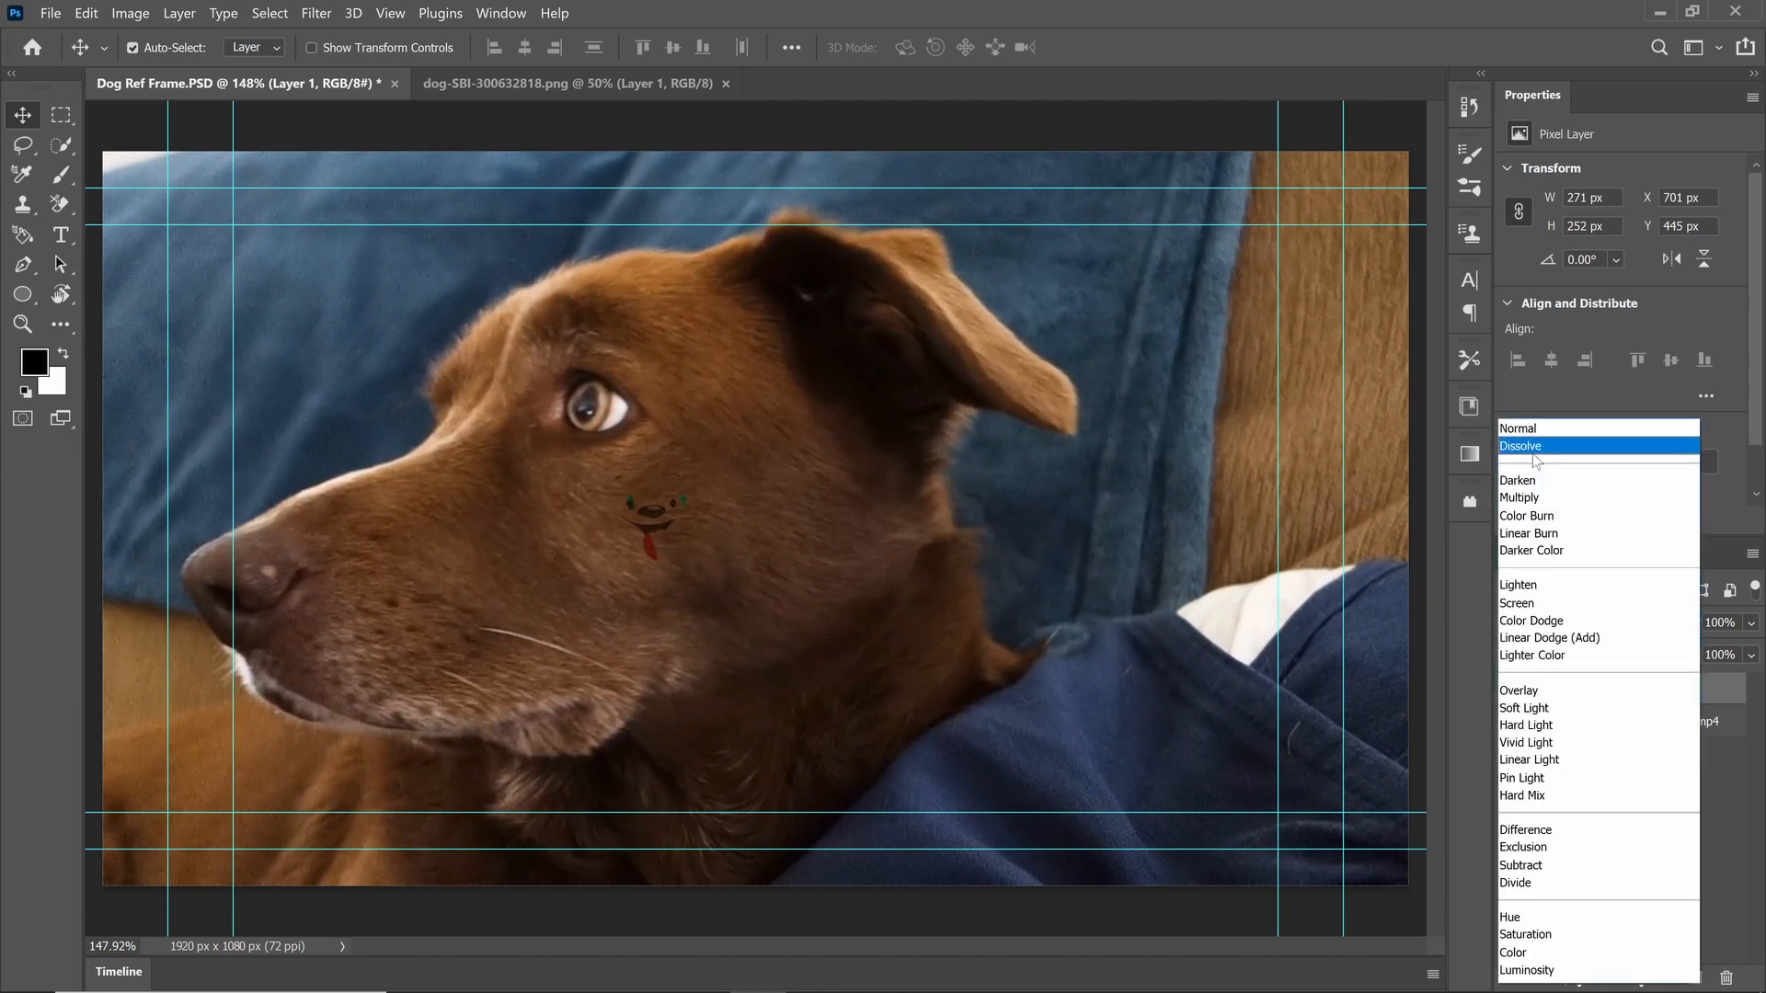
left_click(1556, 430)
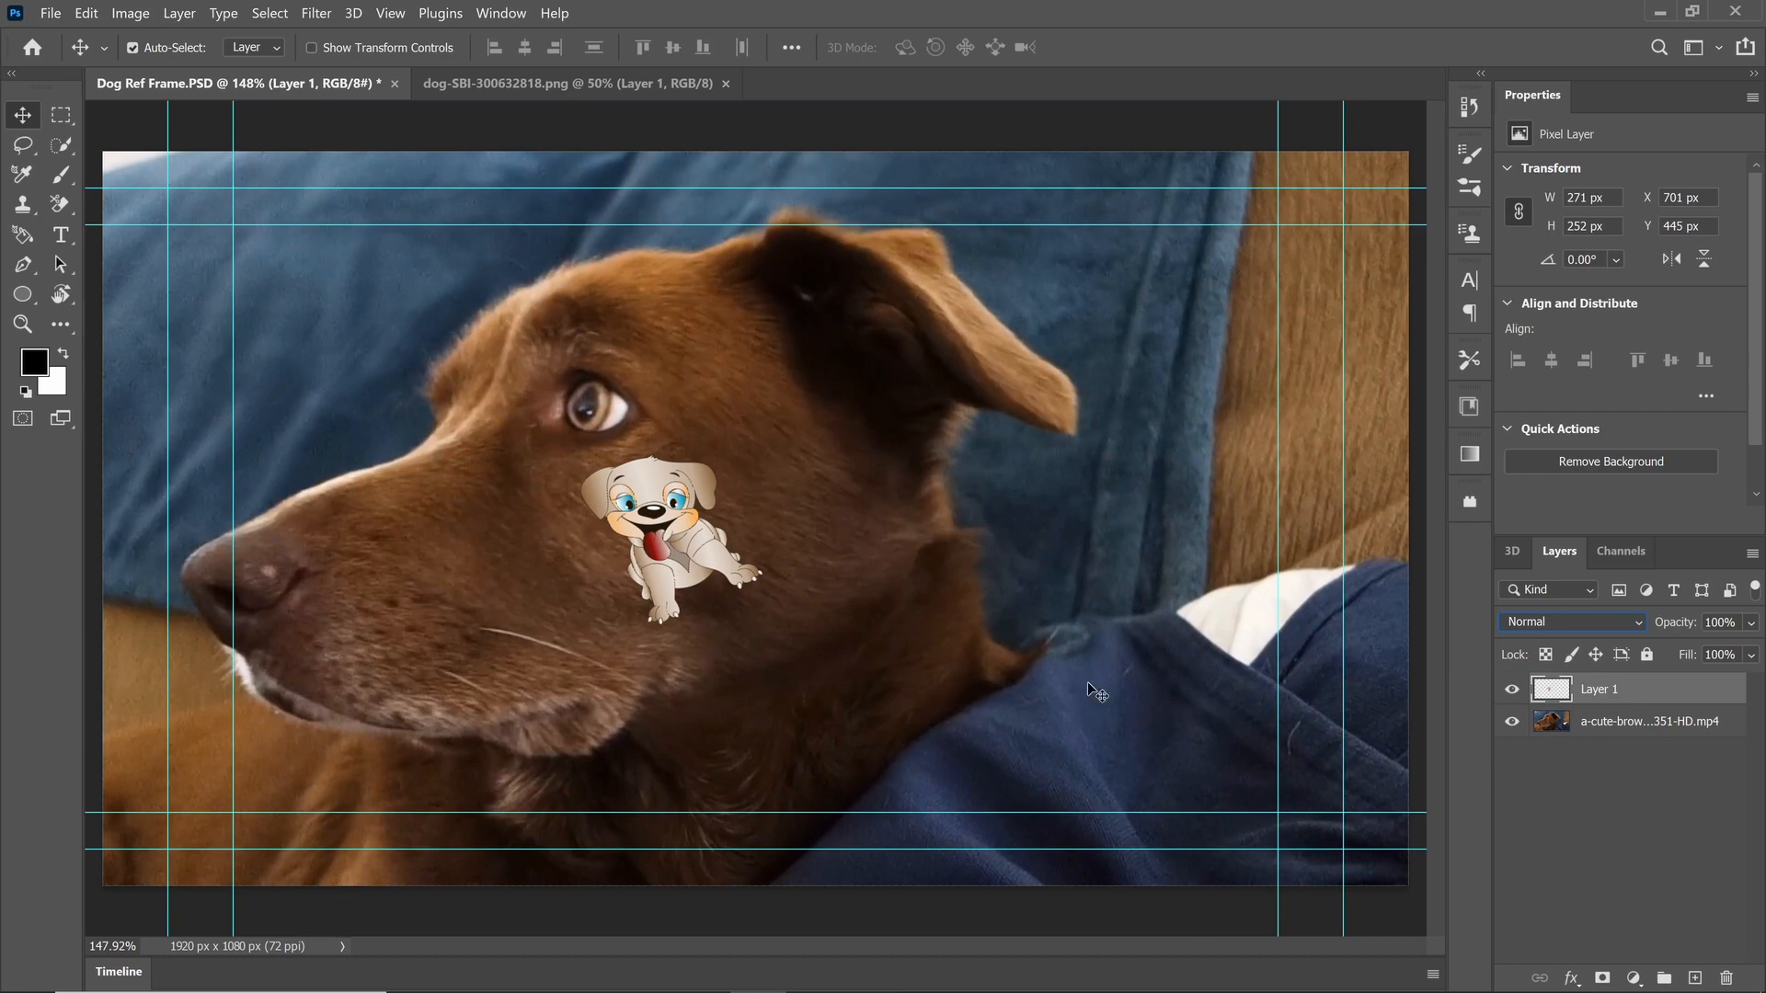
Step: Hide the dog video layer and export the remaining cartoon dog as a 1920 x 1080 PNG with transparency
left_click(1512, 722)
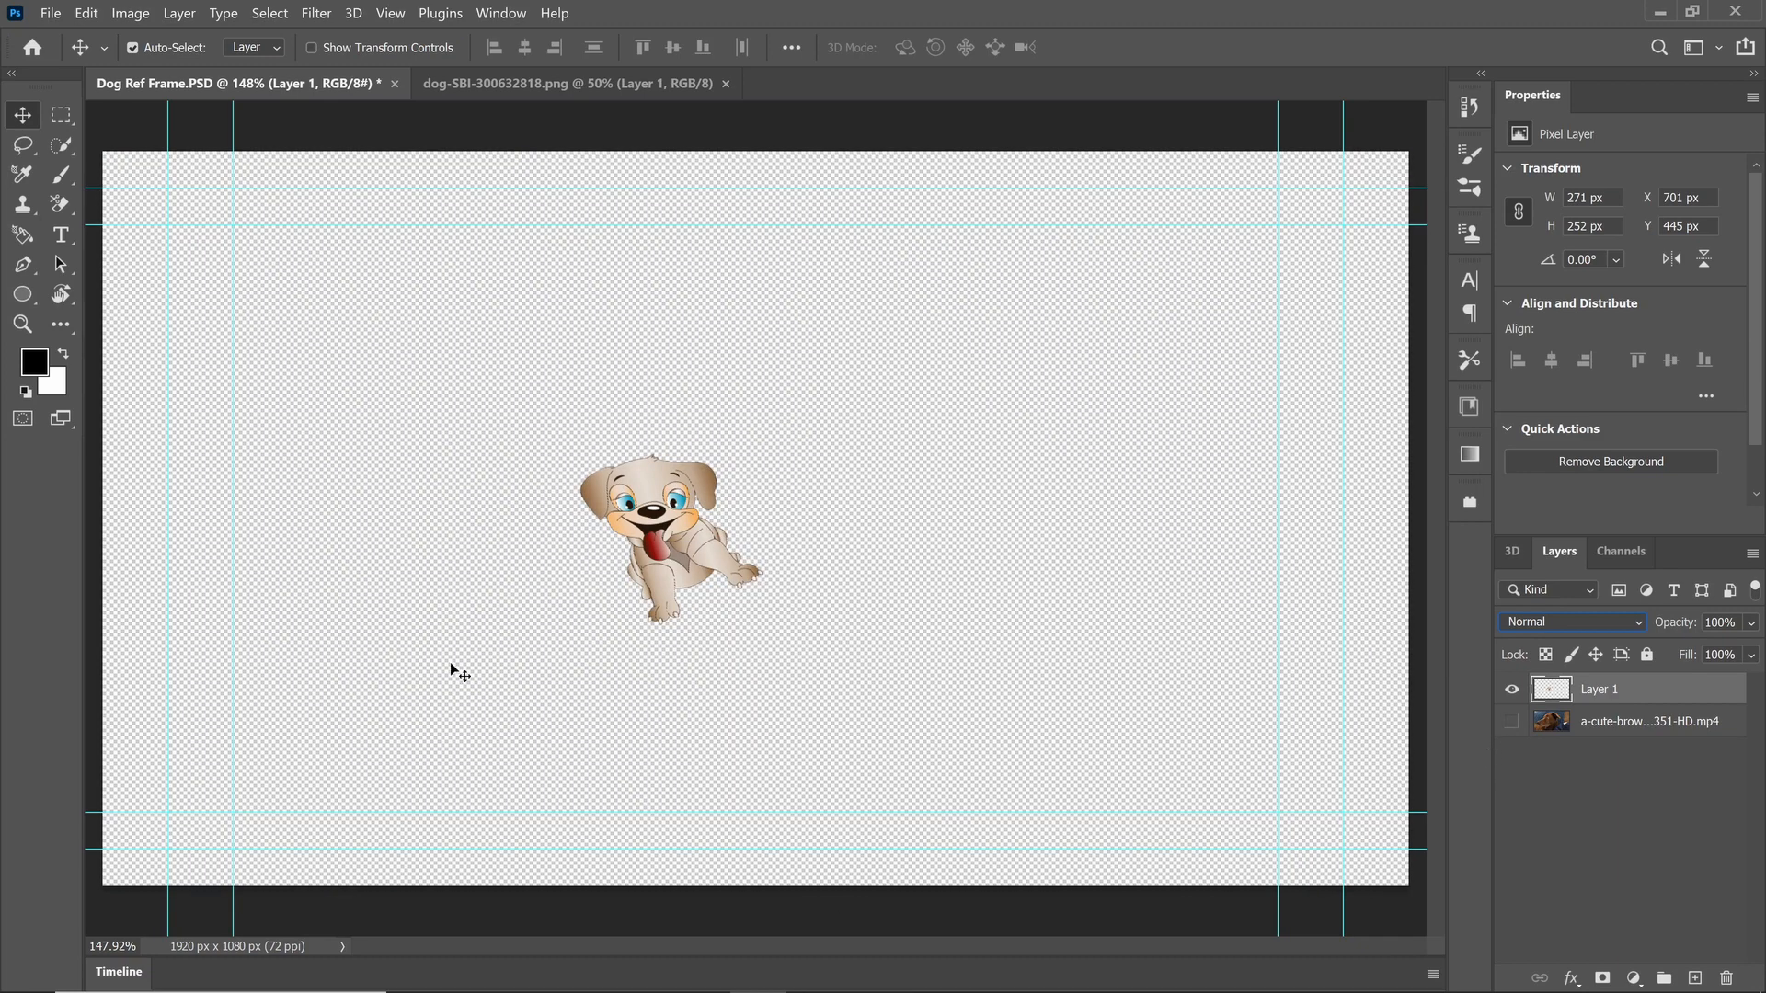
left_click(50, 13)
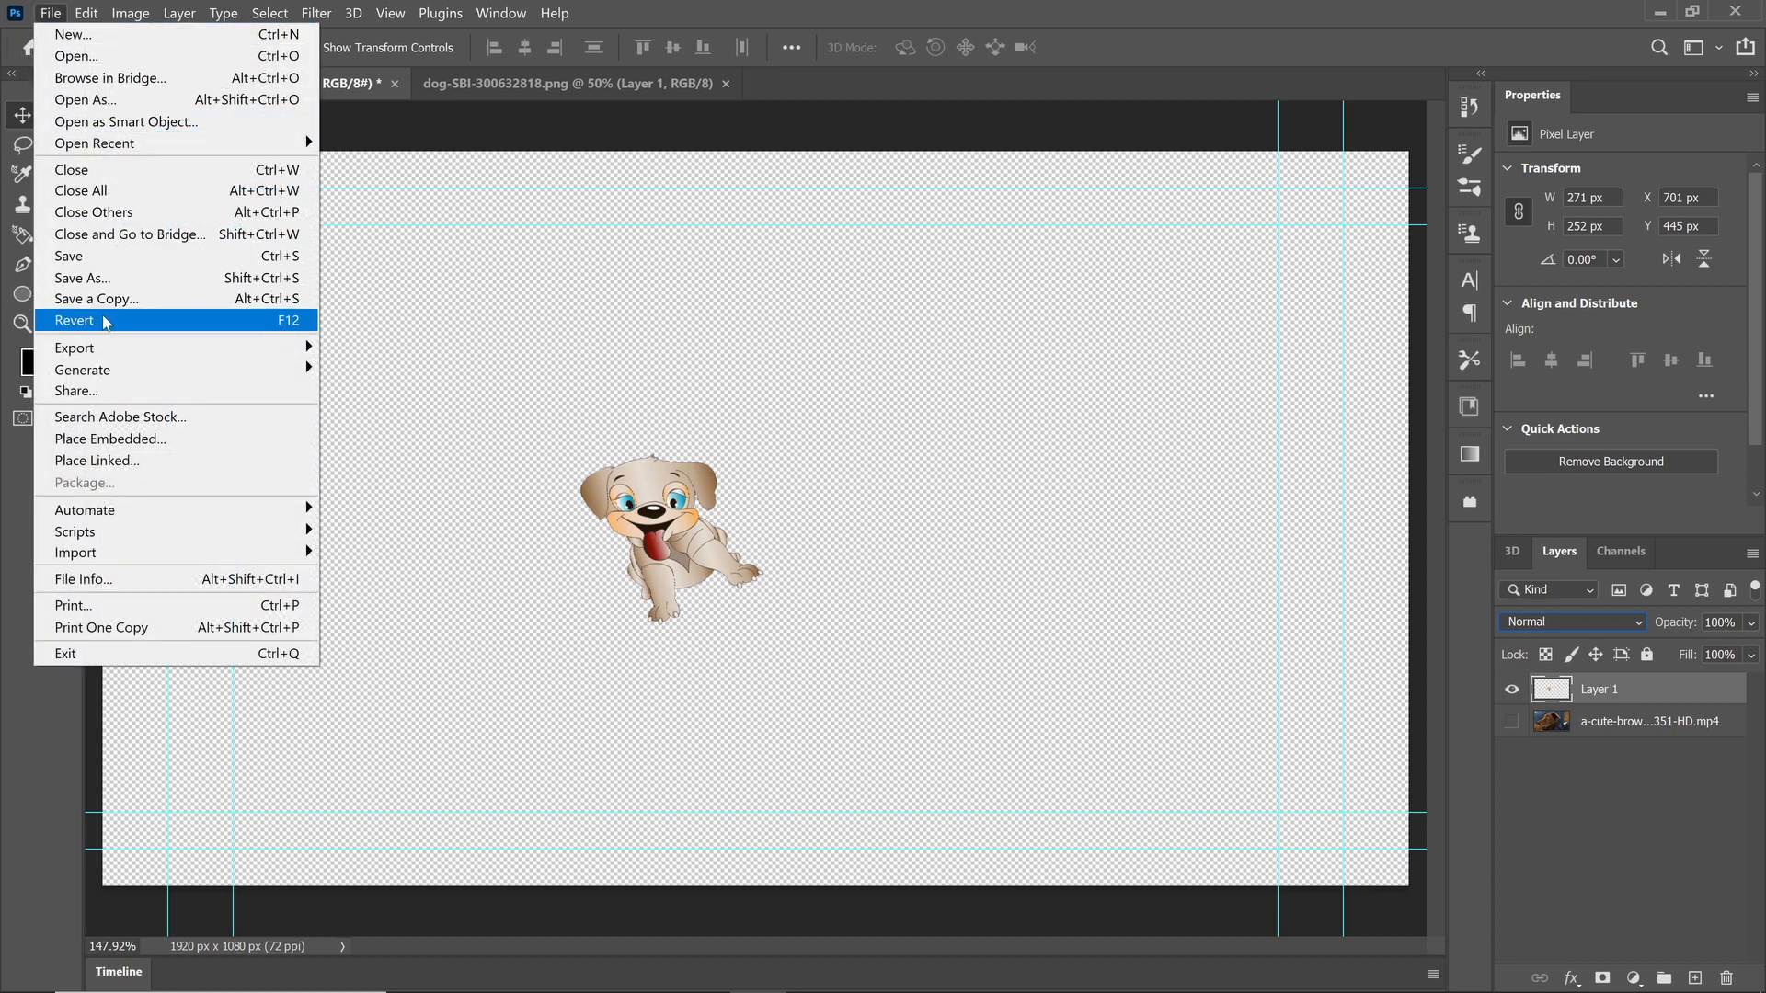
mouse_move(118, 359)
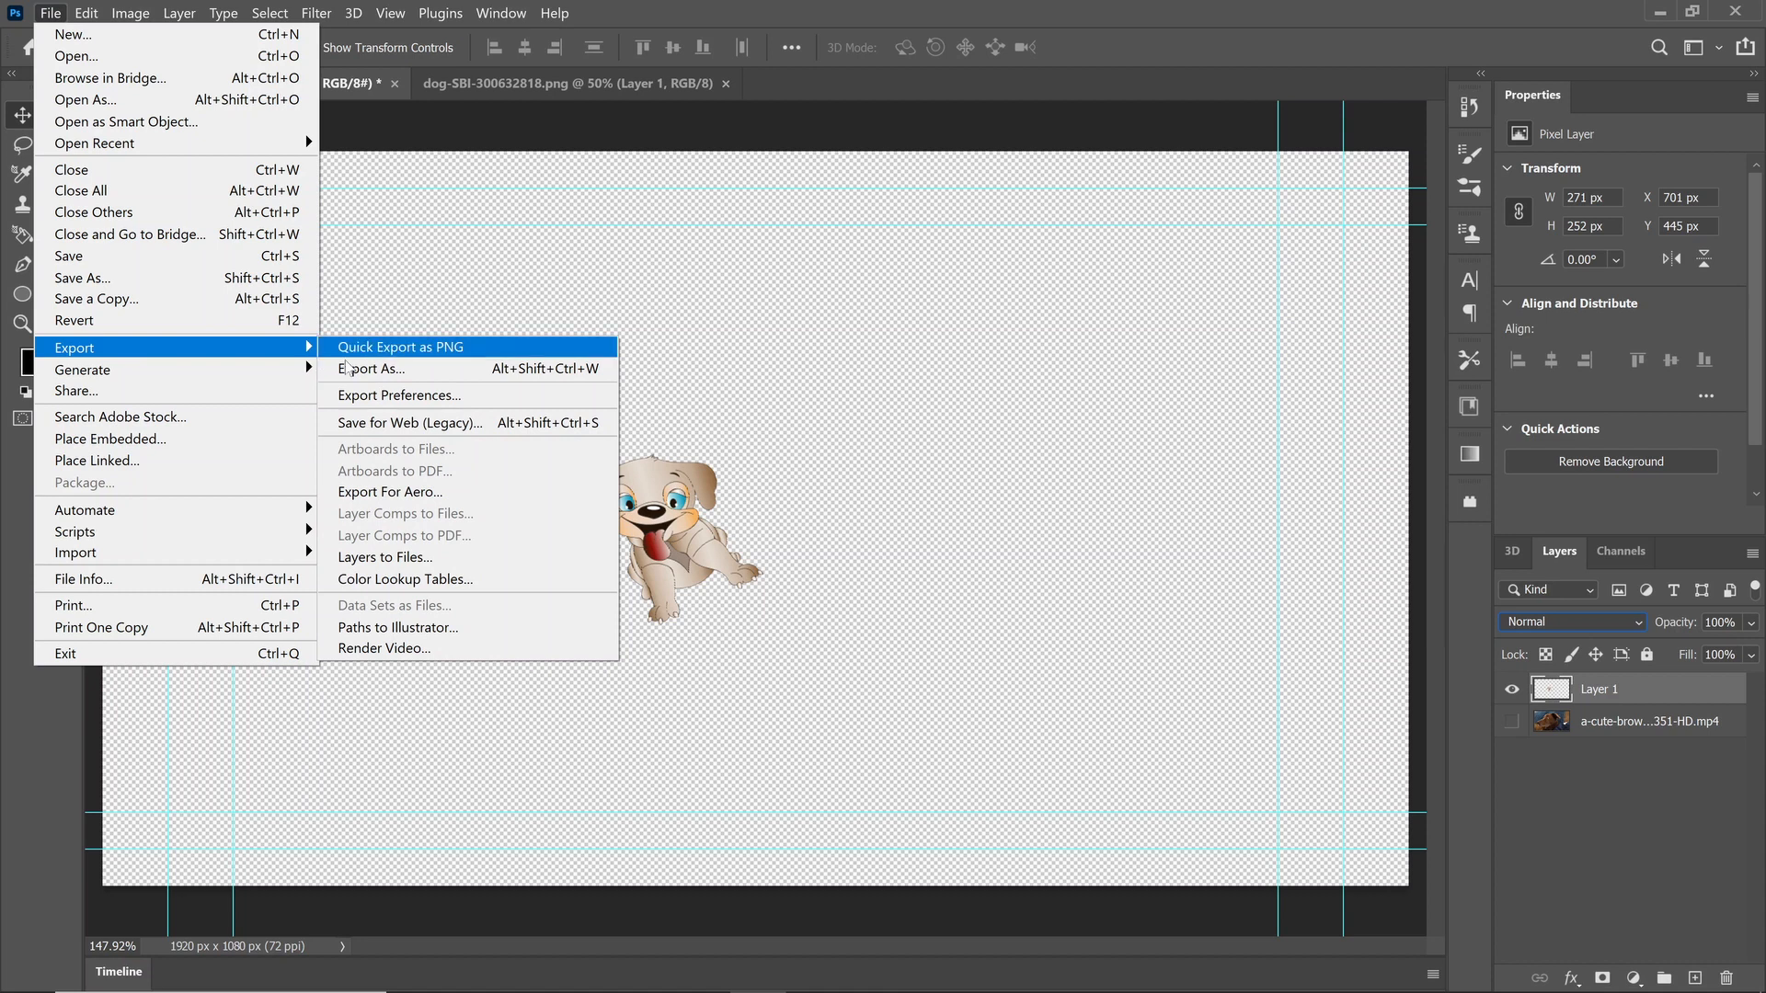
left_click(388, 371)
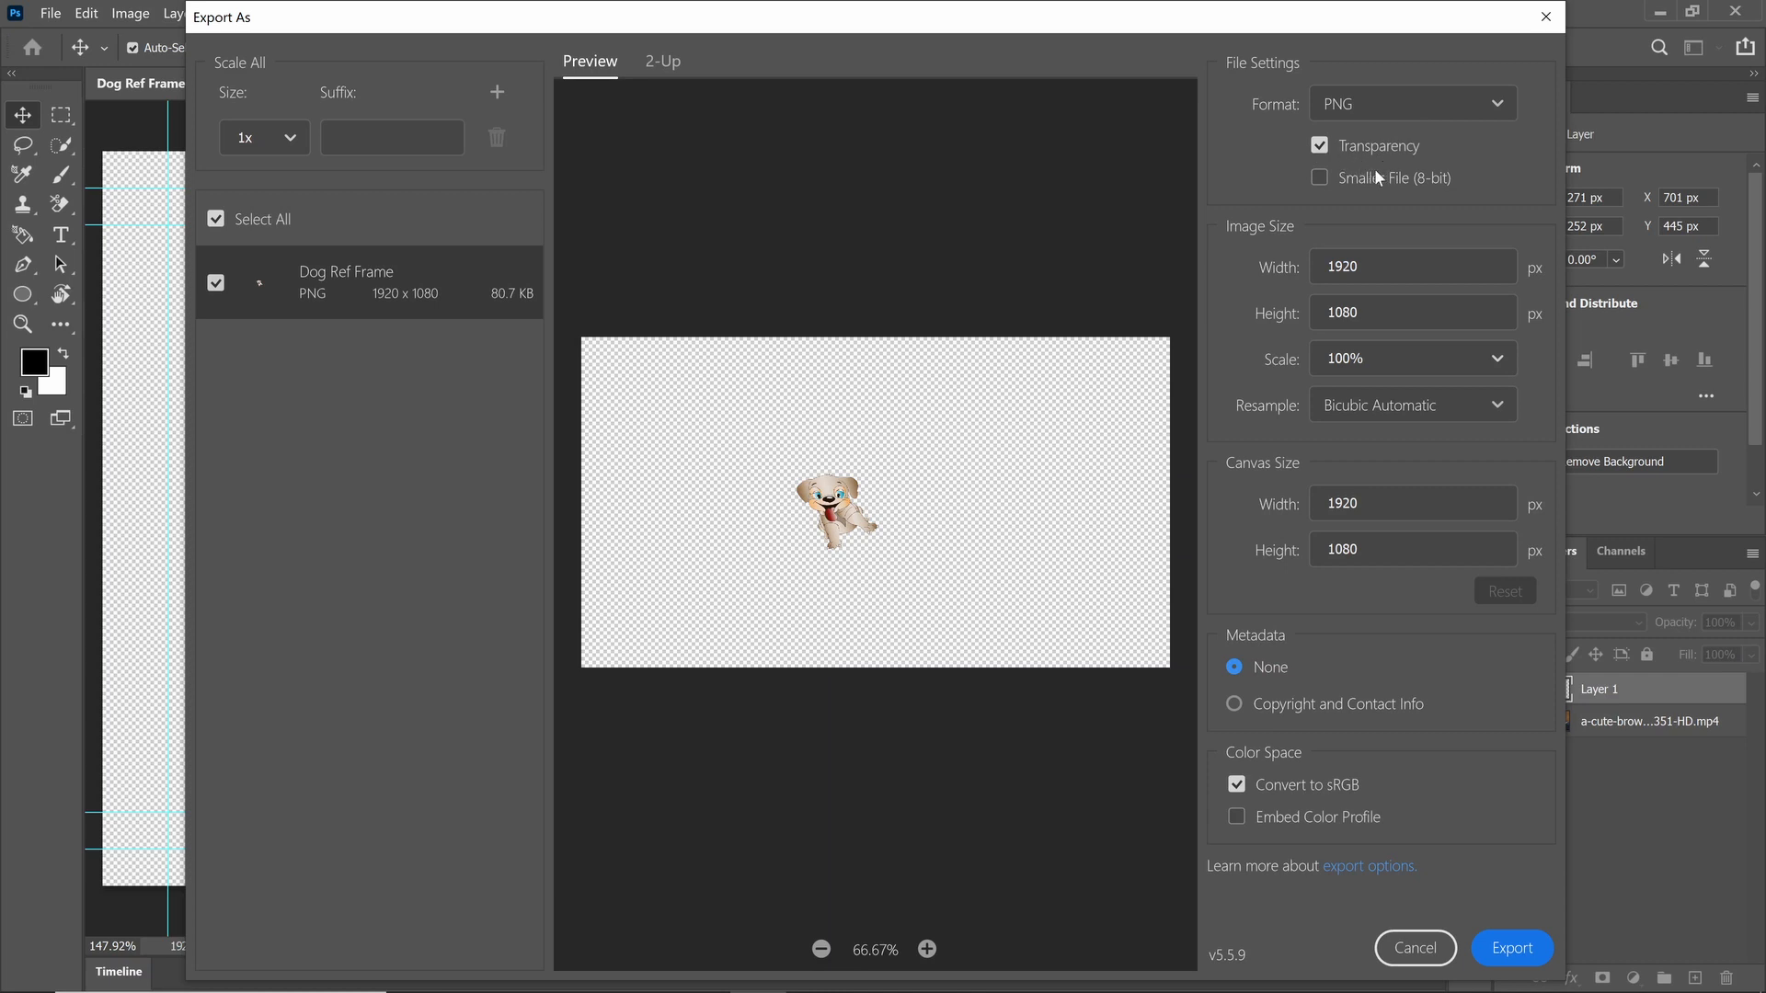
left_click(1512, 948)
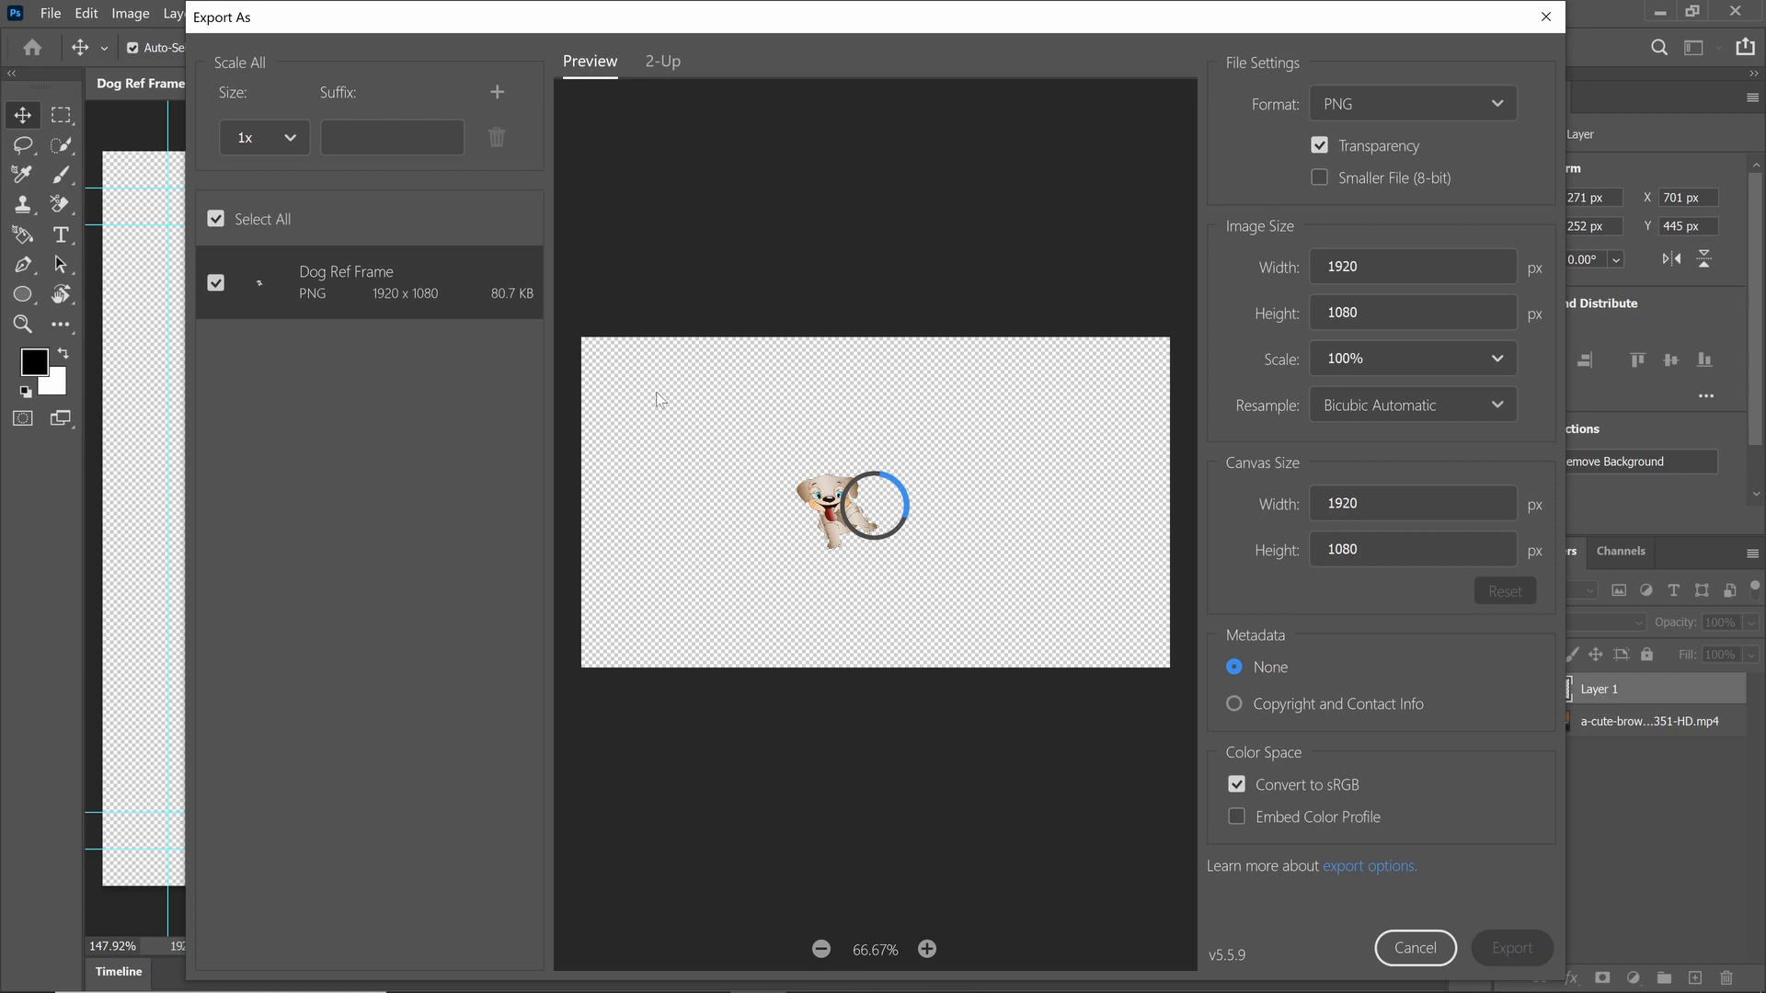
Step: Save the PNG as "Dog Ref Frame - Insert Imgae" in the Dog Tatoo folder and quit Photoshop without saving the PSD
double_click(477, 246)
left_click(437, 313)
left_click(461, 307)
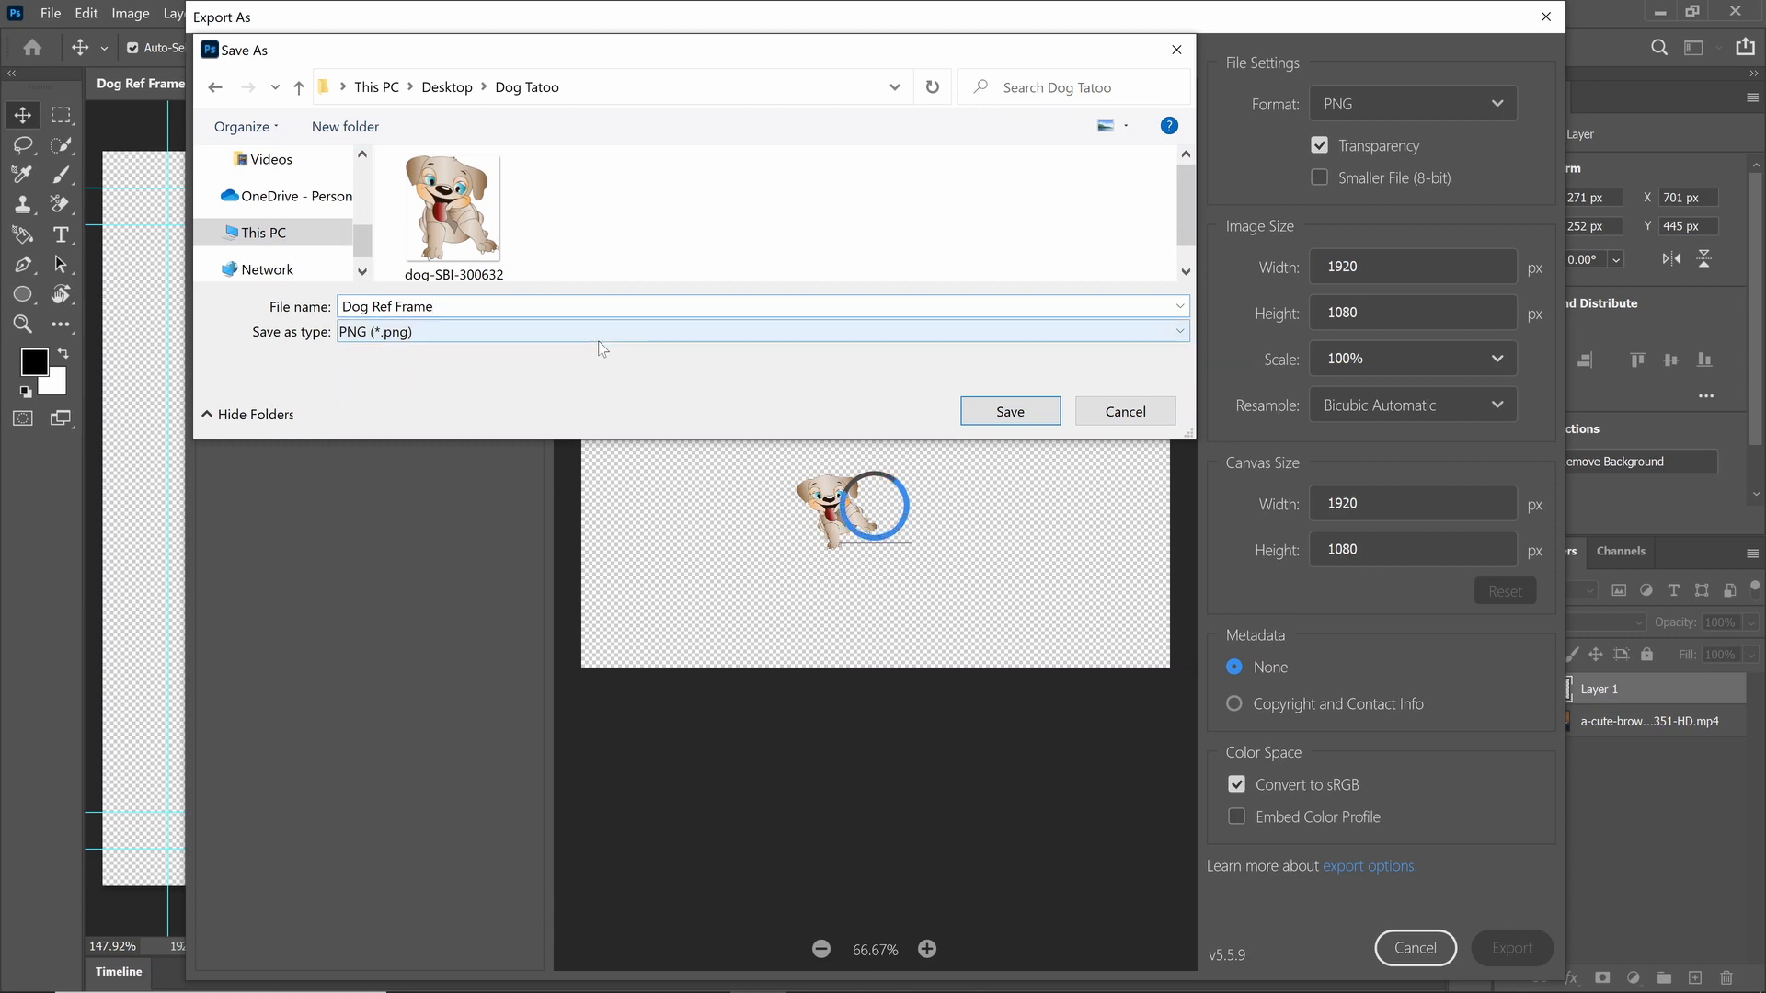
type("- Insert Imgae")
left_click(1015, 417)
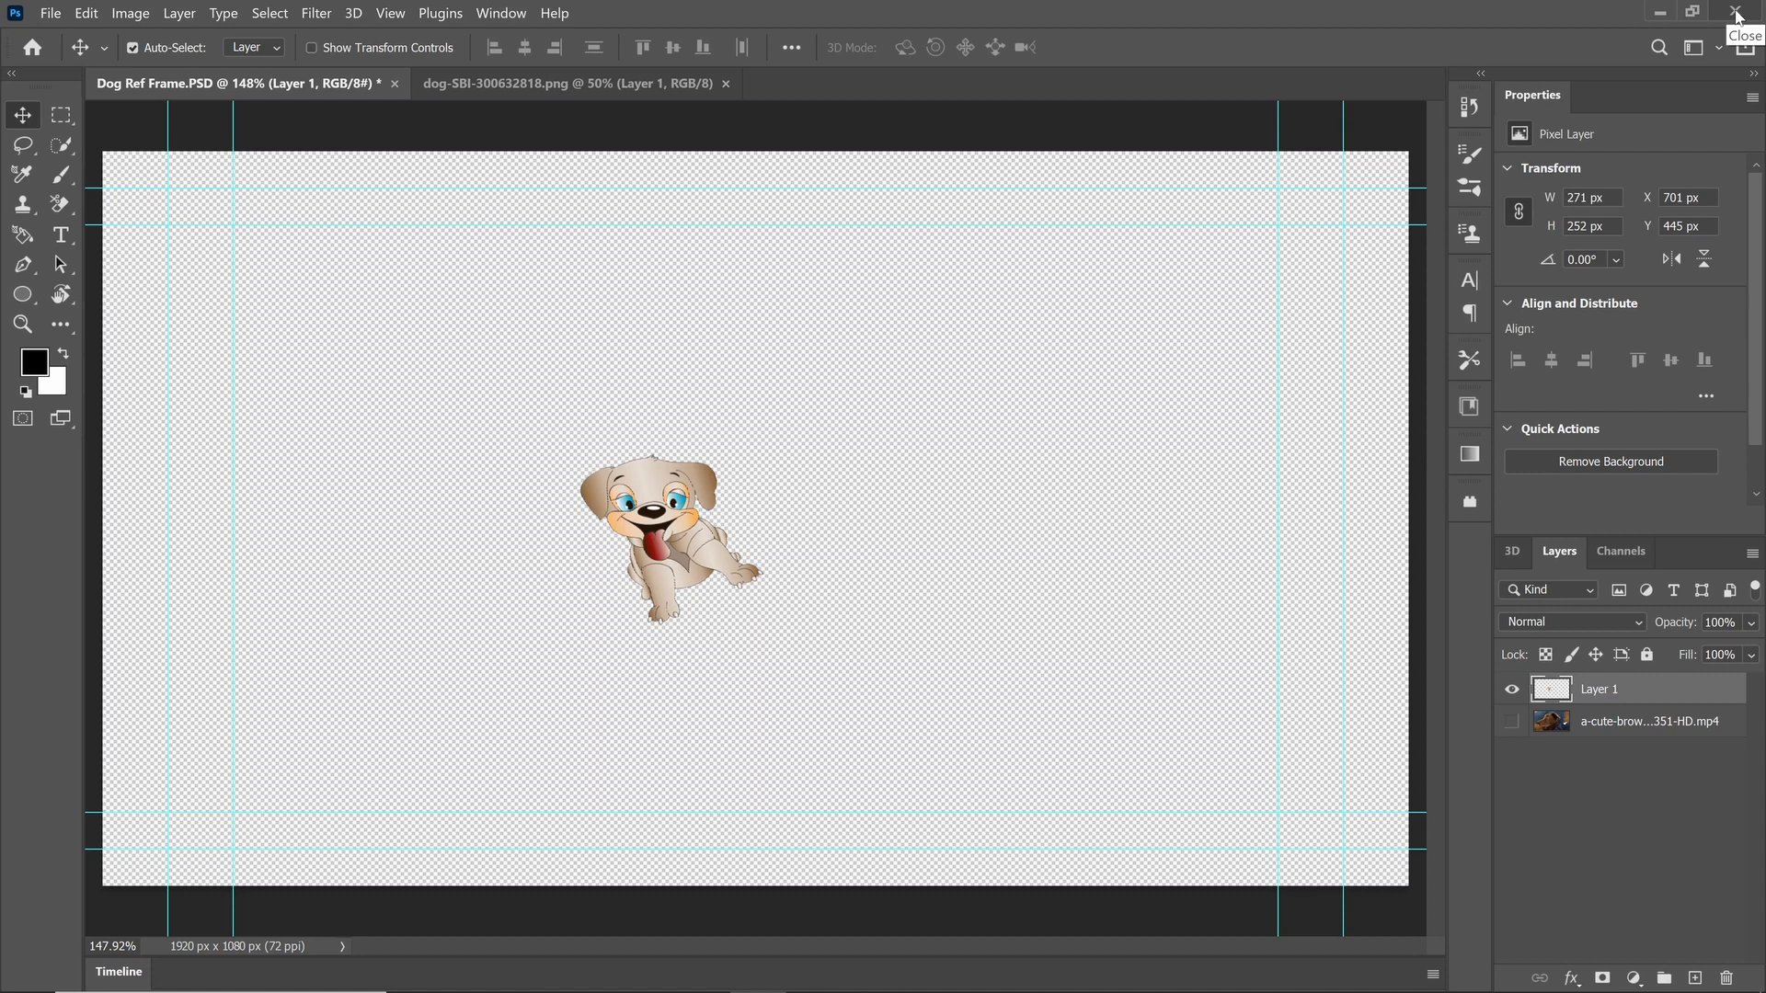
left_click(1736, 13)
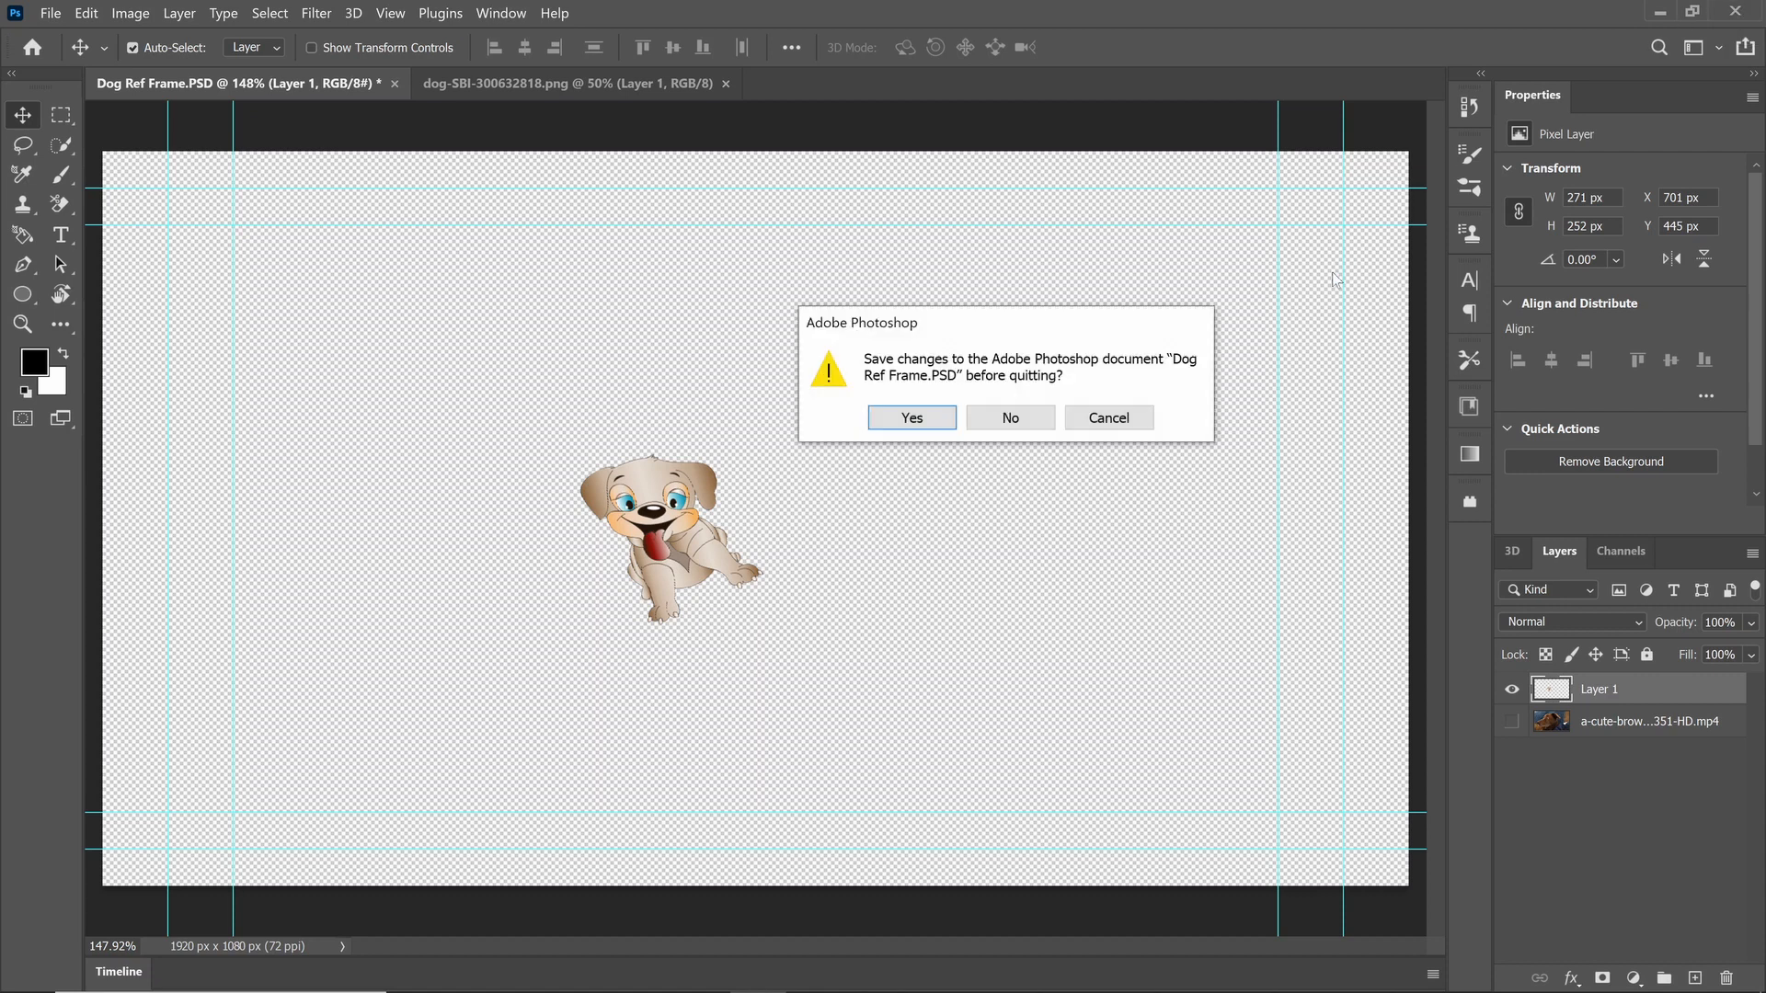
left_click(1013, 418)
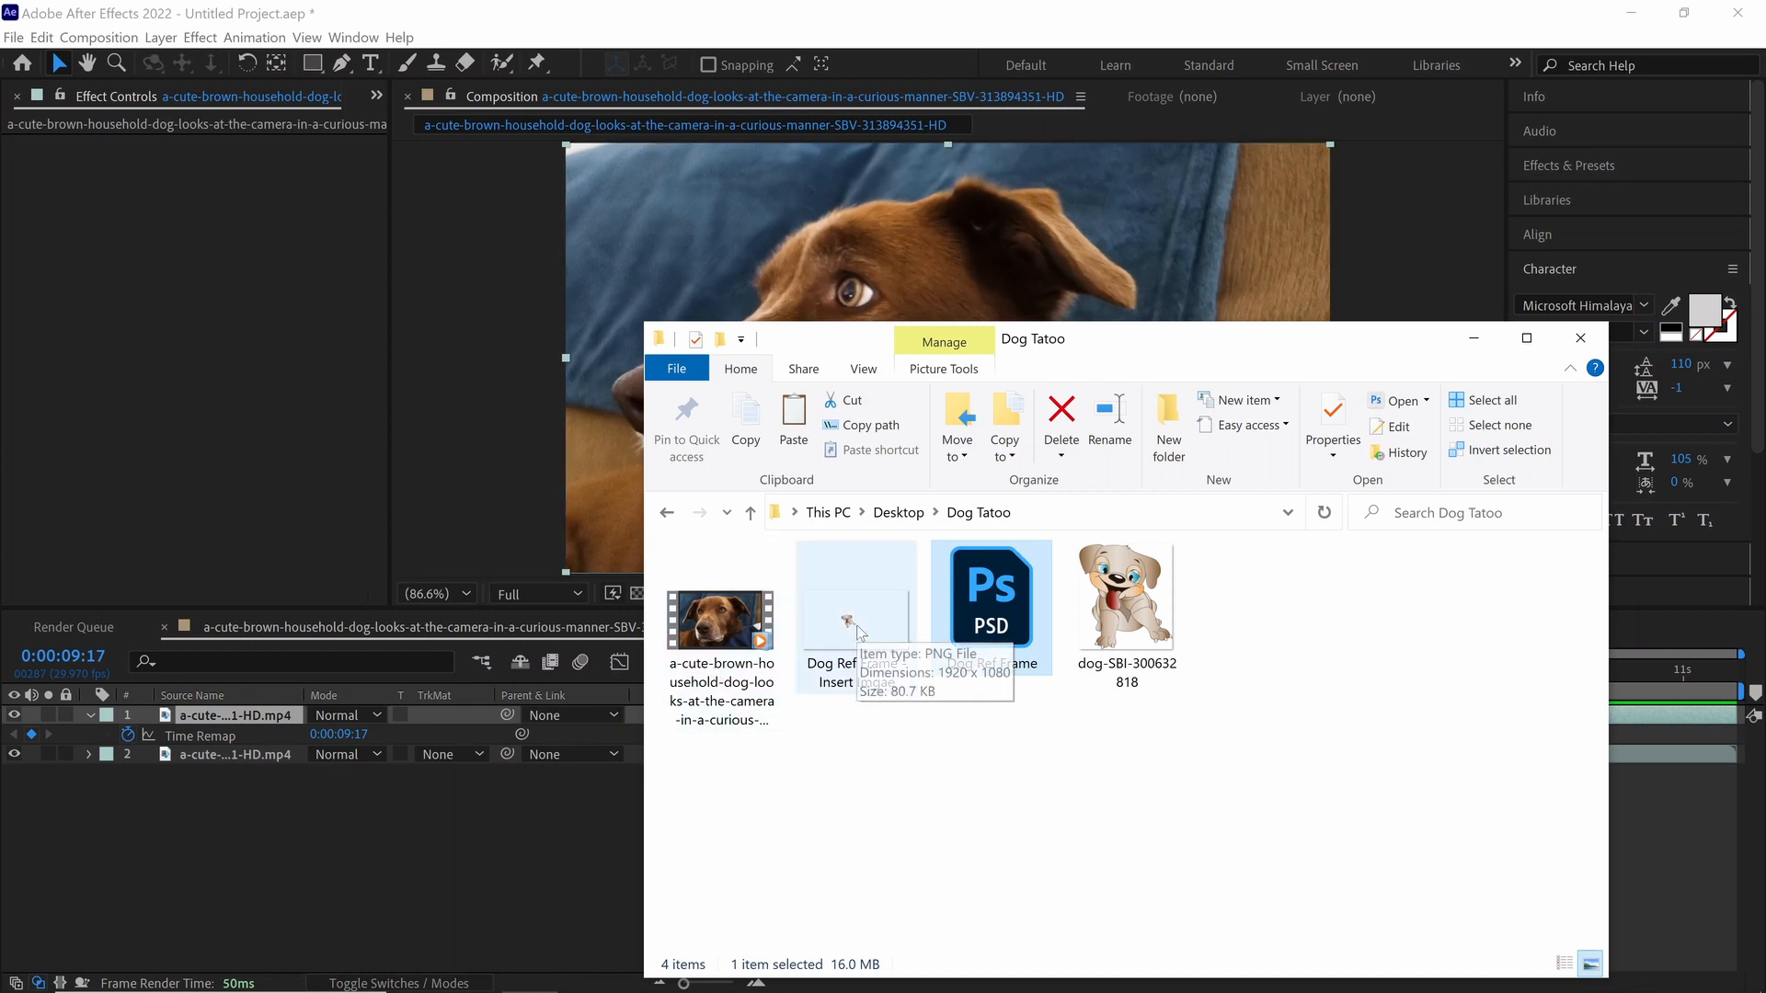
Step: Import the "Dog Ref Frame - Insert Imgae" PNG as footage into the After Effects project
left_click(377, 95)
left_click(434, 124)
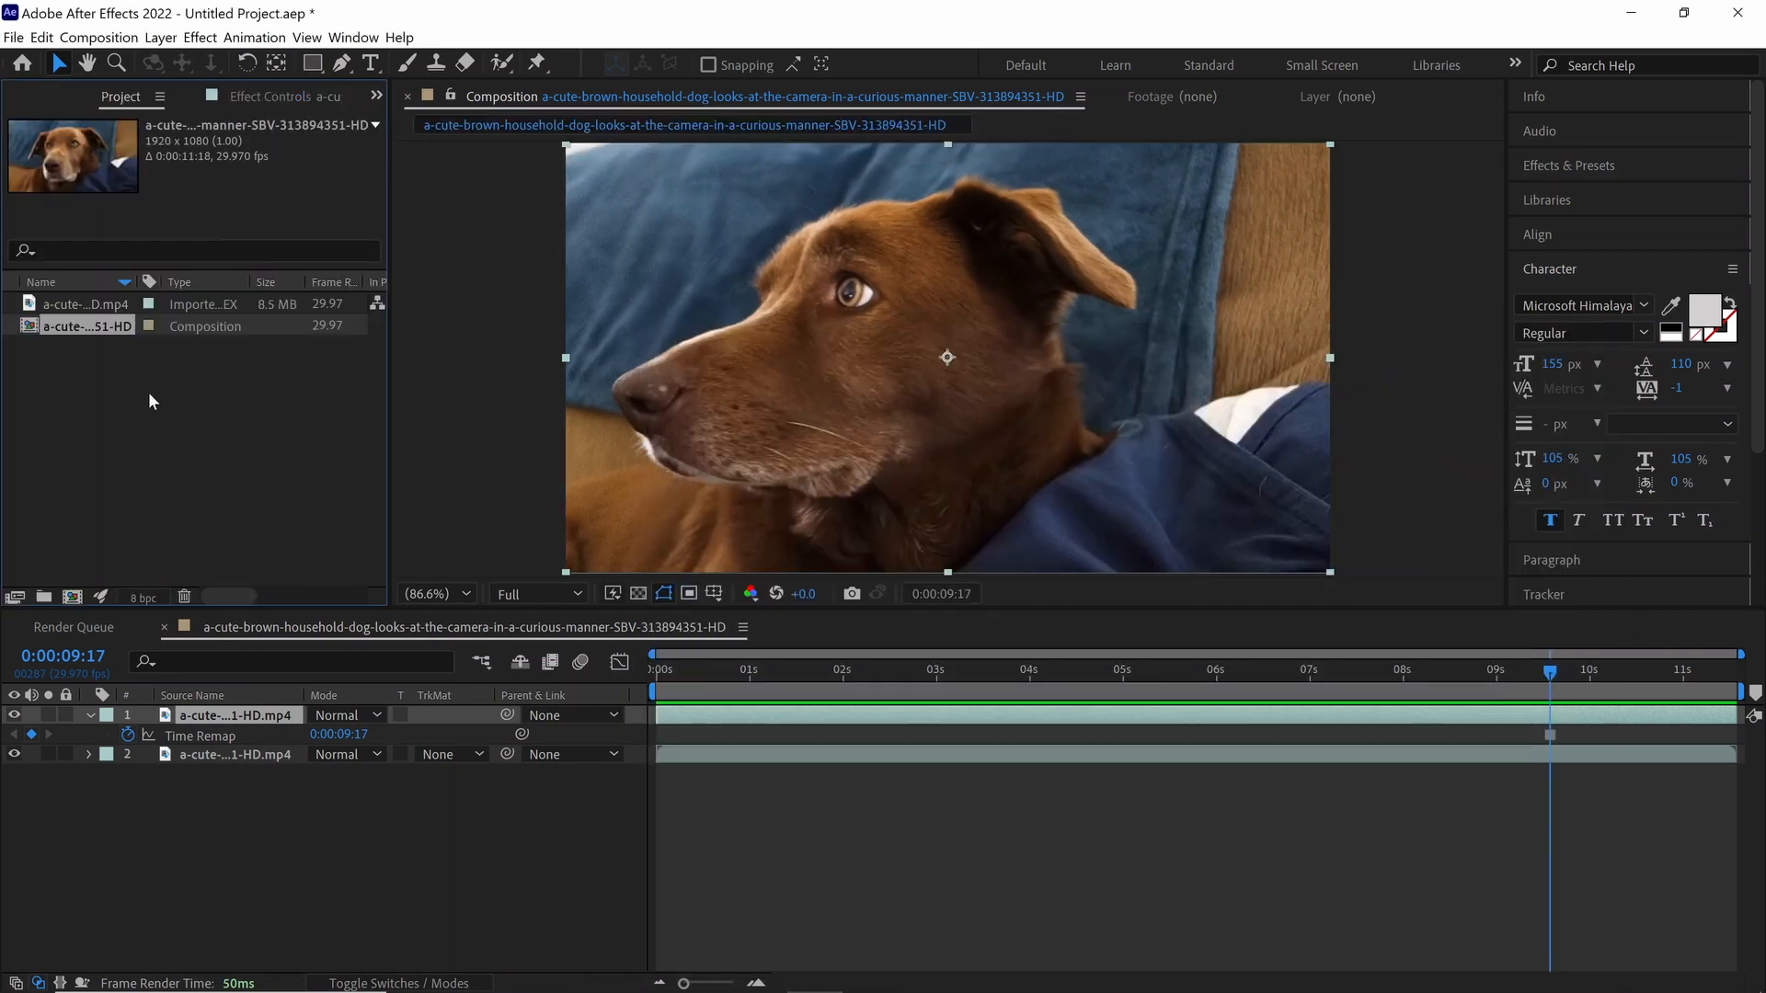
double_click(122, 387)
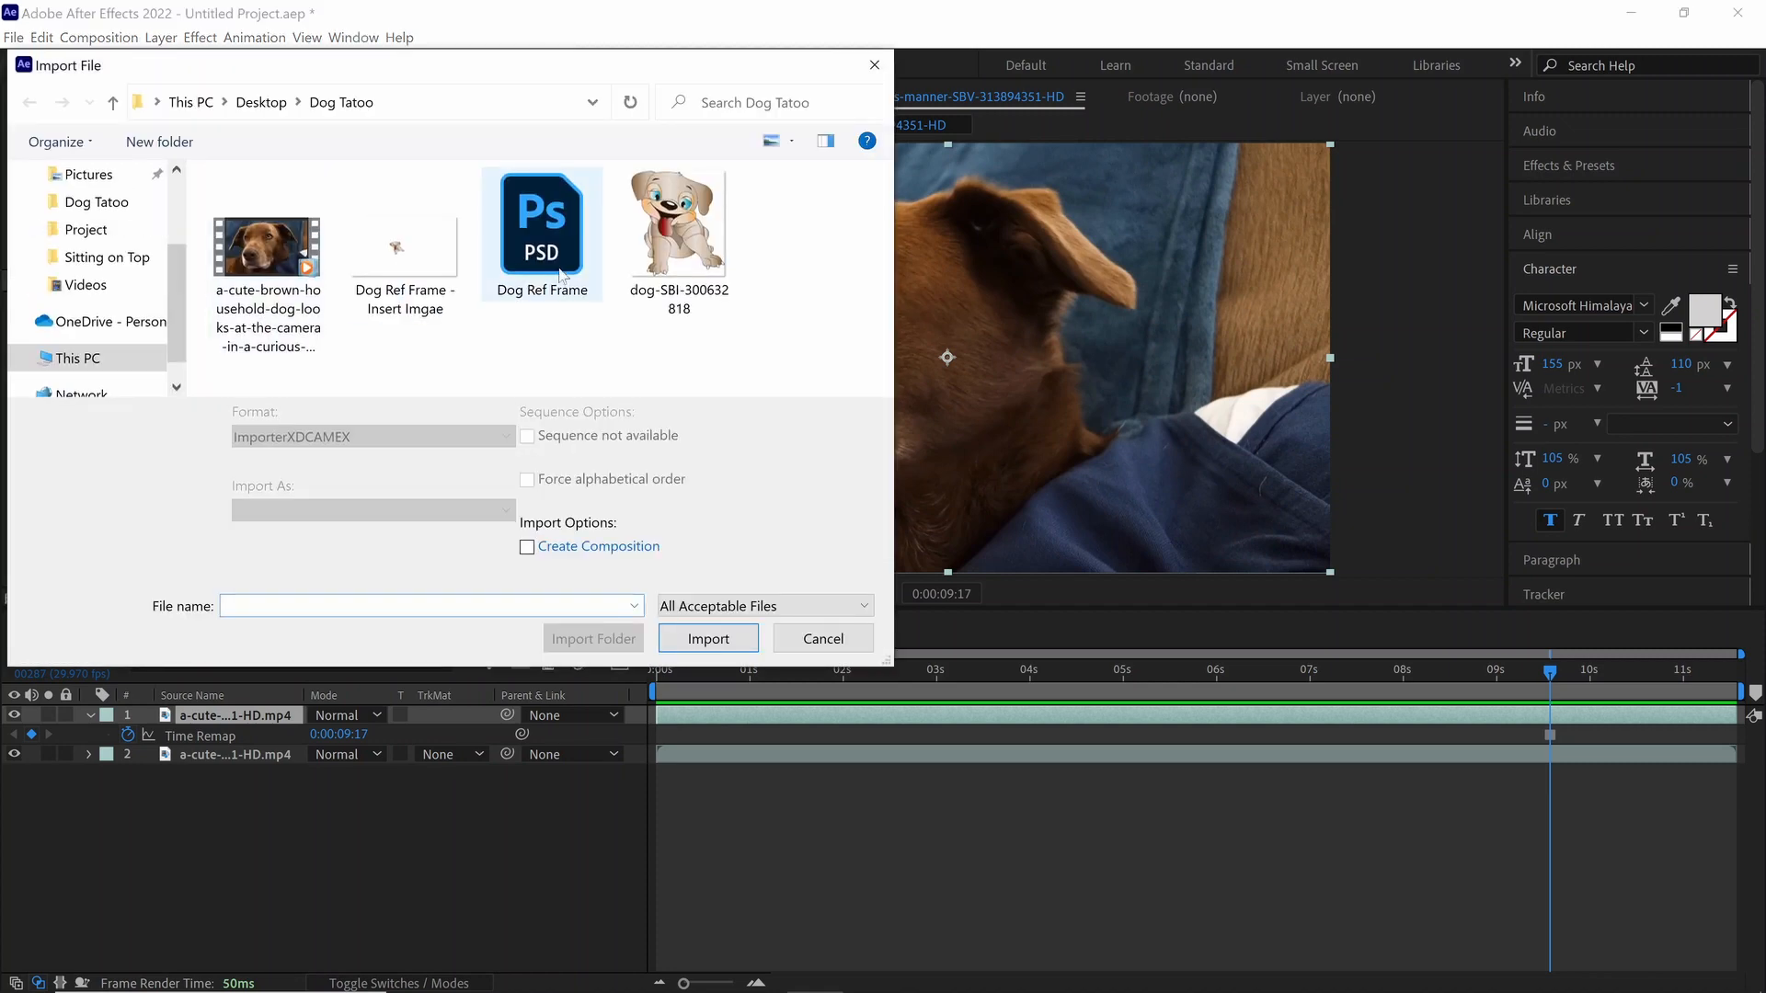
left_click(396, 250)
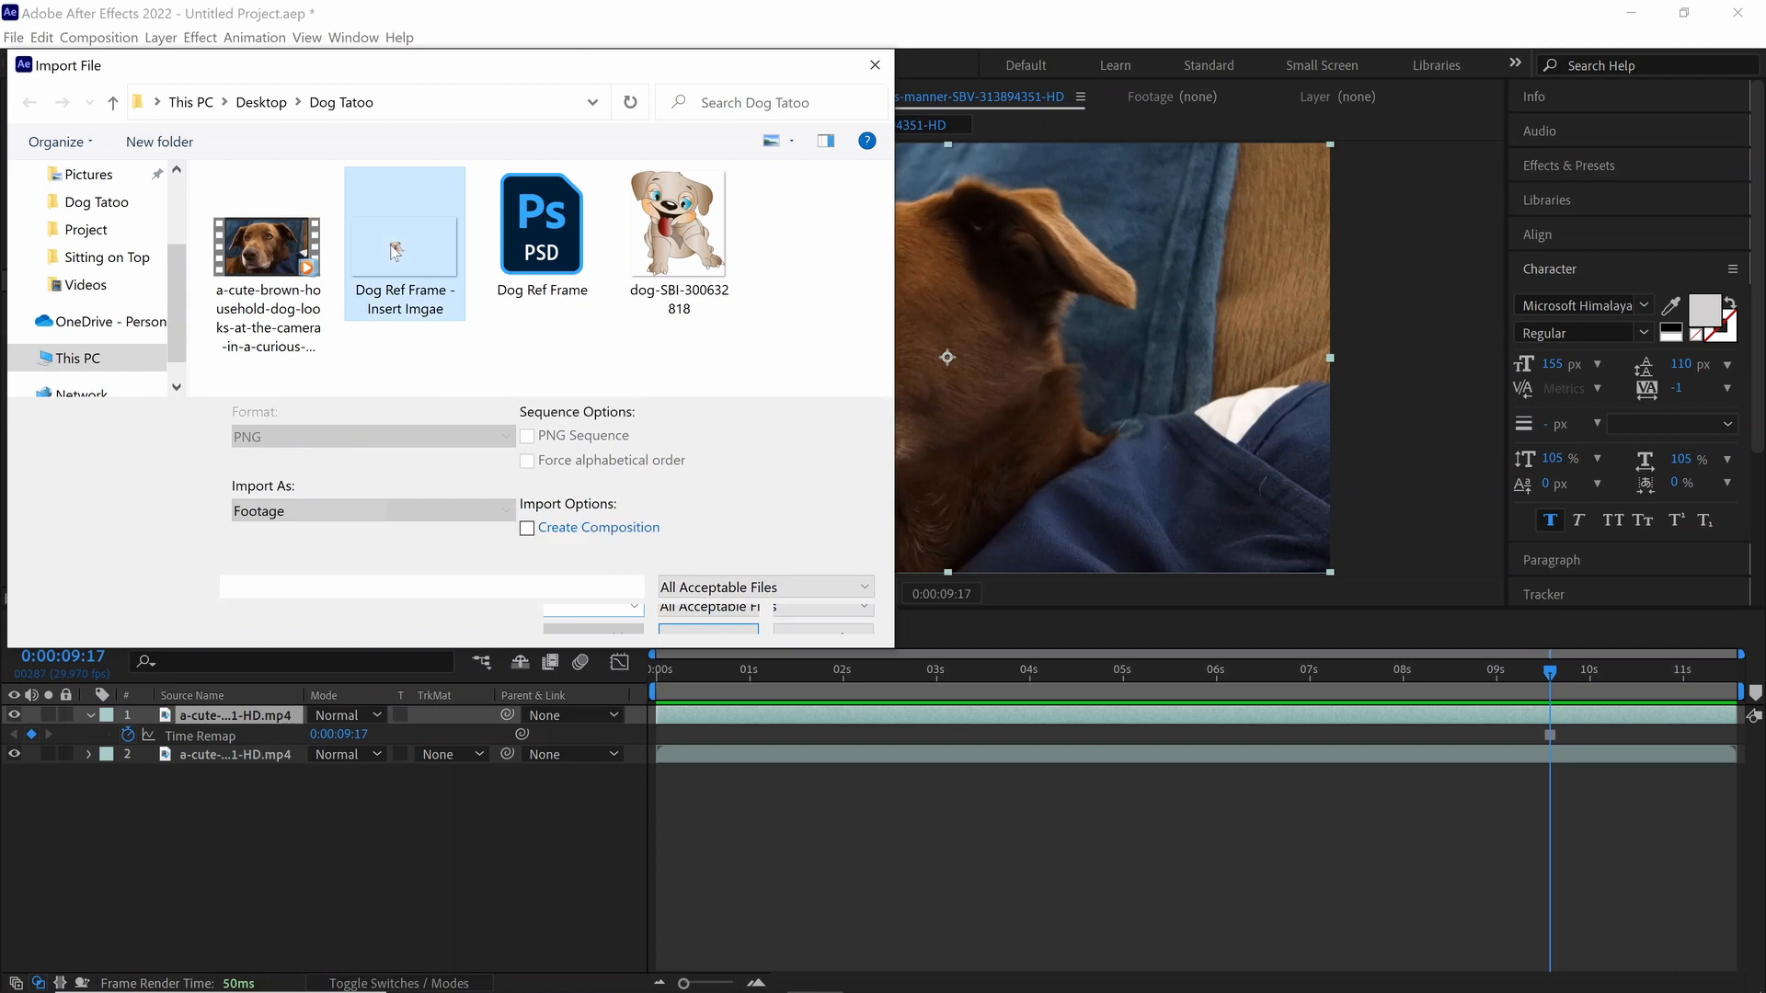
left_click(709, 619)
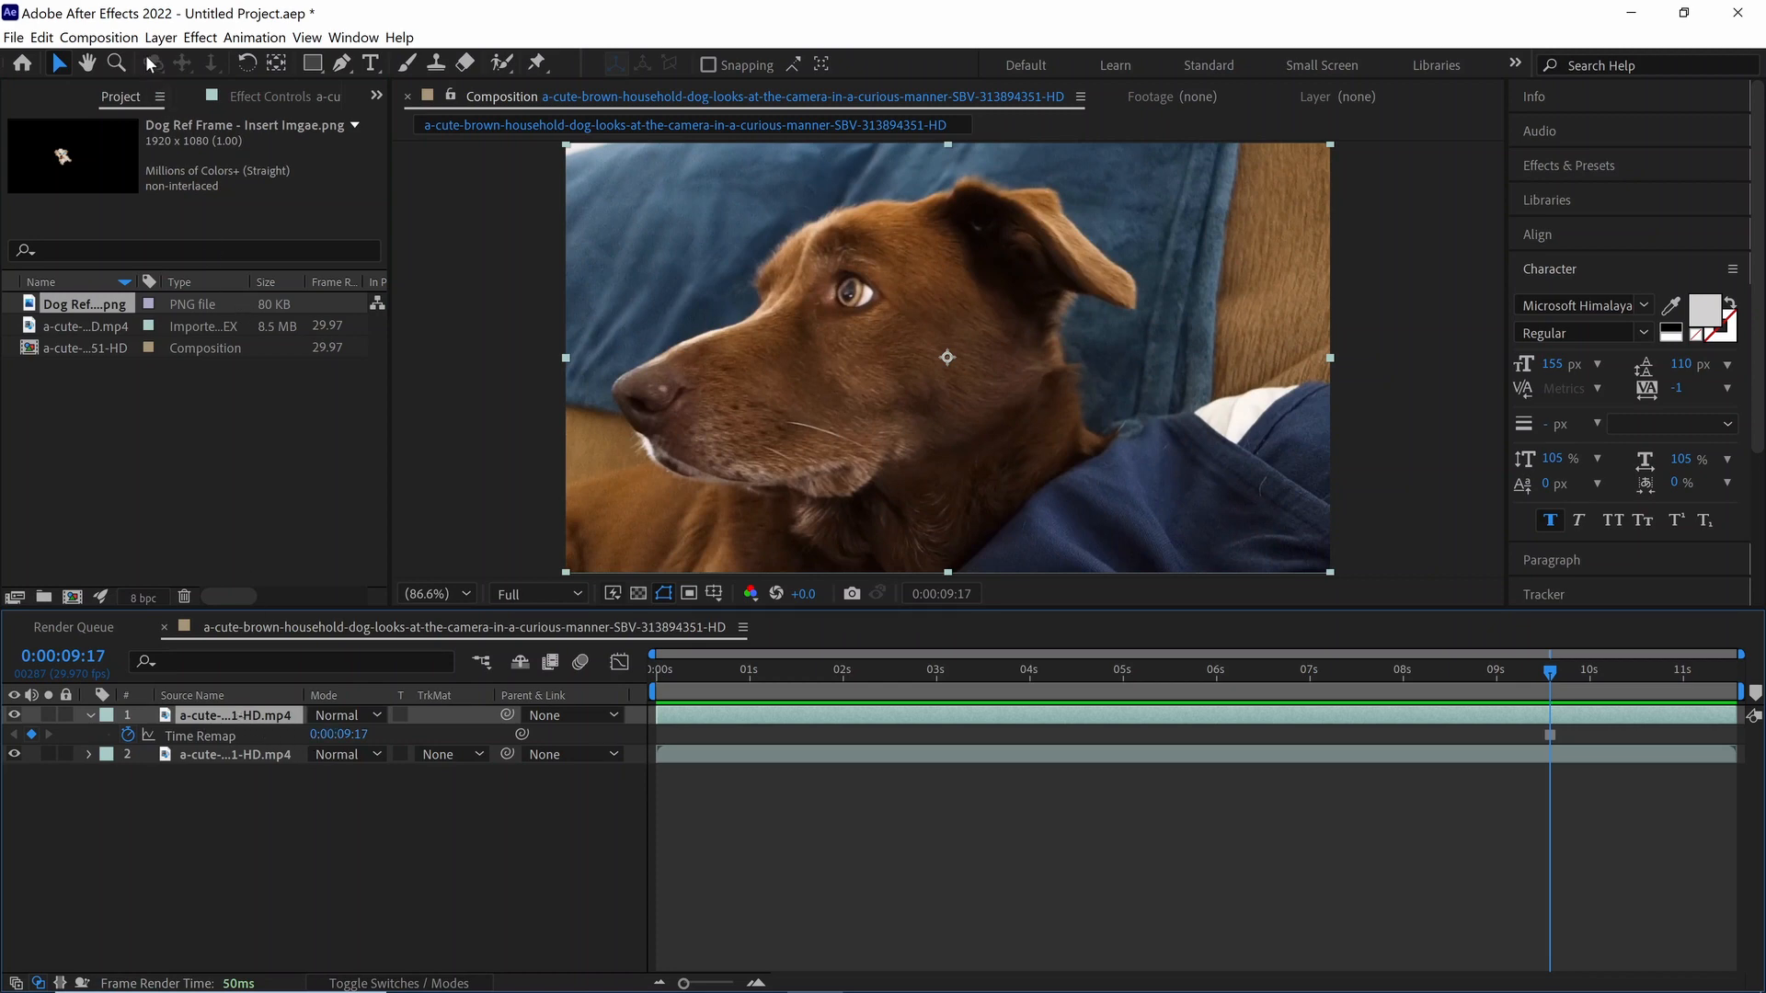
Step: Make the frozen dog video layer a guide layer and place the imported PNG above it in the timeline
left_click(166, 40)
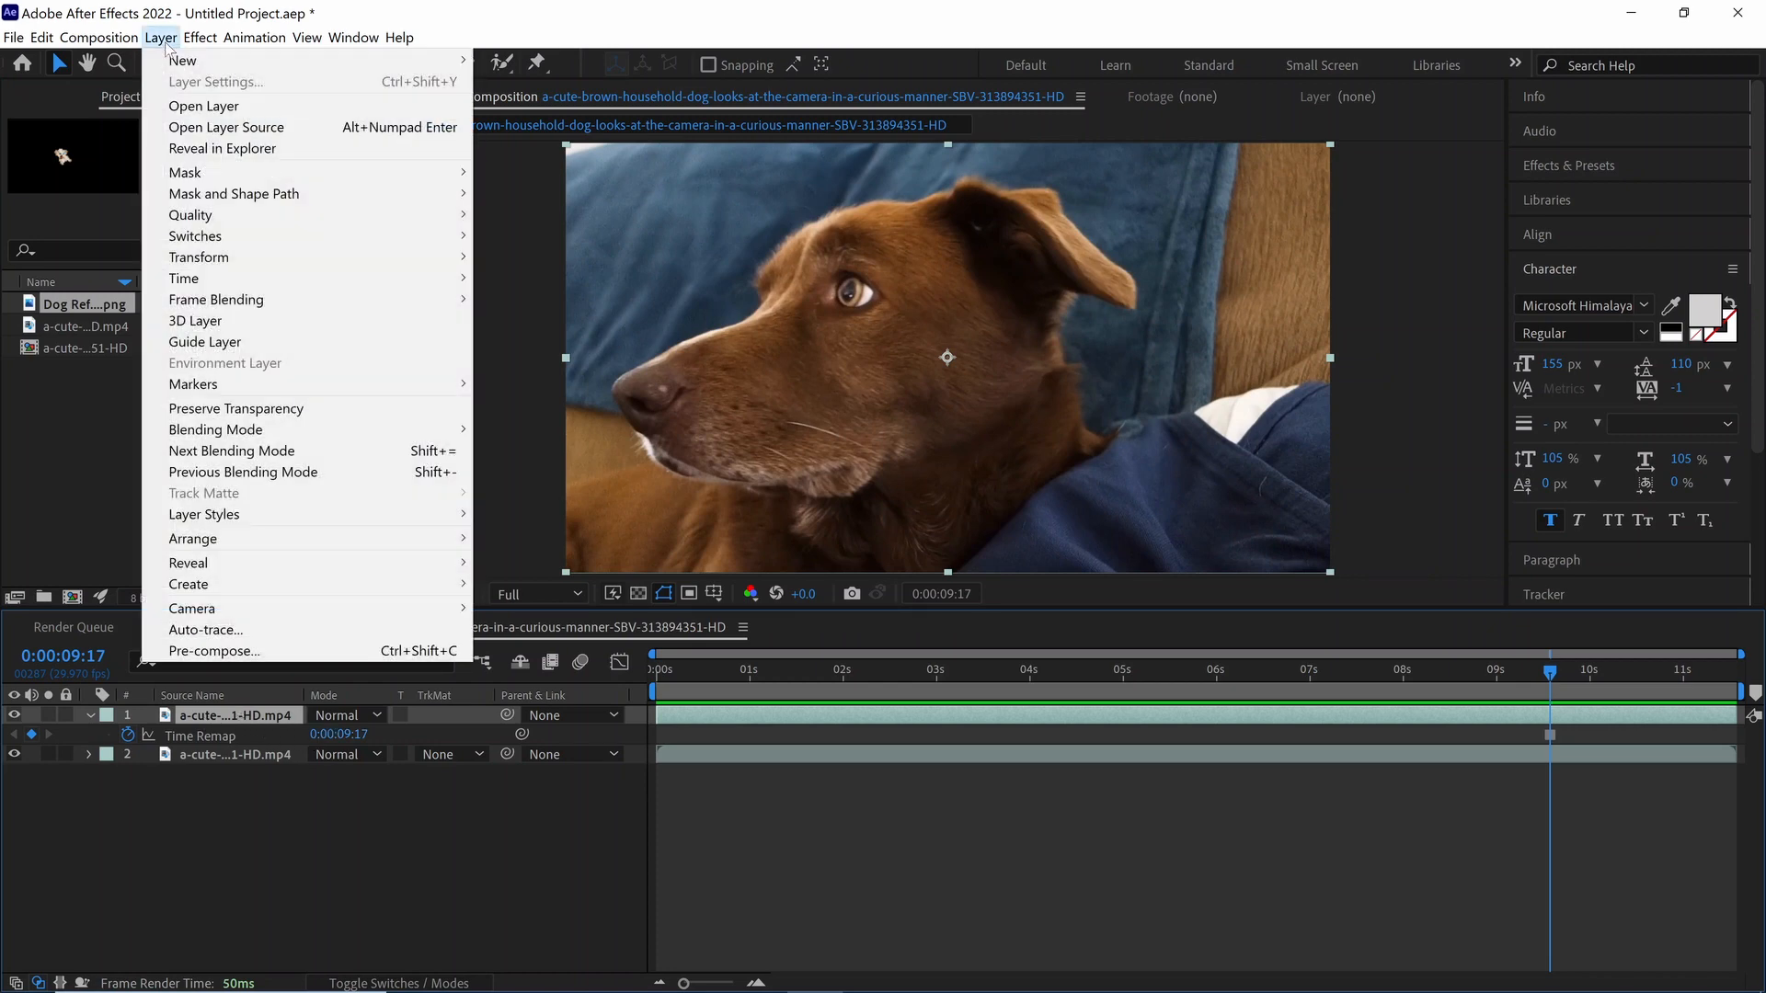
left_click(207, 348)
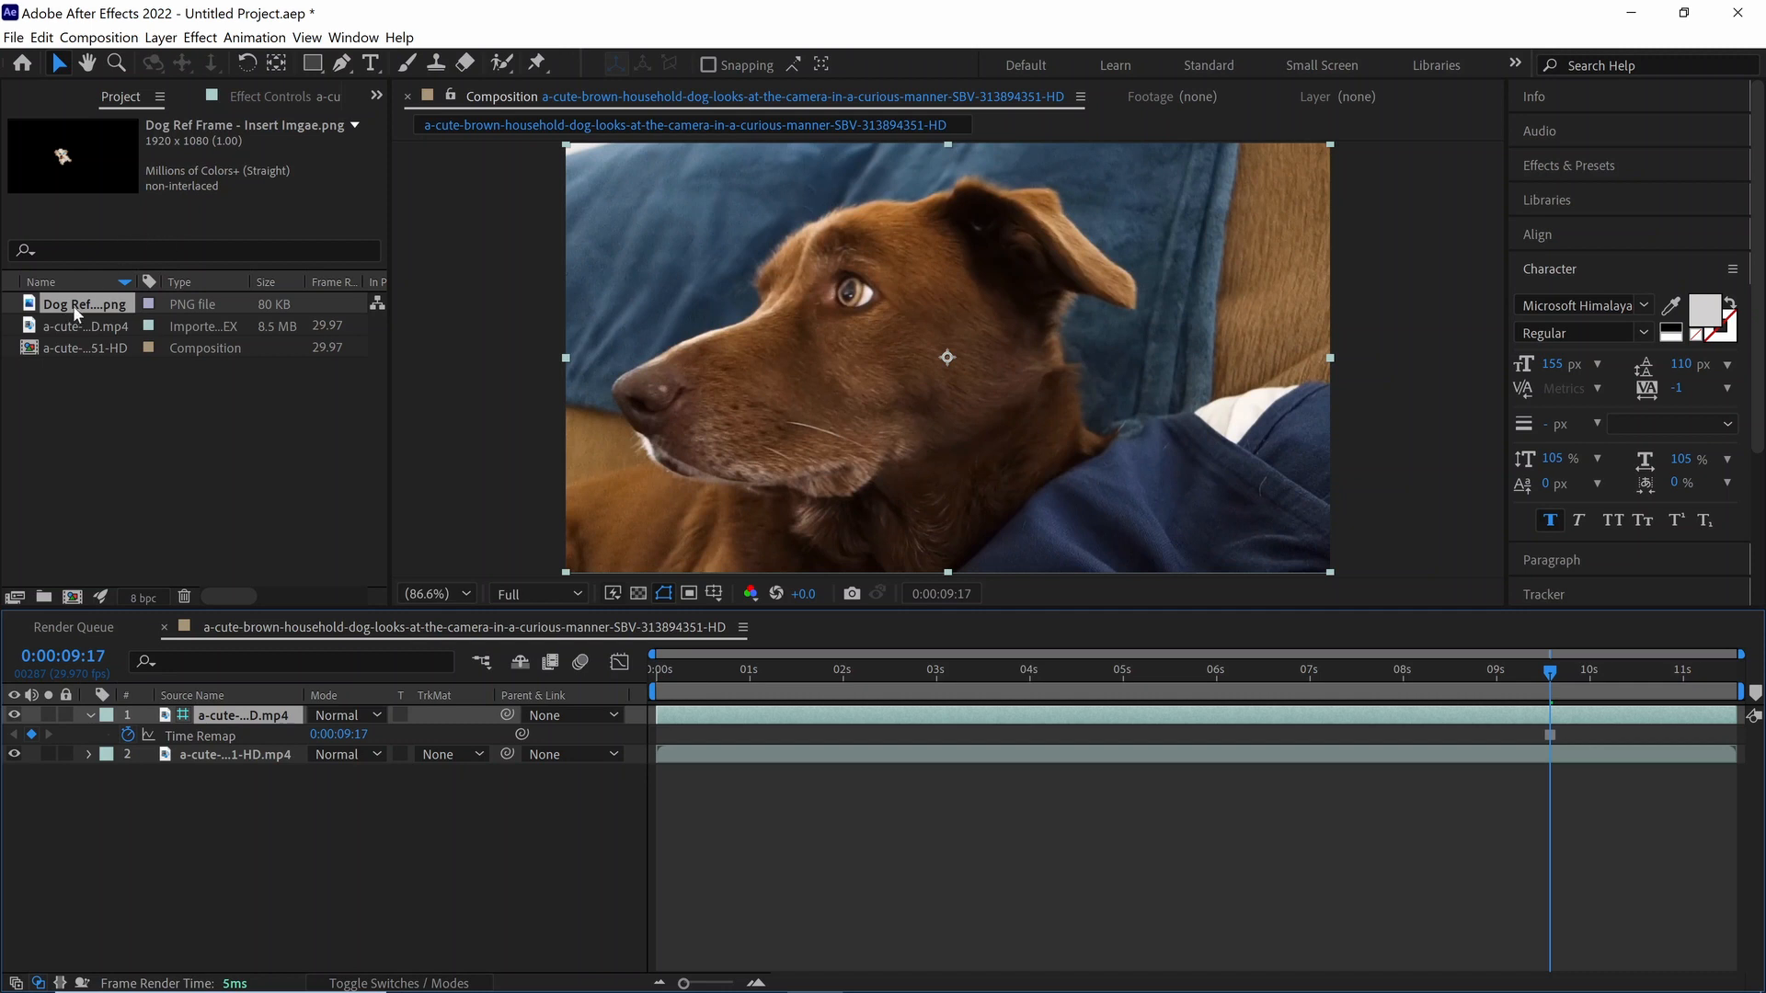
left_click_drag(73, 305, 174, 720)
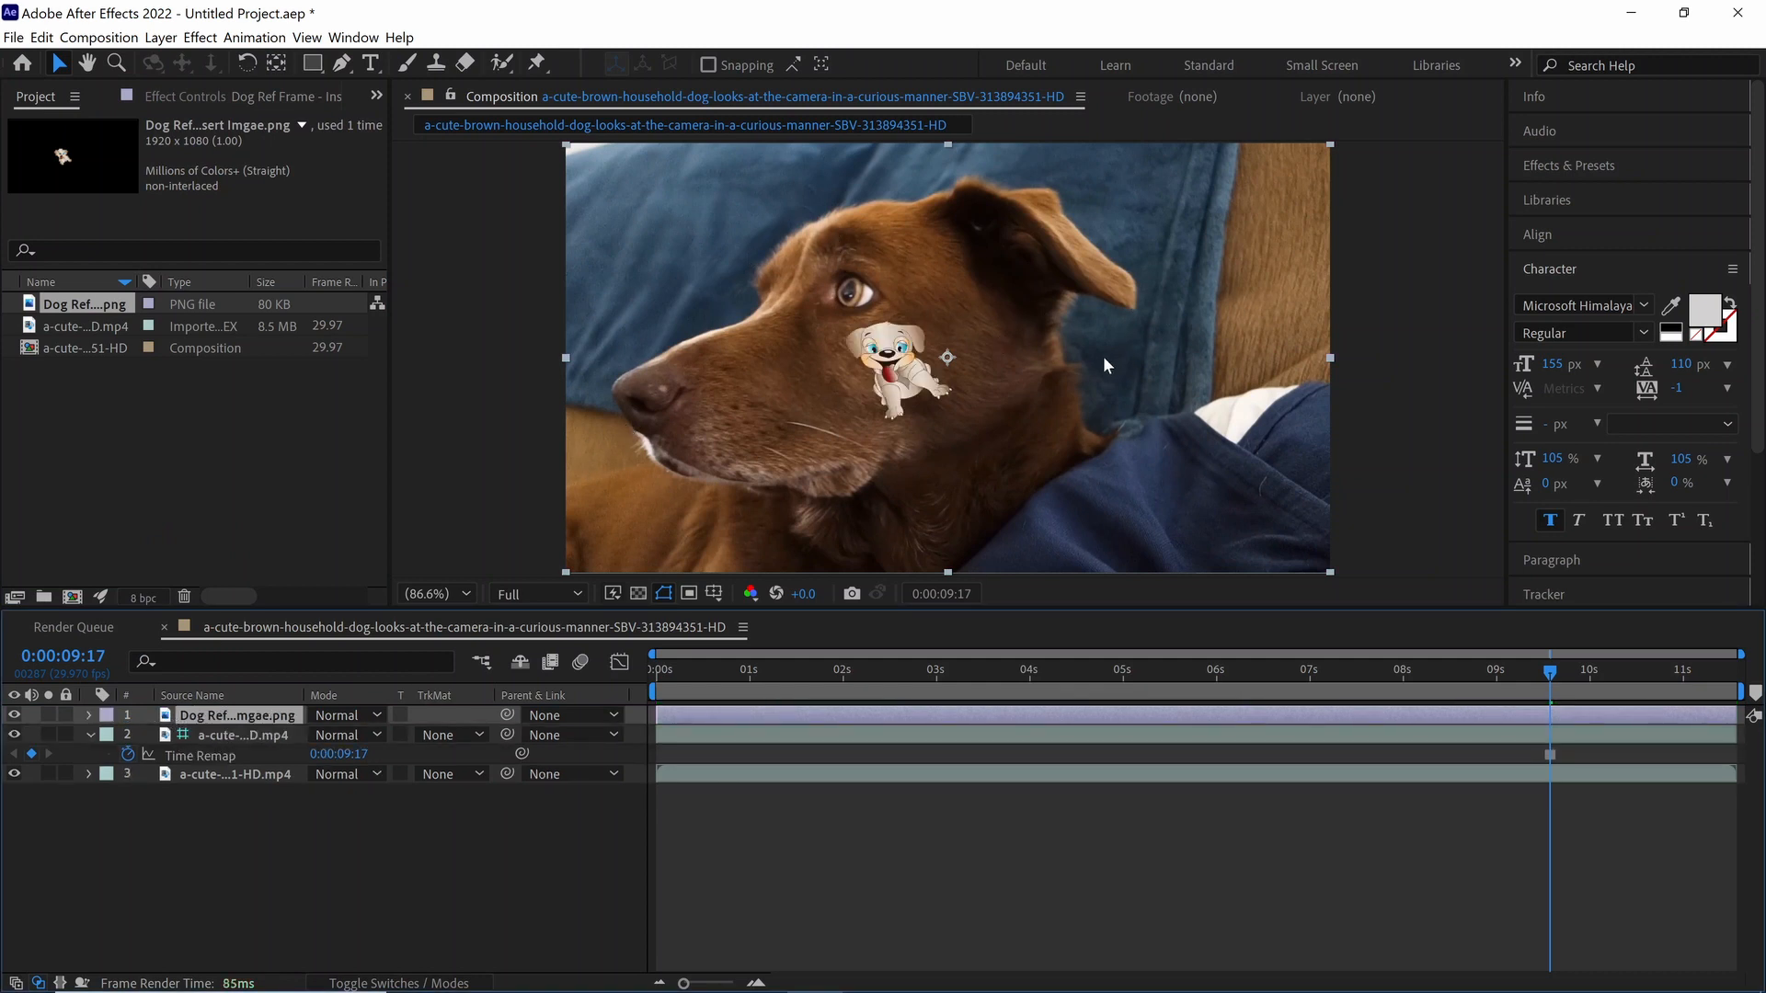
Step: Pre-compose the cartoon dog PNG and the guide video layer together into a composition named "Insert"
left_click(231, 738)
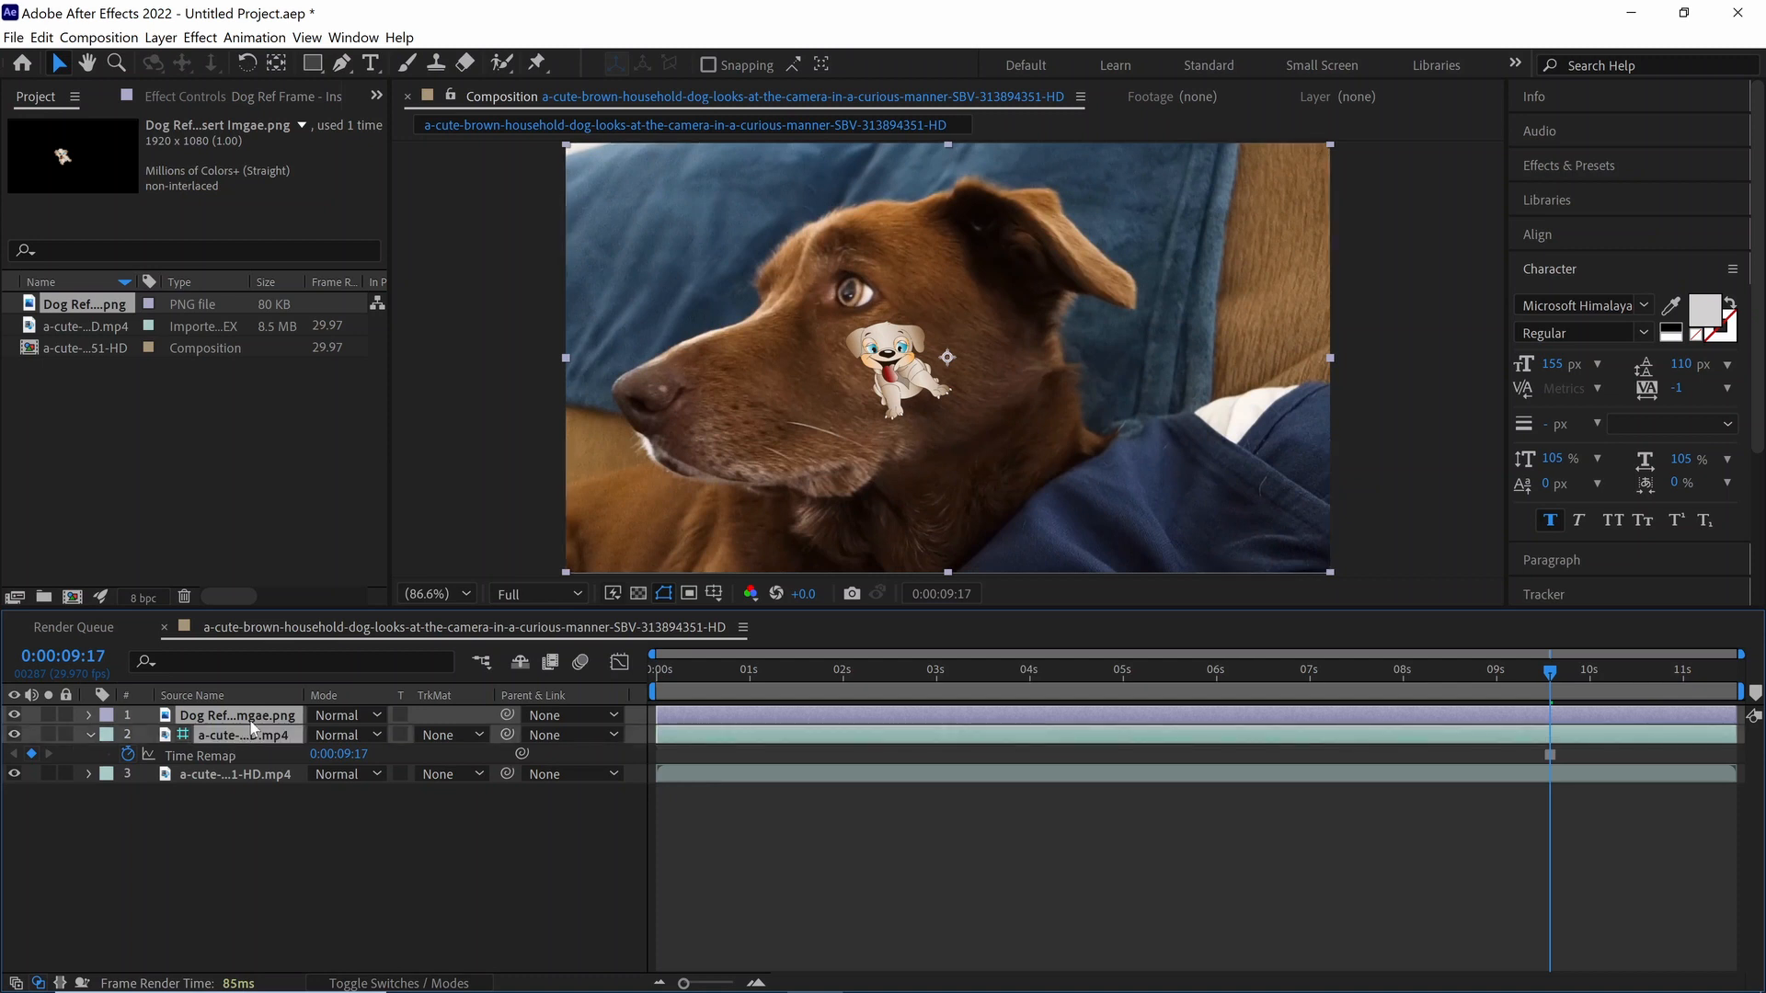
right_click(253, 726)
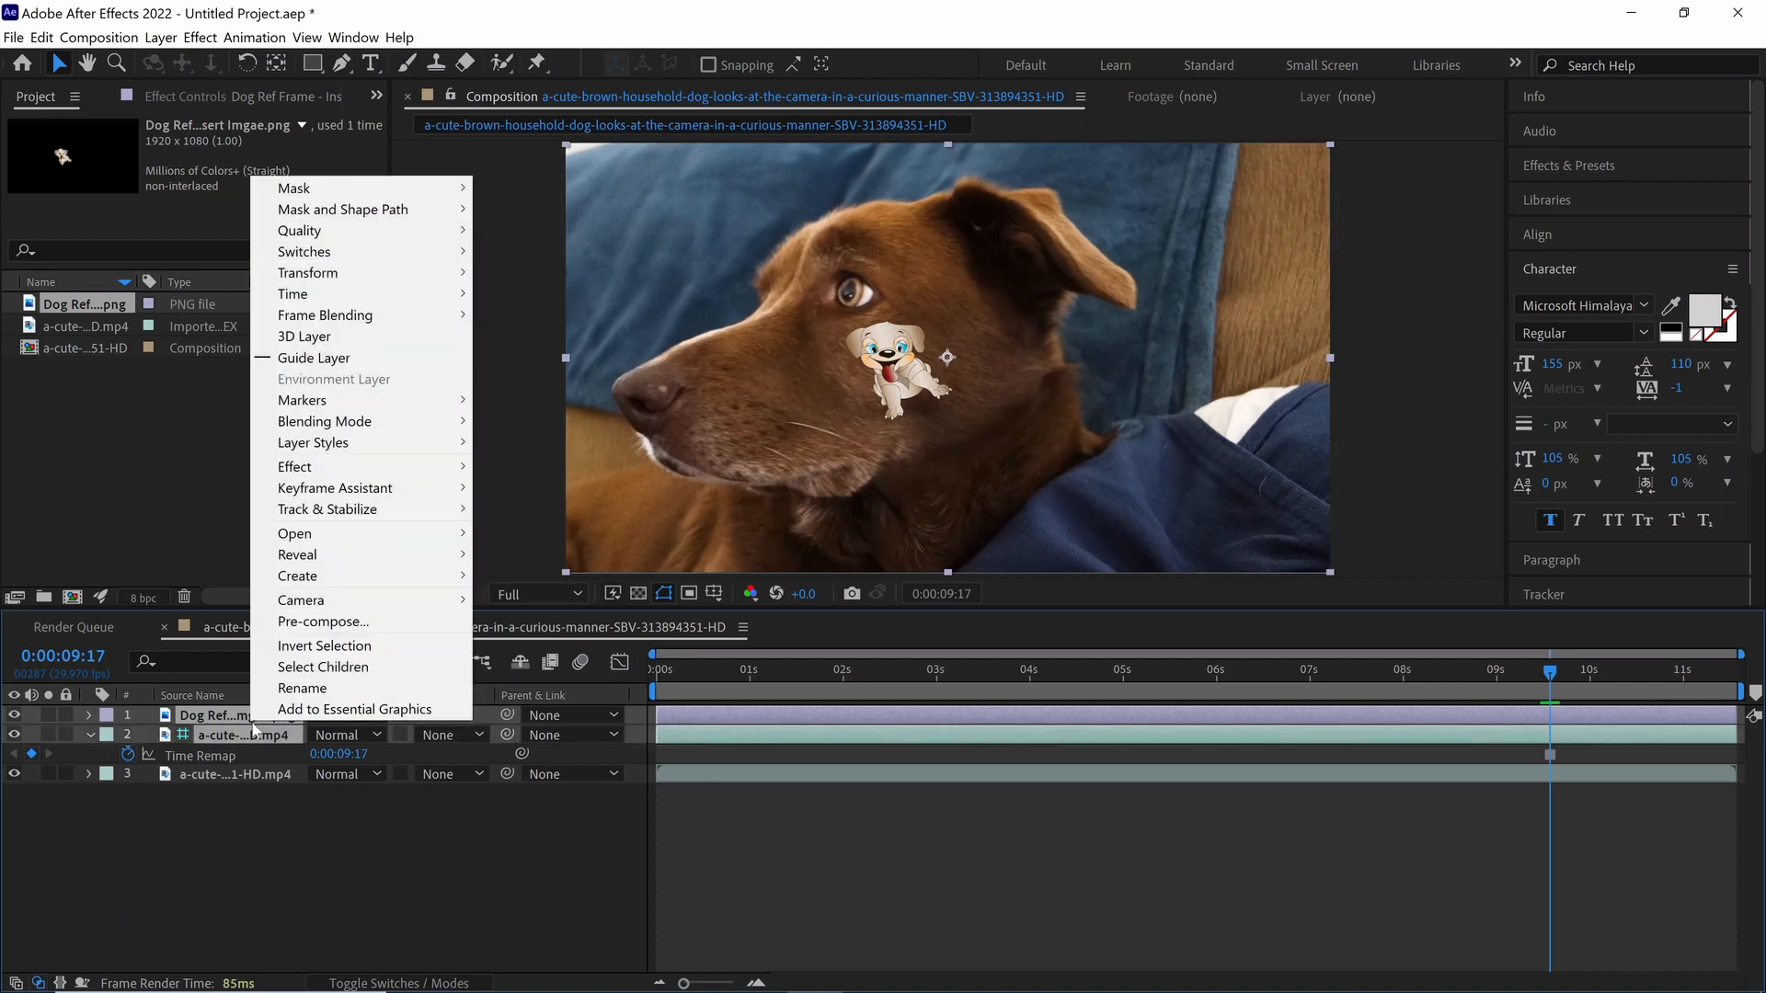
left_click(339, 624)
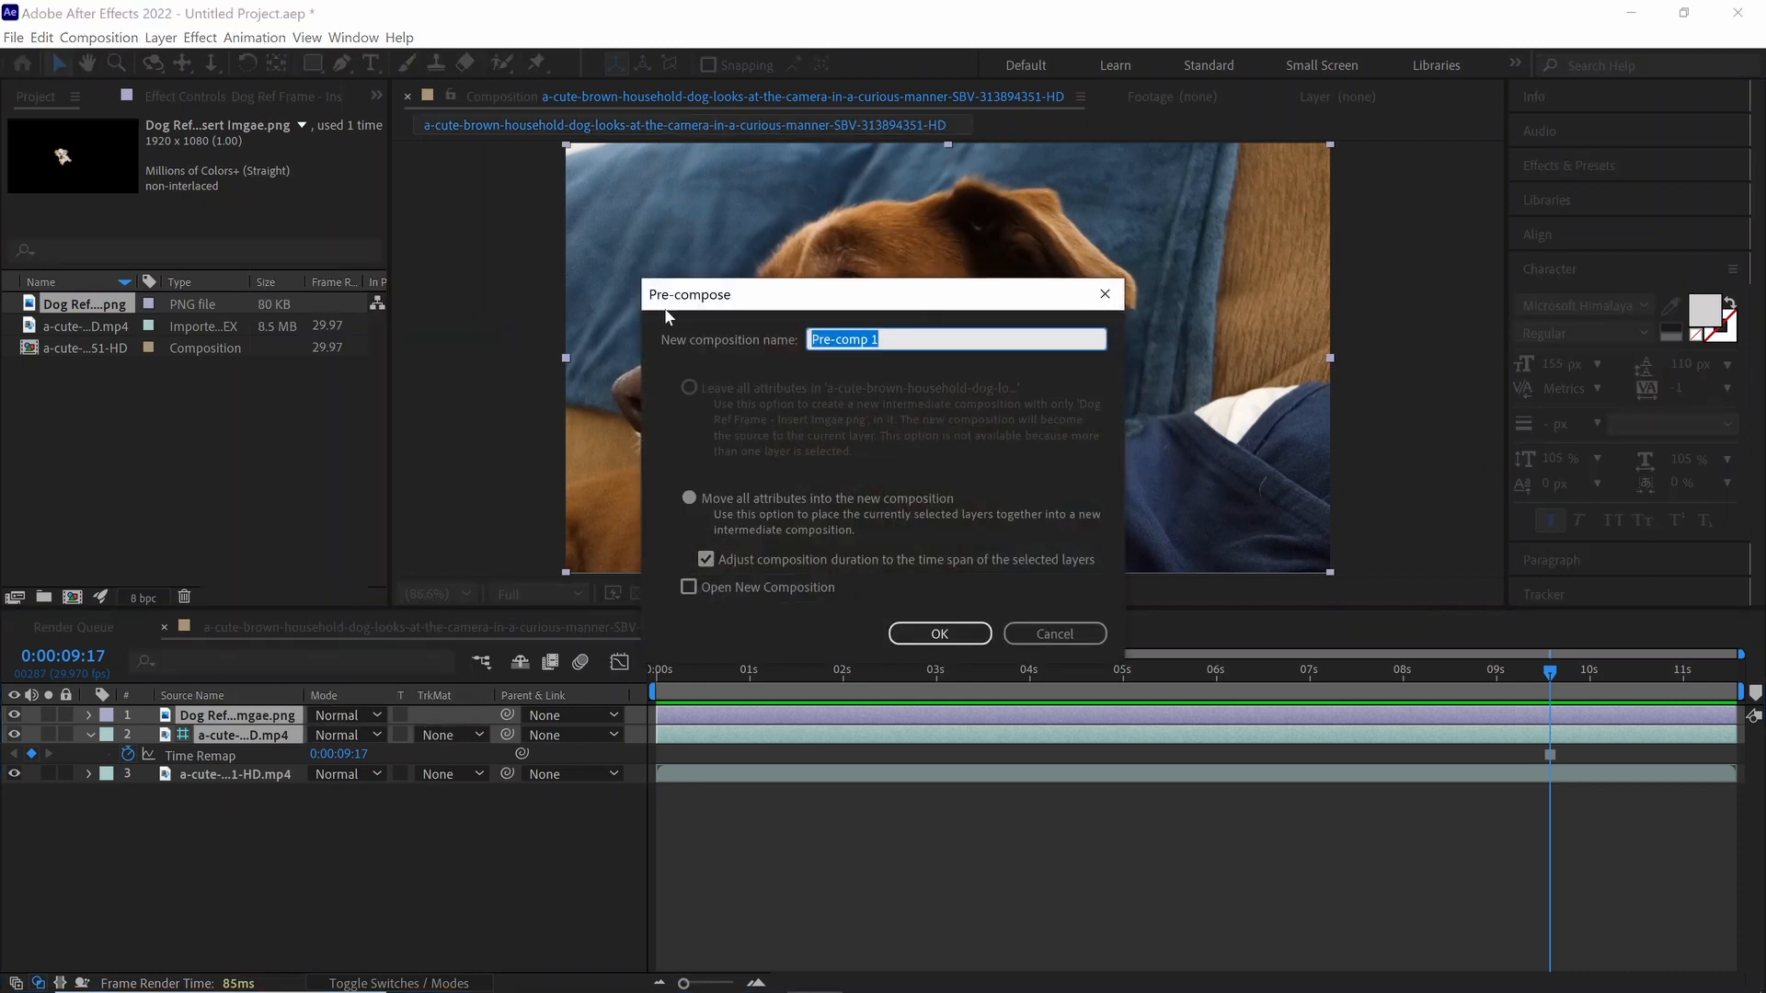
type("Insert")
left_click(940, 634)
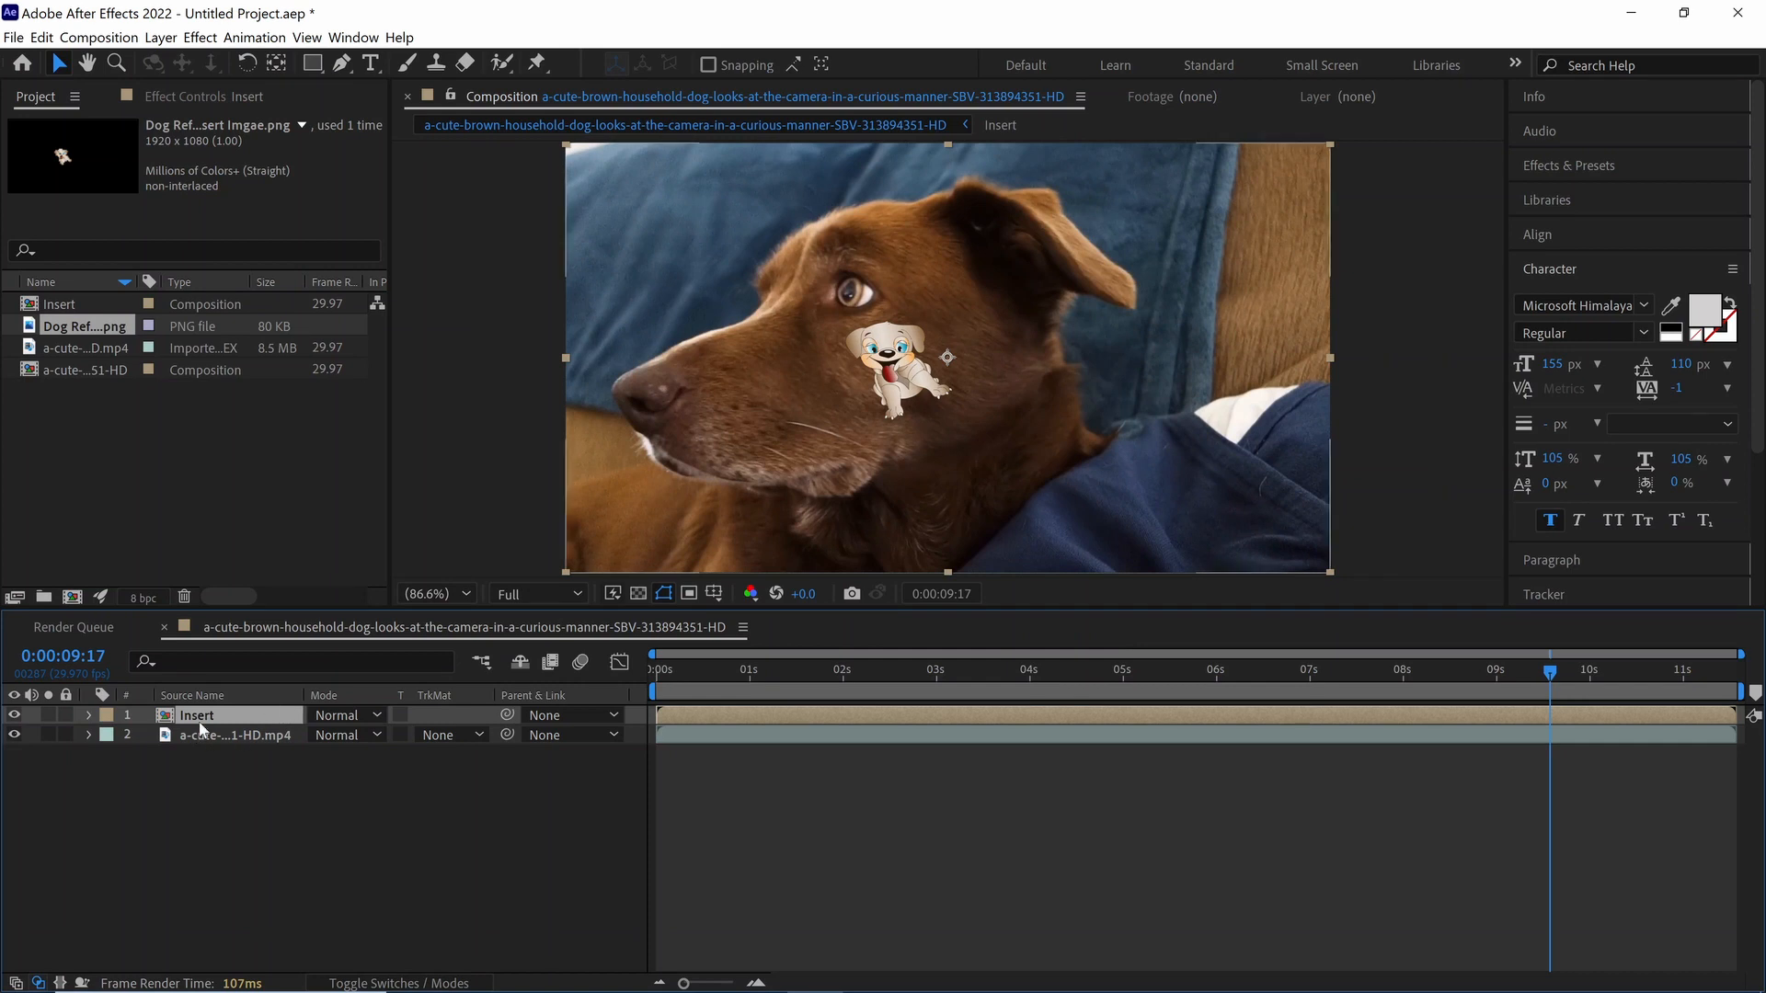
Step: Copy the Mocha Pro effect from the dog video layer onto the Insert layer
left_click(218, 736)
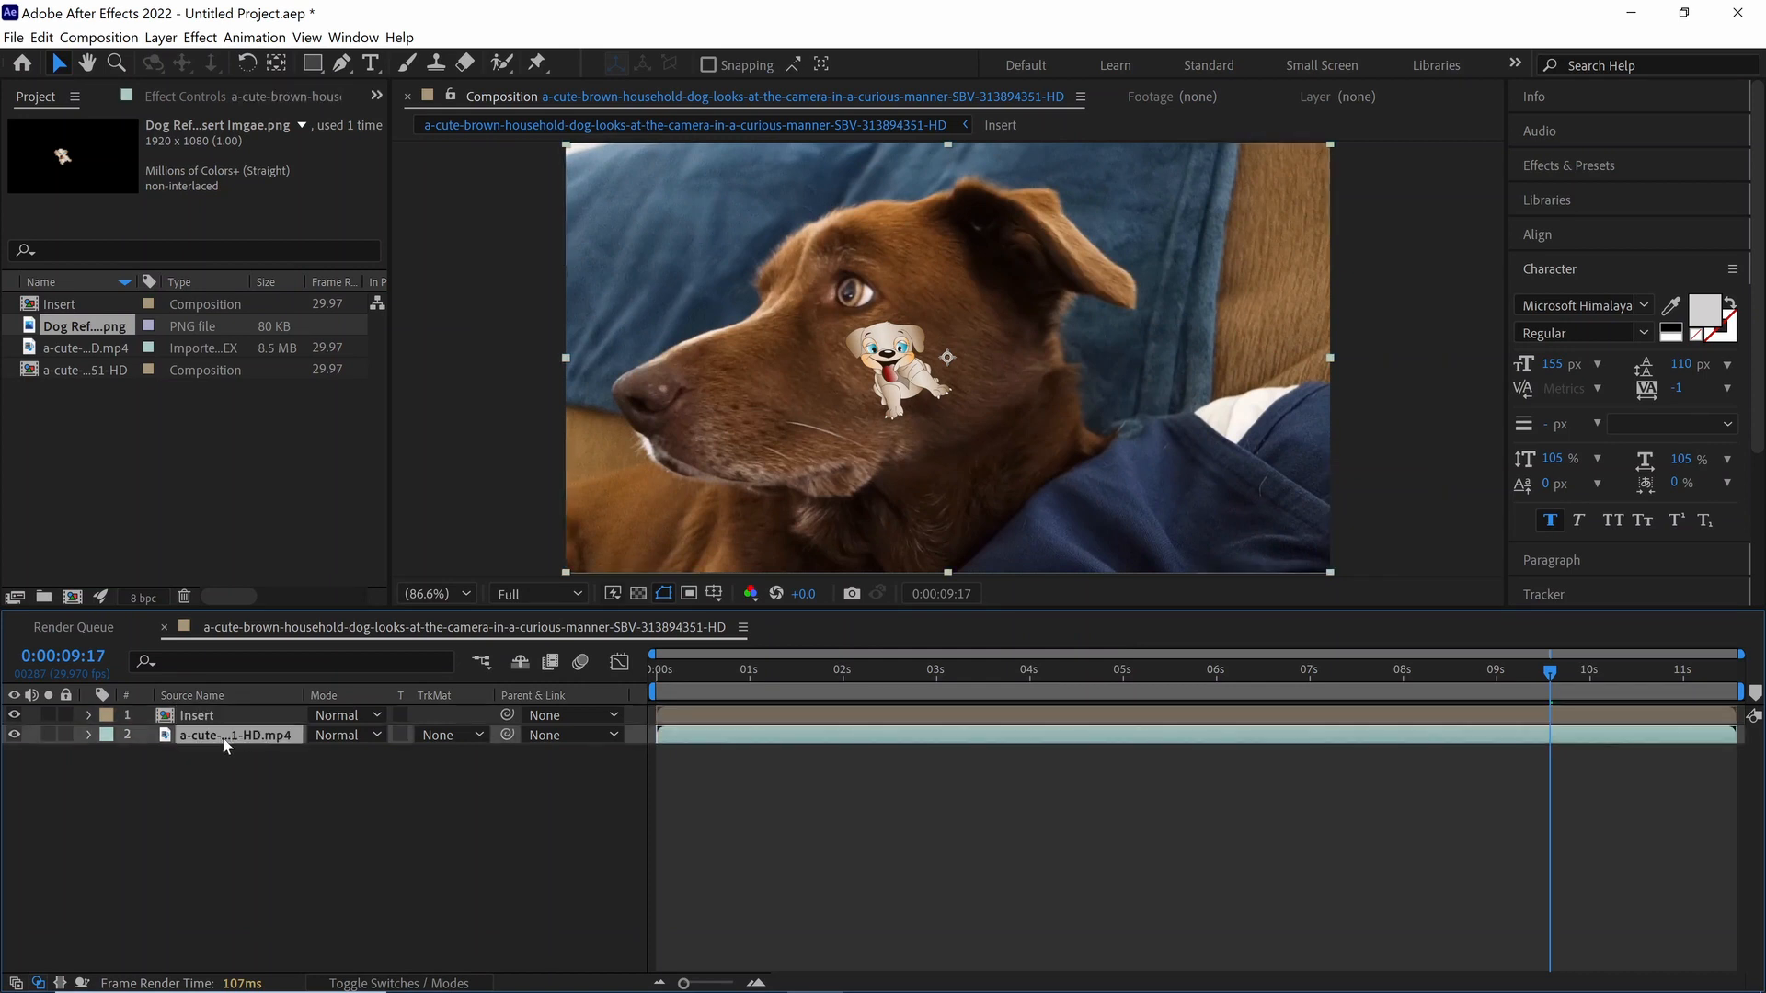
left_click(221, 101)
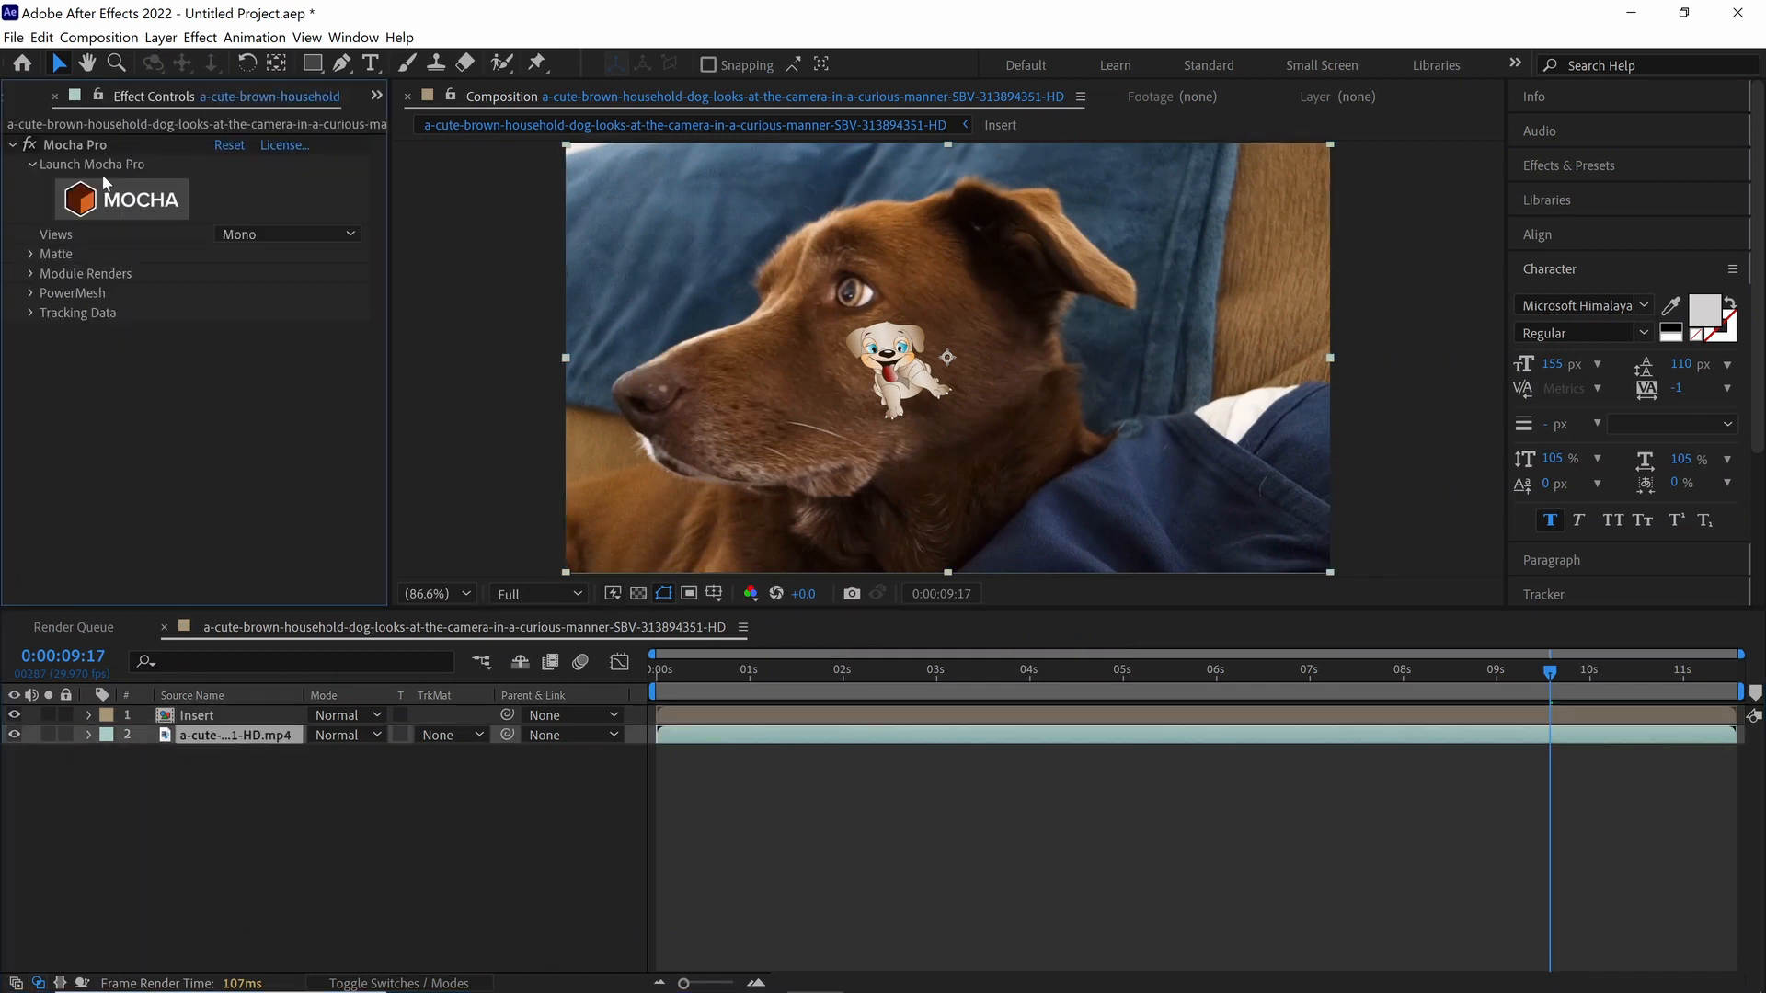
left_click(76, 150)
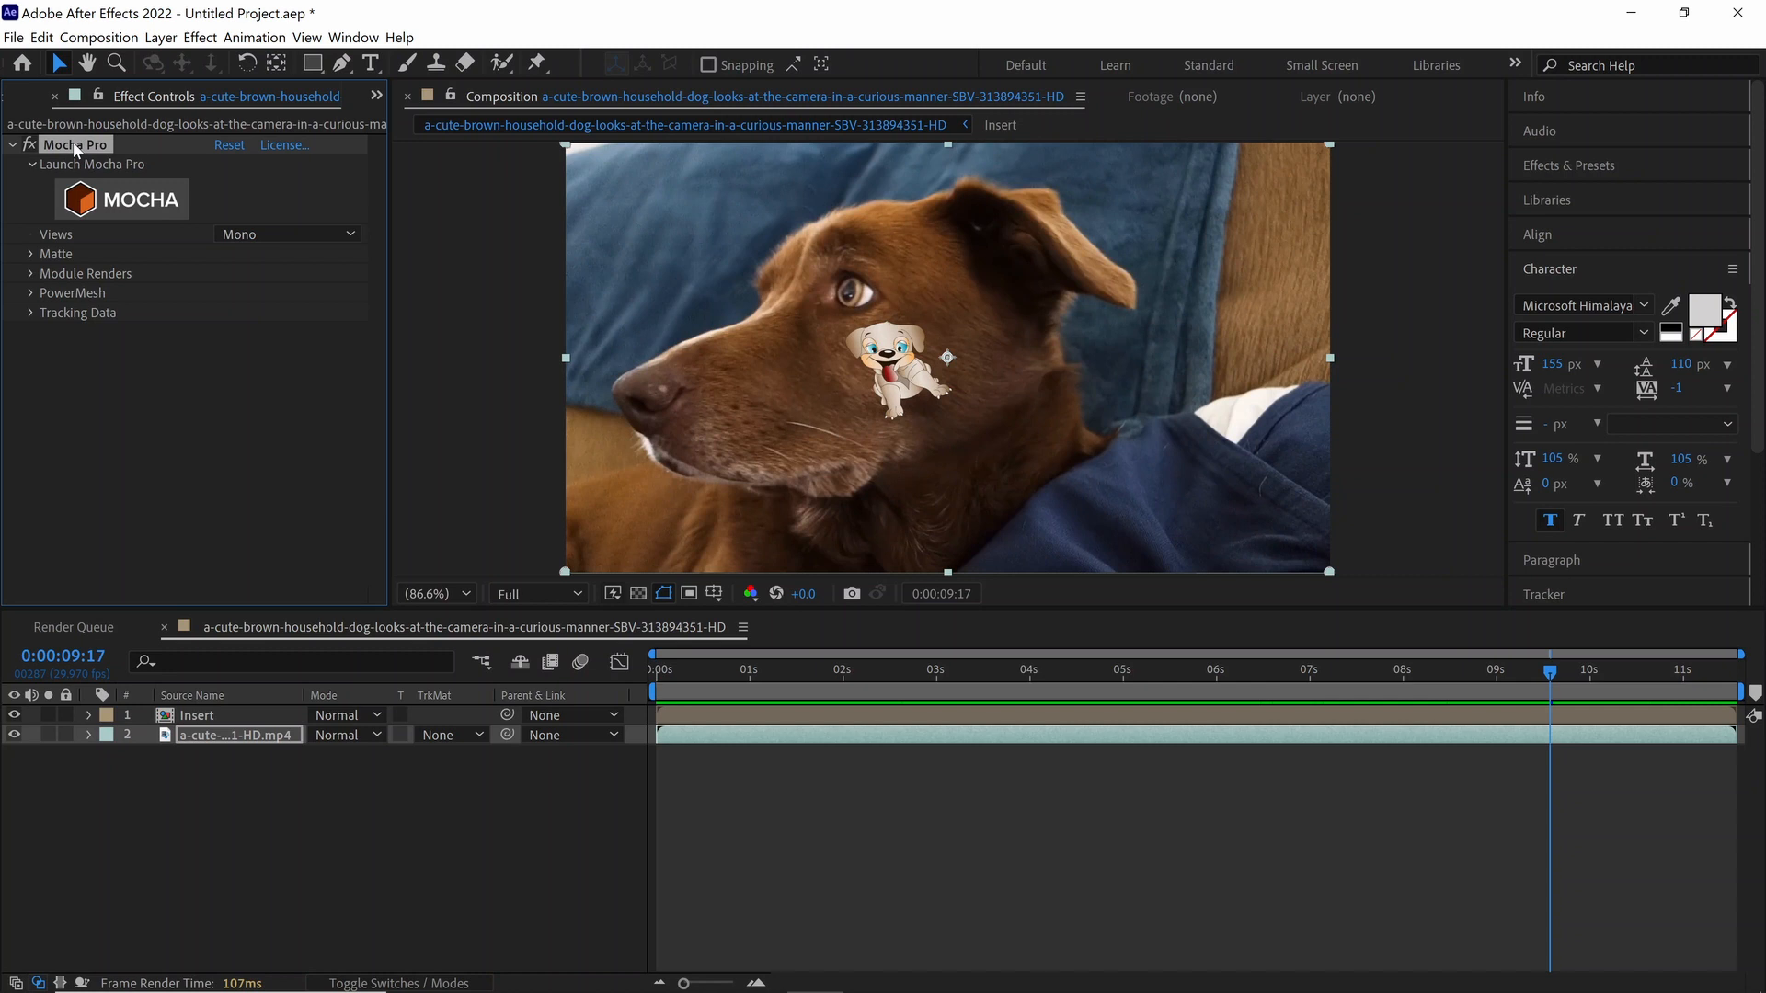
left_click(249, 718)
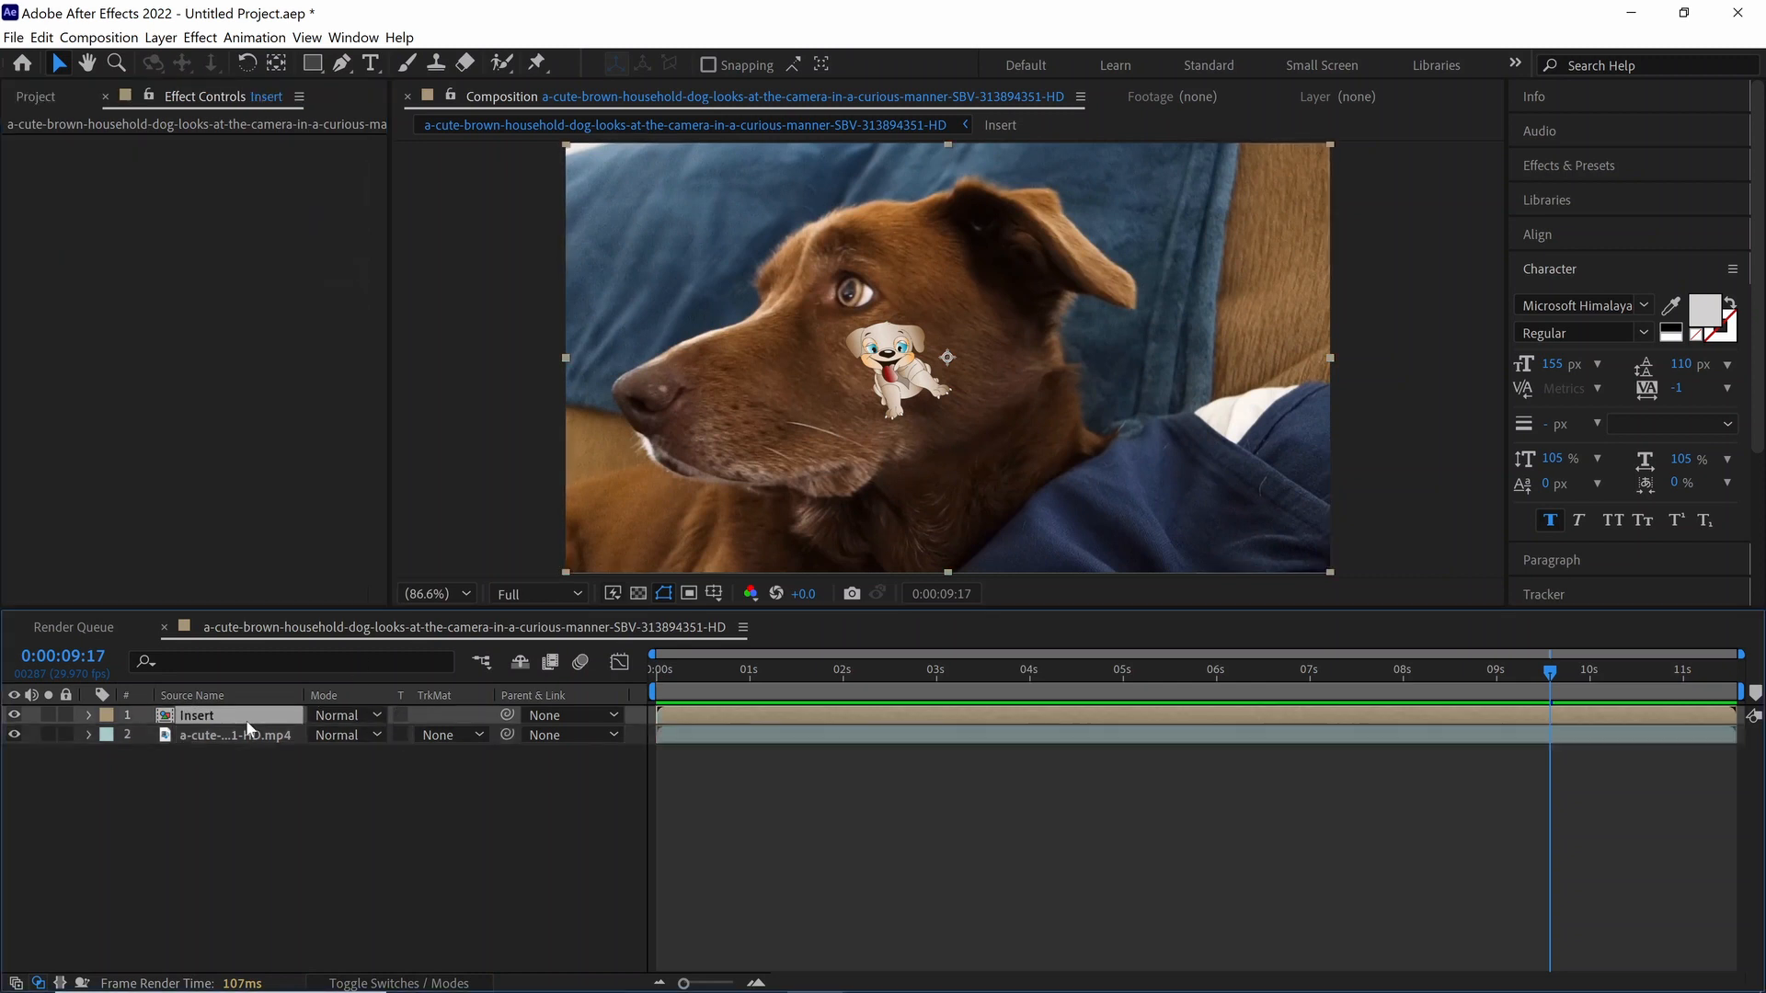
key("ctrl+v")
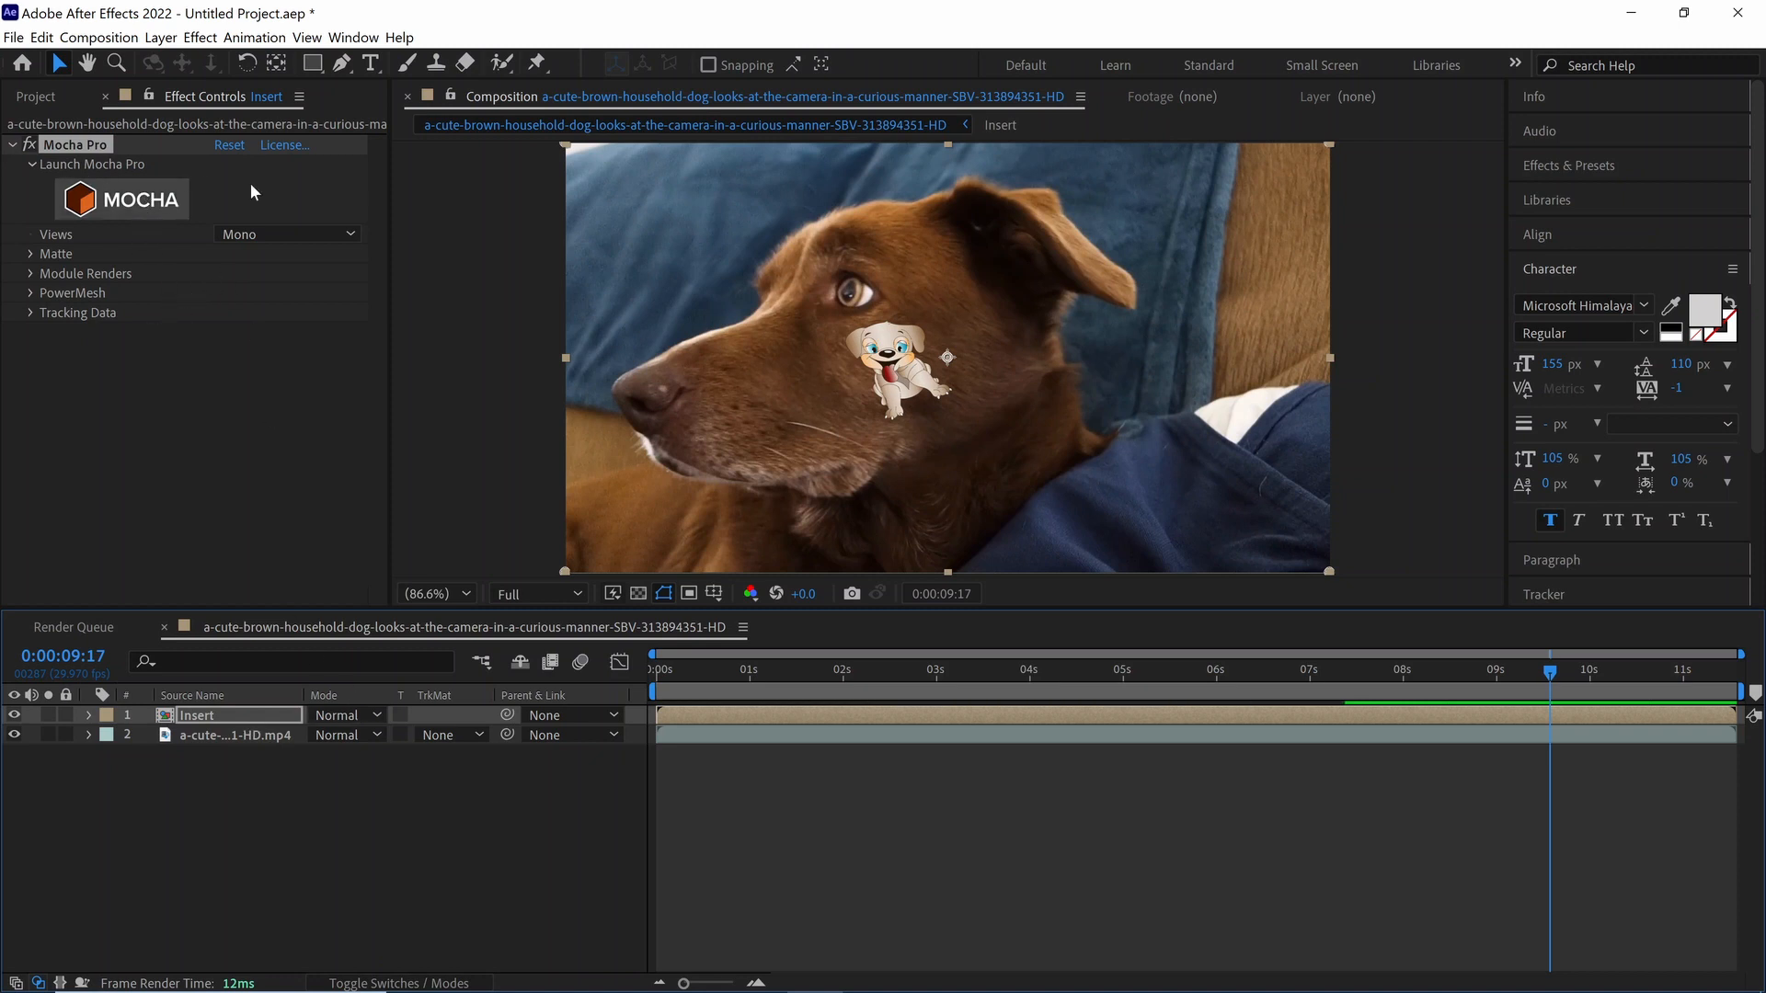
Step: In the Insert layer's Mocha Pro effect, render the Stabilize: Warp module at High warp quality and enable Apply Matte
left_click(30, 274)
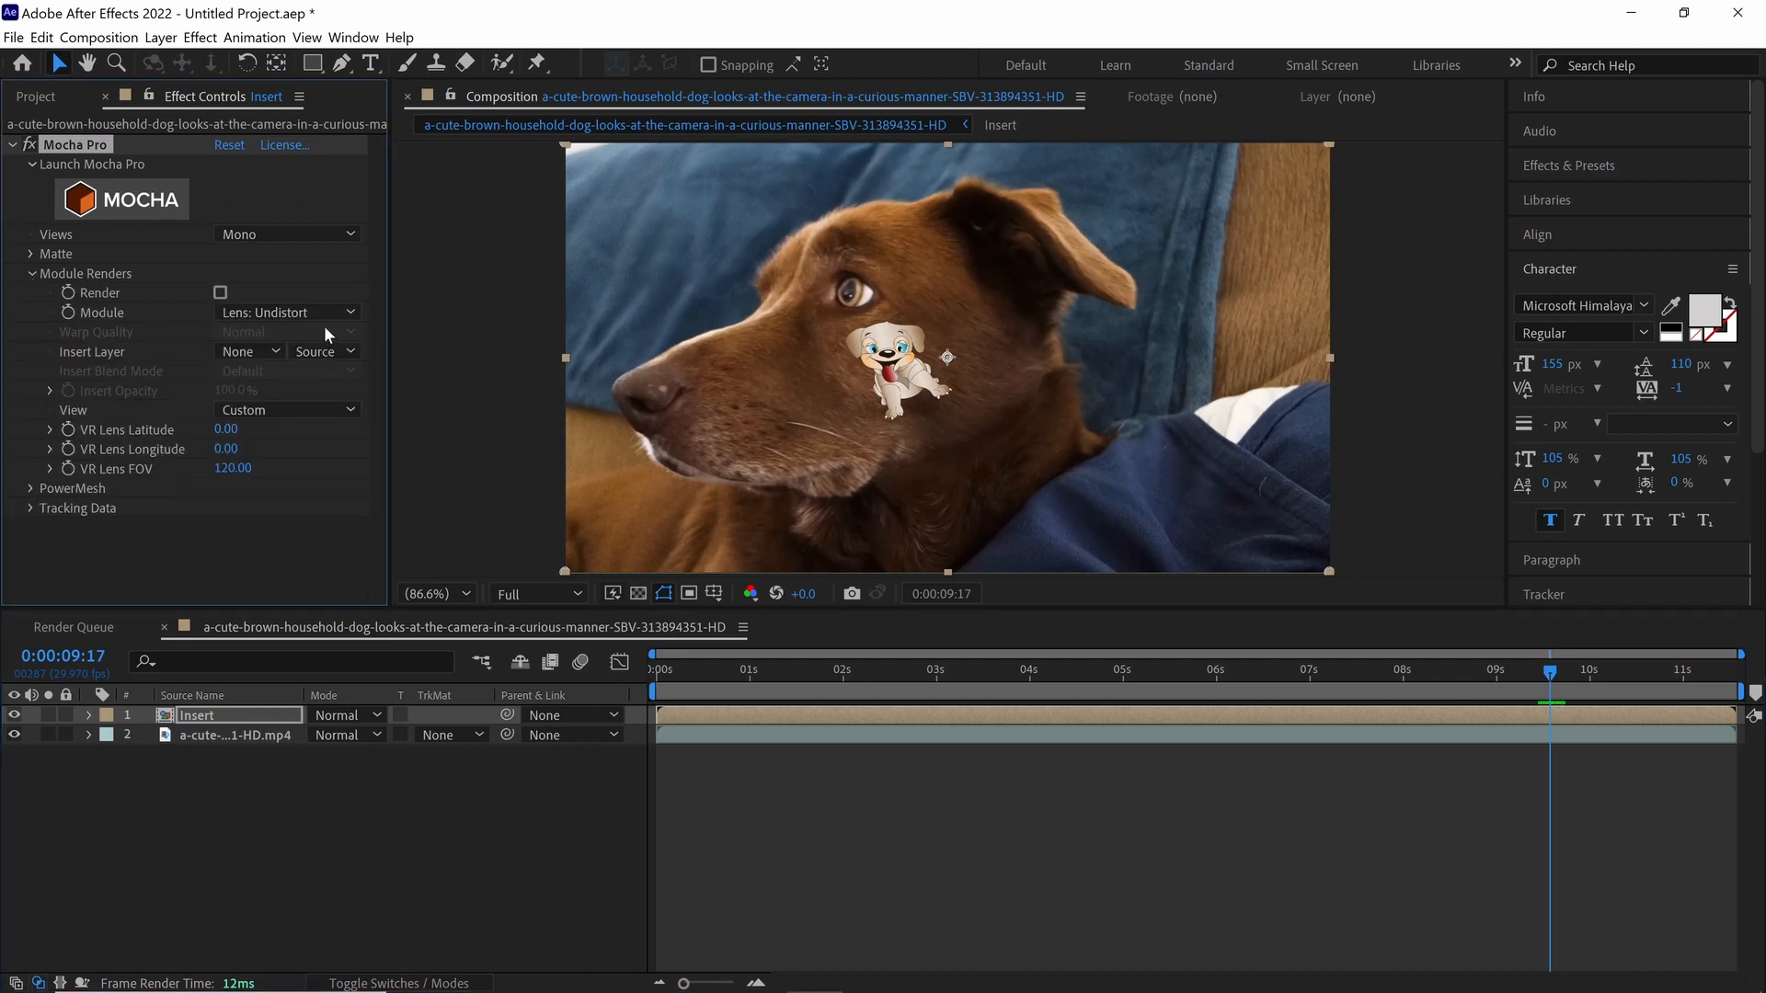
left_click(306, 313)
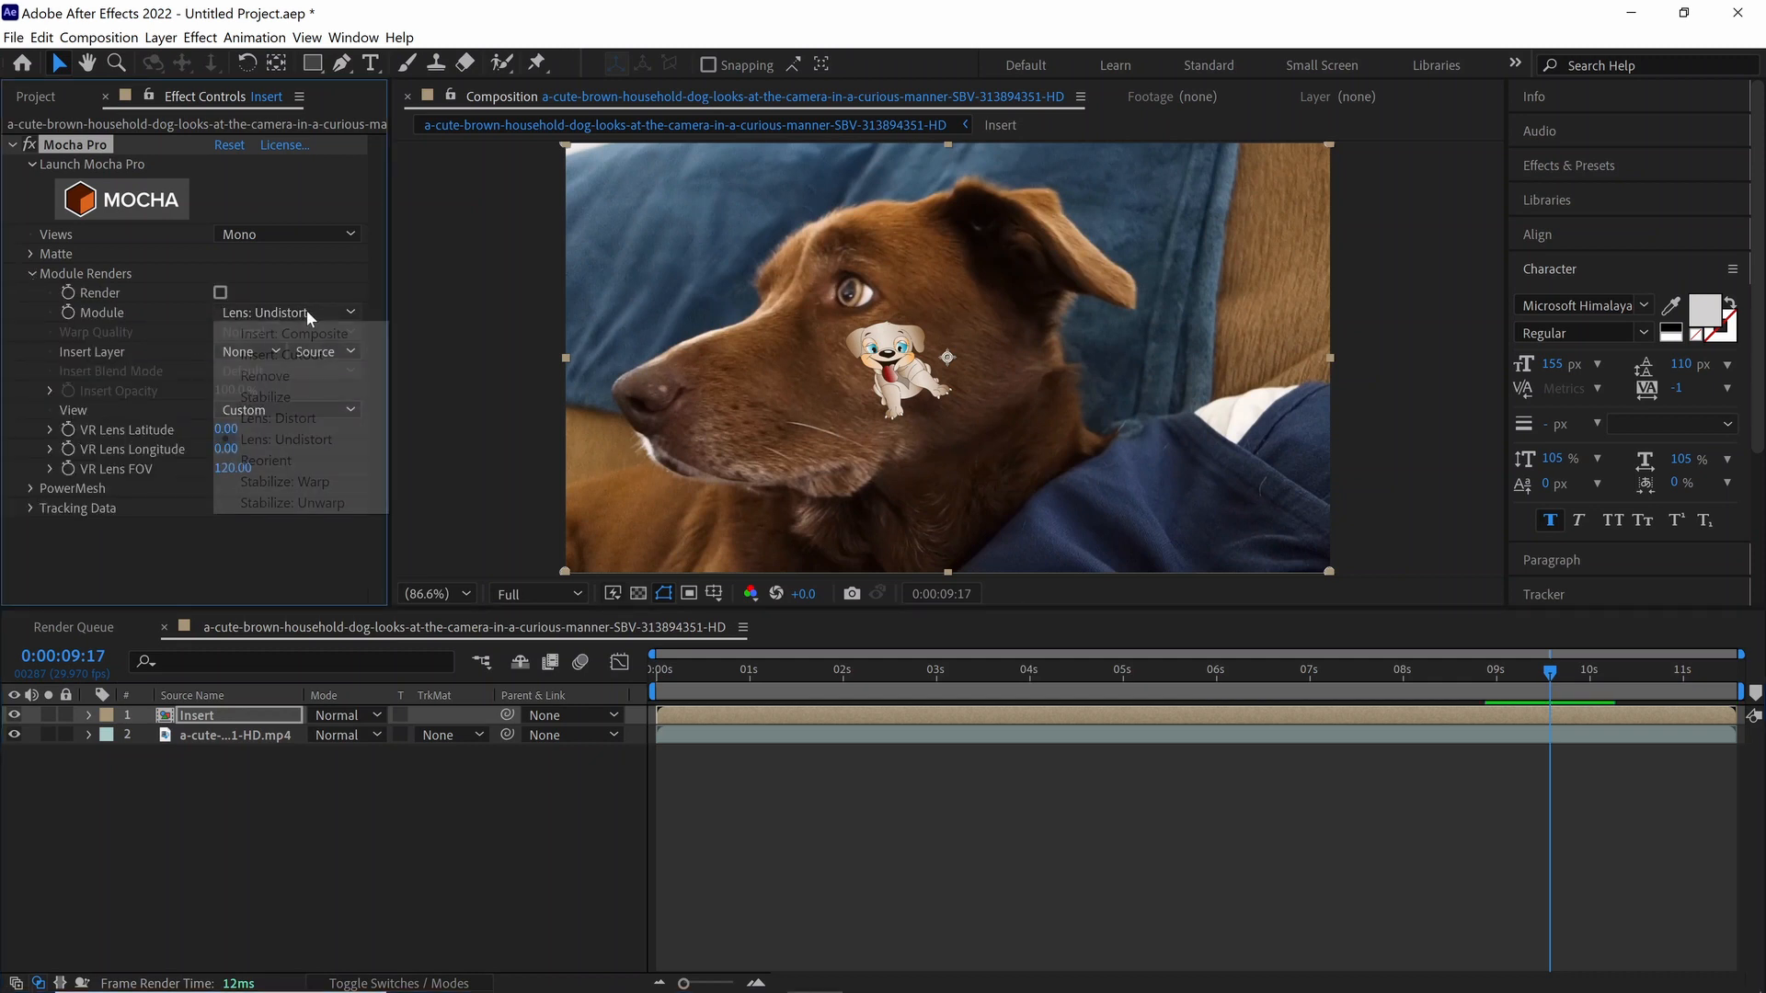
left_click(287, 482)
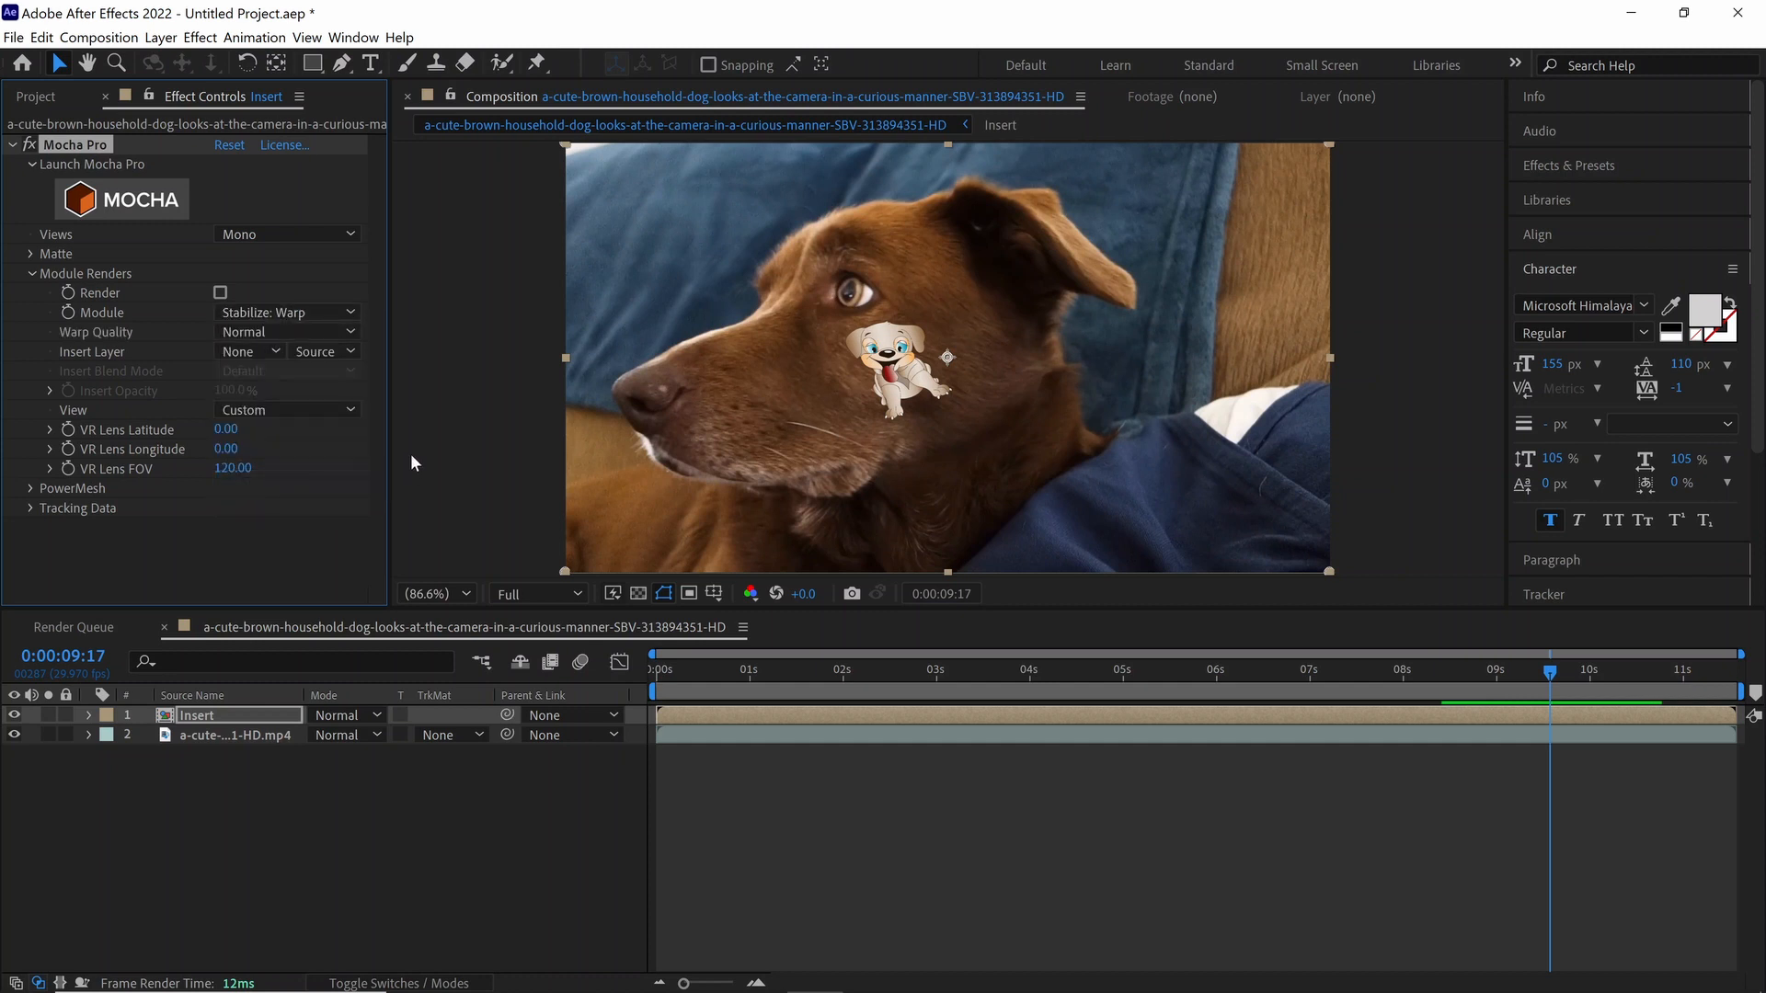
left_click(336, 333)
left_click(257, 398)
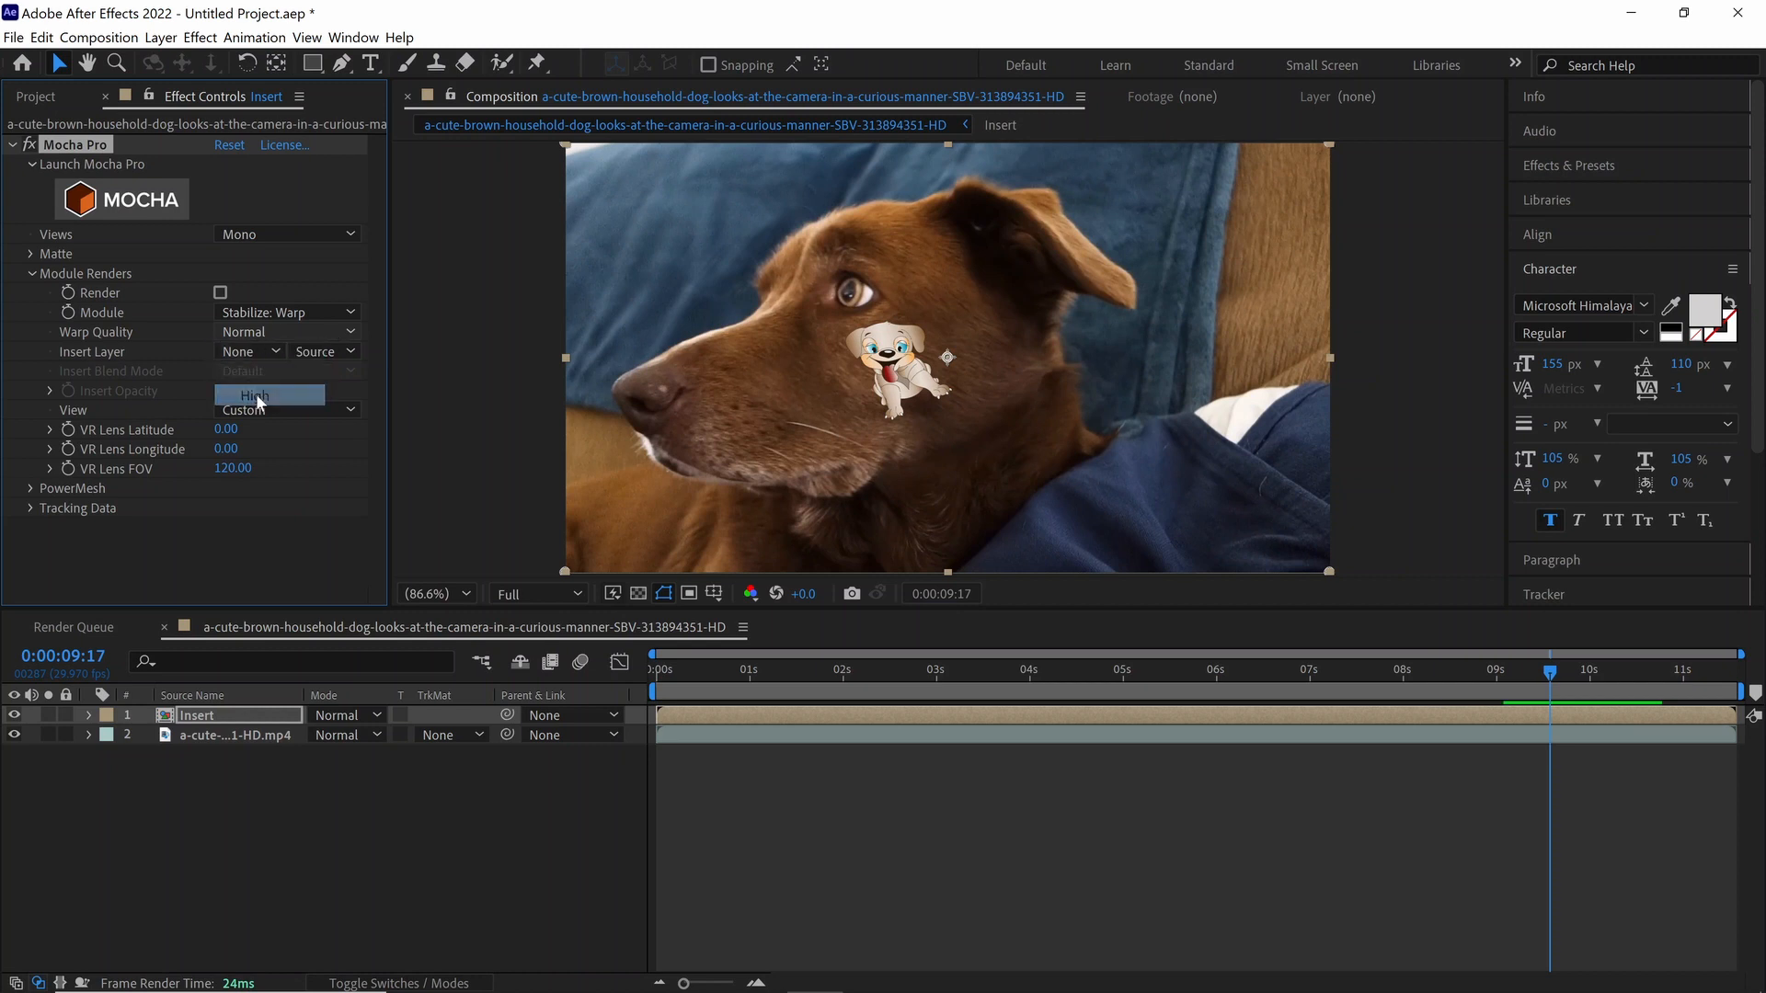
left_click(219, 293)
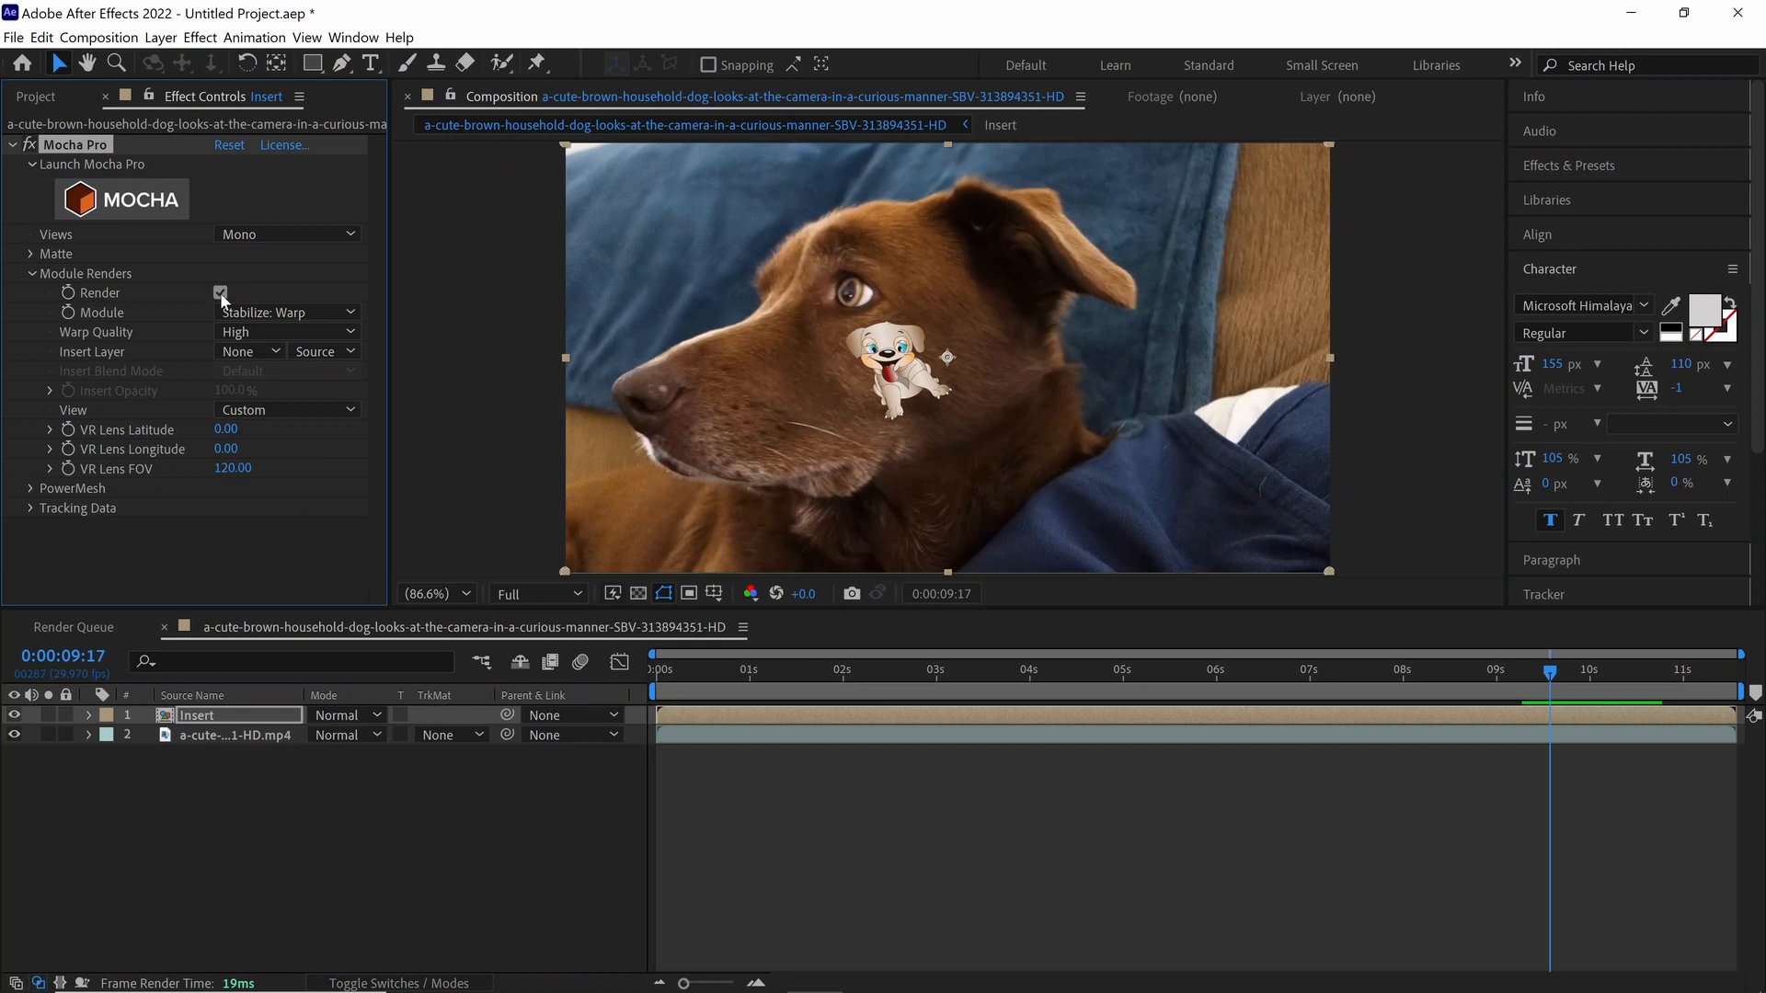
left_click(29, 253)
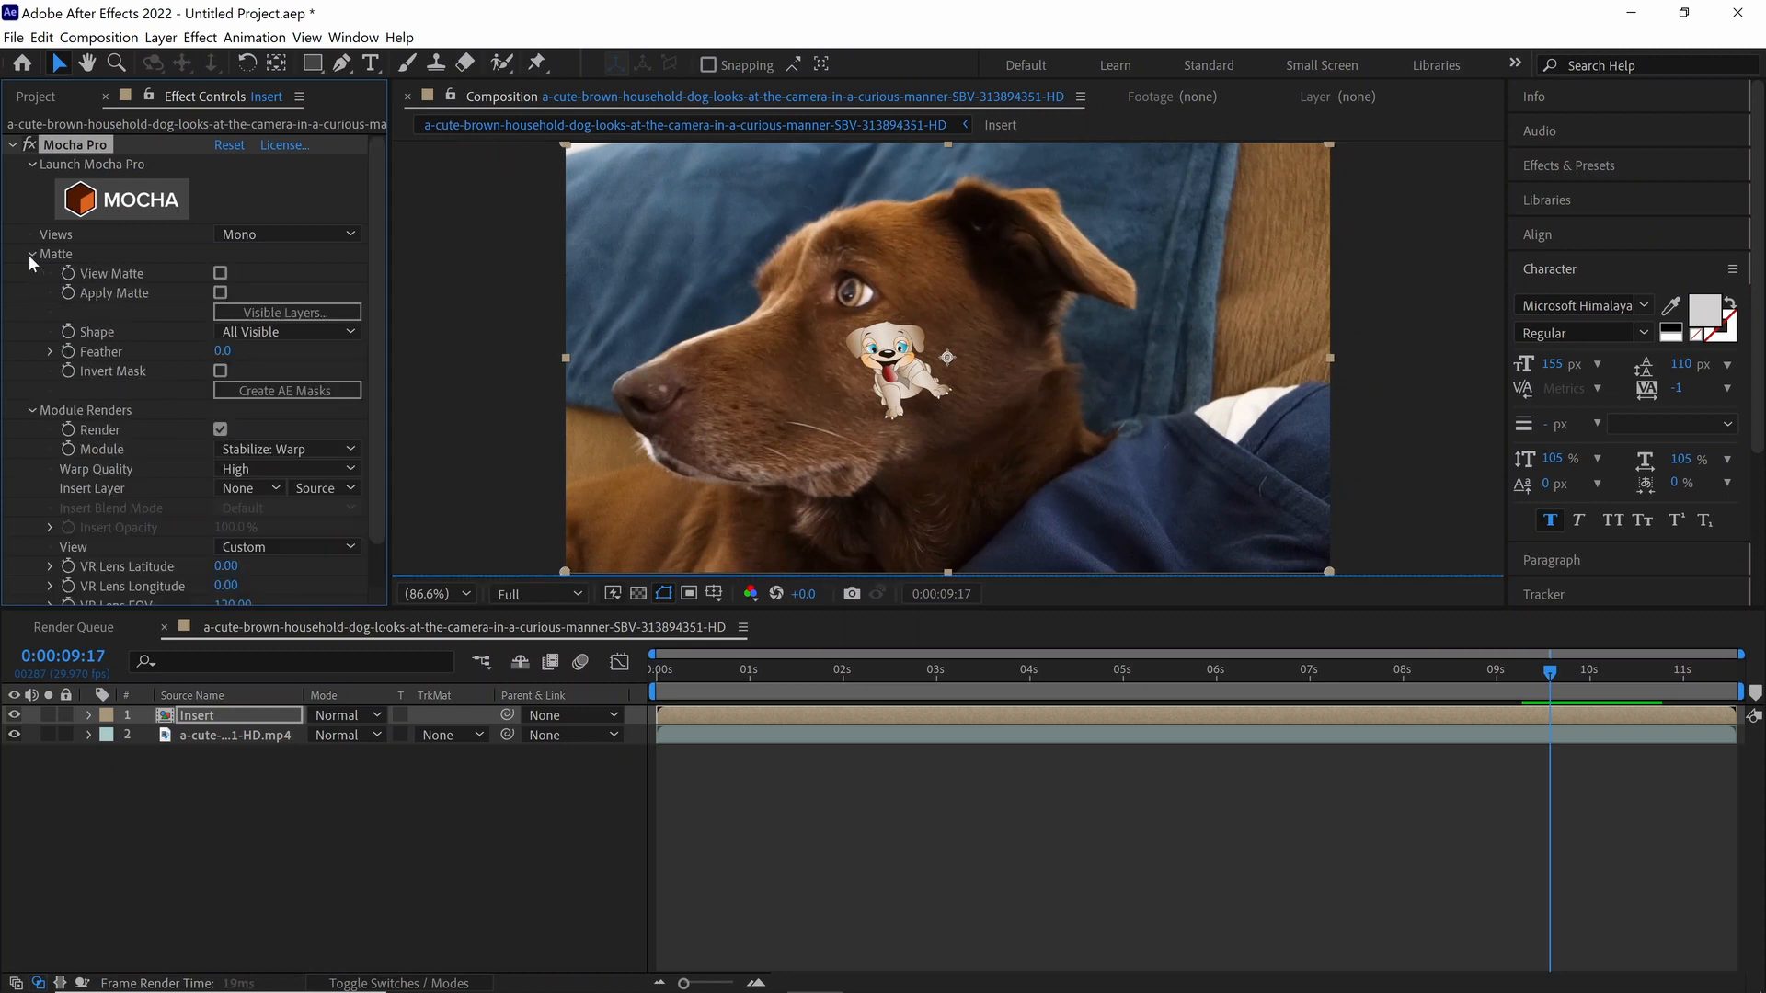
left_click(220, 291)
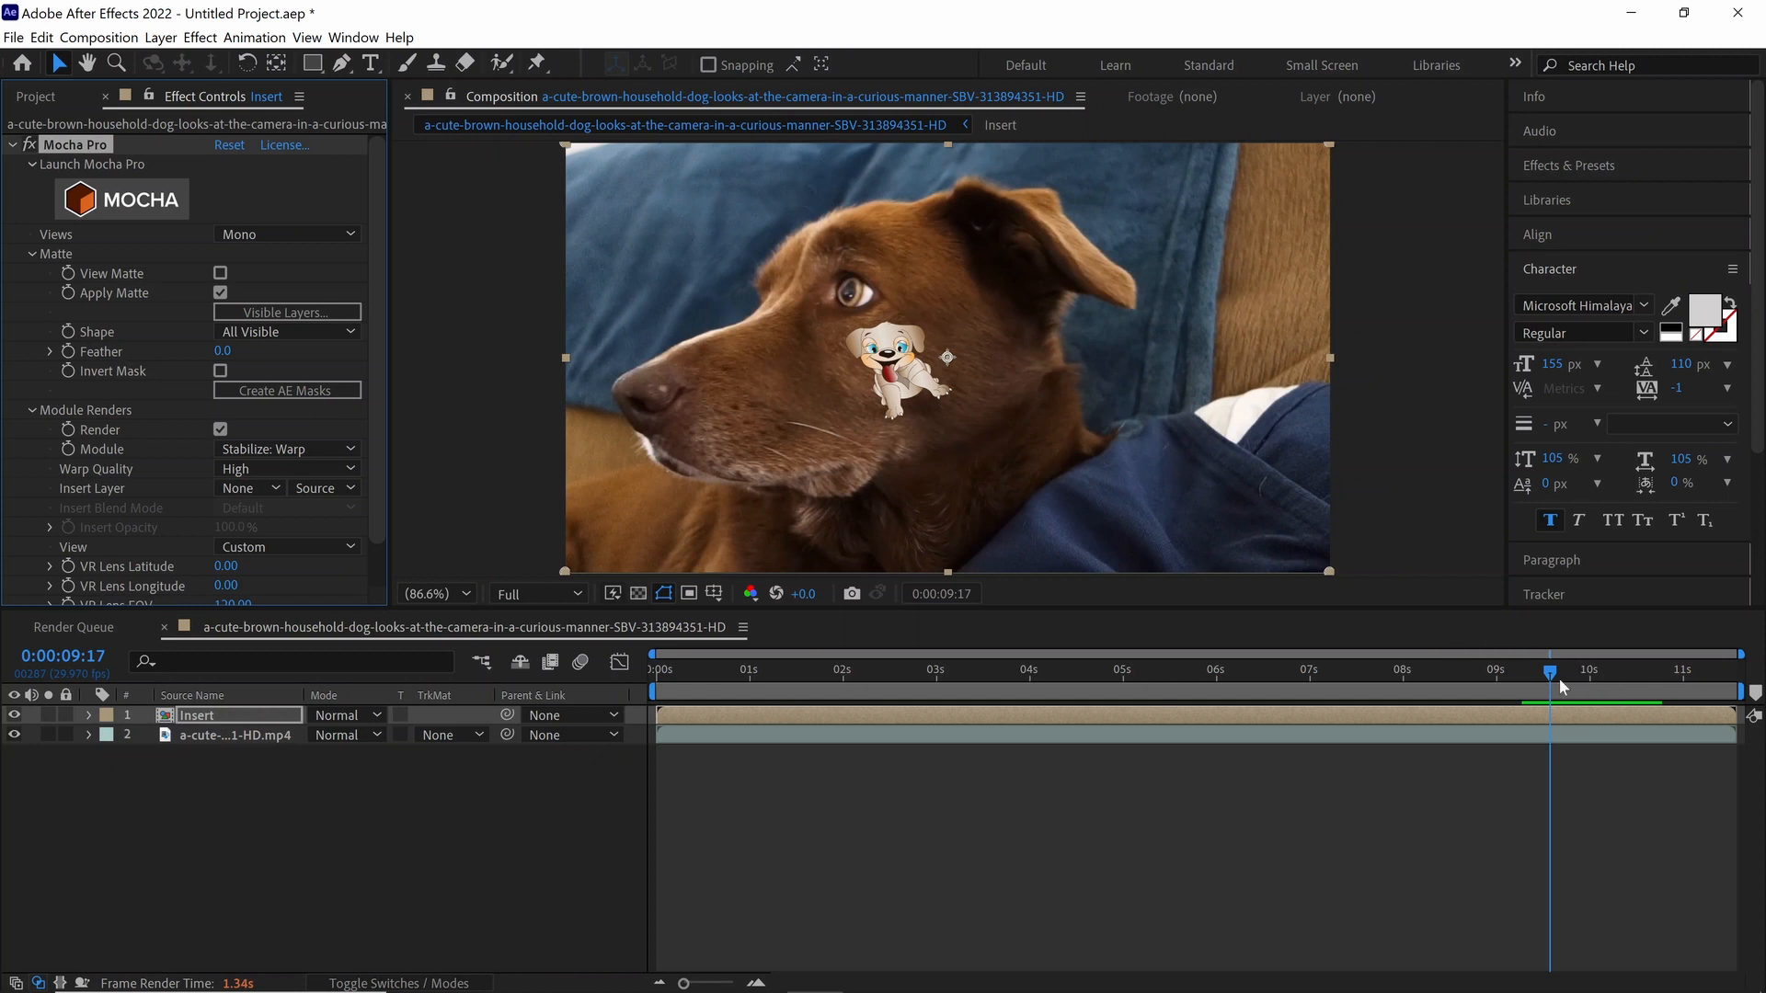
Step: Scrub back through the shot to 0:00:03:27 to check how the cartoon dog follows the cheek
left_click_drag(1550, 677, 1447, 675)
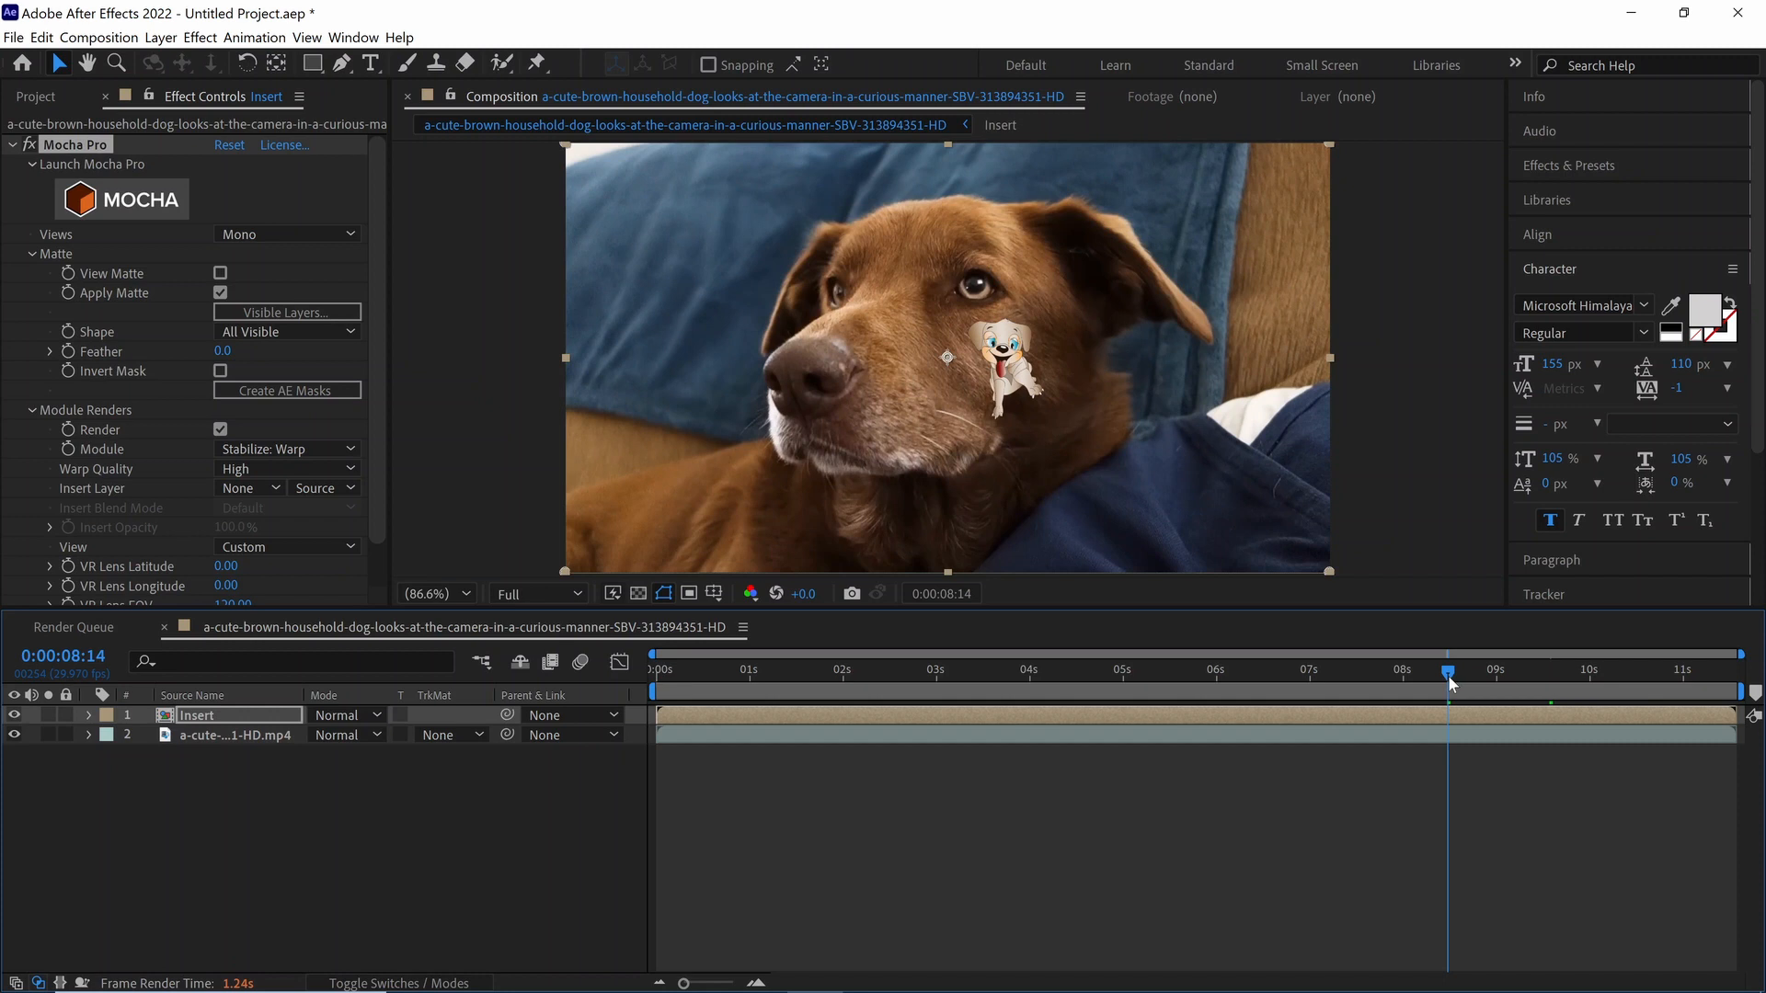
left_click_drag(1447, 675, 1357, 676)
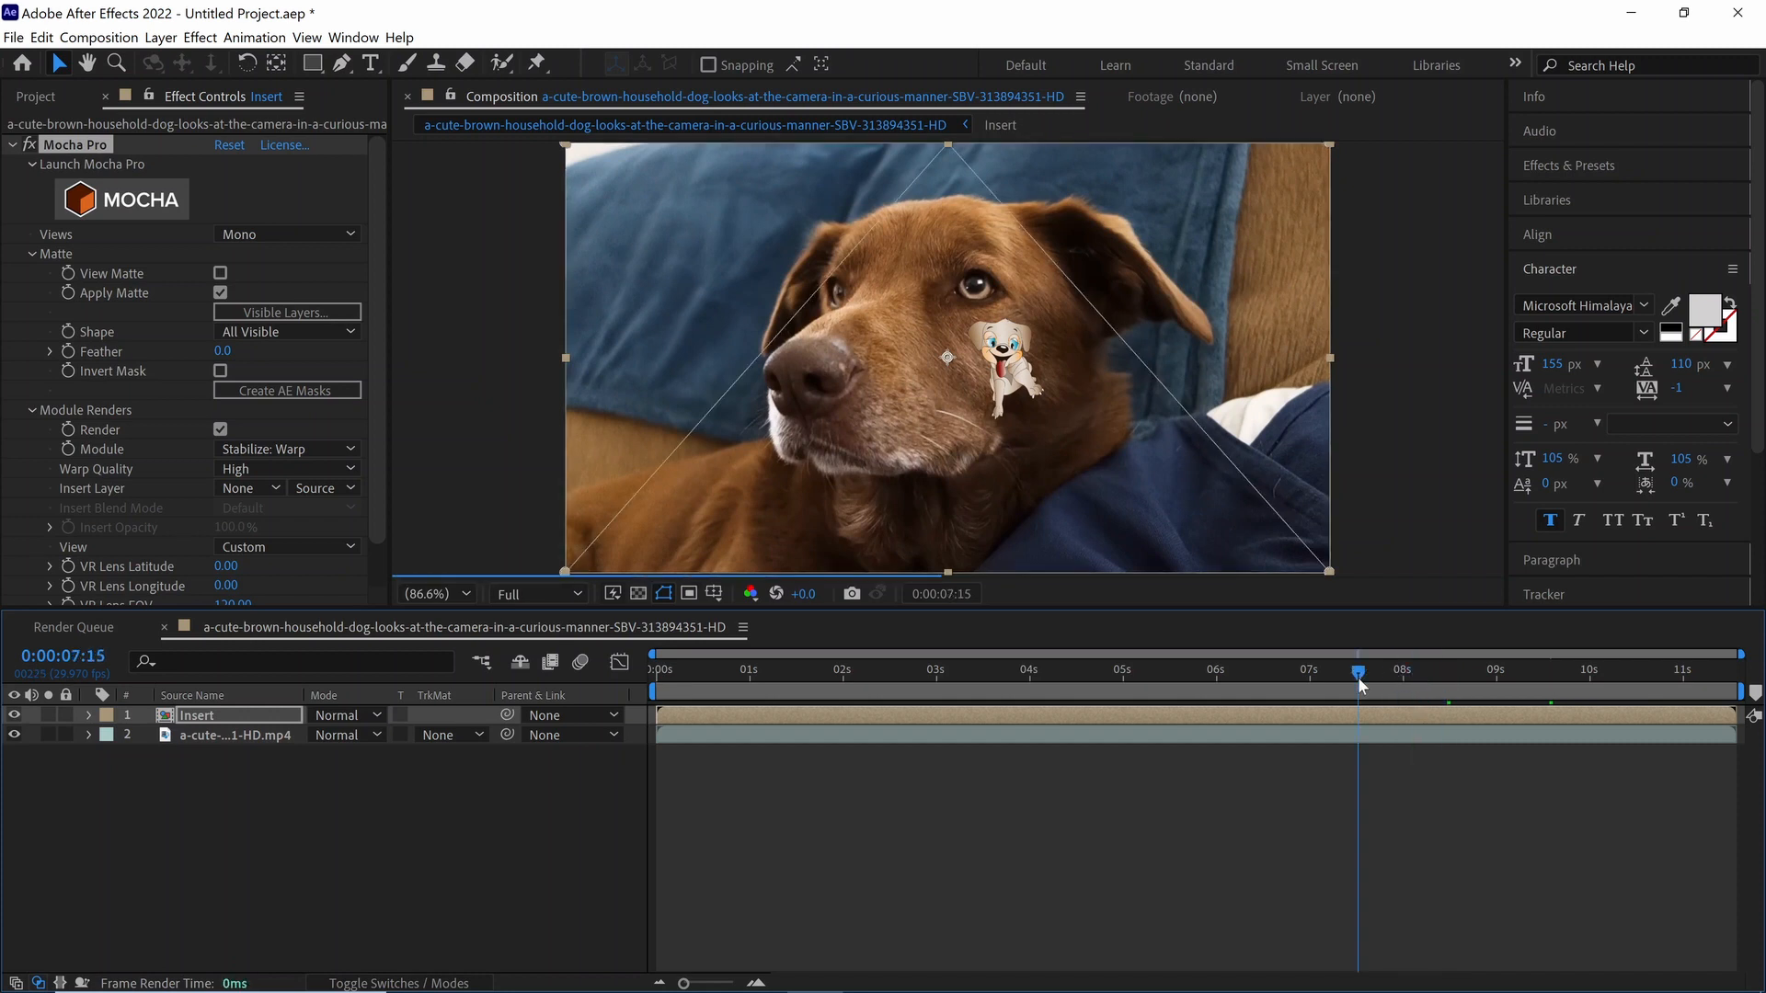
left_click_drag(1358, 677, 1354, 677)
left_click_drag(1258, 704, 1021, 708)
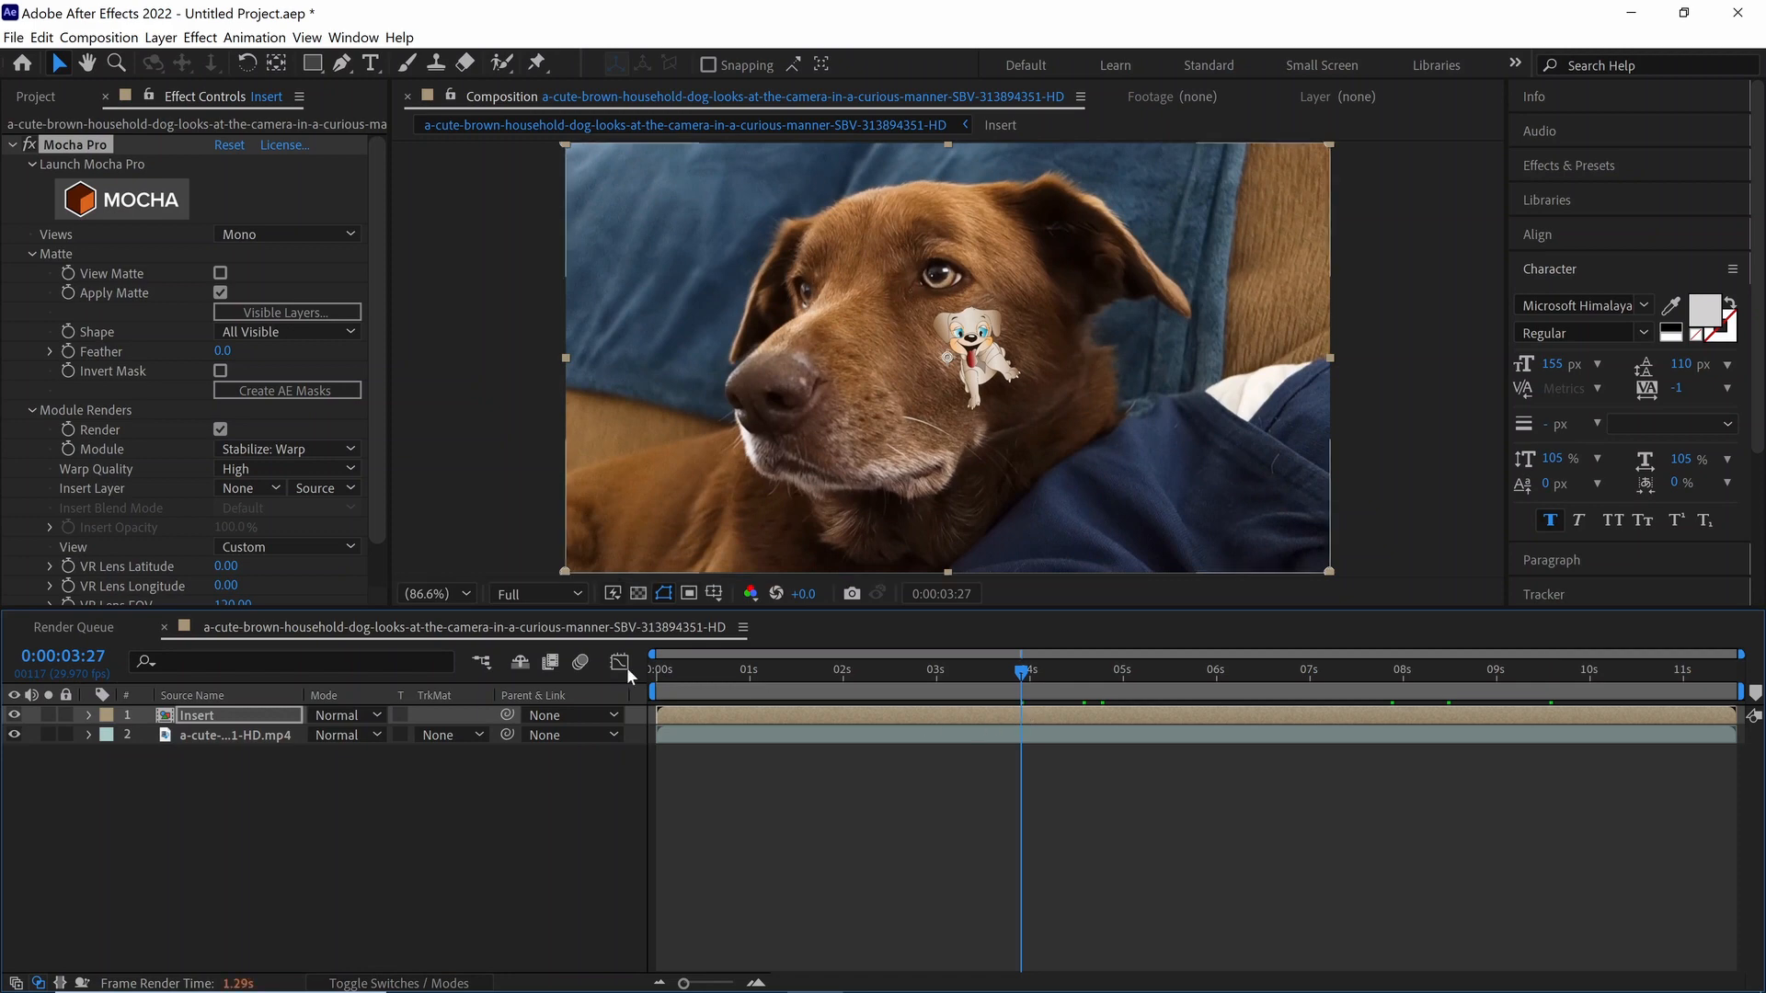
Step: Set the Insert layer's blend mode to Multiply and enlarge the composition view to fill the window
left_click(373, 715)
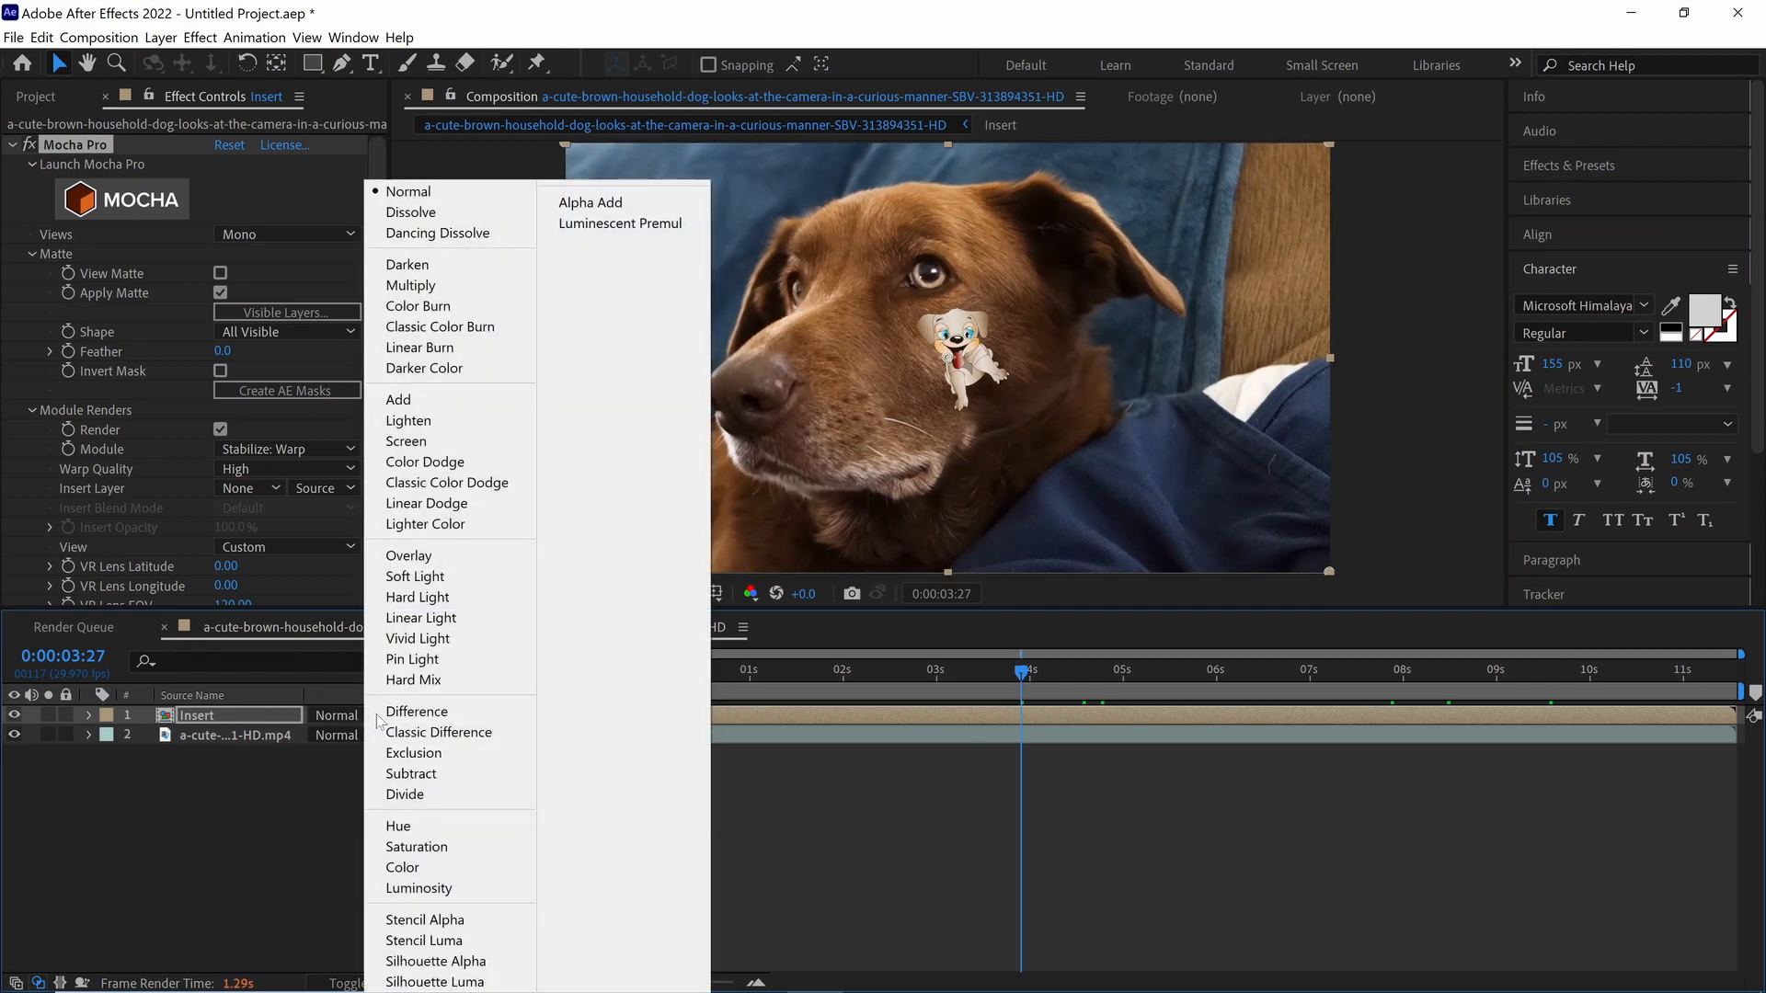
left_click(460, 287)
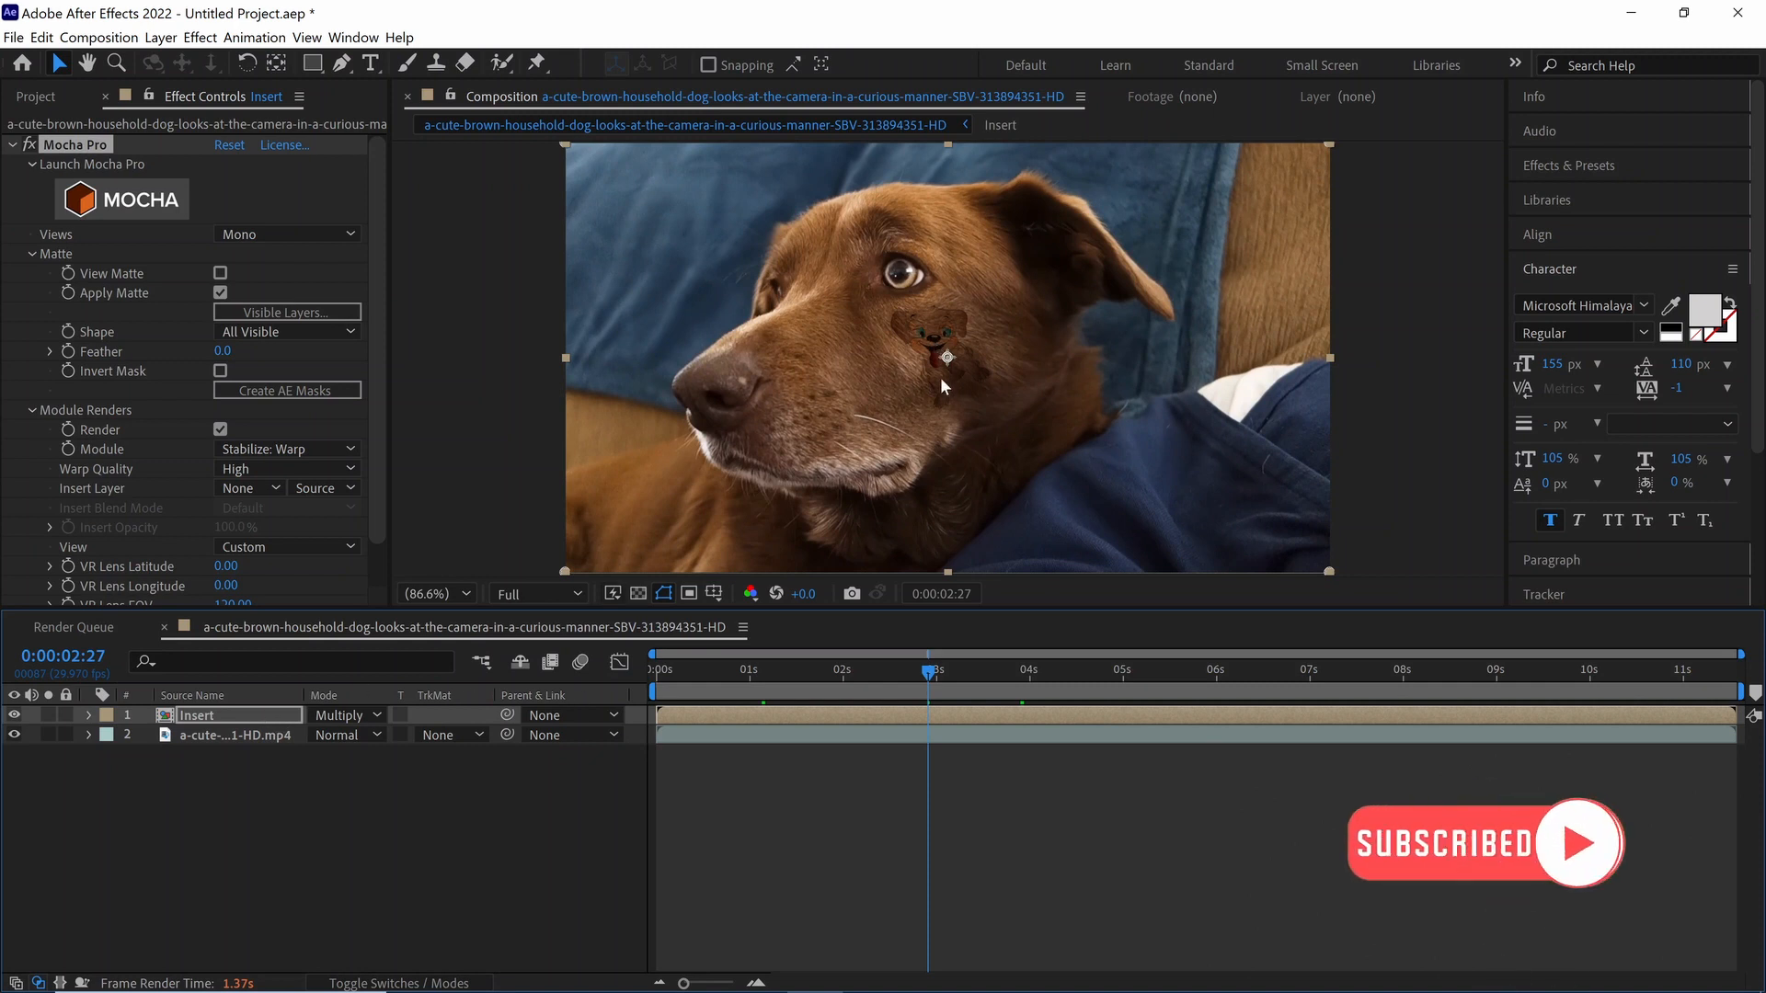
key("grave")
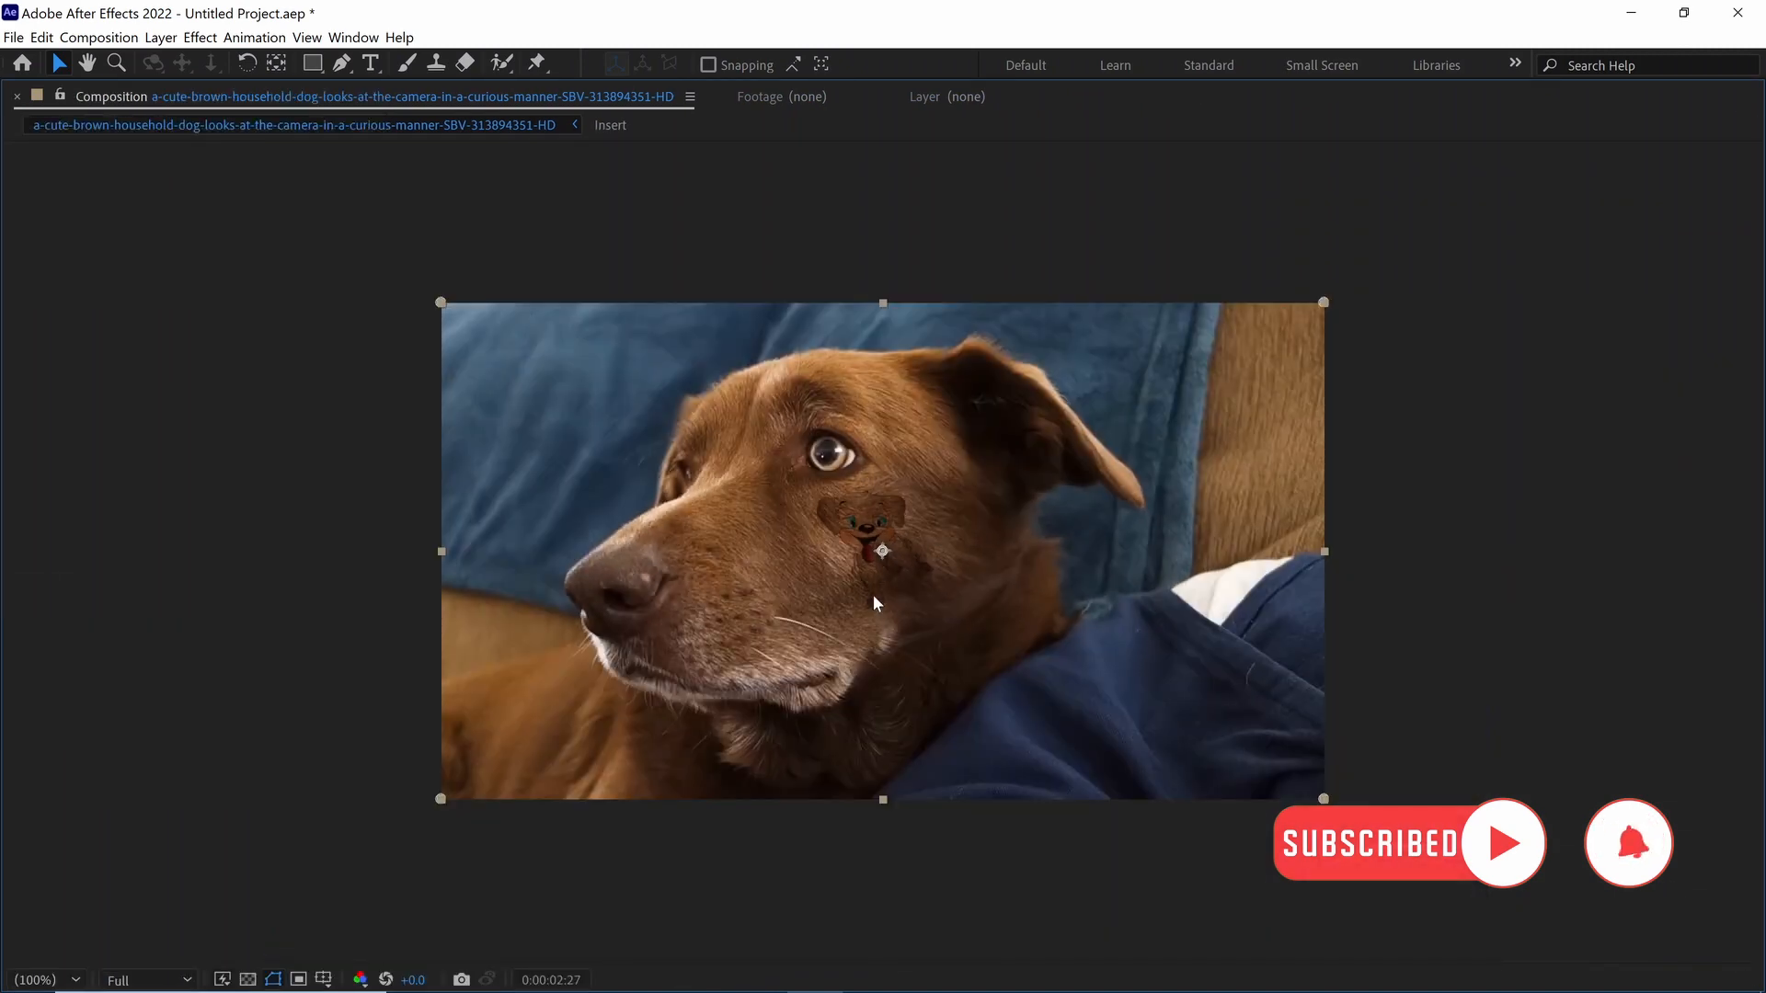
Step: Check the cartoon dog's blend with the fur up close and at 0:00:01:24, ending on the shot's first frame
key("period")
key("period")
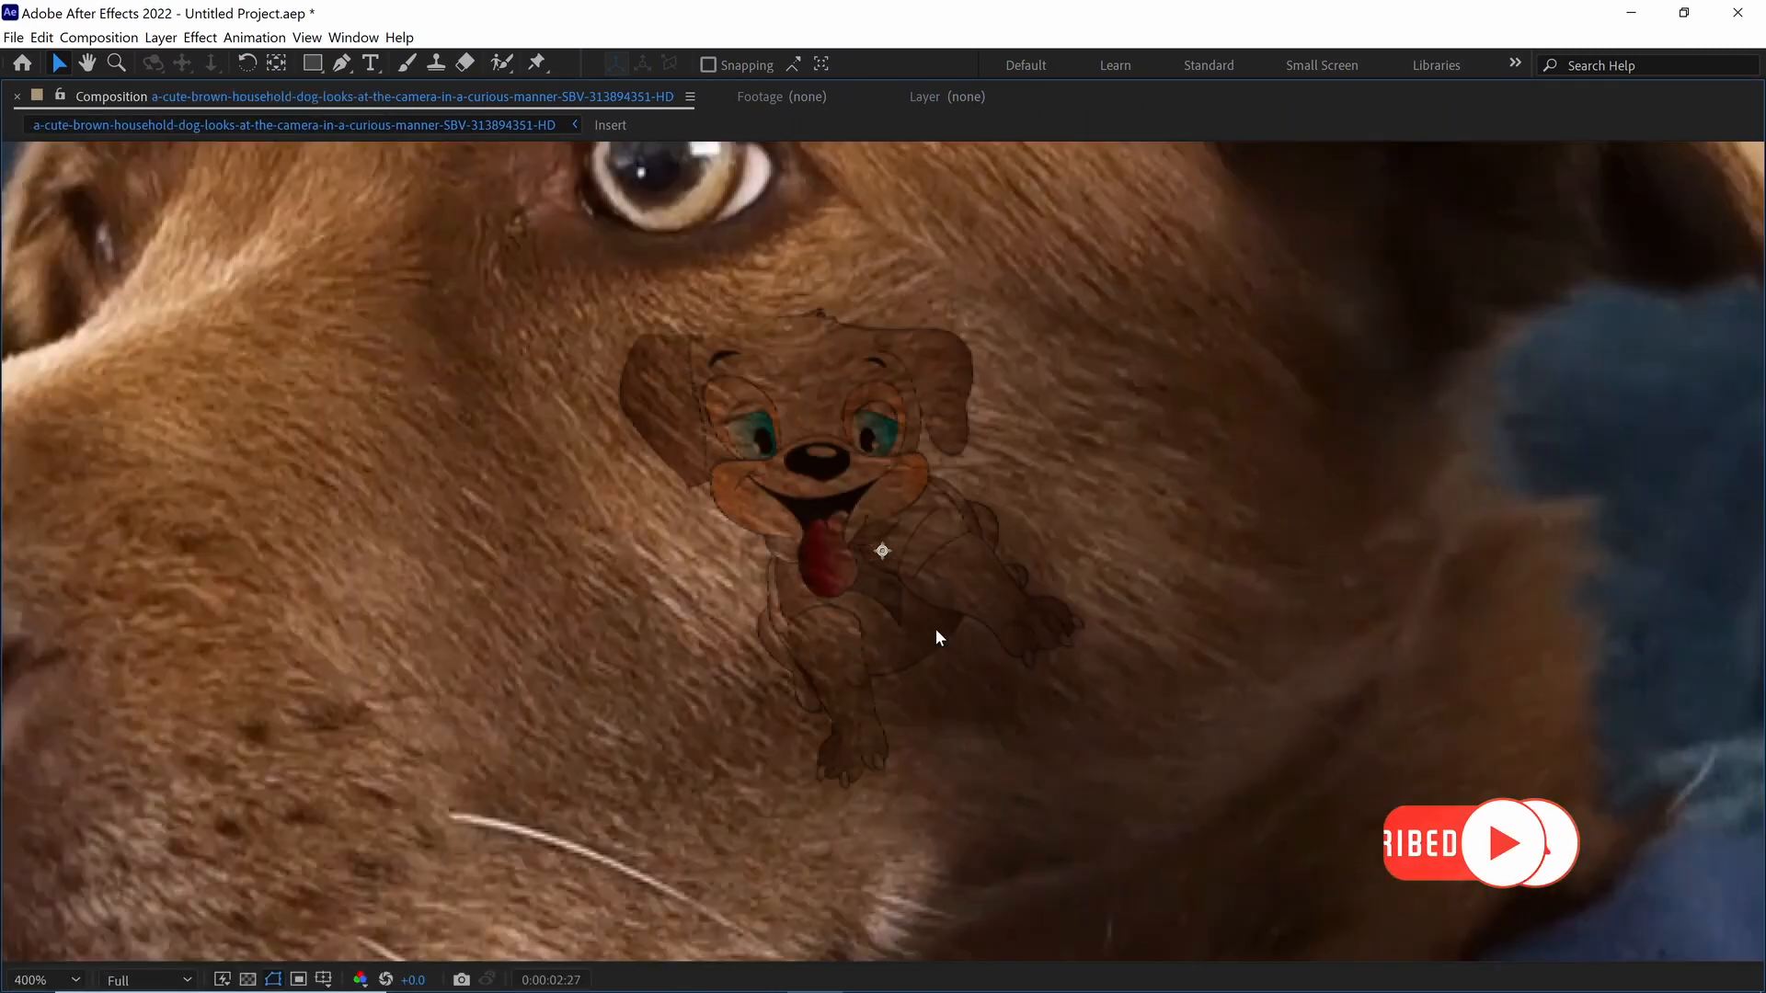
key("space")
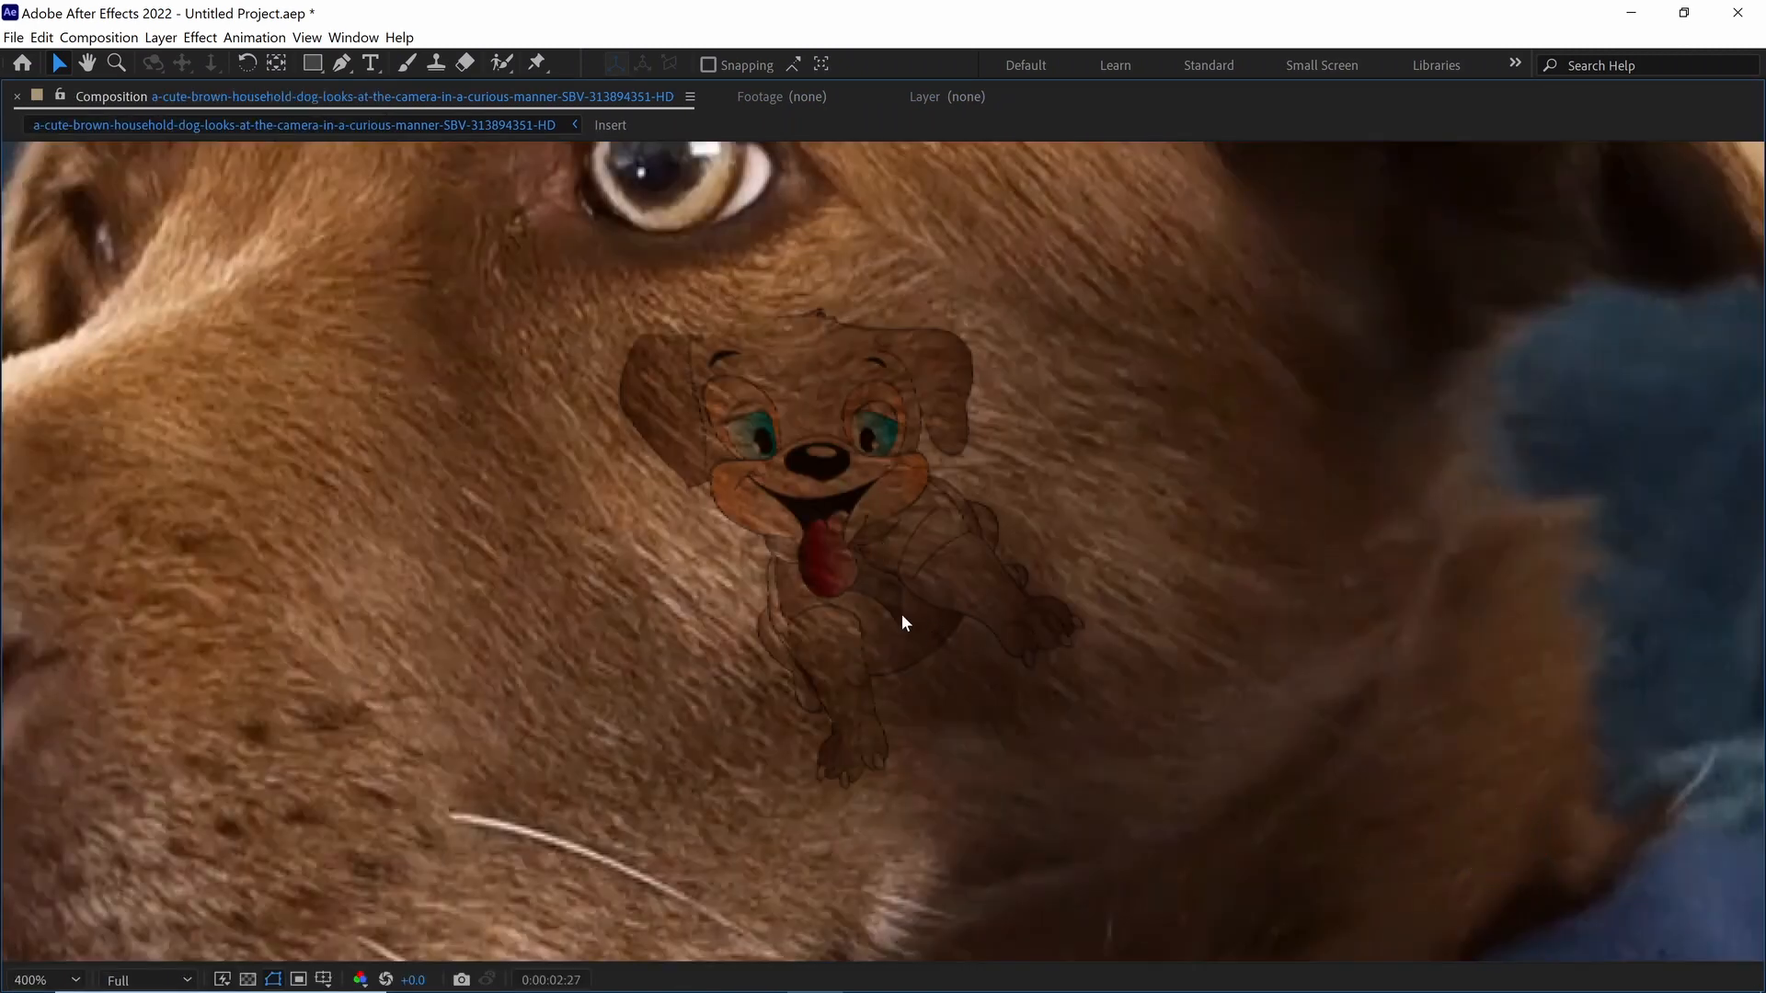
key("grave")
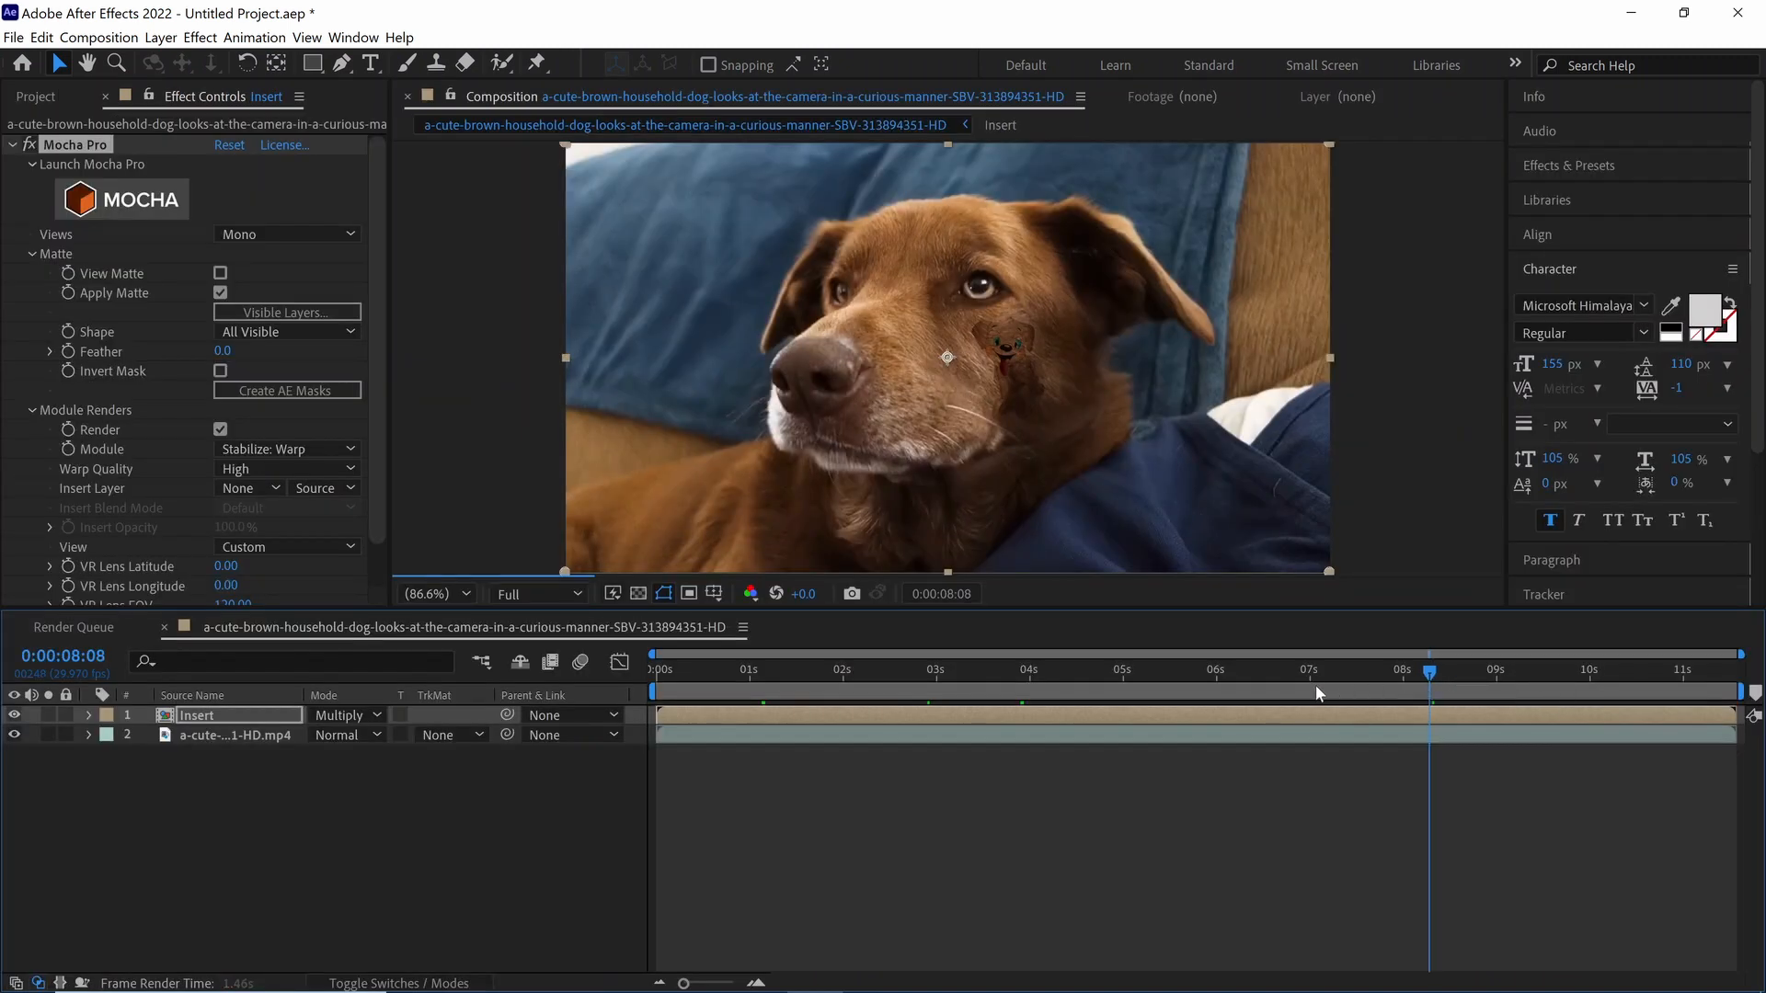
left_click_drag(924, 668, 824, 668)
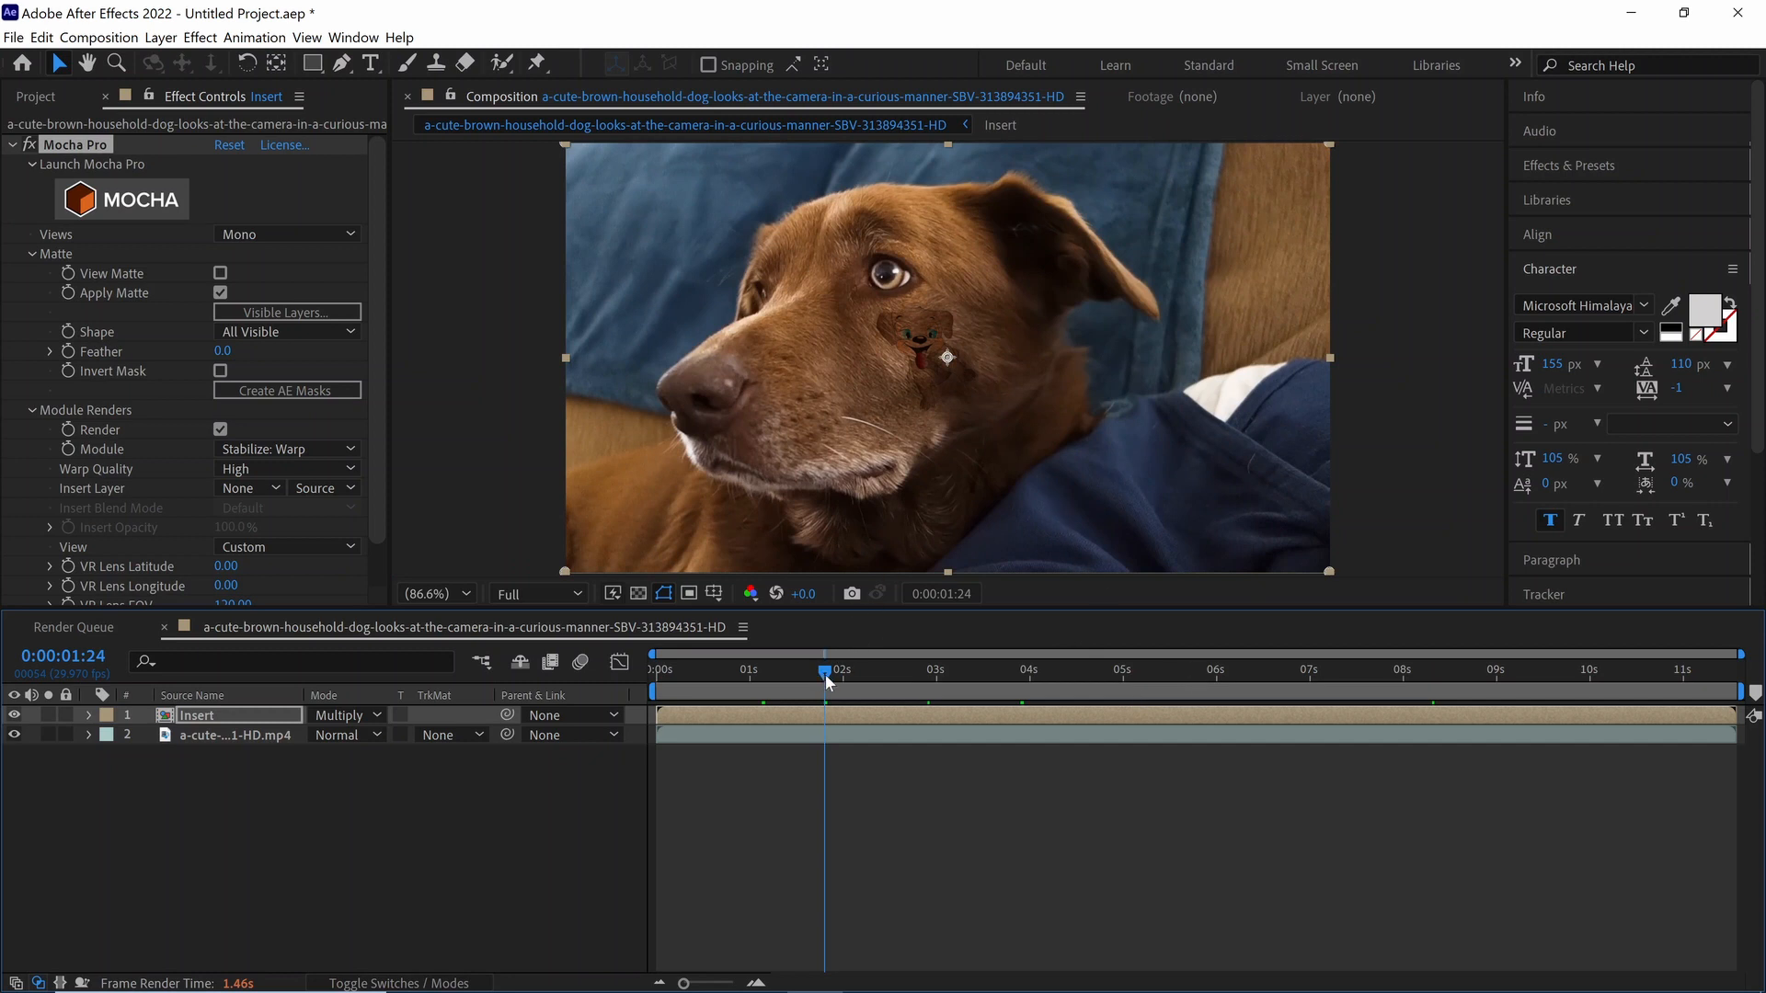
key("Home")
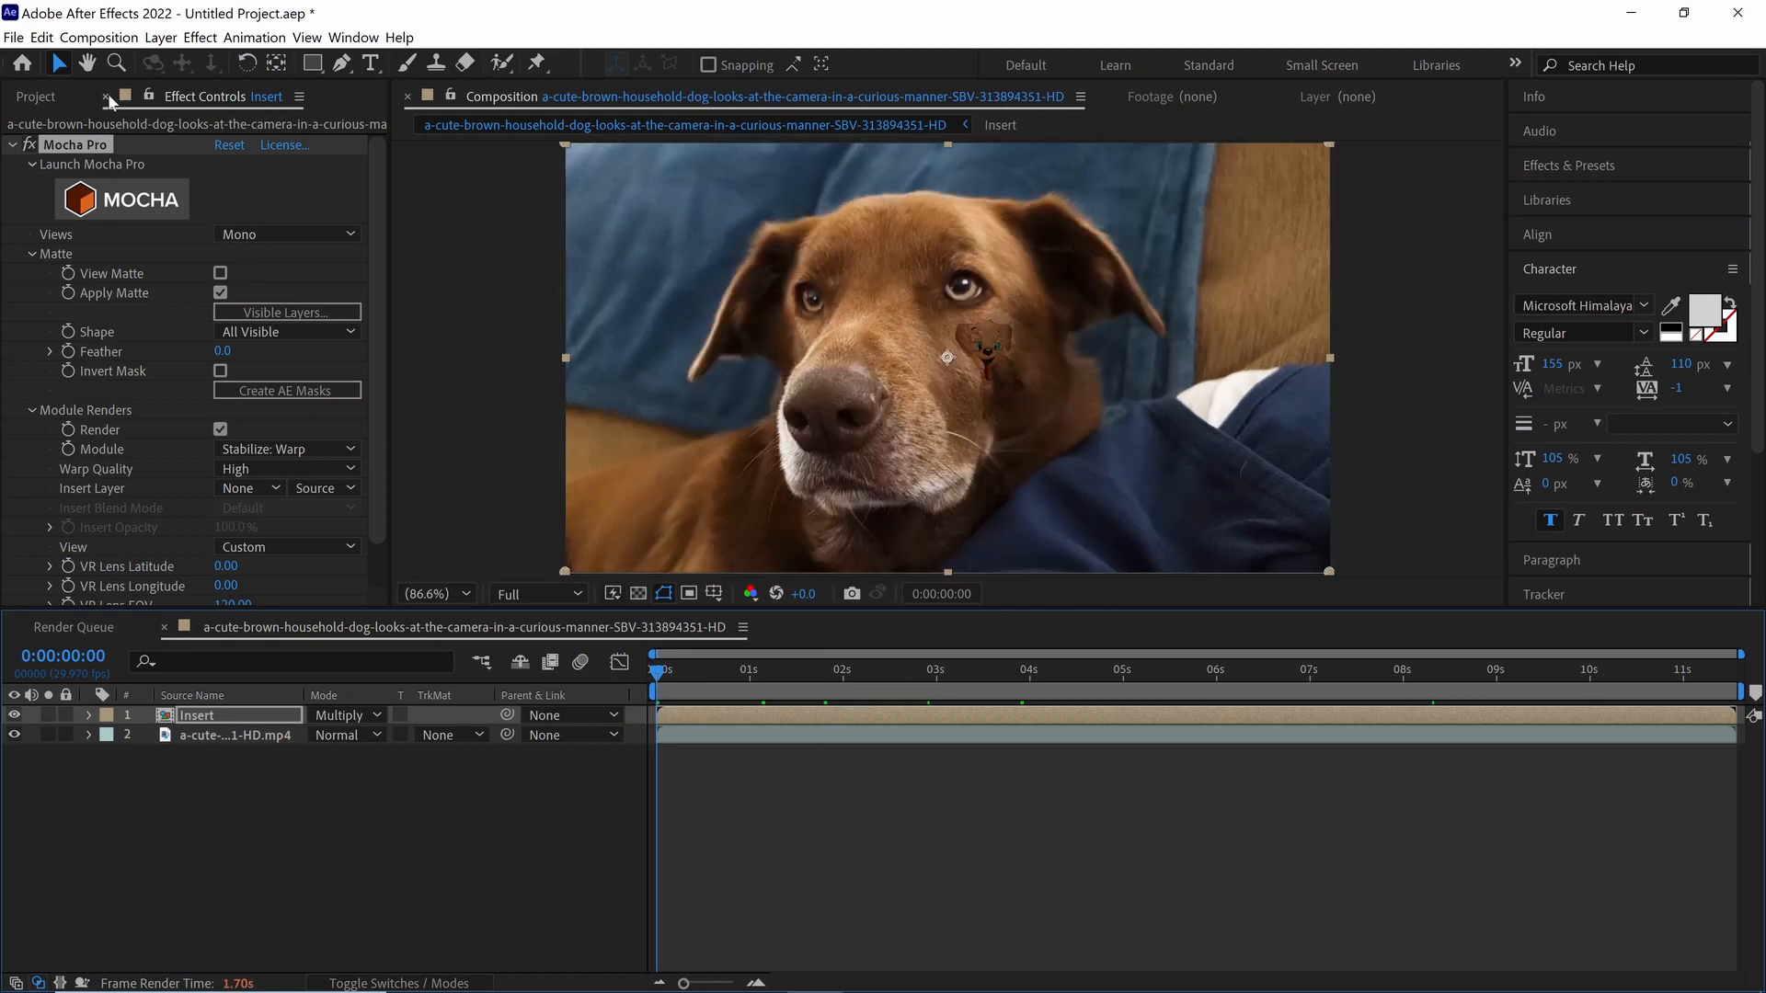
Step: Send the composition to the Adobe Media Encoder queue and accept the H.264 export settings with the Match Source - High bitrate preset
left_click(98, 38)
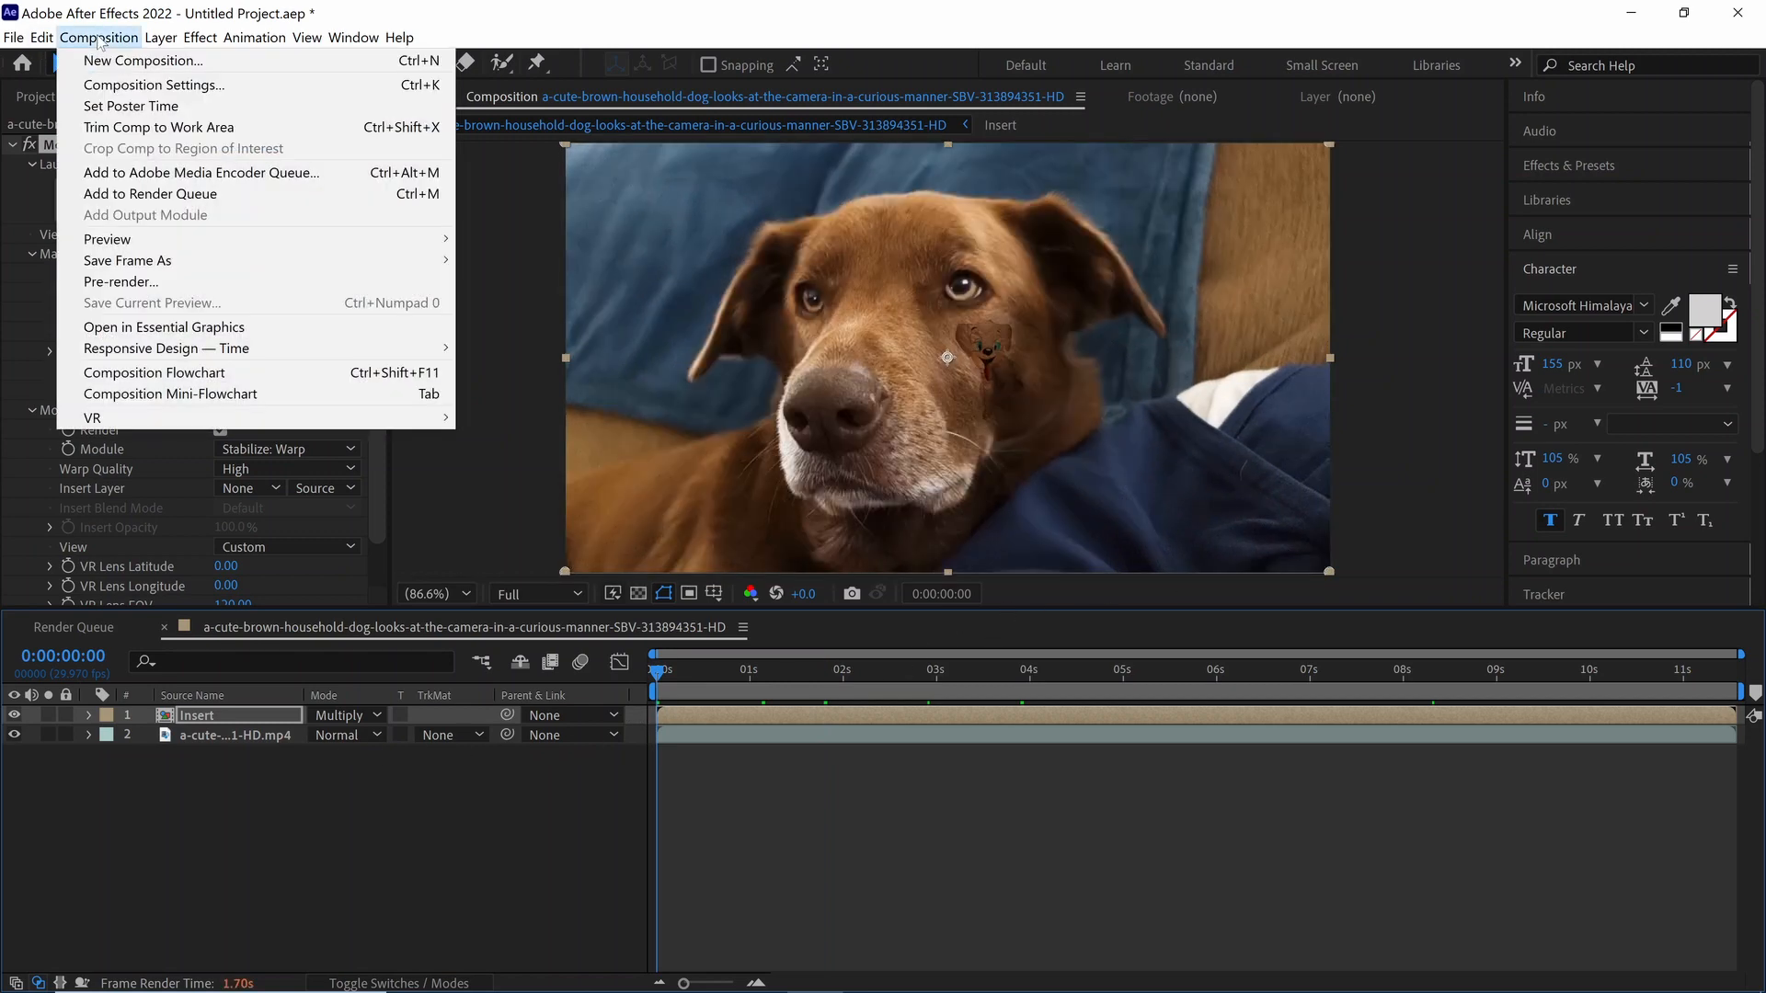
left_click(202, 173)
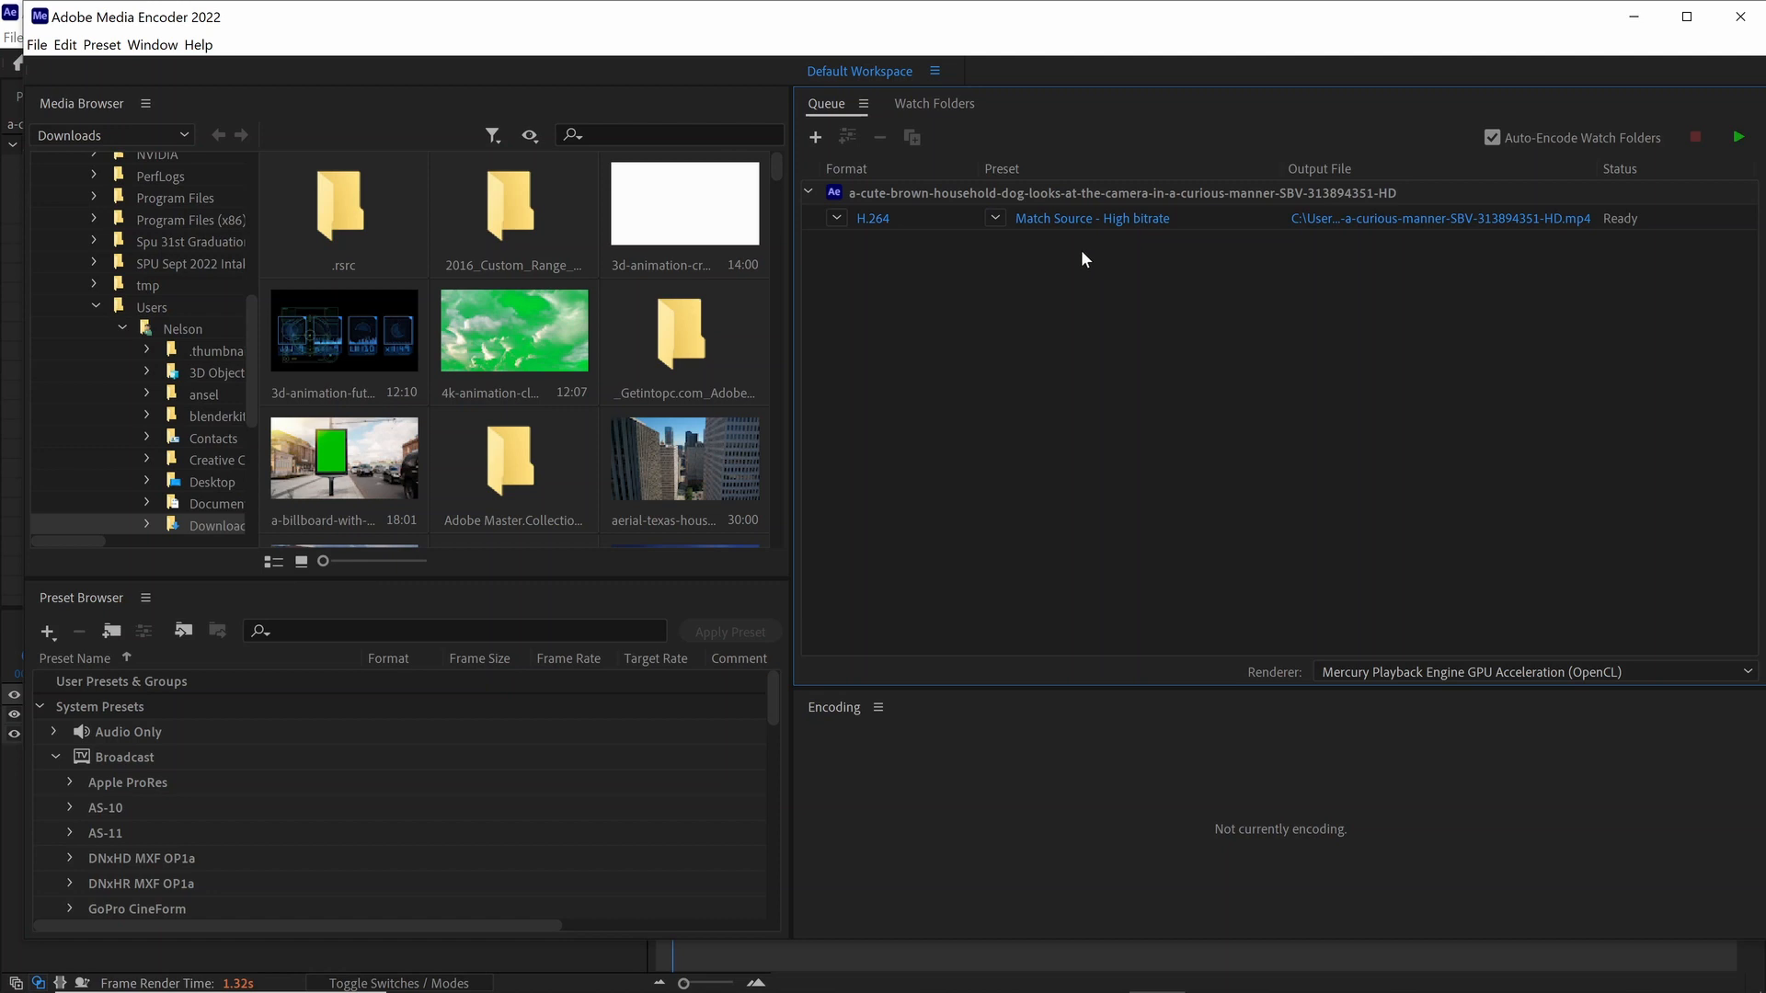
mouse_move(1068, 229)
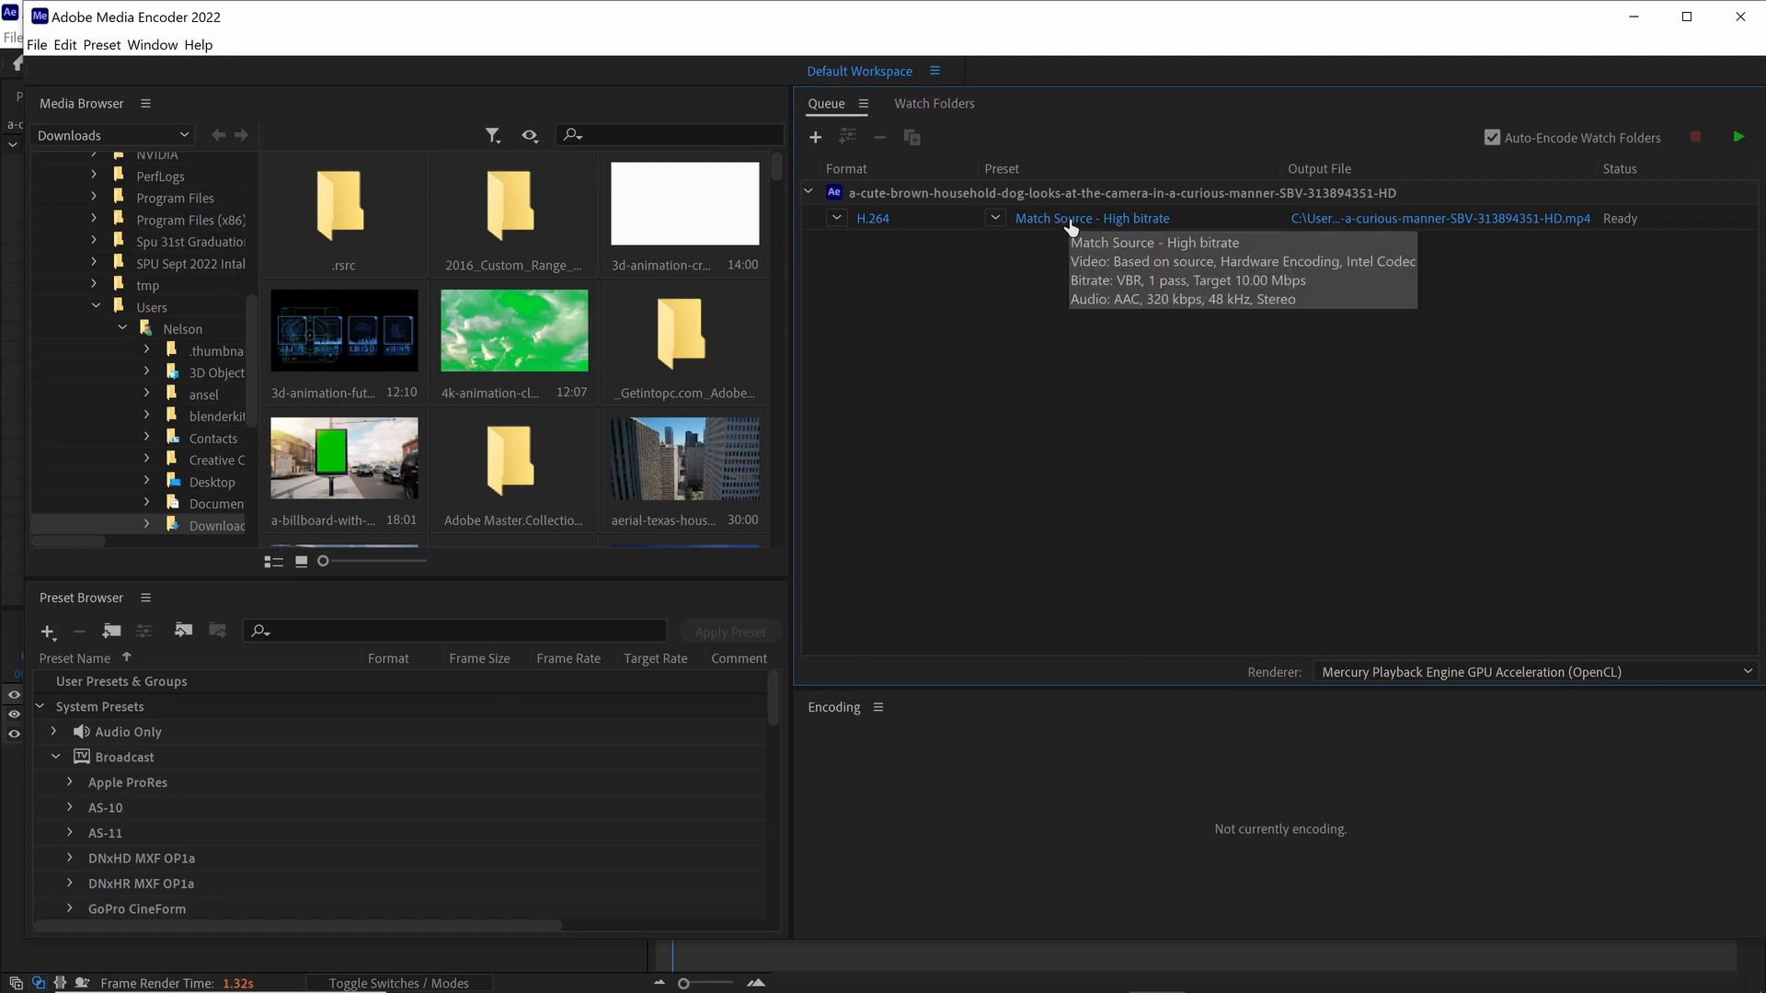
left_click(1072, 219)
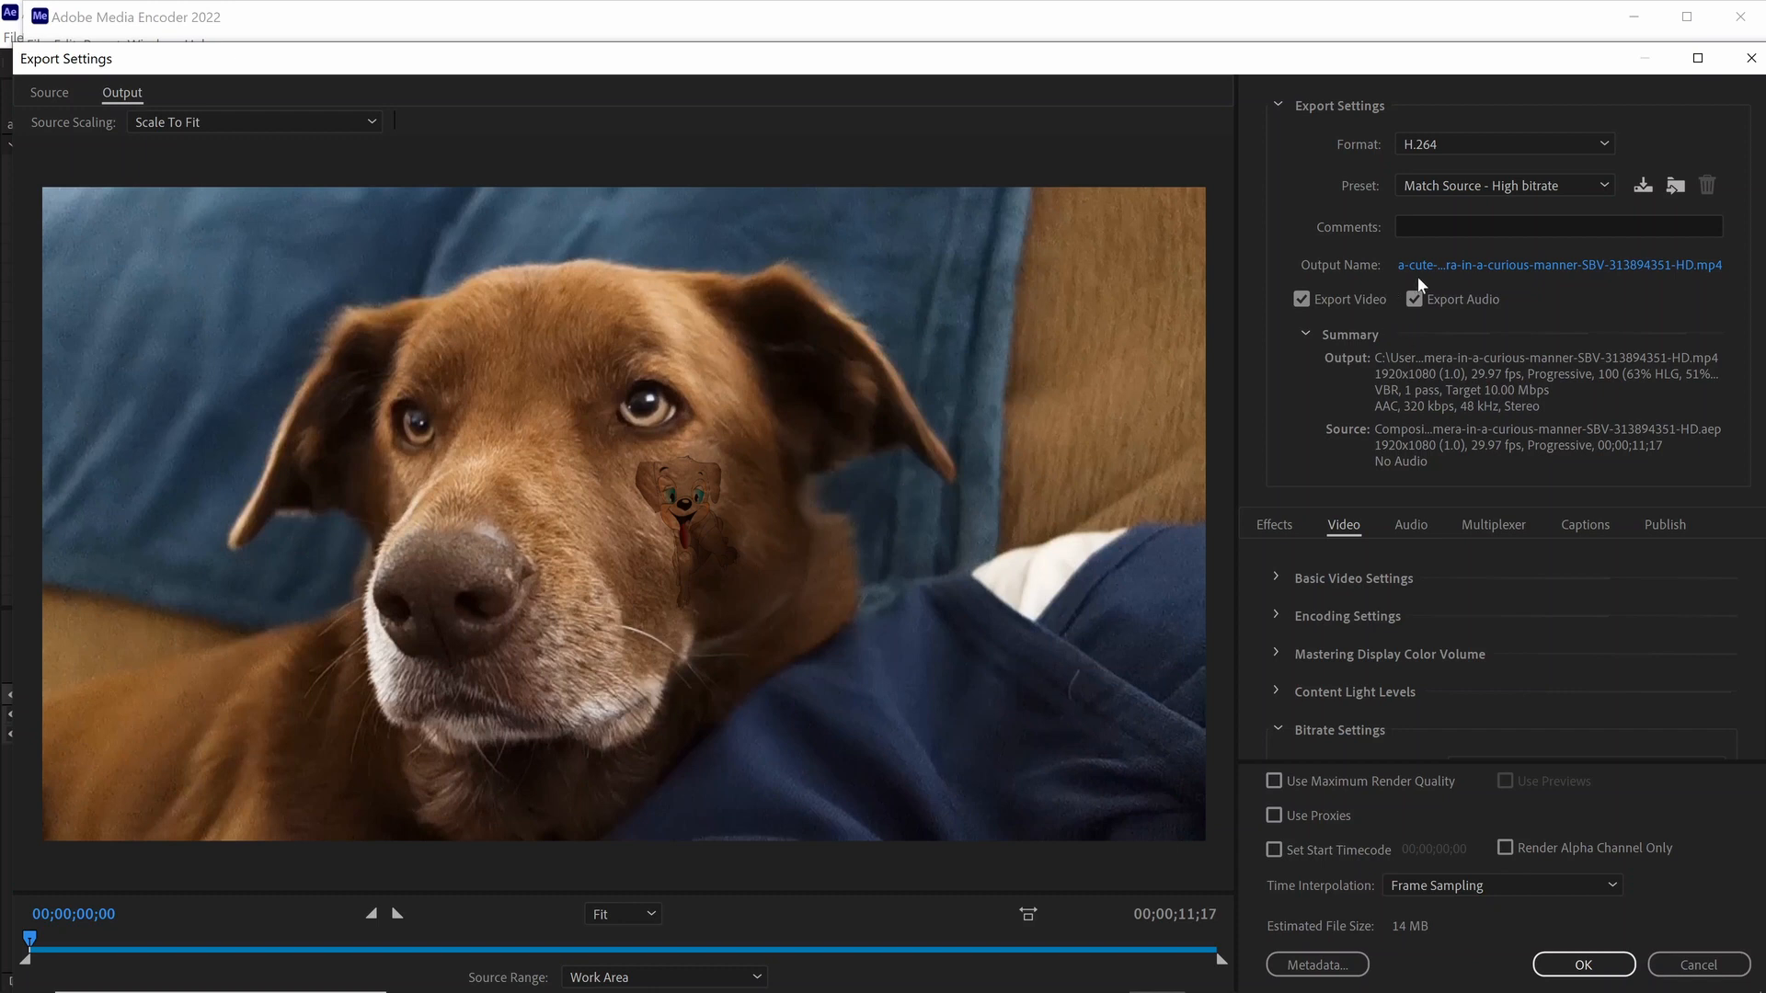
left_click(1582, 968)
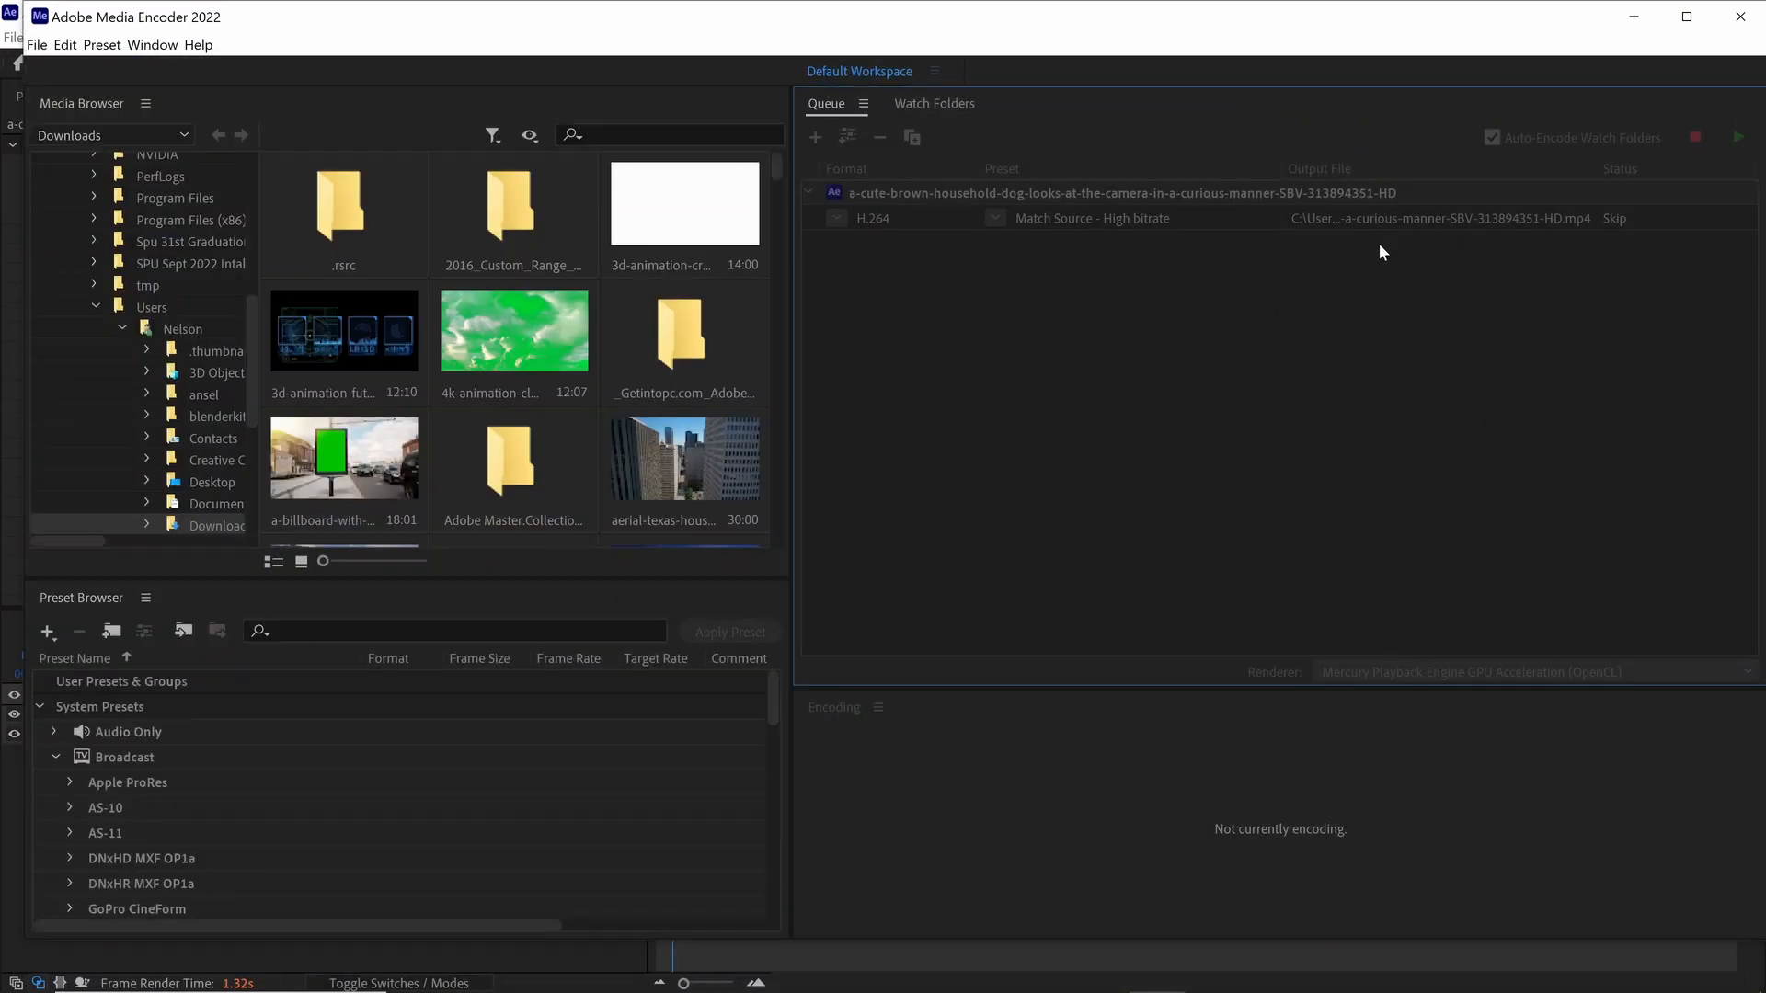
Step: Set the queued render's output file to Dog Tatoo in the Dog Tatoo folder on the Desktop, as an MP4 video
left_click(1394, 225)
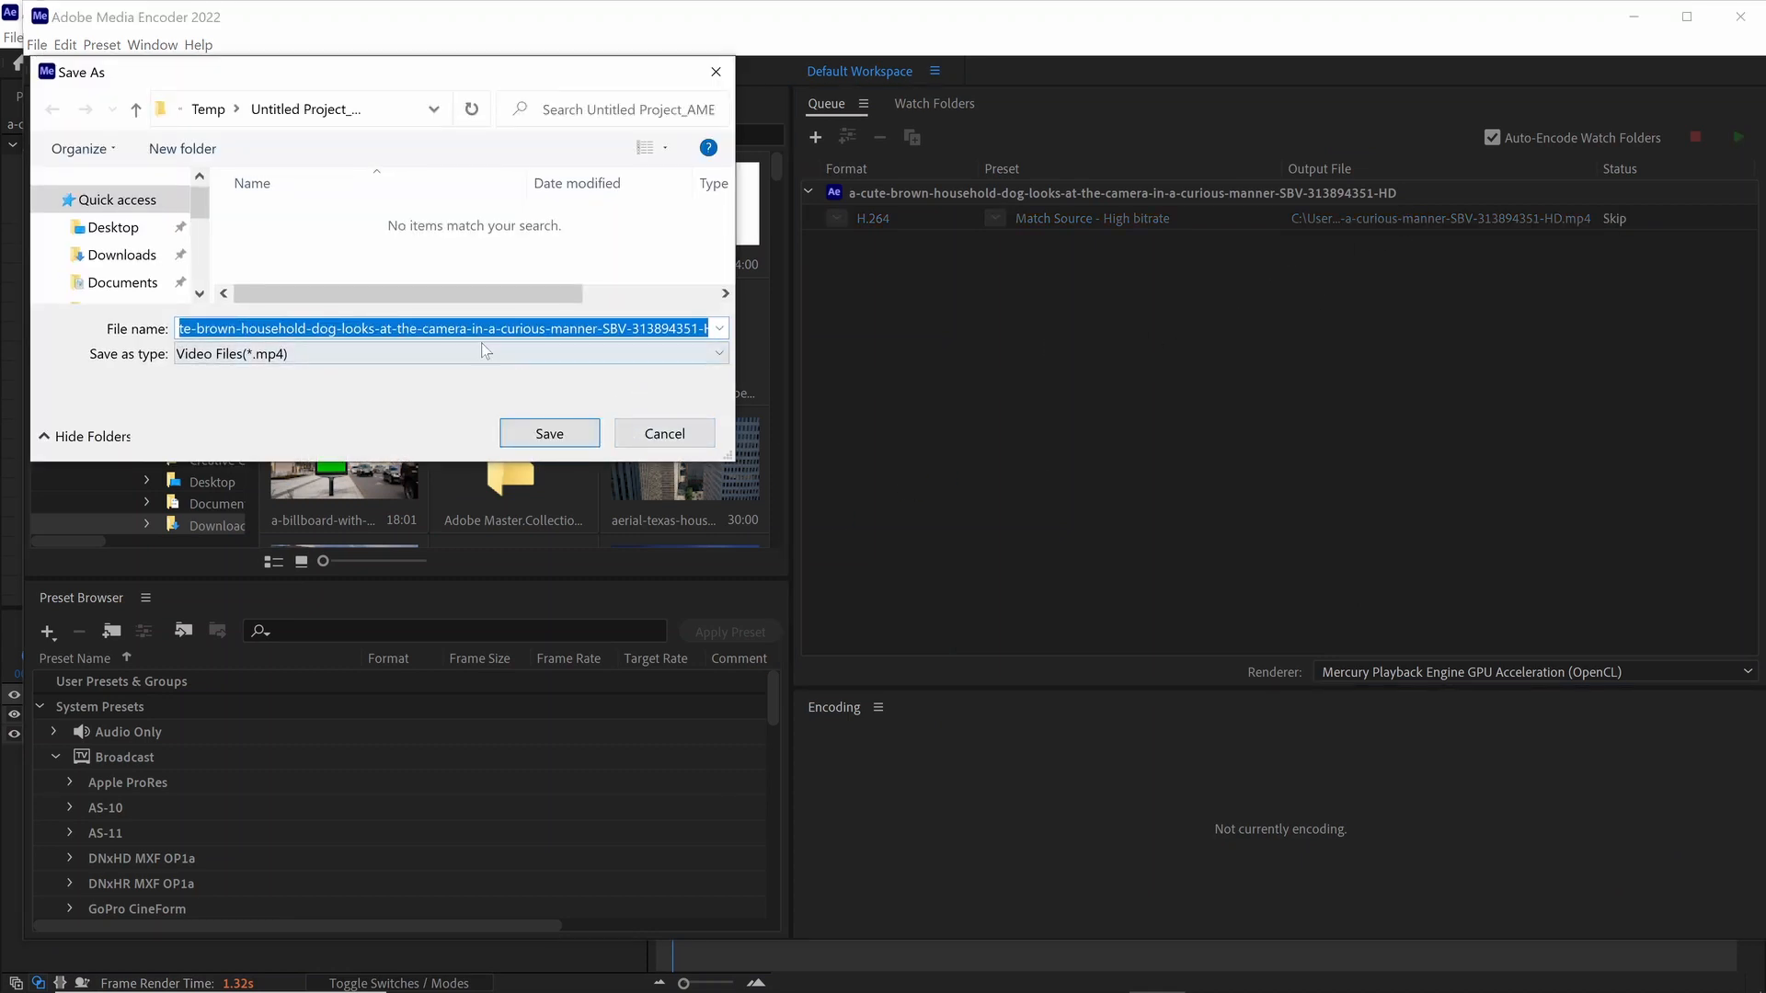
left_click(112, 227)
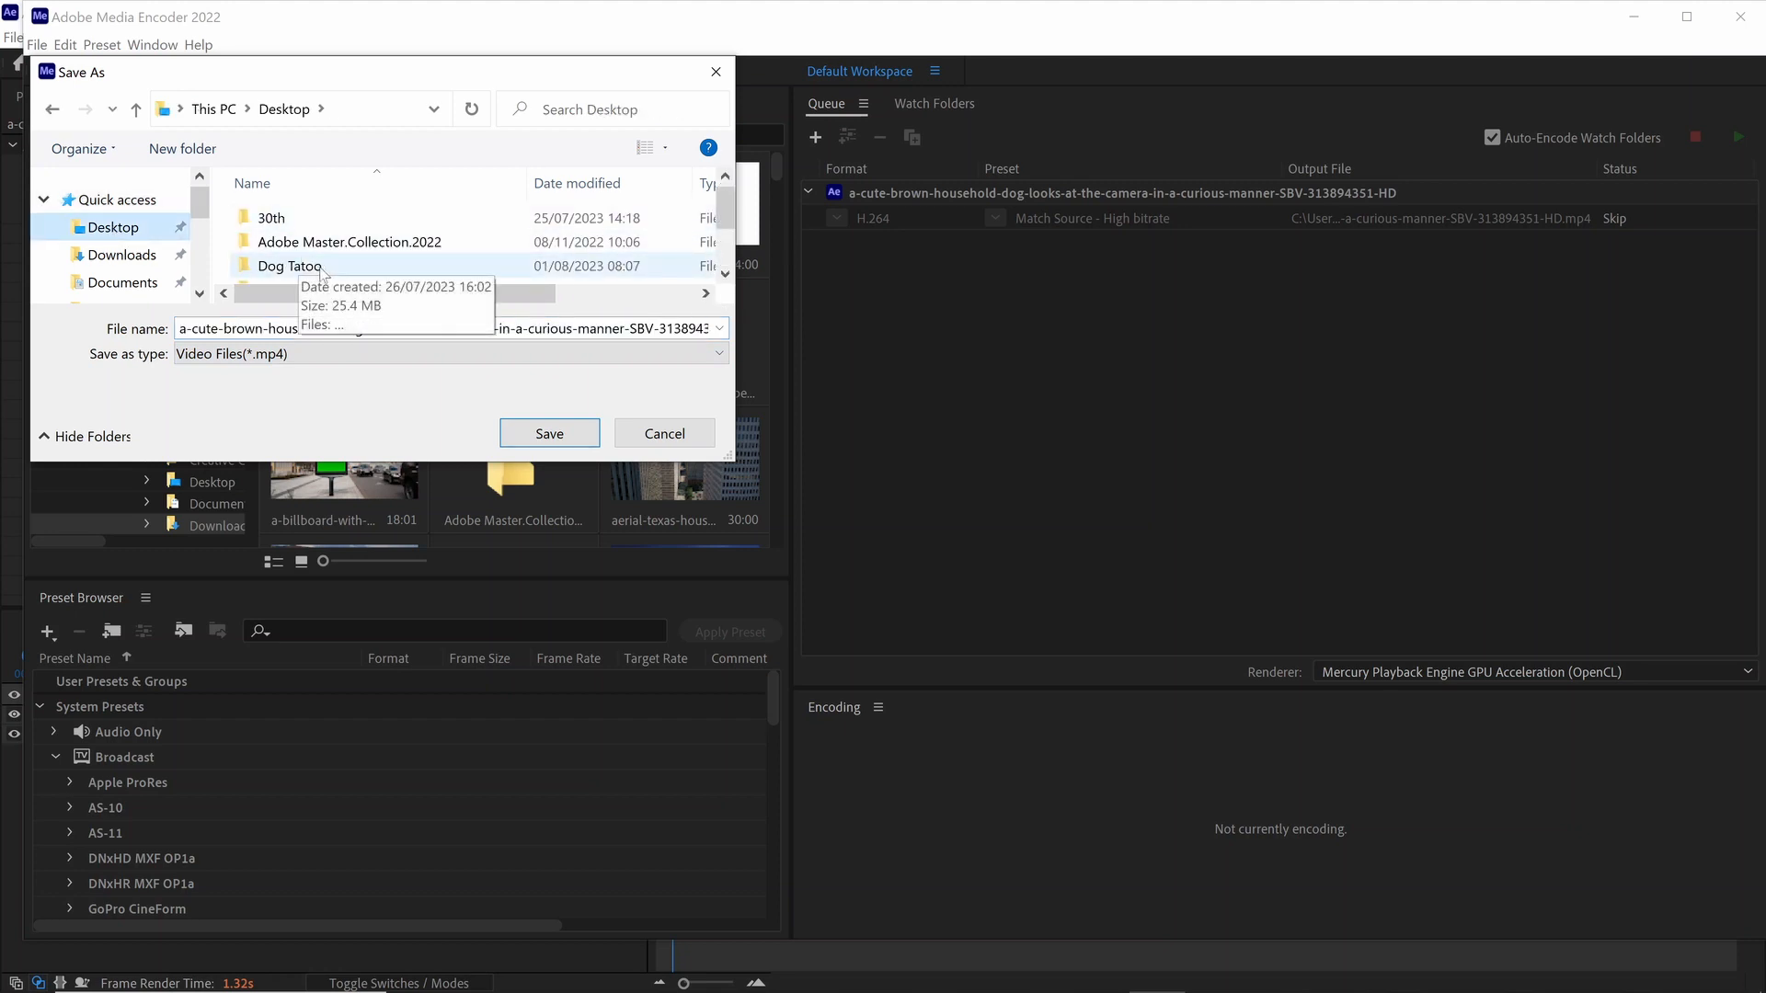
double_click(303, 266)
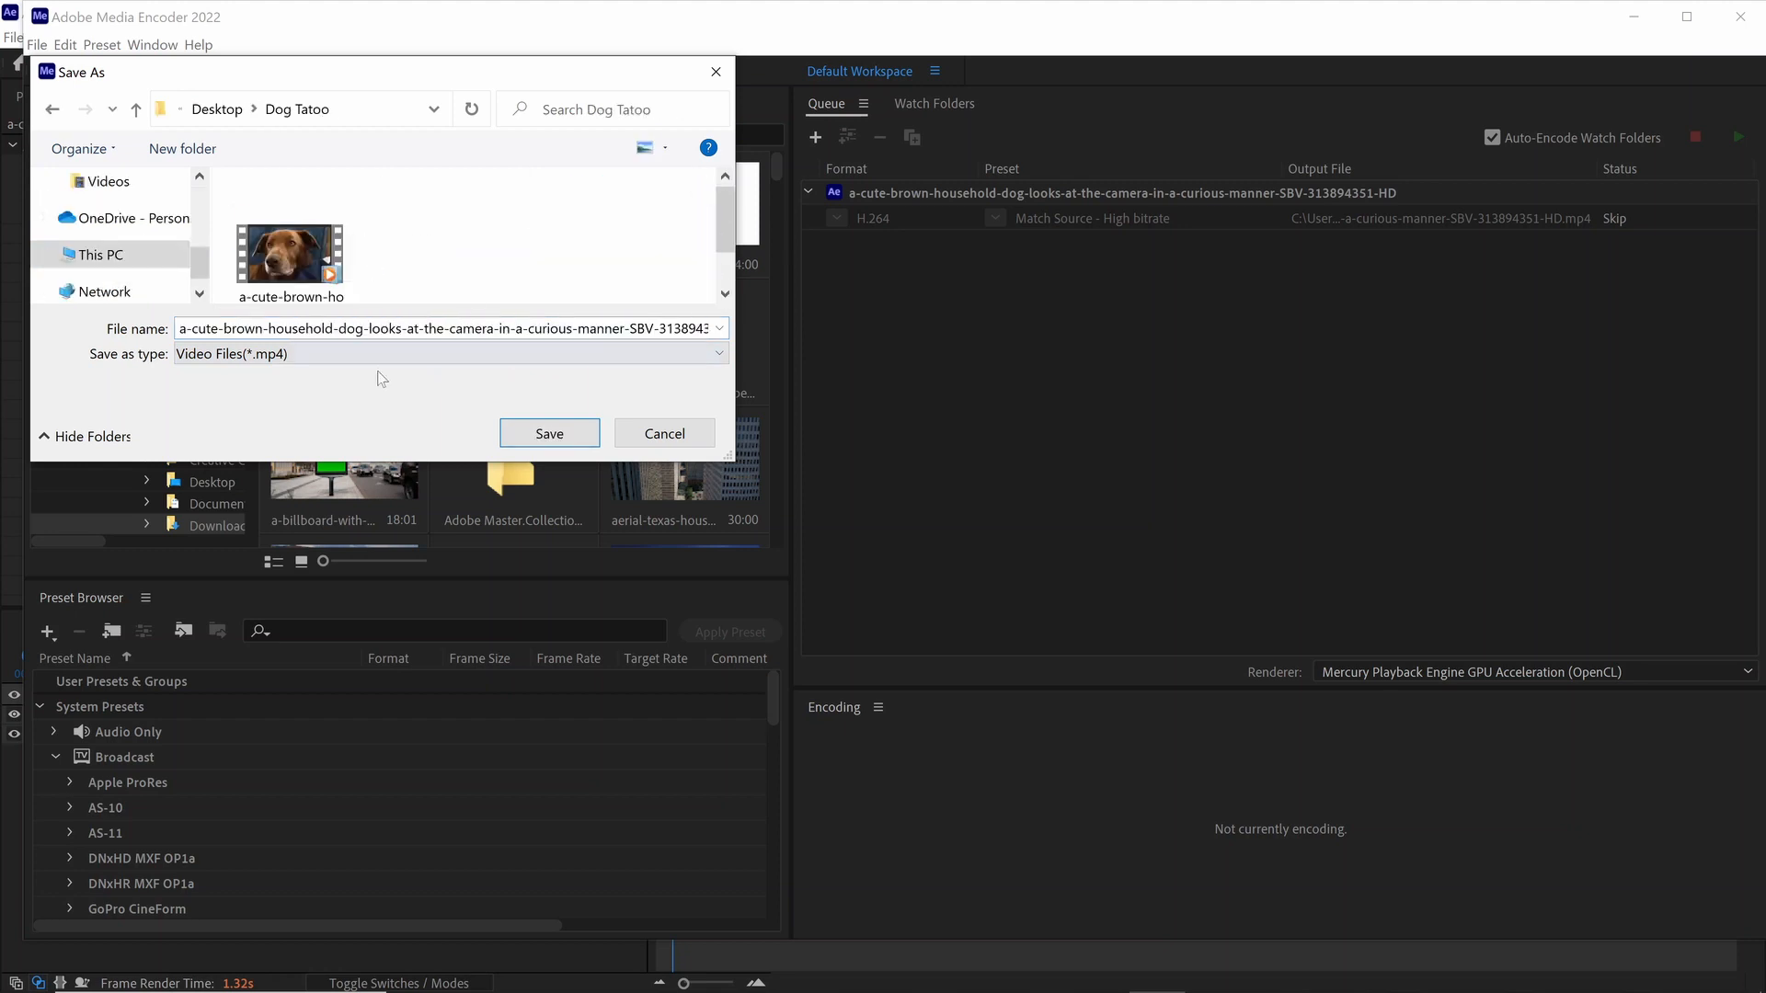
left_click(442, 329)
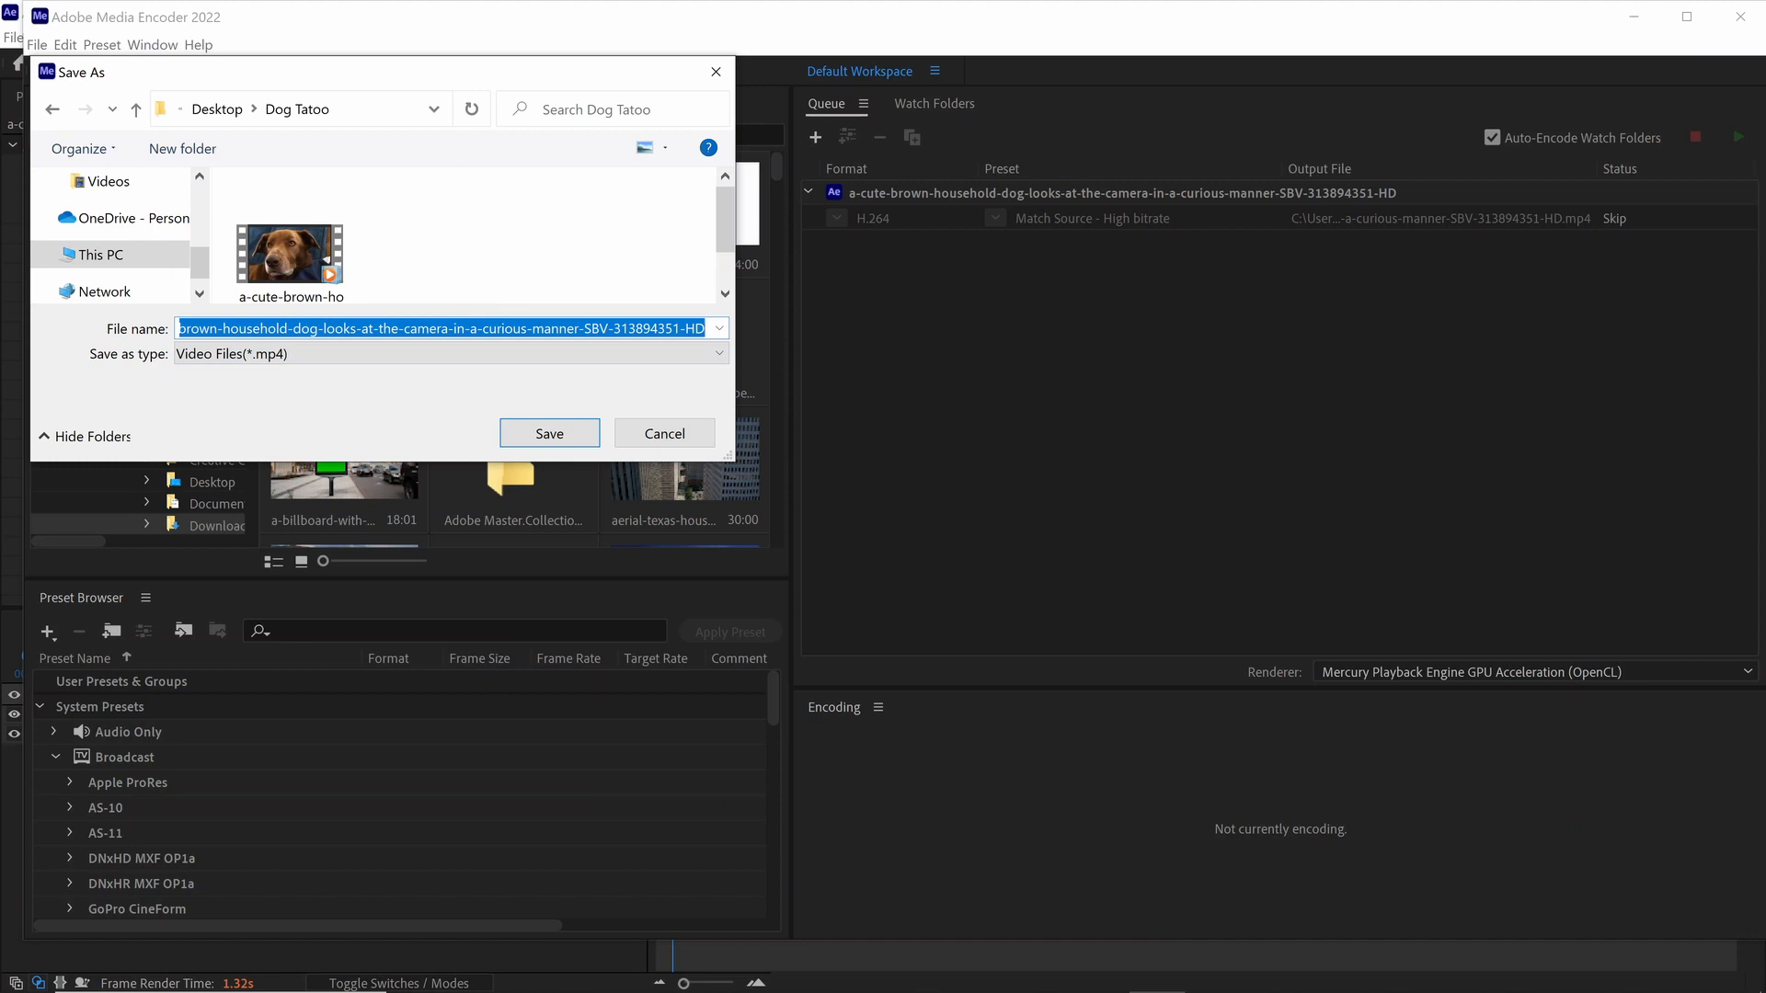
type("Dog Tatoo")
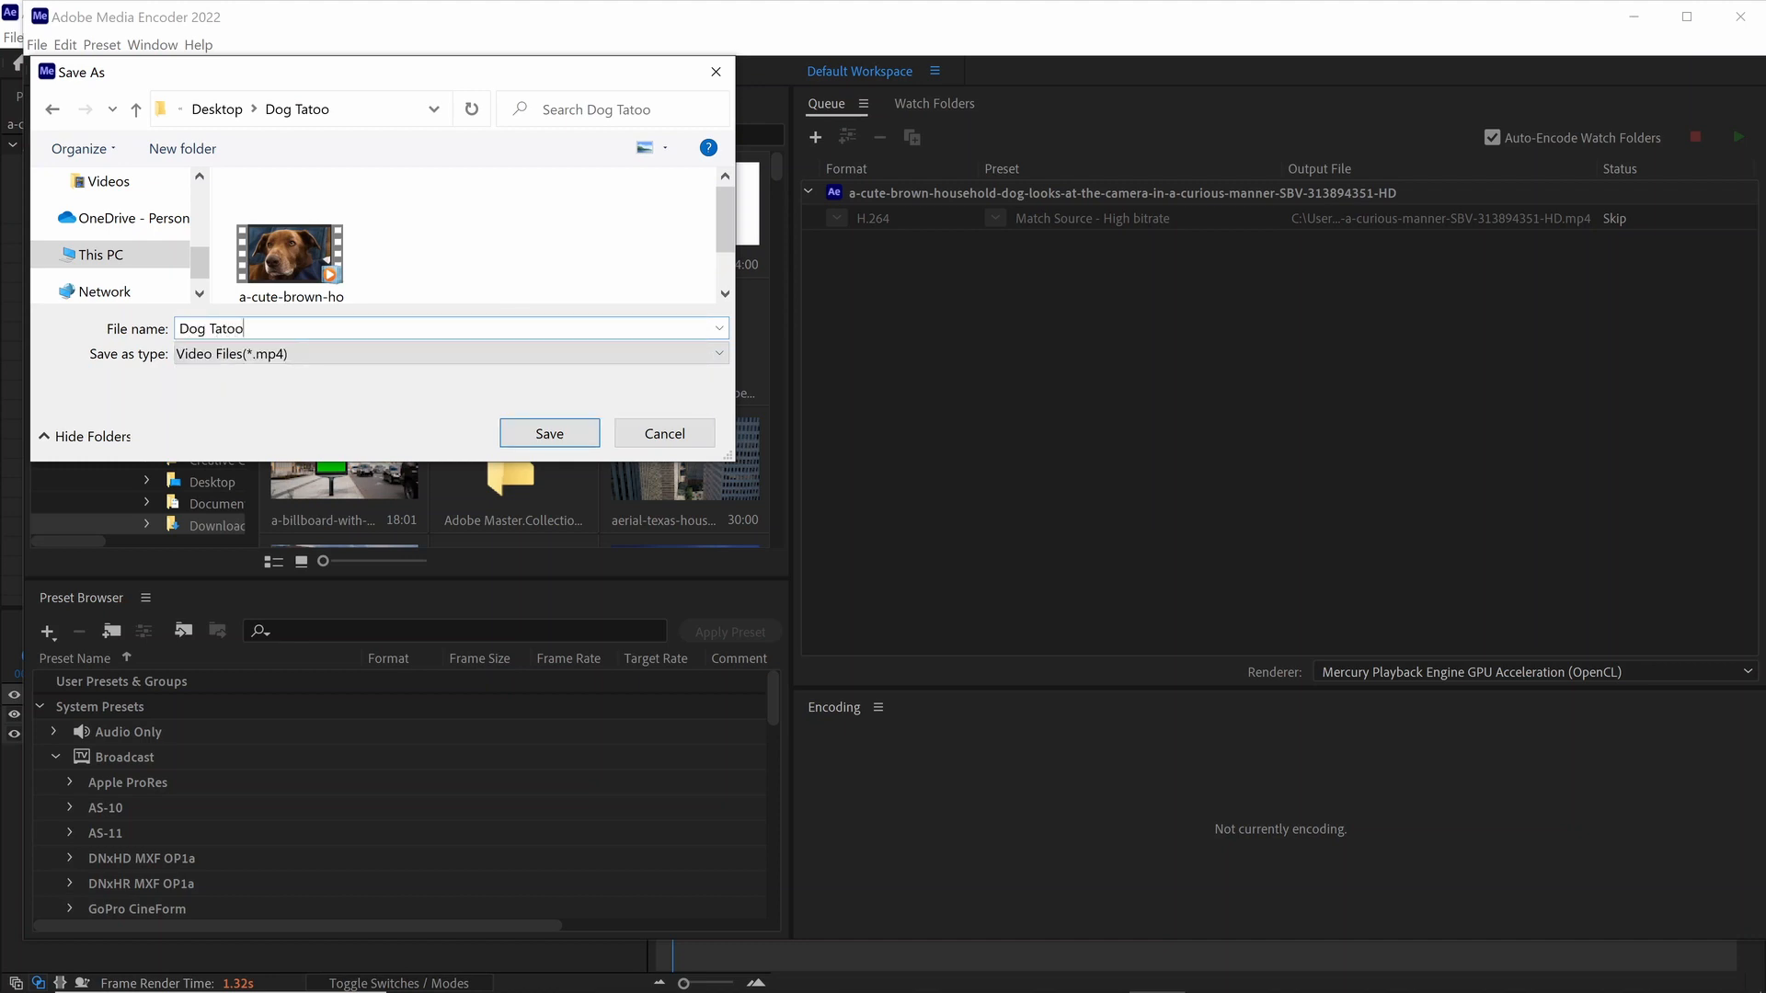
key("Return")
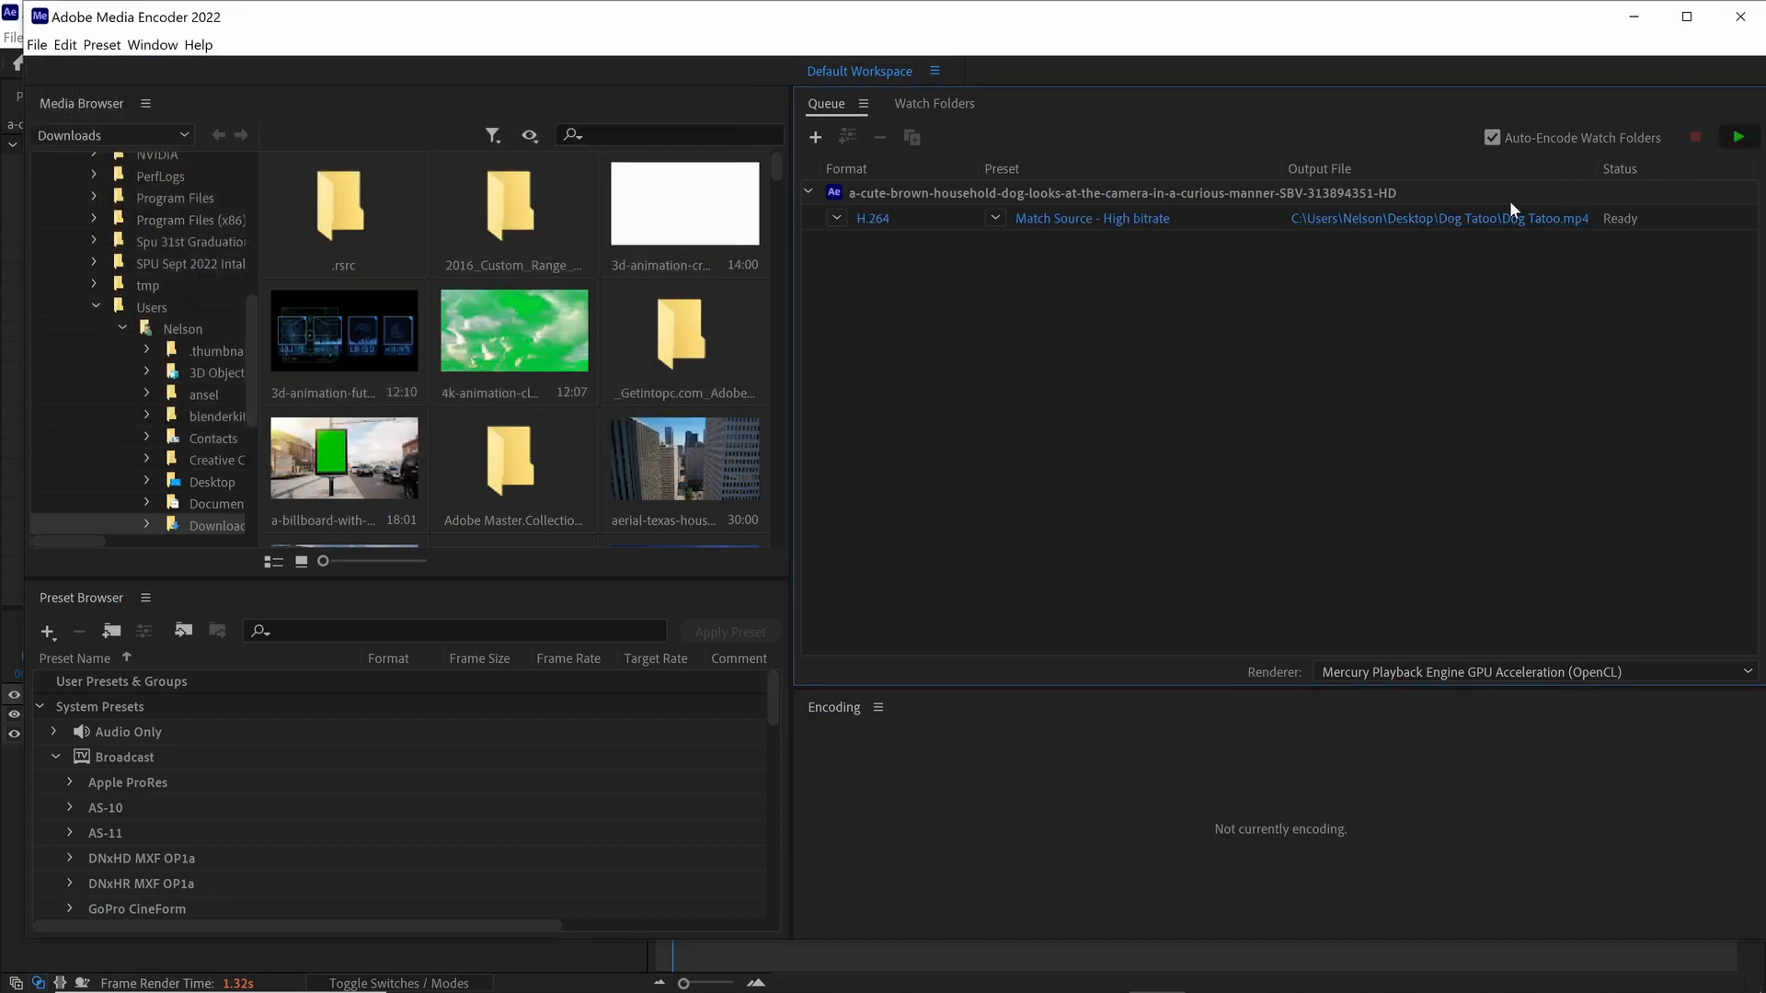
Step: Encode the queued composition and open the rendered Dog Tatoo video from the Dog Tatoo folder in File Explorer
key("Return")
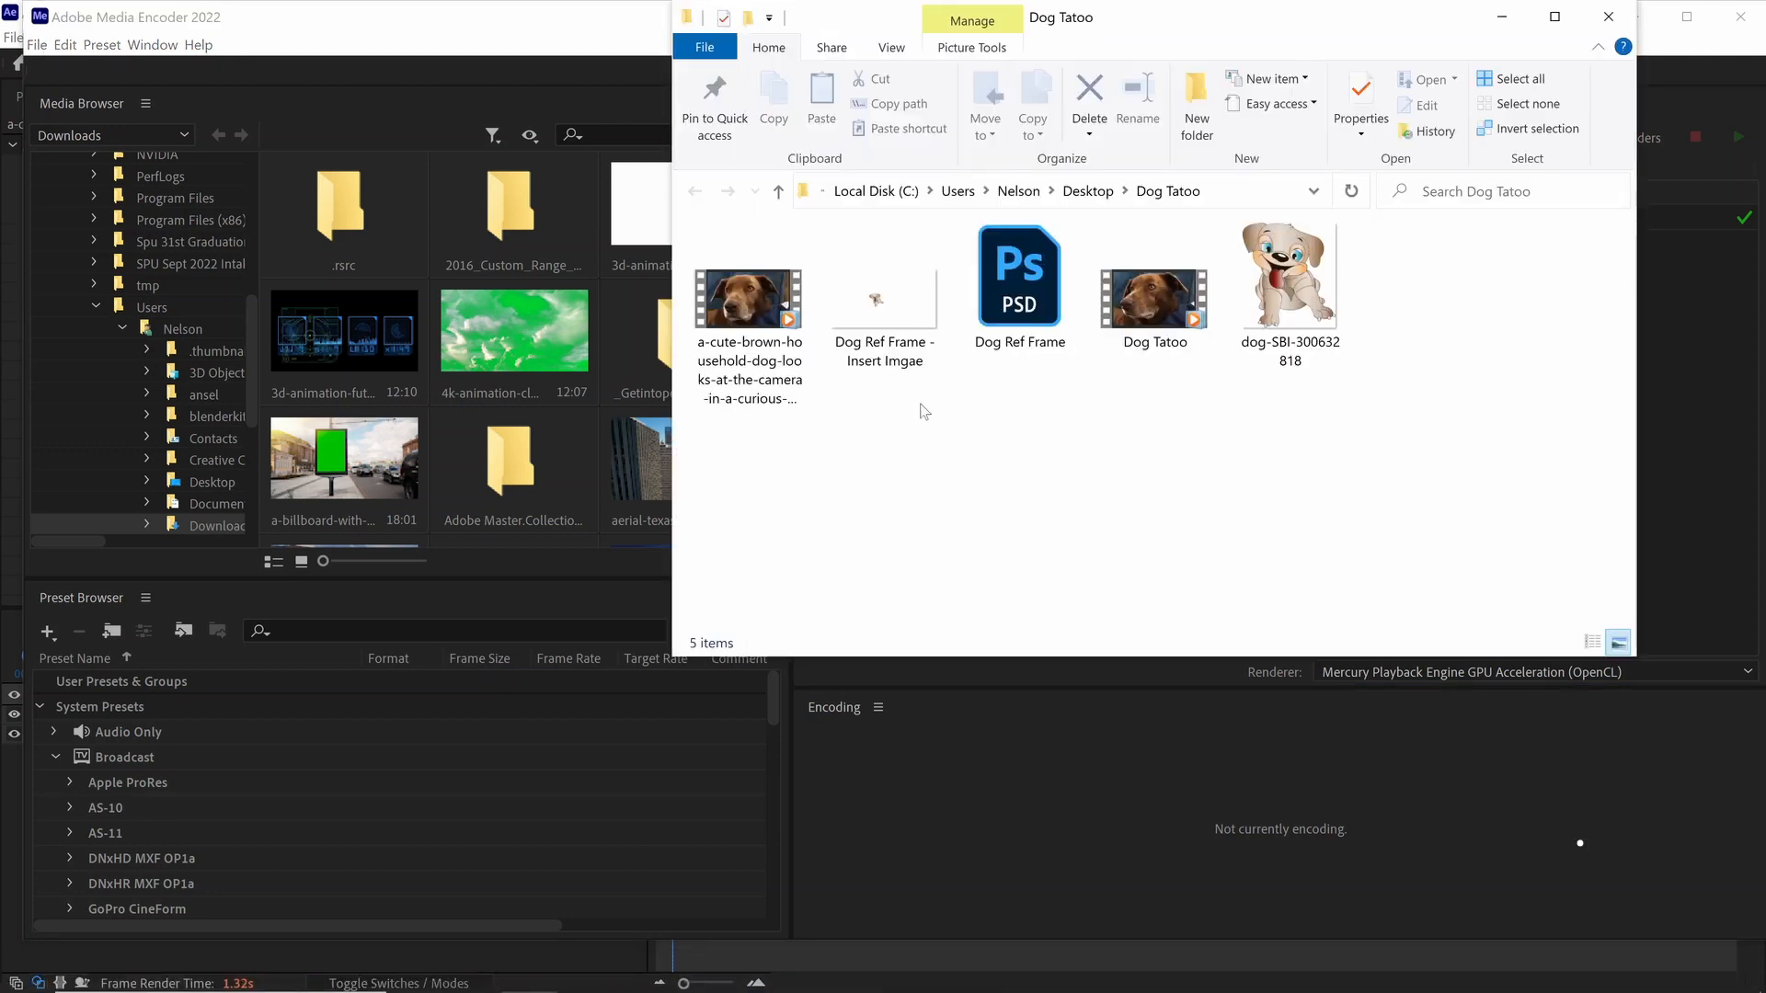
double_click(1146, 311)
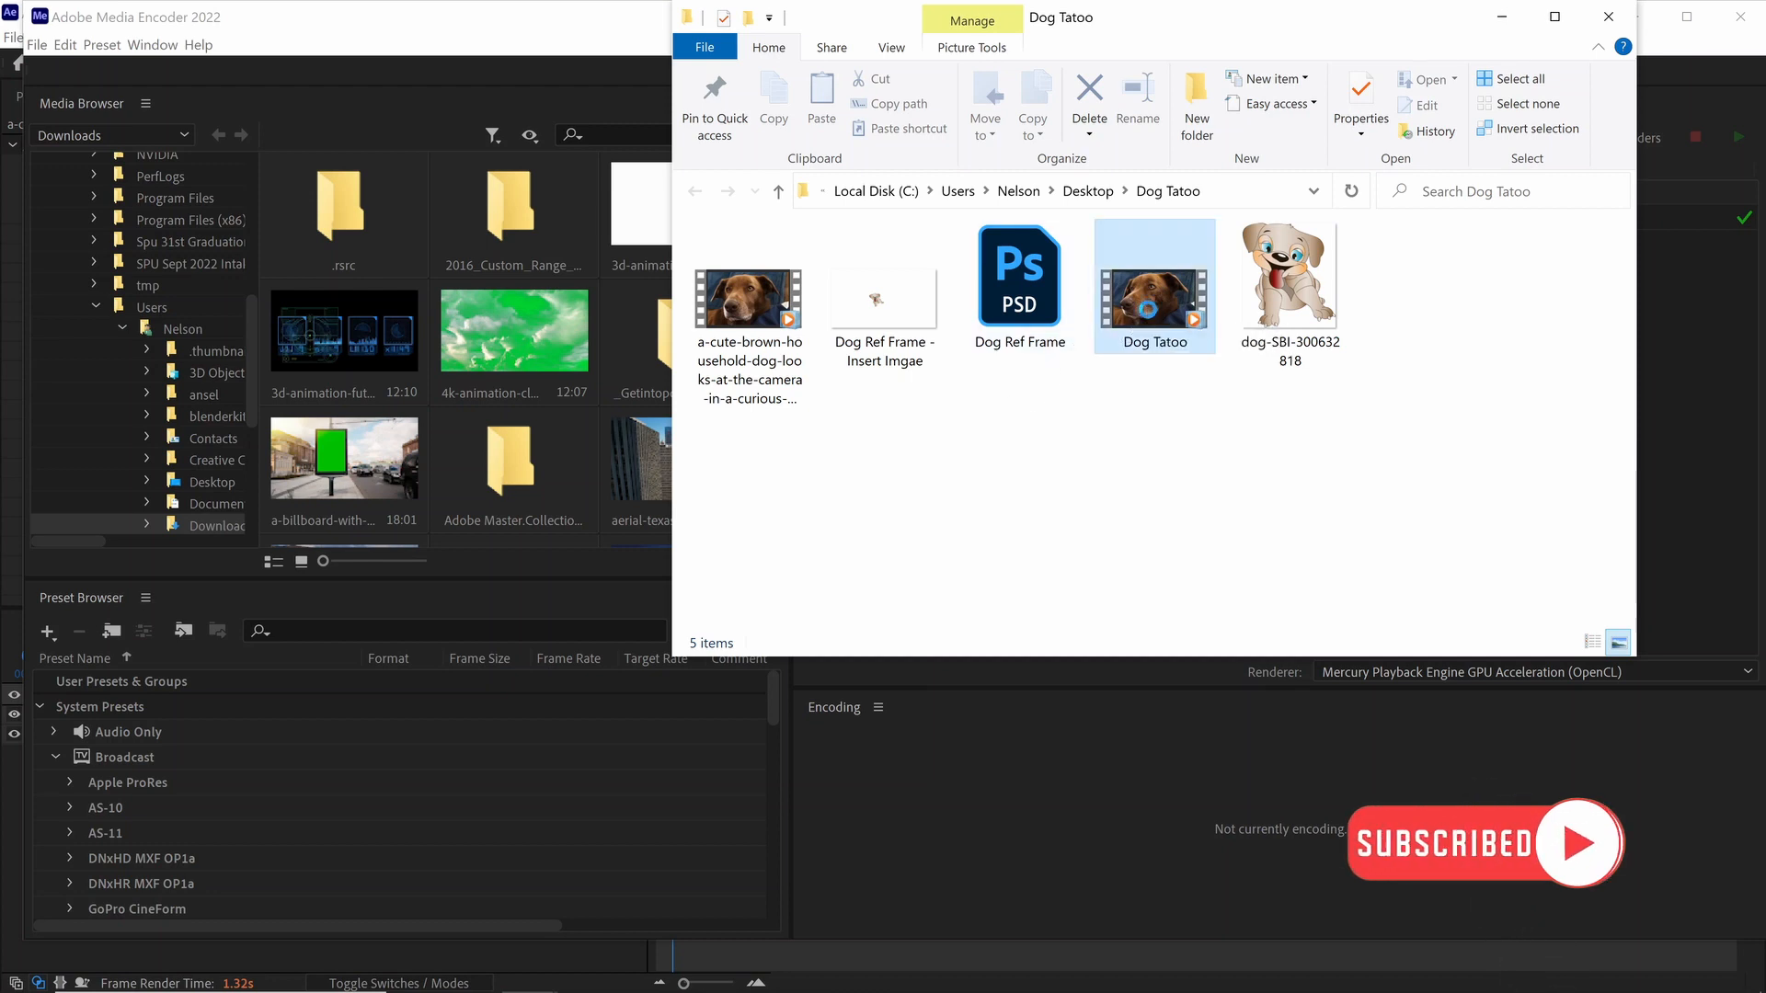